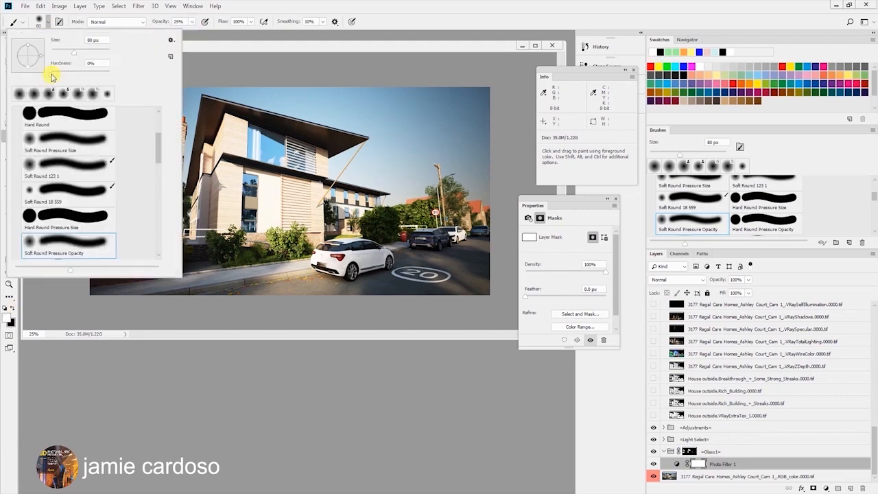
Step: Paint on the Photo Filter 1 mask over the windows and add a masked group named reflection inside =Glass1=
drag(287, 127, 245, 124)
ctrl+click(690, 452)
key(m)
click(839, 488)
click(814, 488)
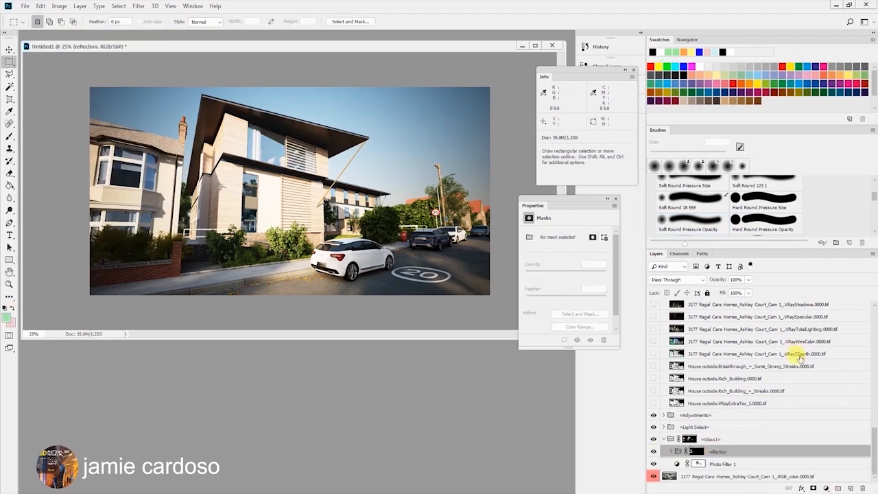
Step: Copy a render pass into the reflection group and change its blending mode
drag(755, 341, 730, 457)
click(675, 280)
click(711, 426)
Step: Select the facade areas from House outside.MultiMatteElement_10.0000.tif and refine that selection with the Lasso
drag(875, 417, 875, 350)
click(678, 391)
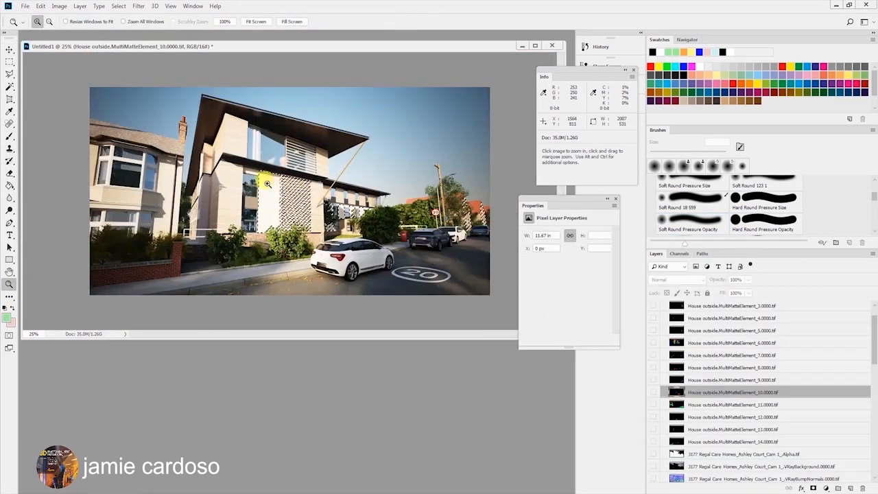
drag(234, 162, 279, 186)
key(l)
click(304, 216)
key(ctrl+minus)
Step: Add a copy of the VRayDiffuseFilter render pass to the =Facade= group
click(717, 465)
click(817, 345)
drag(816, 345, 714, 478)
click(653, 464)
Step: Copy the Rich_Building and Rich_Building_+_Streaks passes into =Facade=, blended as Multiply and with layer masks
mouse_move(727, 392)
mouse_down()
mouse_move(727, 420)
mouse_move(714, 443)
mouse_up()
shift+click(735, 403)
click(677, 280)
click(814, 489)
Step: Paint on the masks of the Rich_Building and Rich_Building_+_Streaks copies in =Facade= to reduce the dirt on the walls
click(699, 427)
click(9, 136)
click(690, 415)
click(197, 190)
click(653, 439)
click(698, 439)
click(244, 217)
click(8, 136)
click(8, 283)
click(763, 427)
click(654, 427)
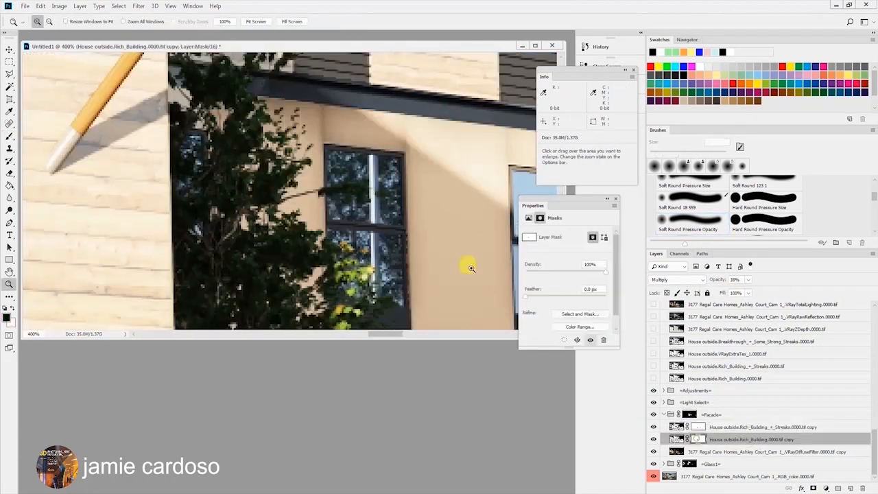
Step: Adjust the opacity of the VRayDiffuseFilter copy in =Facade= and add a Levels adjustment above it
click(768, 452)
click(748, 280)
click(826, 489)
drag(571, 301, 579, 300)
click(654, 440)
click(698, 427)
Step: Fill the =Metal 1= group with copies of the VRayRawReflection and VRaySpecular passes, blending the specular copy as Screen
alt+click(295, 192)
click(664, 415)
drag(874, 446, 873, 388)
click(769, 329)
drag(768, 328, 713, 441)
click(749, 280)
drag(751, 291, 725, 291)
click(763, 427)
click(654, 427)
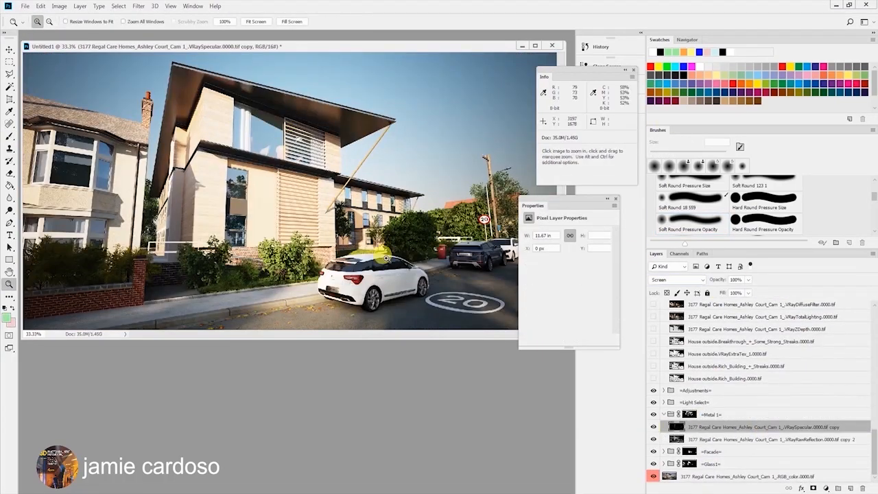
Step: Add a masked Hue/Saturation adjustment to the =Metal 1= group with Saturation set to -7
alt+click(295, 193)
click(295, 192)
click(8, 74)
click(9, 283)
alt+click(295, 192)
click(826, 489)
click(222, 212)
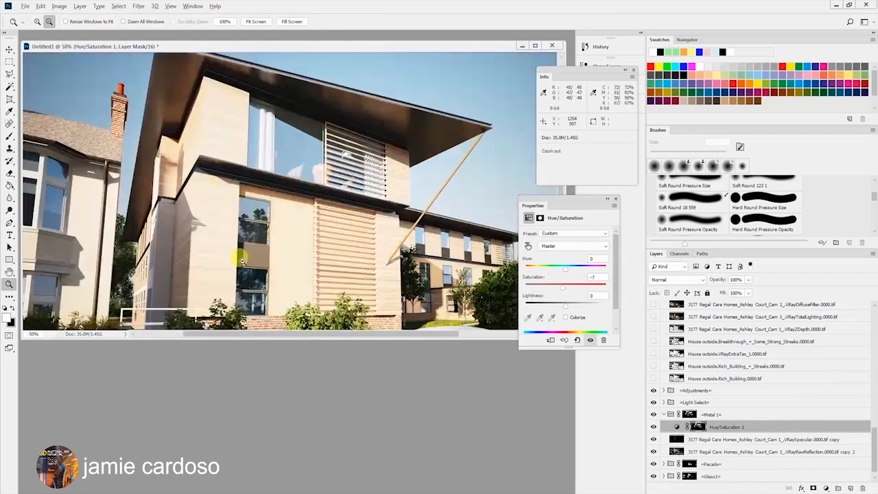
alt+click(222, 212)
Step: Copy the Rich_Building and Rich_Building_+_Streaks passes into the =Wood= group and give each copy a fresh mask
click(654, 358)
click(755, 359)
click(9, 61)
shift+click(761, 416)
drag(762, 416, 710, 380)
drag(698, 392, 863, 488)
click(814, 489)
click(732, 405)
click(814, 489)
Step: Touch up the masks of the two Rich_Building copies in the =Wood= group with the Brush around the timber louvres
click(9, 136)
click(654, 404)
click(9, 283)
click(274, 192)
click(755, 392)
click(320, 197)
click(698, 391)
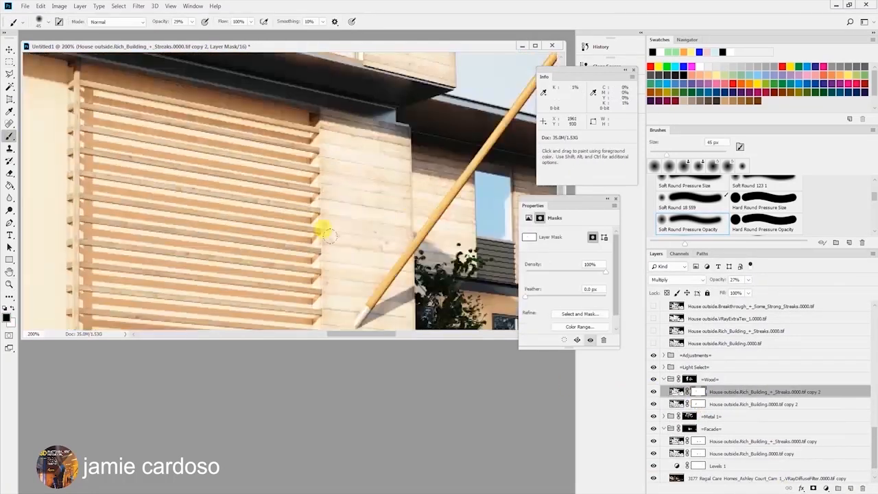
alt+click(320, 197)
Step: Copy the Rich_Building and Rich_Building_+_Streaks layers into the =back block= group
click(751, 306)
click(737, 393)
click(159, 213)
shift+click(753, 427)
drag(726, 415, 726, 383)
alt+click(198, 239)
Step: Set up the =Facade & road= group with masked copies of both Rich_Building passes, the lower one as Multiply at 26% opacity
click(717, 389)
click(563, 340)
click(723, 415)
click(748, 280)
click(753, 439)
click(120, 188)
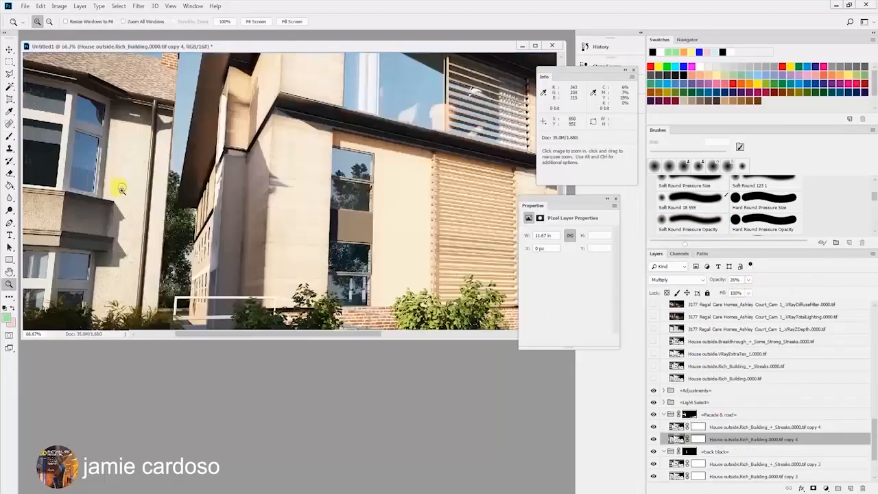
click(699, 439)
alt+click(176, 171)
Step: Review the layers in the =back block= group against the building in the image
click(663, 415)
click(718, 464)
click(713, 453)
click(206, 88)
click(768, 464)
alt+click(304, 151)
Step: Copy the VRaySpecular pass into the =Plant= group and blend it as Screen over the shrubs
scroll(741, 398, up, 10)
click(712, 386)
scroll(737, 435, down, 10)
scroll(789, 384, up, 2)
click(800, 323)
drag(800, 322, 727, 479)
click(265, 272)
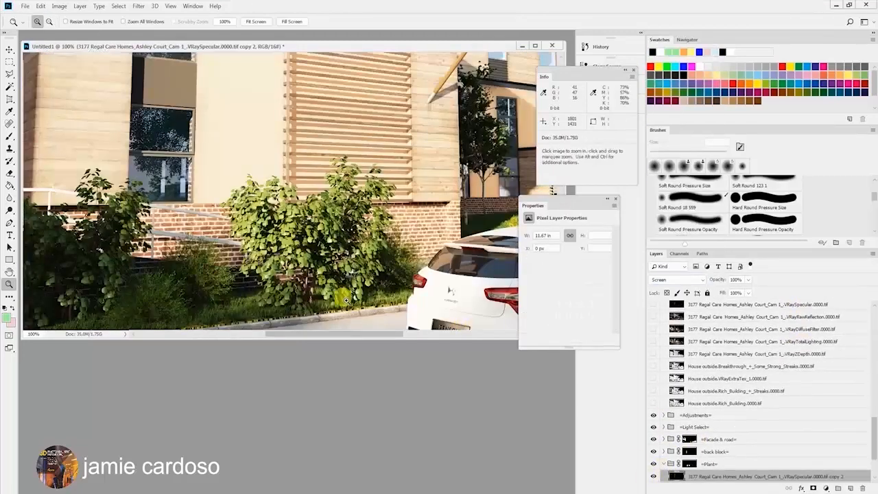
alt+click(265, 272)
click(690, 439)
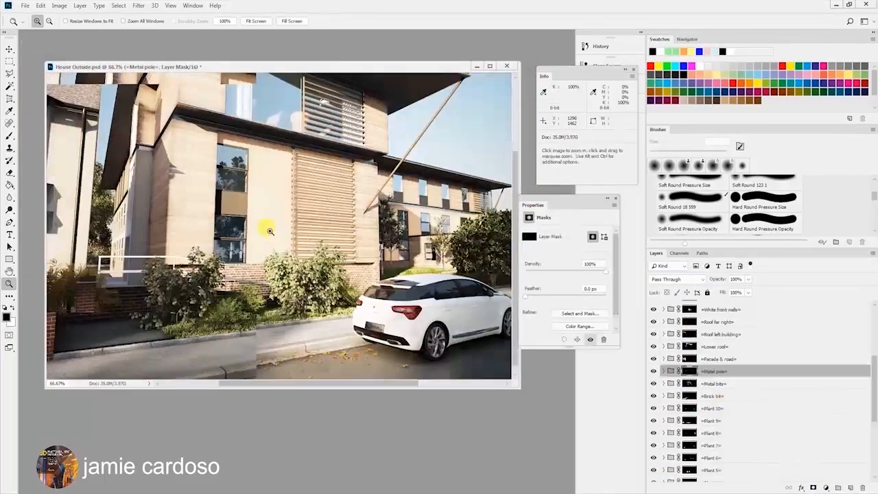
Step: Examine the layer groups and channels of the House Outside.psd composite
drag(363, 67, 348, 107)
right_click(348, 110)
click(371, 116)
scroll(707, 412, down, 15)
click(707, 462)
scroll(710, 412, up, 20)
click(680, 253)
click(713, 277)
click(707, 265)
key(v)
click(657, 253)
Step: Adjust the position, blending mode and opacity of a layer near the top of the House Outside.psd stack
drag(289, 196, 274, 343)
click(663, 307)
click(664, 307)
click(678, 279)
click(669, 102)
click(749, 280)
click(340, 304)
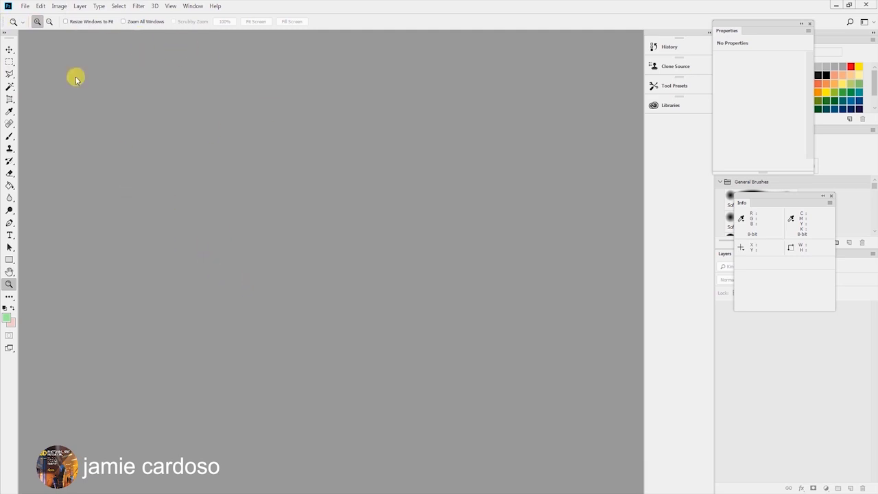
Step: Start the Load Files into Stack script and browse for the source files
click(26, 7)
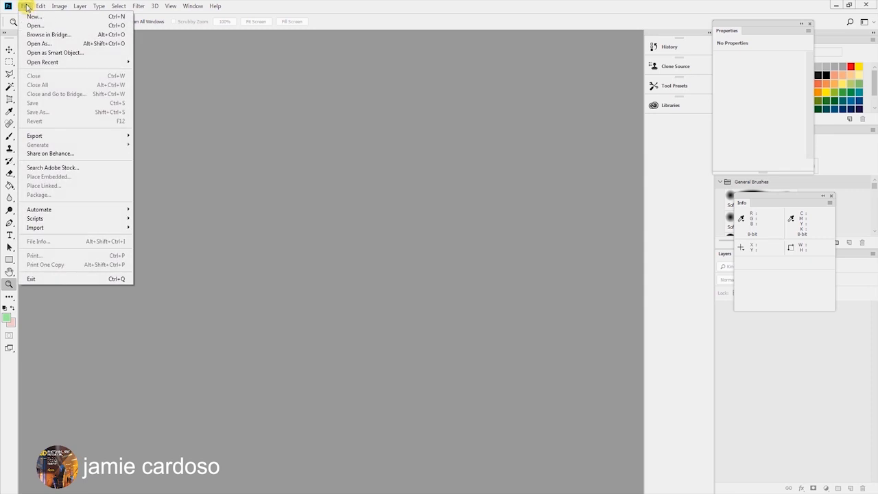
mouse_move(80, 219)
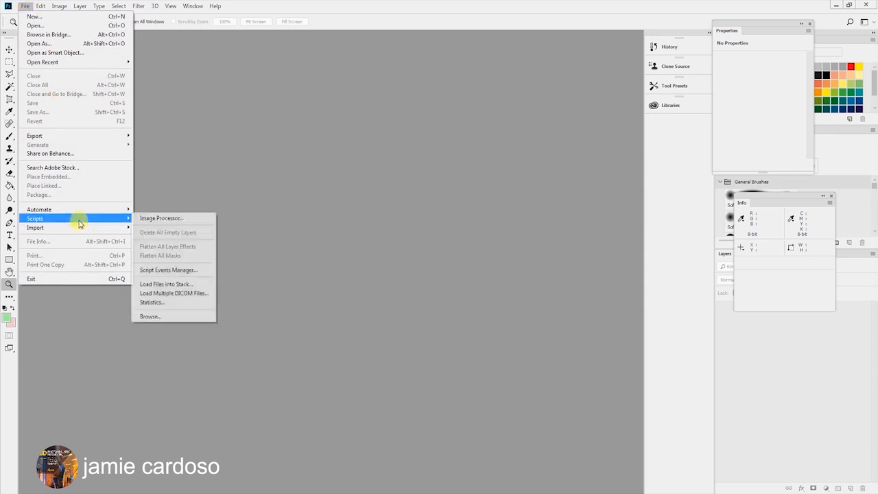
click(184, 285)
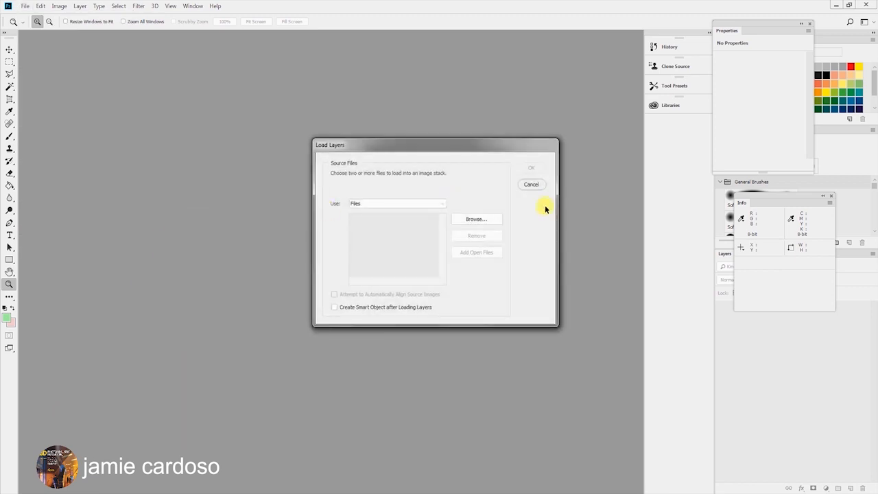
drag(373, 145, 316, 125)
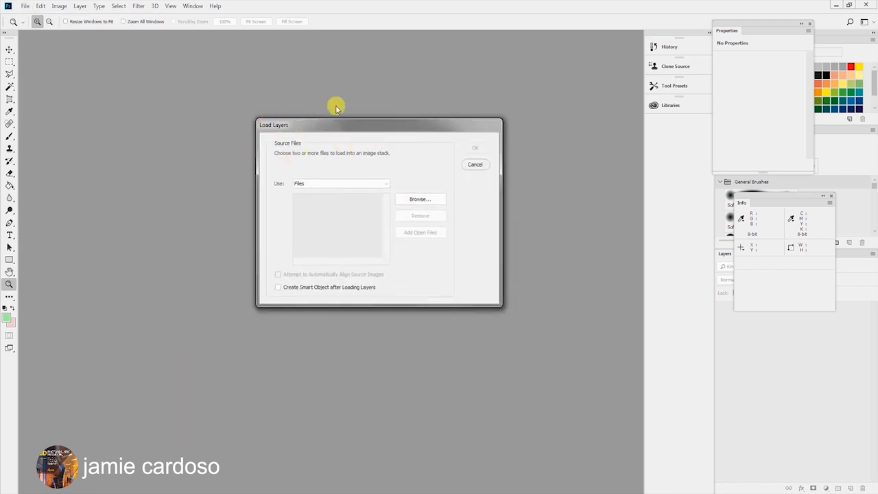
click(422, 200)
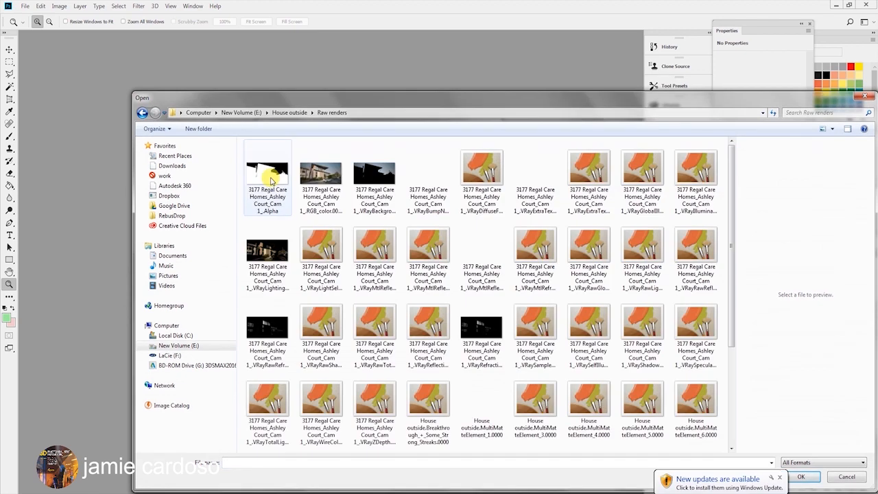
Step: Load every render image in the Raw renders folder, from the Alpha pass to House outside.VRayExtraTex_1.0000, as layers of one document
click(273, 177)
drag(304, 96, 264, 42)
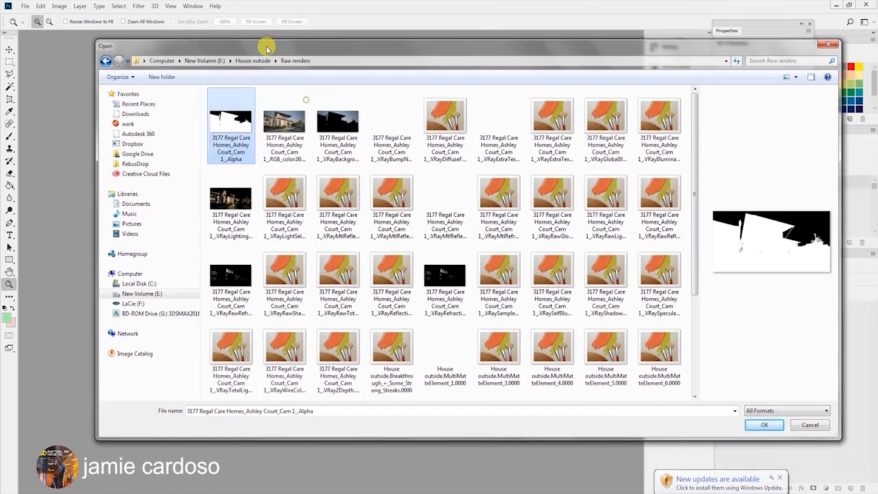
drag(694, 137, 690, 324)
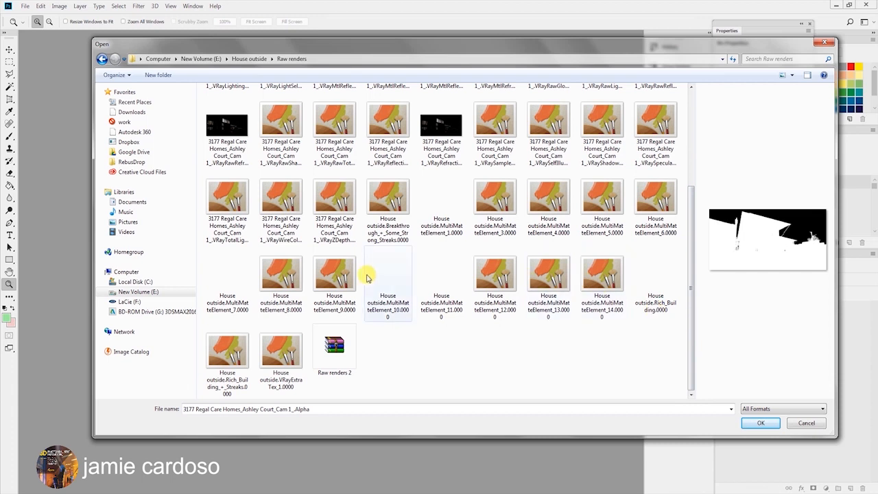
shift+click(282, 353)
scroll(422, 213, up, 3)
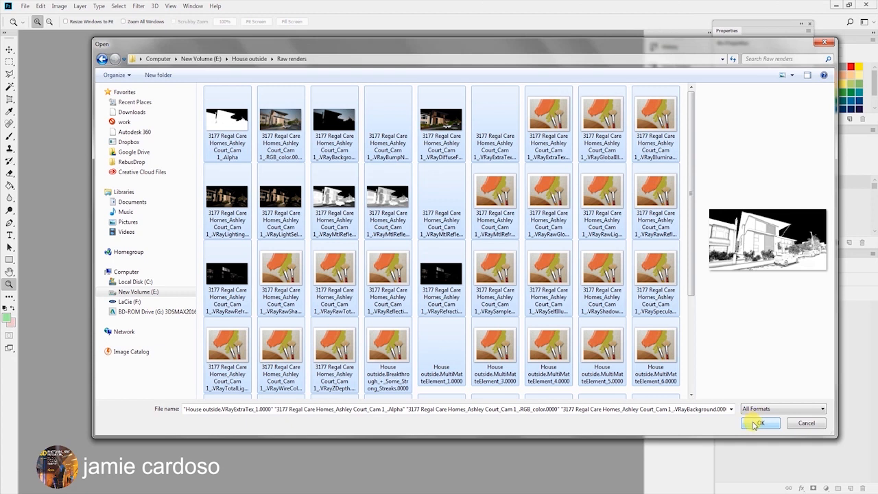
click(755, 424)
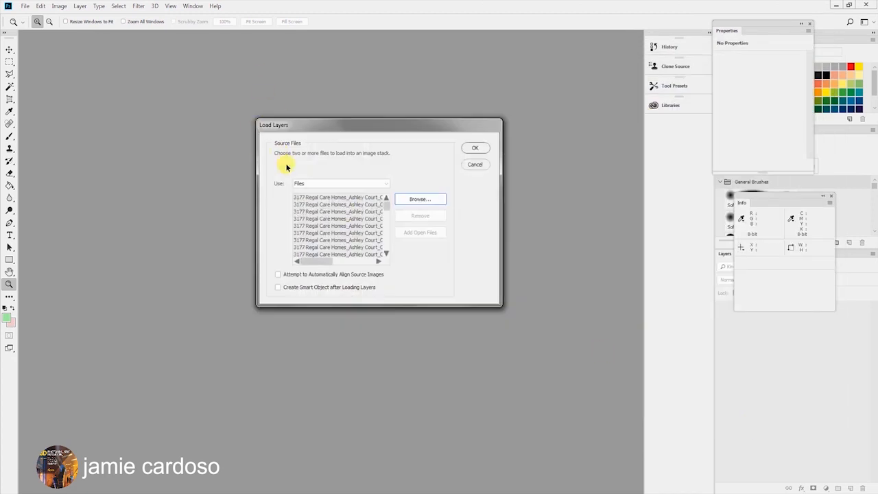
drag(304, 127, 351, 107)
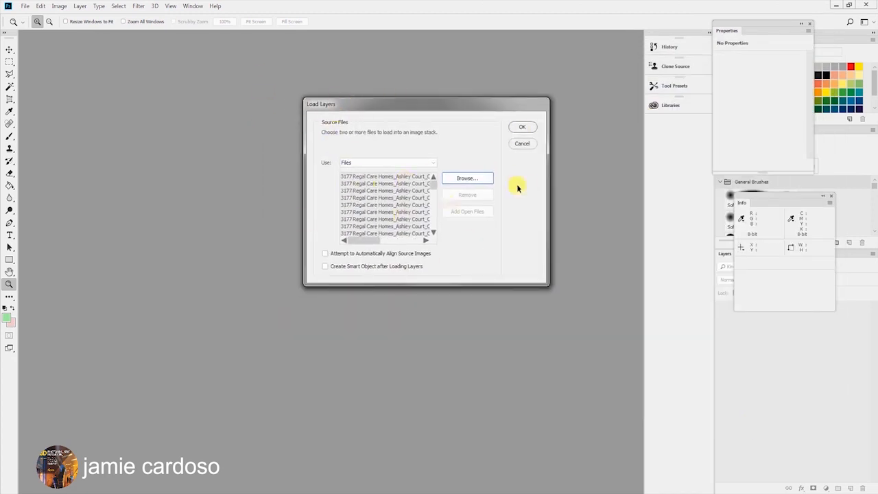
click(522, 128)
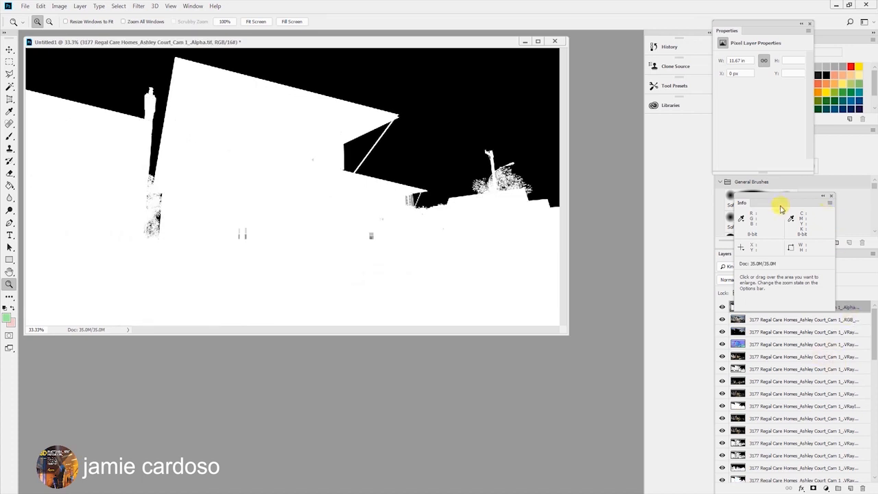
Step: Move the floating Info and Properties panels clear of the layer stack
mouse_move(772, 199)
mouse_down()
mouse_move(602, 167)
mouse_move(588, 135)
mouse_up()
drag(736, 29, 573, 210)
drag(596, 138, 587, 72)
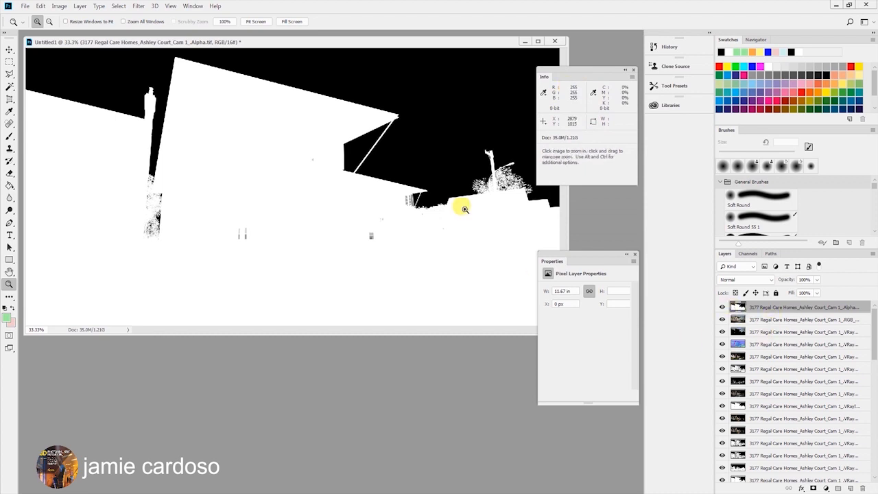
Step: Hide every layer except the RGB_color render
click(784, 321)
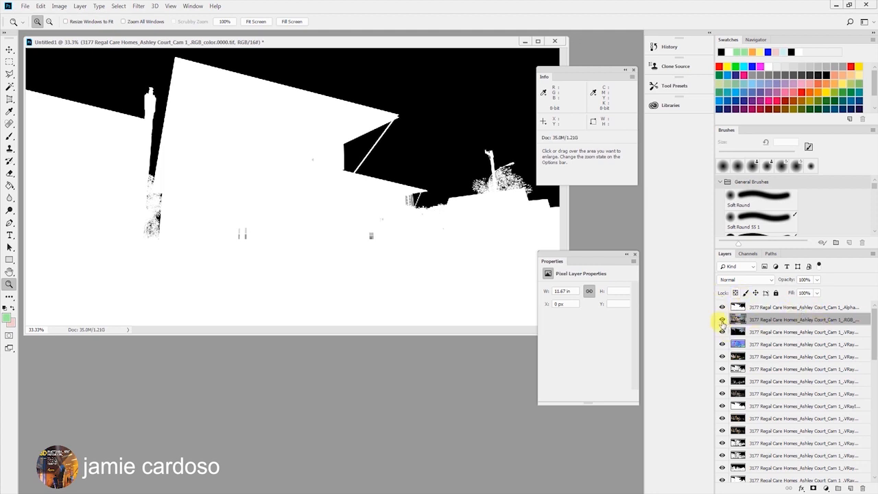
key(alt)
alt+click(722, 320)
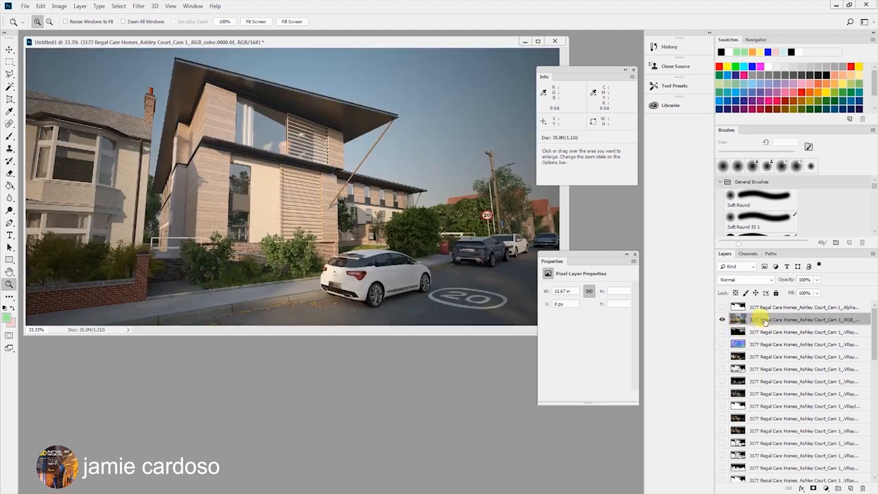
Step: Place the RGB_color layer at the bottom of the layer stack and label it Red
scroll(767, 321, down, 3)
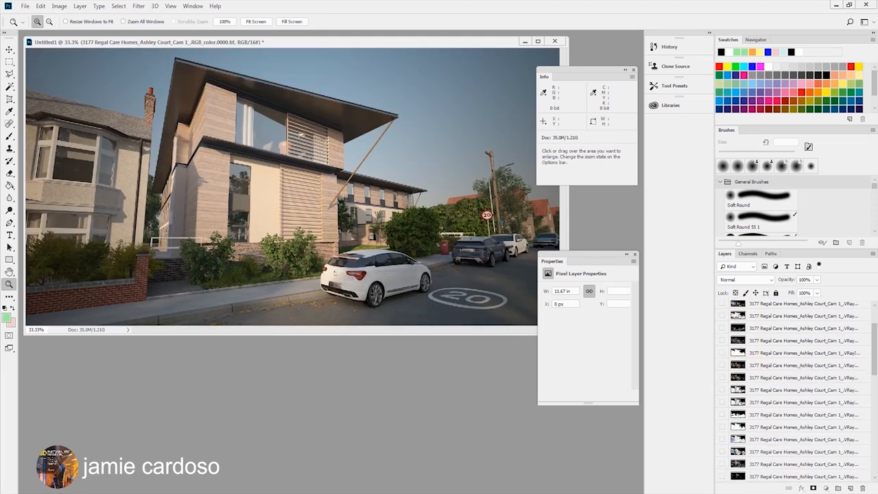
mouse_move(775, 490)
mouse_down()
mouse_move(777, 427)
mouse_move(776, 478)
mouse_up()
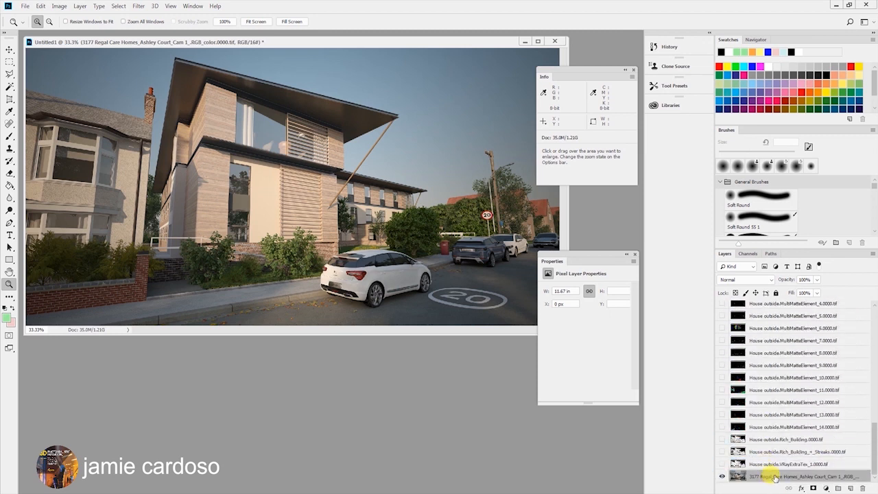
right_click(776, 478)
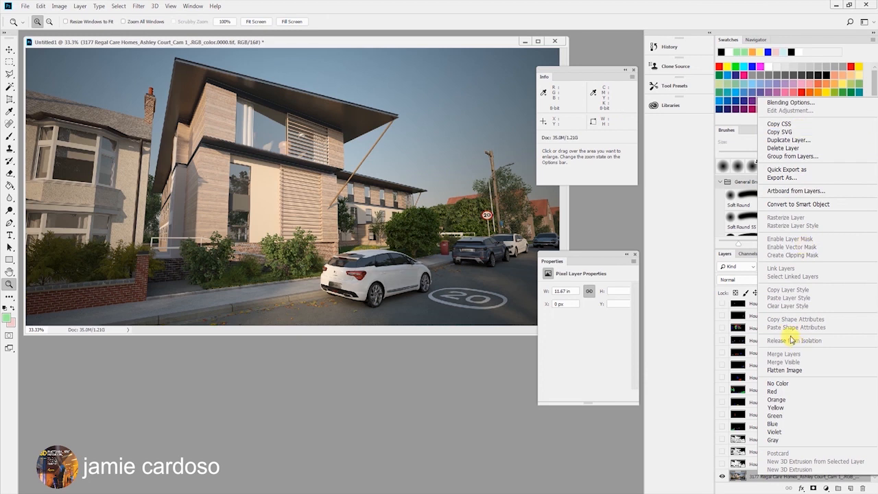
click(778, 391)
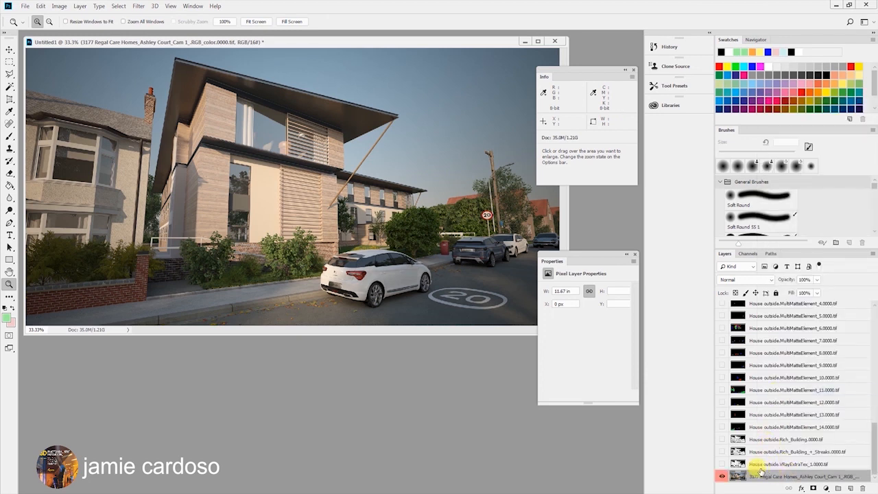
Step: Group all the render element layers above the RGB_color layer, from House outside.VRayExtraTex_1.0000.tif up to the Alpha pass
click(772, 464)
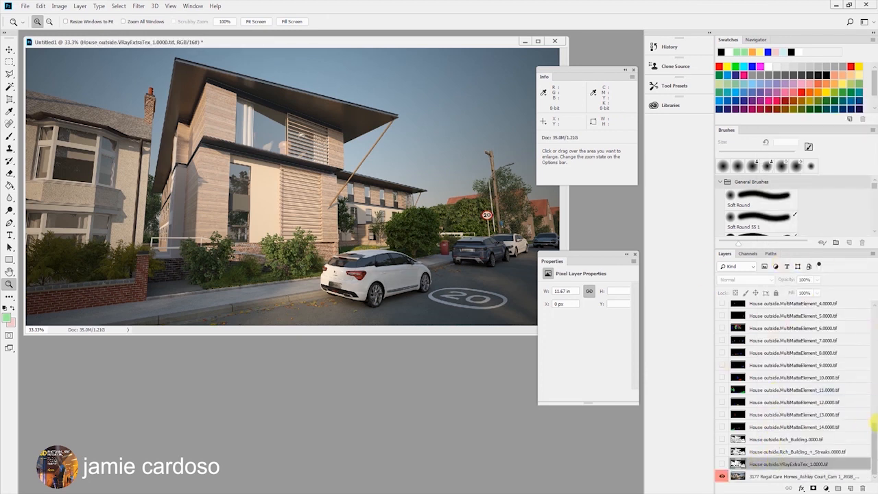
mouse_move(875, 446)
mouse_down()
mouse_move(875, 310)
mouse_move(875, 453)
mouse_up()
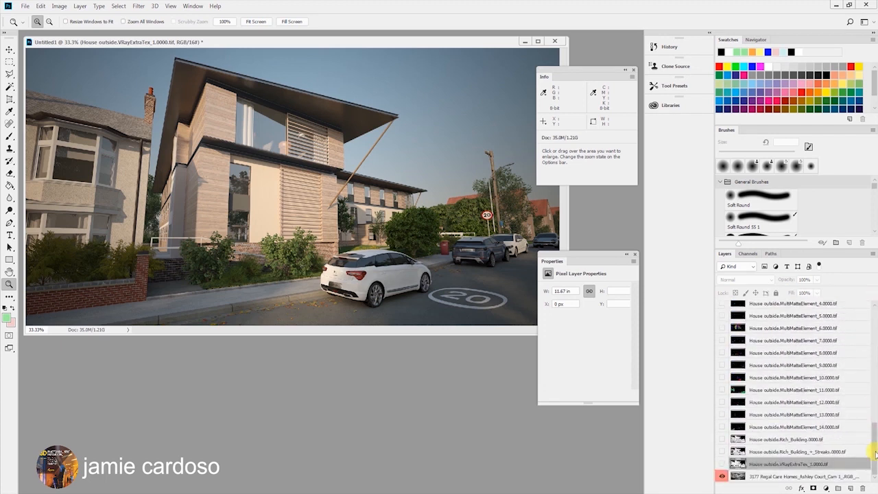
click(816, 465)
drag(812, 439, 781, 313)
drag(871, 319, 873, 465)
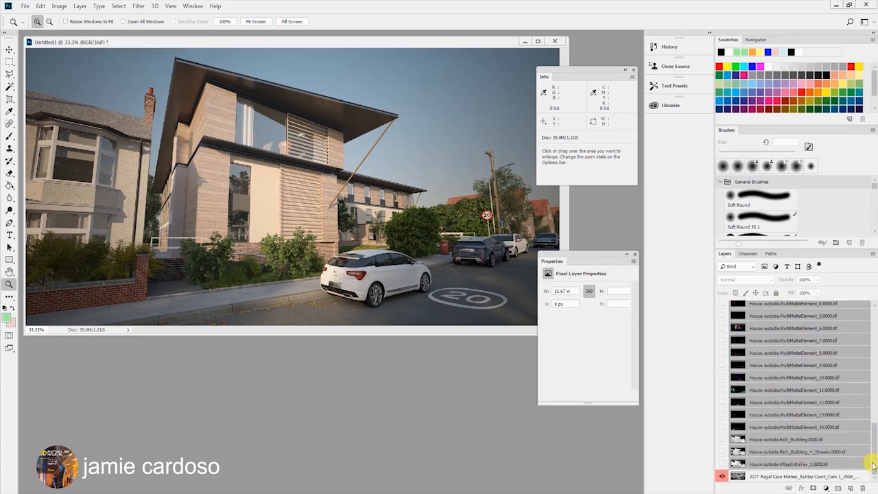
click(838, 489)
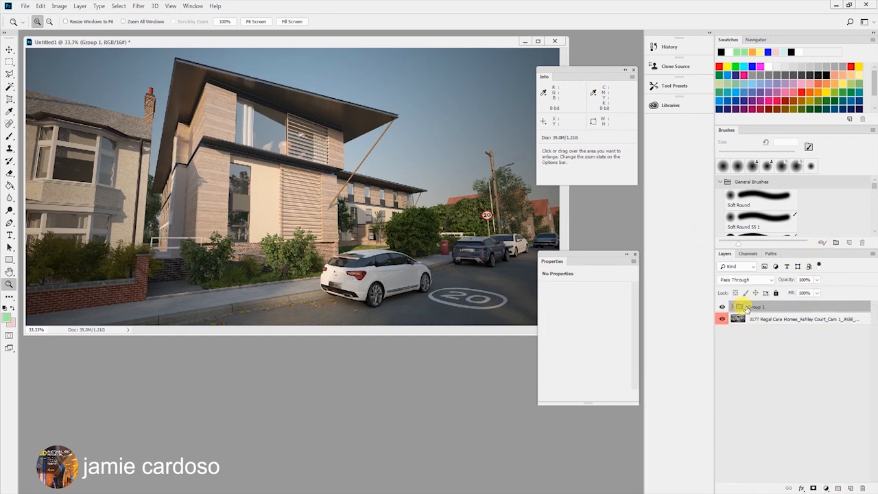
Step: Rename the new layer group as =Render Elements=
click(777, 321)
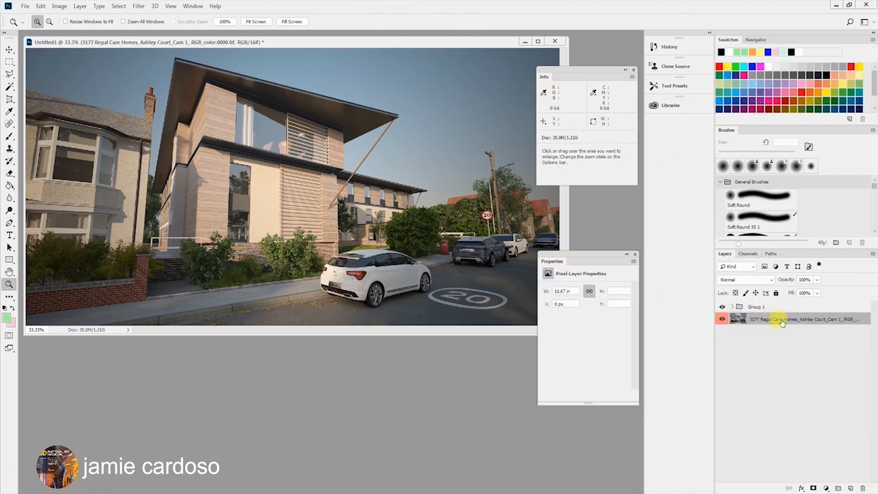
mouse_move(782, 319)
mouse_down()
mouse_move(783, 300)
mouse_move(786, 320)
mouse_move(766, 303)
mouse_move(771, 321)
mouse_up()
double_click(756, 307)
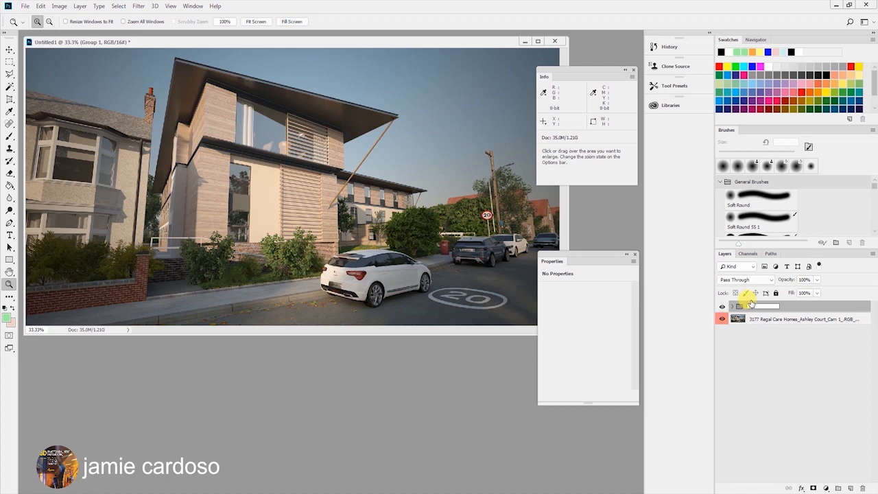
text(=Render Elements=)
key(Return)
Step: Create a new layer group directly above the RGB_color layer and name it =Adjustments=
click(779, 320)
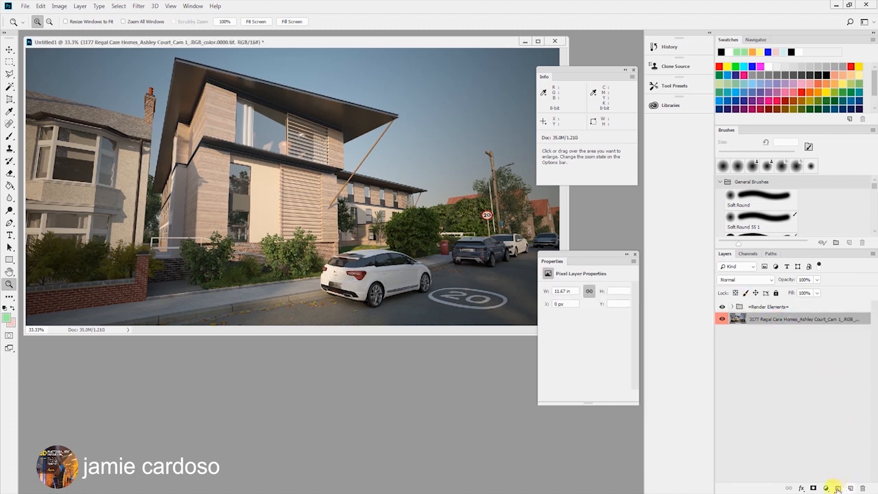
click(838, 488)
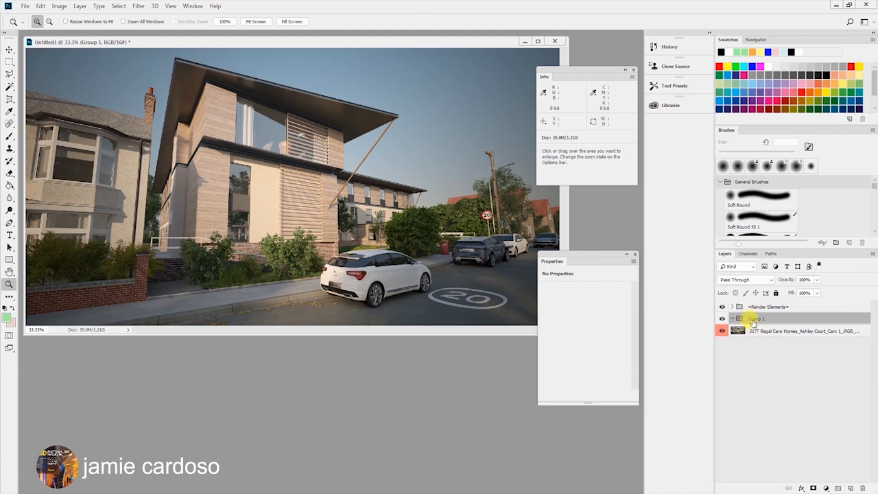
click(755, 320)
text(=Adju)
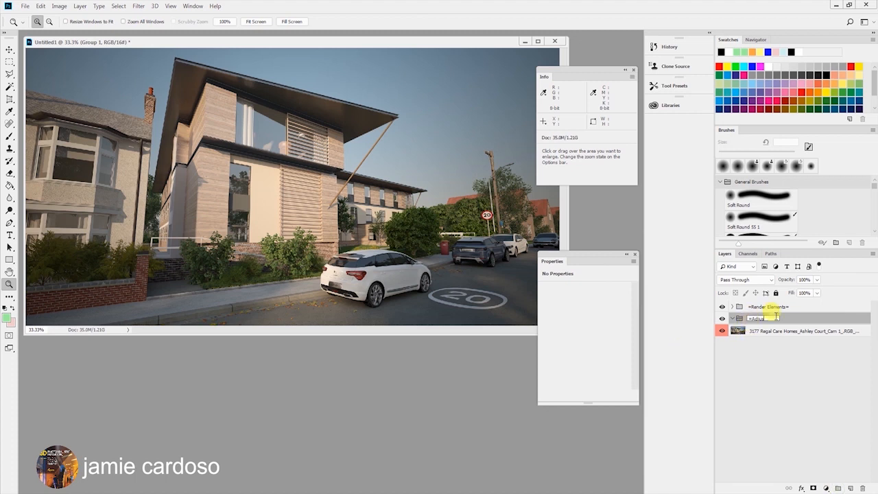
text(stments=)
key(Return)
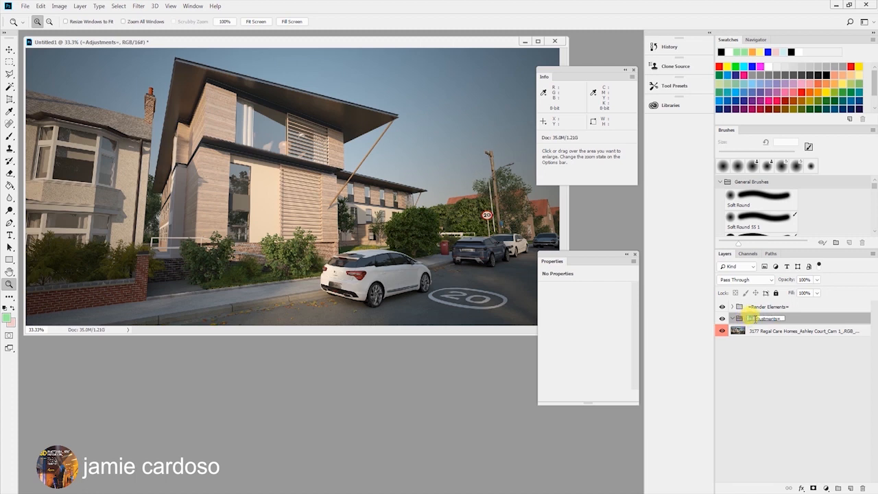
drag(753, 320, 790, 323)
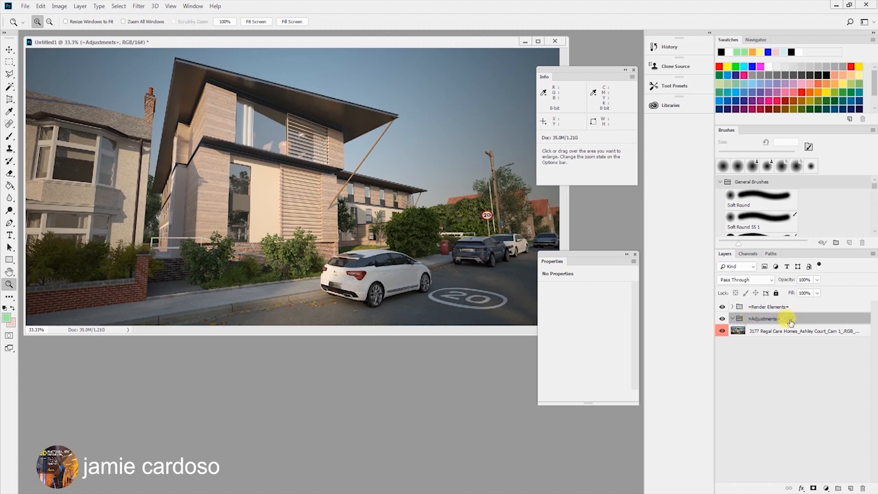
Step: Check with the Move tool which layers lie beneath a point on the building's facade
click(9, 50)
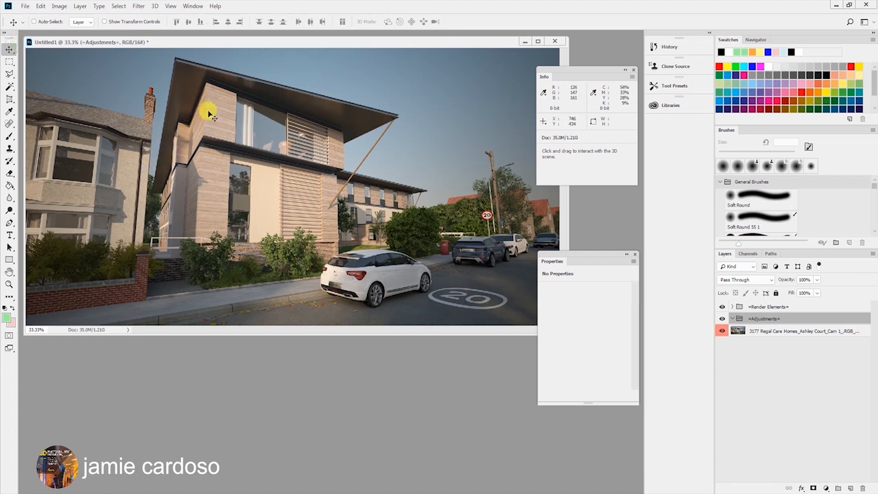
right_click(271, 144)
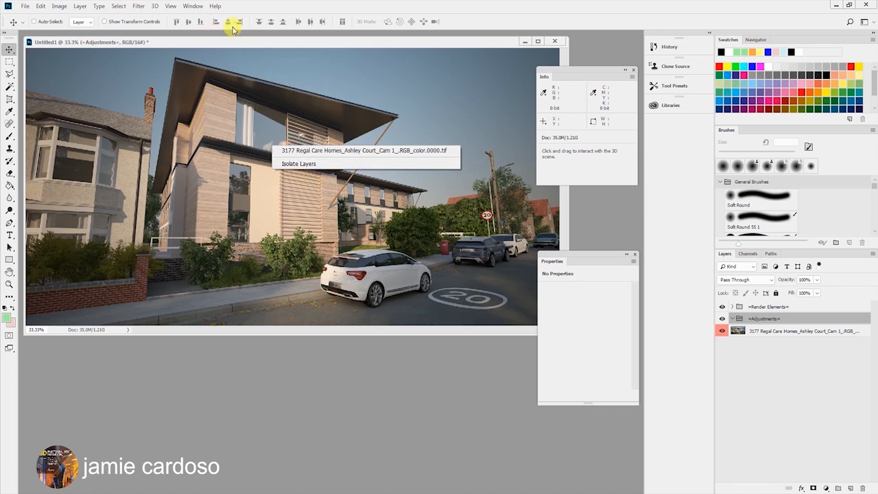
click(762, 320)
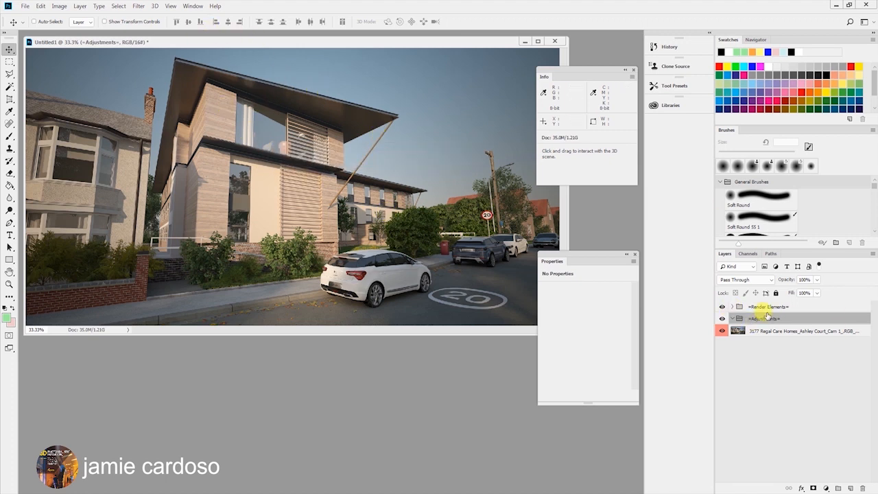
Step: Add a Curves adjustment layer inside the =Adjustments= group and move its settings clear of the layer list
click(826, 488)
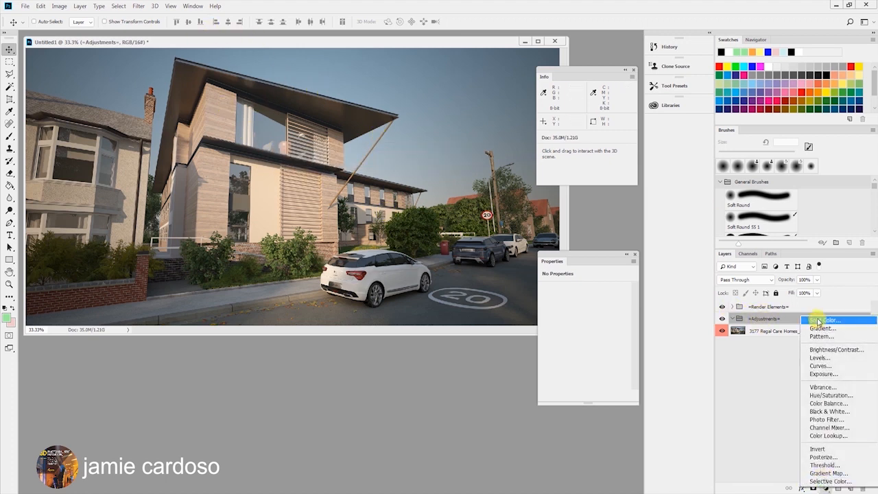
click(827, 369)
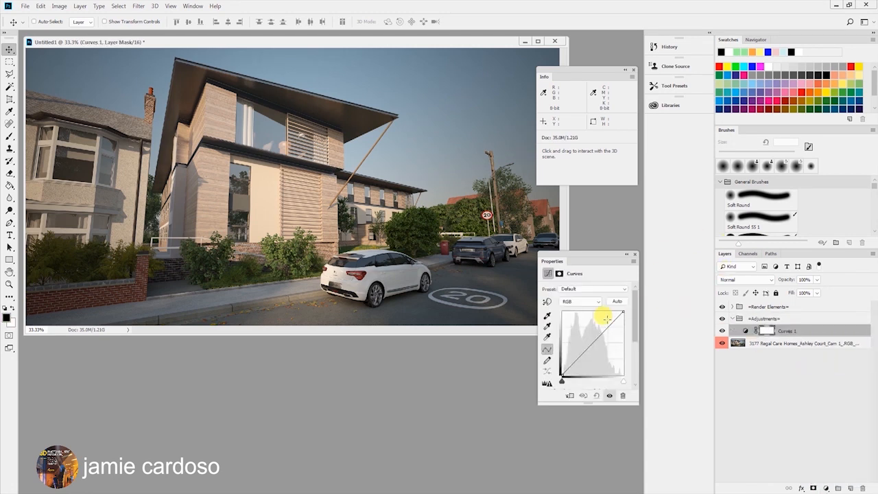
drag(579, 256, 590, 216)
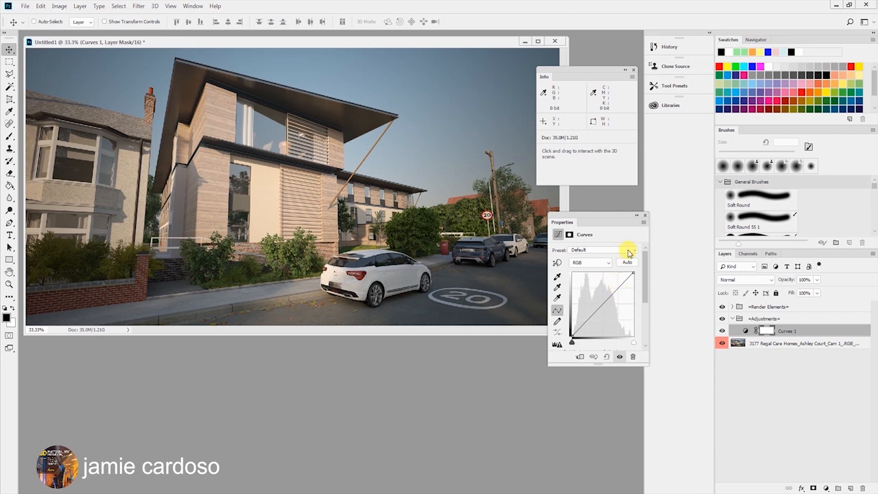
Step: Shape the RGB curve into an S that darkens shadows and brightens highlights, and compare the image with and without it
click(617, 285)
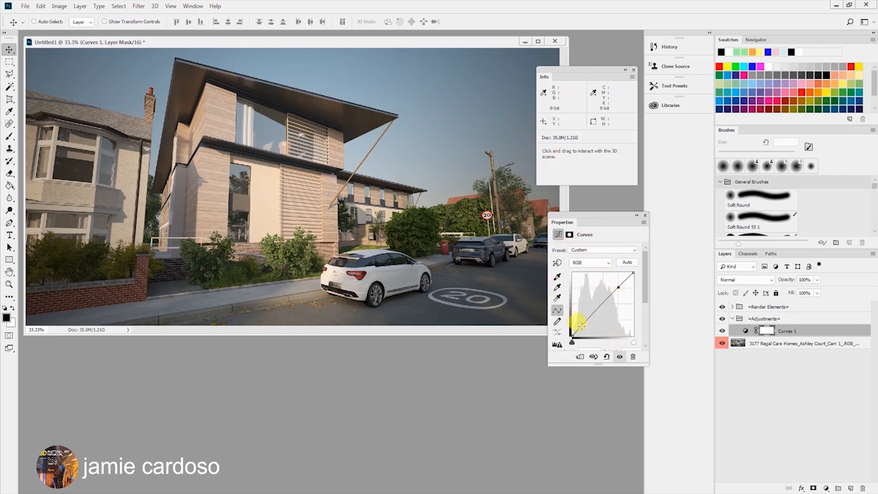
drag(575, 326, 581, 326)
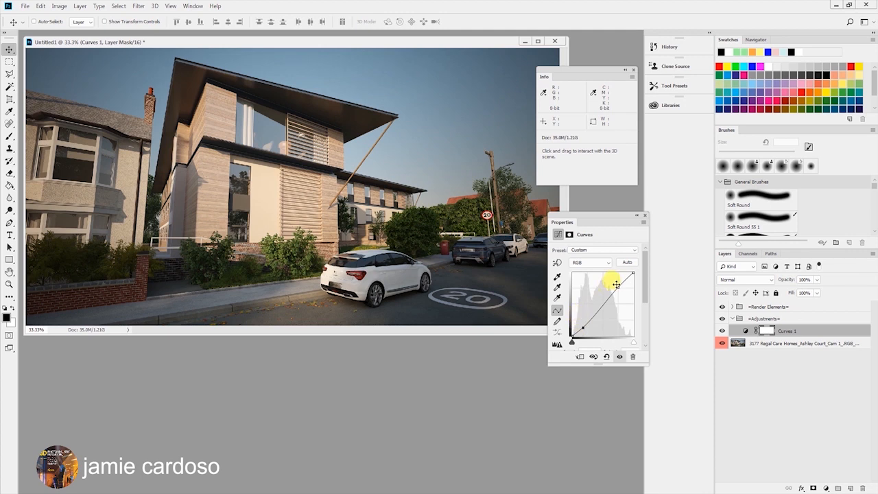
drag(620, 286, 612, 281)
drag(582, 329, 583, 328)
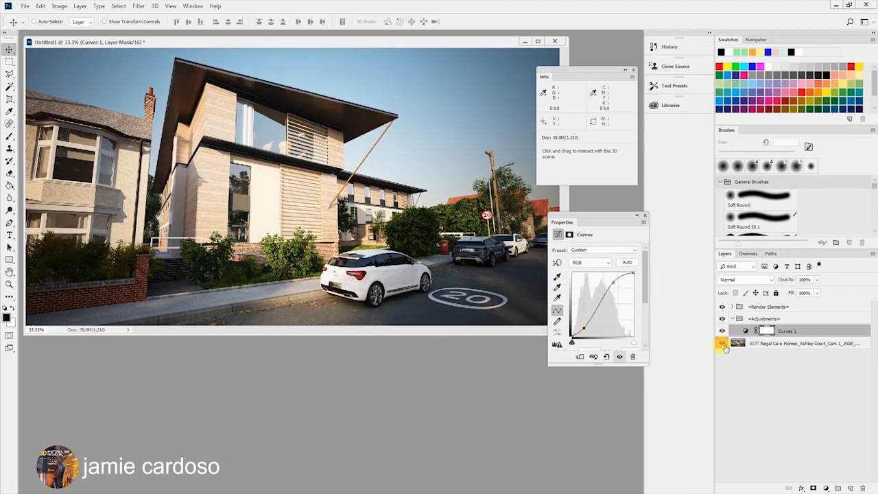
click(721, 331)
click(721, 331)
key(z)
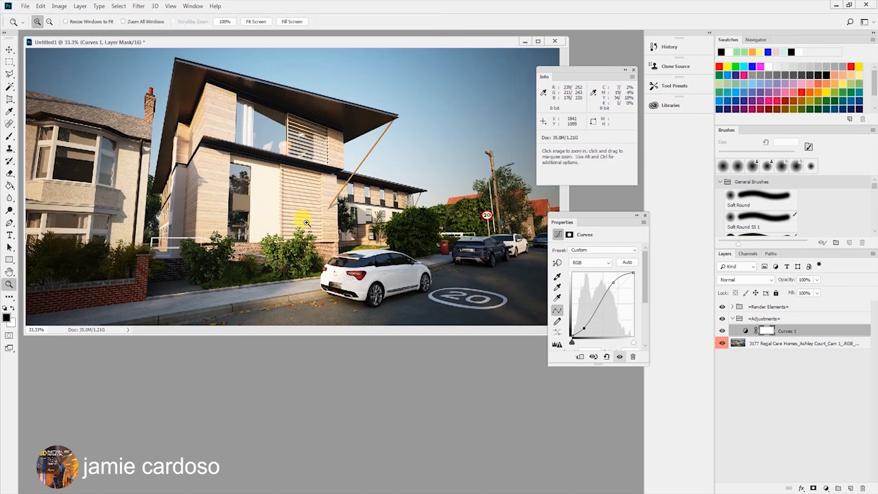
alt+click(301, 219)
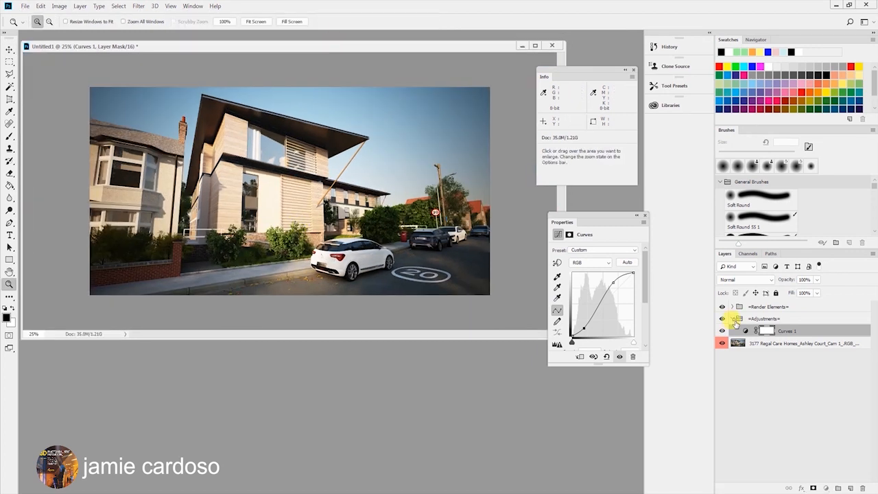
Step: Collapse the =Adjustments= group and create a group named =Light Select= directly above the RGB_color layer
click(735, 322)
click(733, 319)
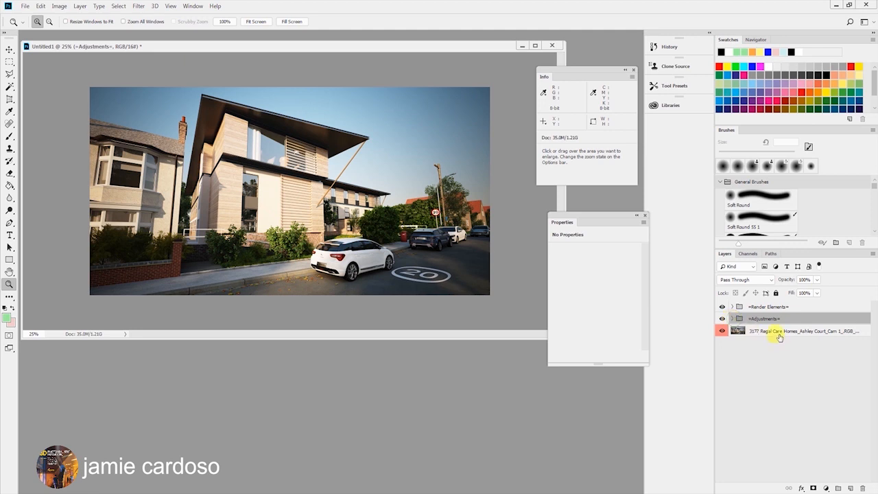
click(774, 333)
click(839, 487)
double_click(752, 330)
text(=Light Select=)
key(Return)
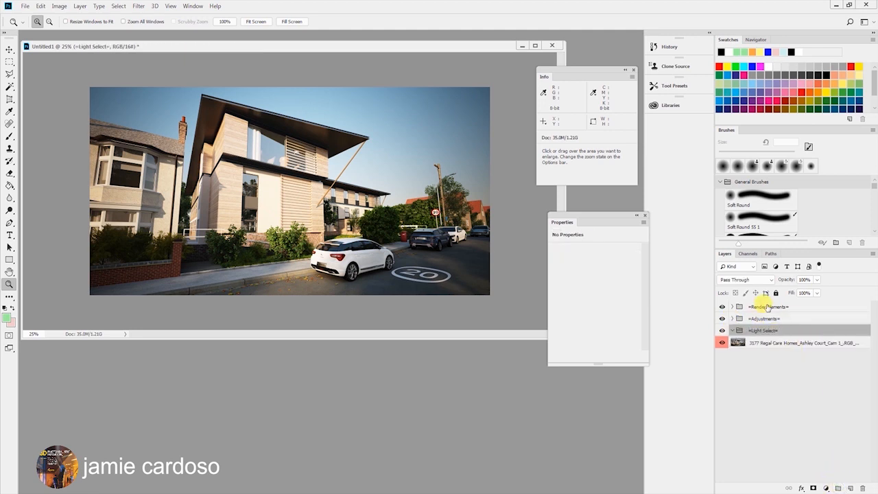
Step: Expand the =Render Elements= group and widen the layer list so the full layer names can be read
click(767, 306)
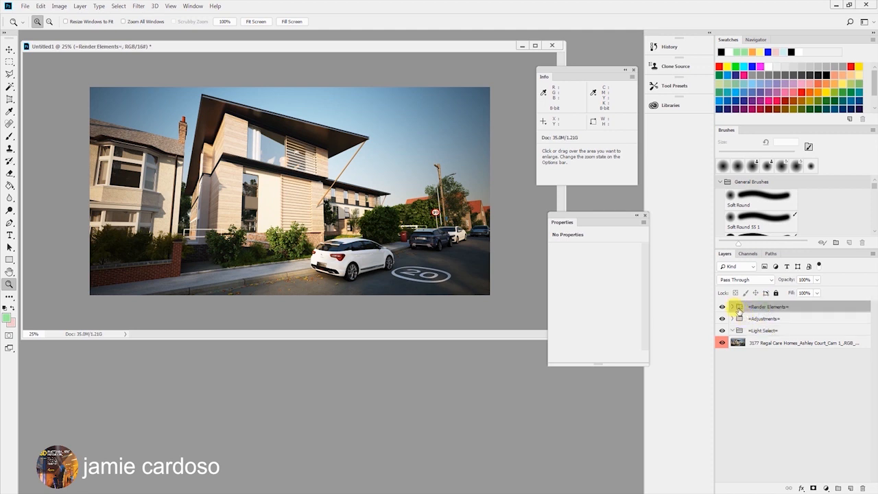
click(733, 307)
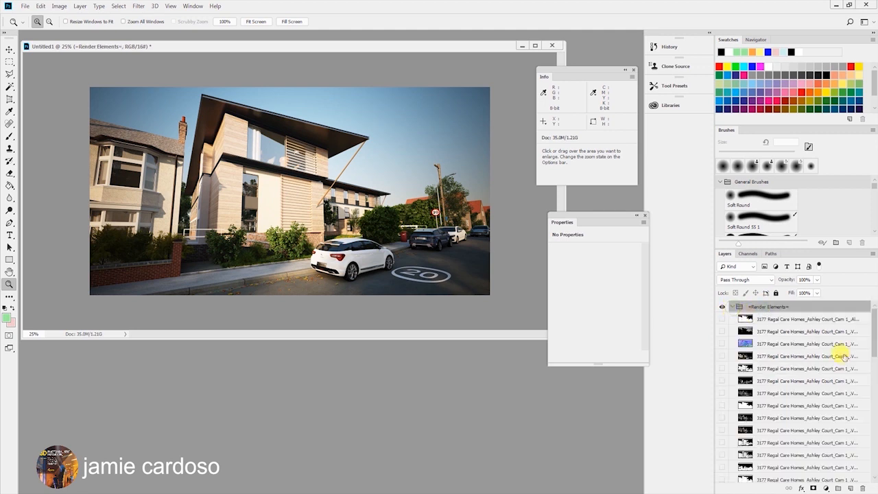
drag(716, 356, 645, 354)
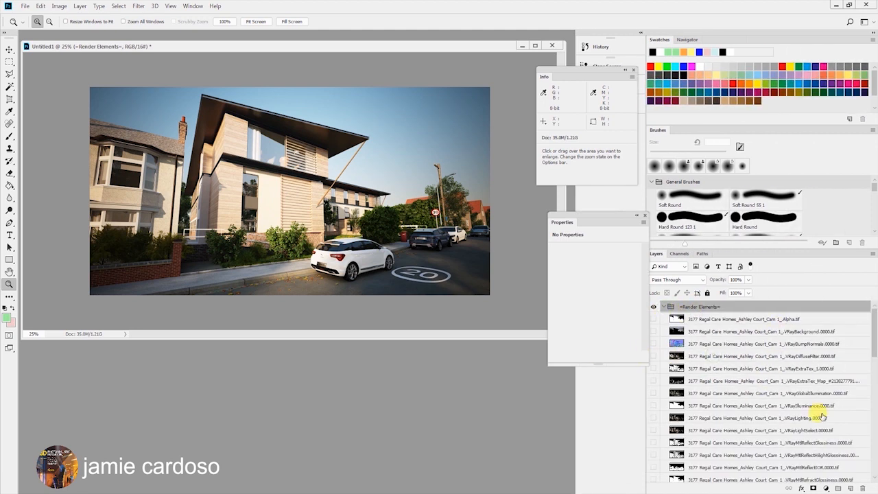
Step: Find the VRayLightSelect layer among the render elements and preview it briefly over the image
click(793, 373)
click(805, 383)
scroll(832, 367, down, 1)
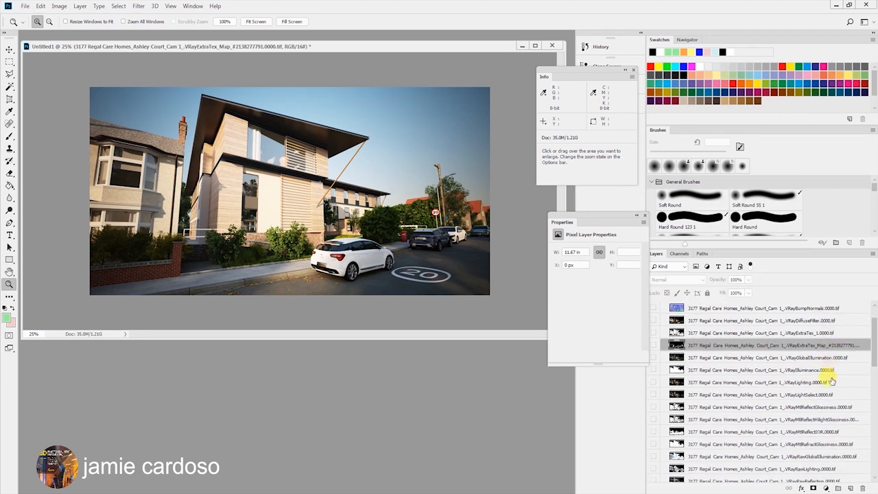
click(827, 386)
click(828, 397)
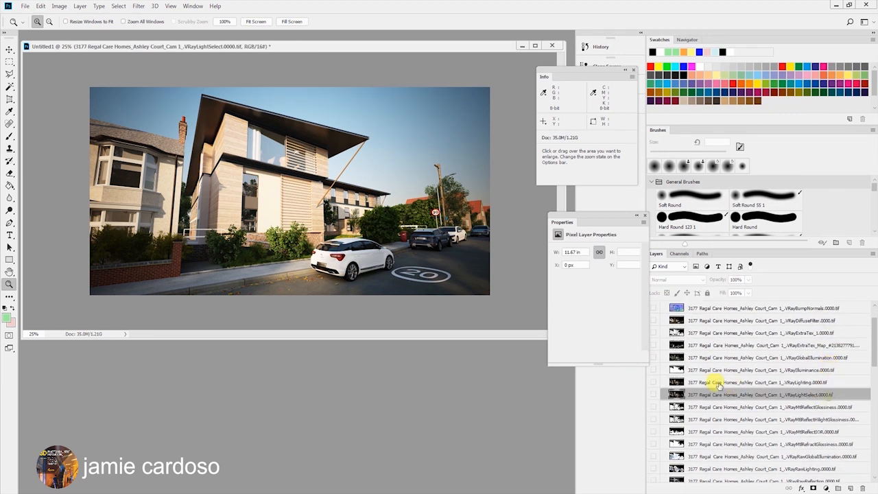
click(652, 396)
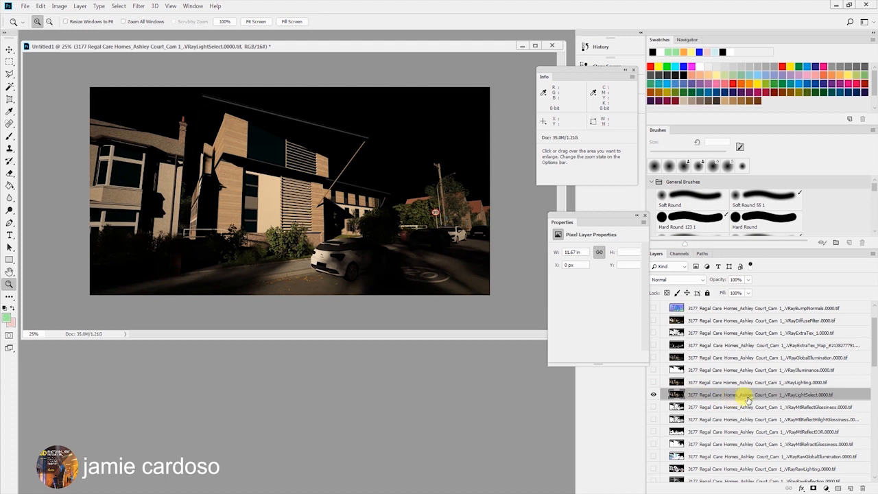
scroll(832, 396, down, 1)
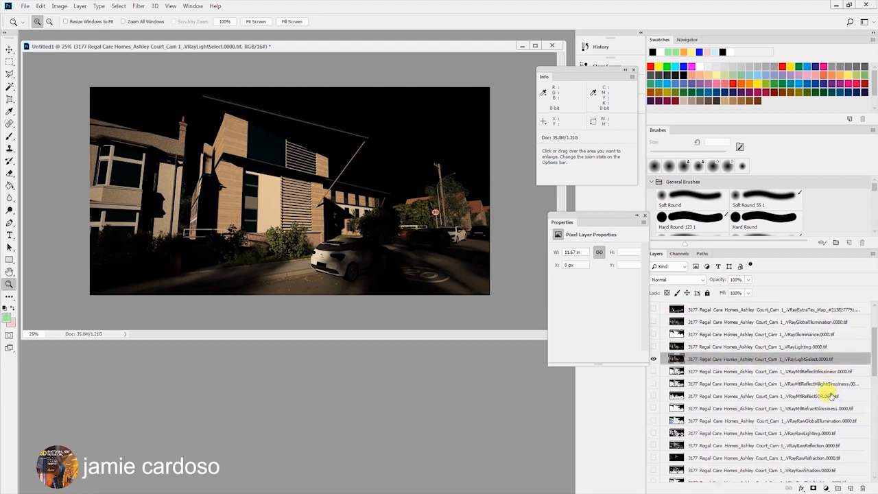
click(653, 359)
Step: Move the VRayLightSelect layer out of =Render Elements= into the =Light Select= group
scroll(737, 360, down, 1)
scroll(755, 384, down, 15)
drag(738, 488, 721, 462)
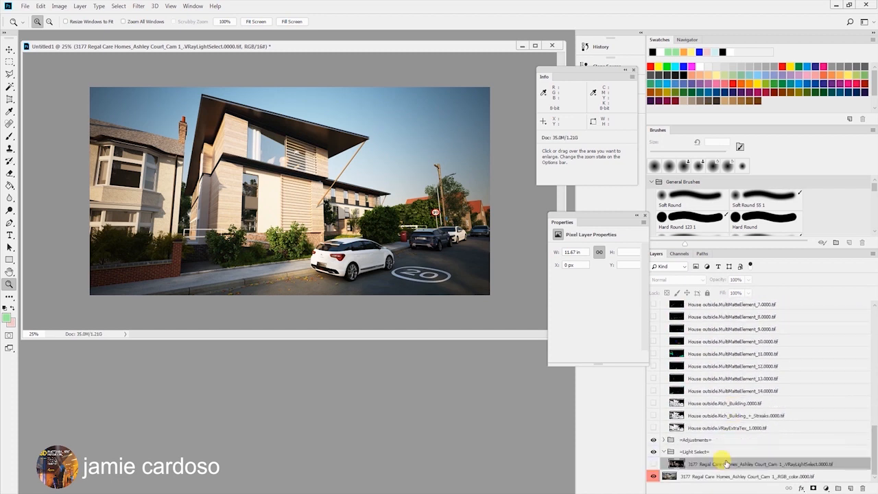
Step: Make the VRayLightSelect layer visible and set its blend mode to Screen
click(653, 465)
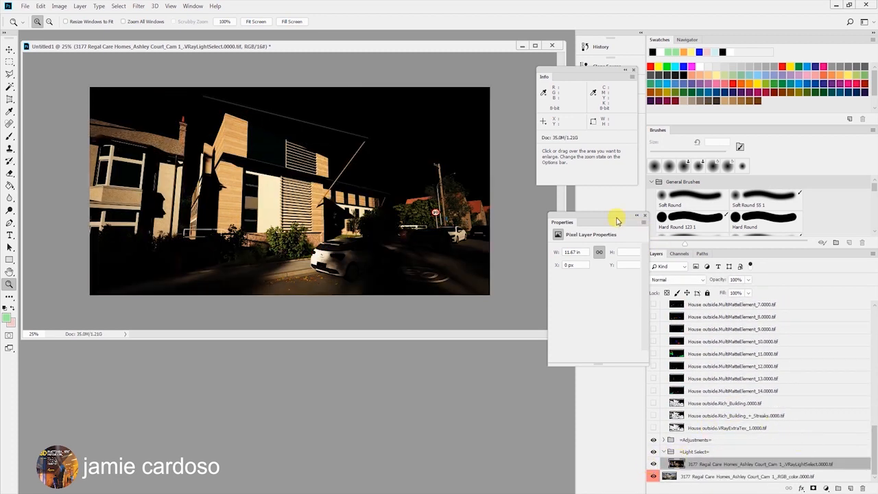
drag(633, 224, 603, 208)
click(676, 280)
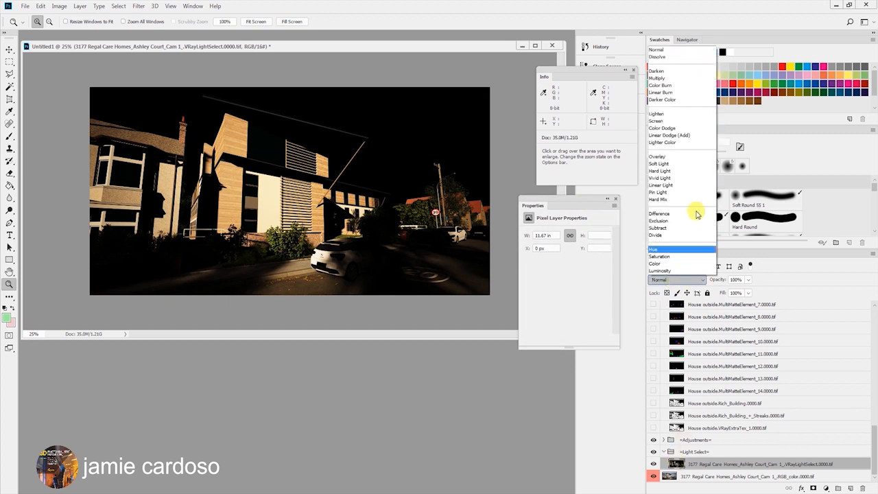
click(696, 120)
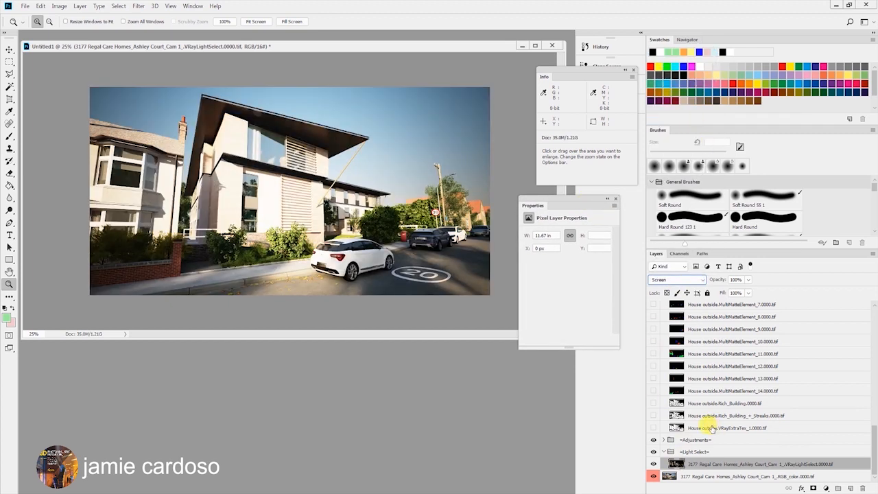
Step: Set the VRayLightSelect layer's opacity to 50% and compare the image with and without the layer
click(748, 280)
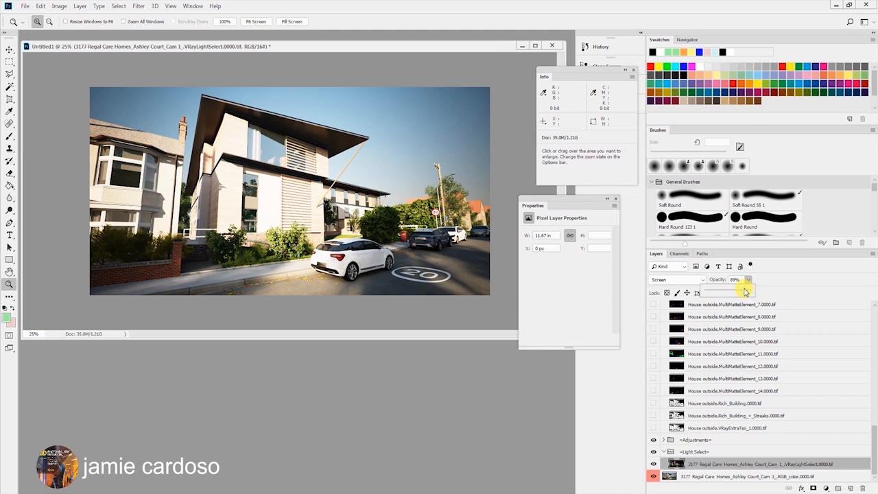
drag(739, 292, 733, 293)
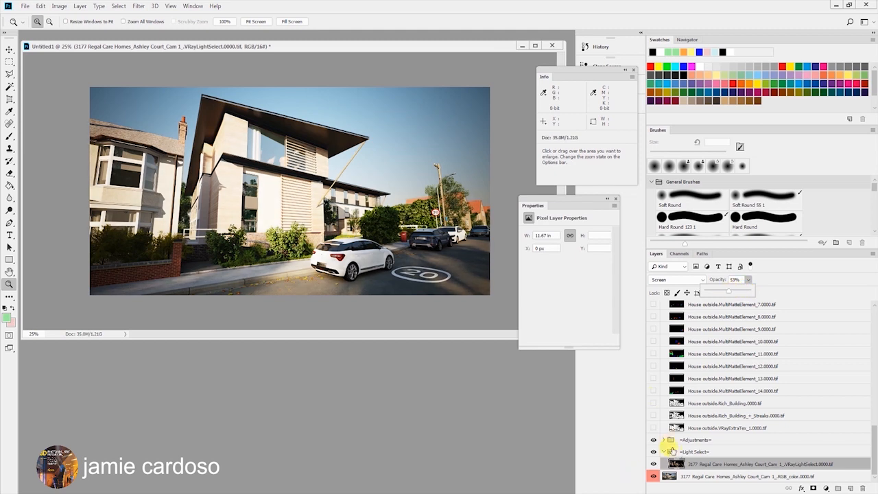
click(755, 279)
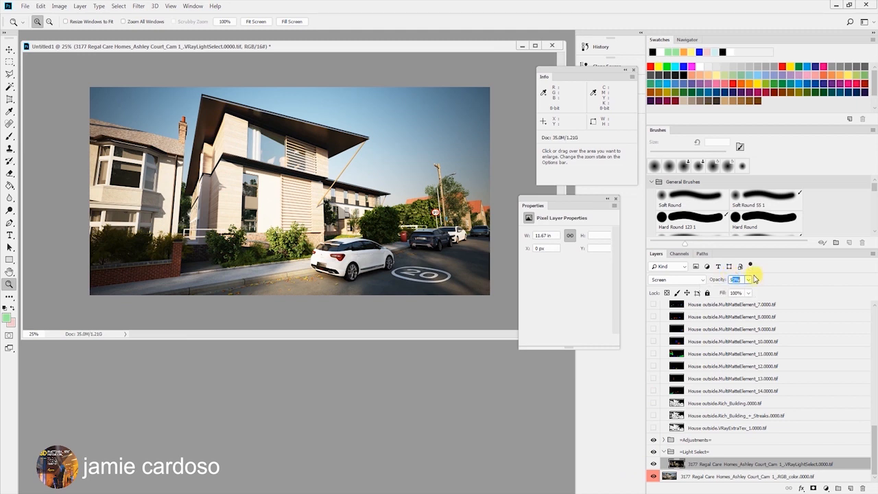
click(653, 464)
click(654, 464)
click(654, 465)
click(654, 464)
click(654, 464)
click(654, 465)
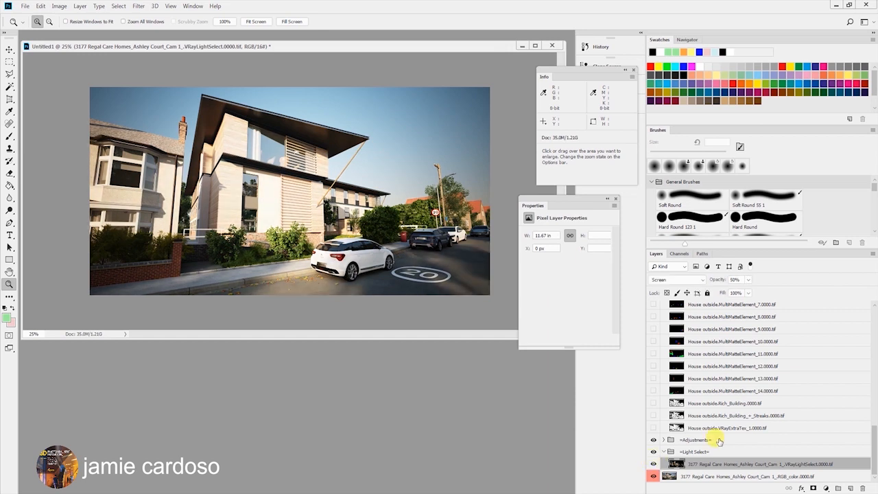
Step: Add a Levels adjustment layer above the VRayLightSelect layer inside the =Light Select= group
click(825, 488)
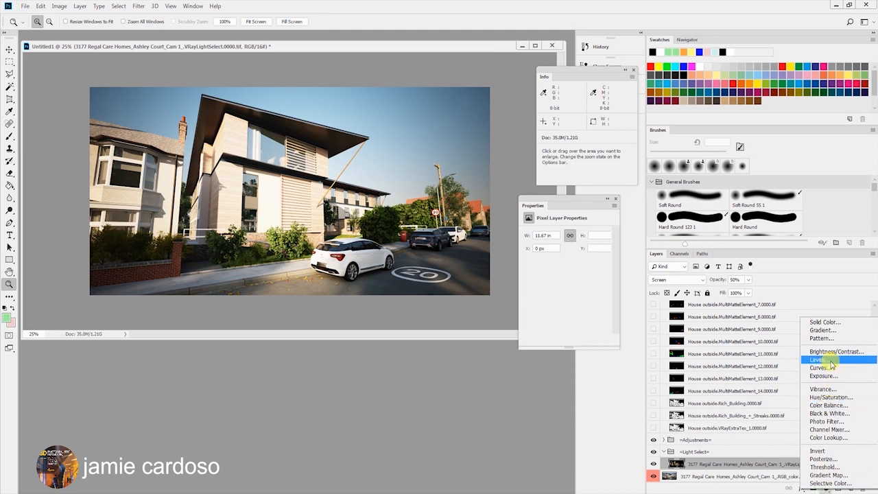
click(830, 360)
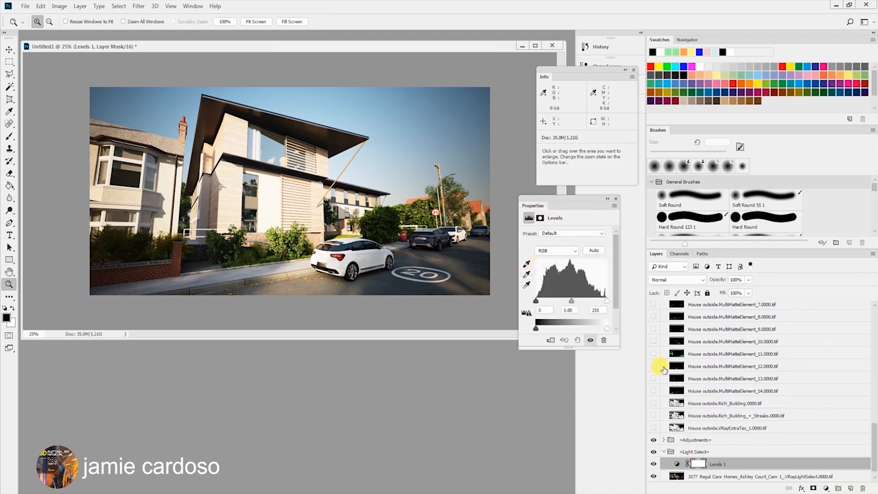
Step: Clip the Levels adjustment to the VRayLightSelect layer and set its Red channel midtone to 2.68
key(alt)
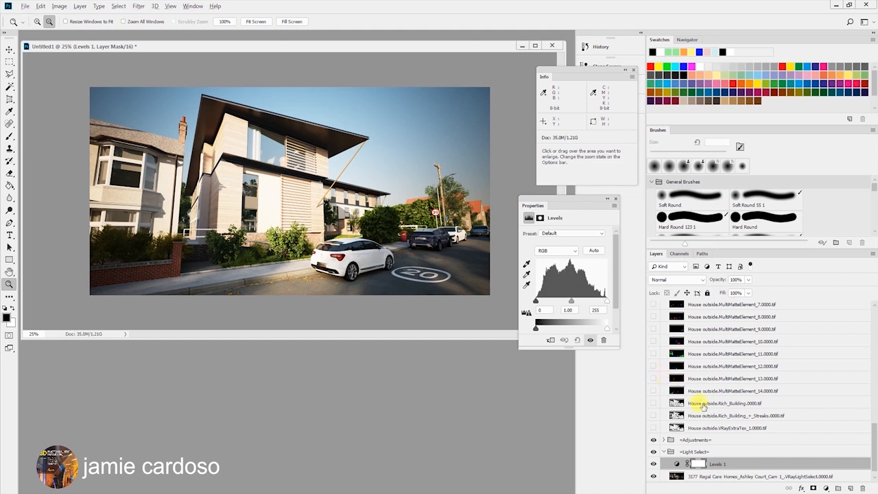
alt+click(755, 468)
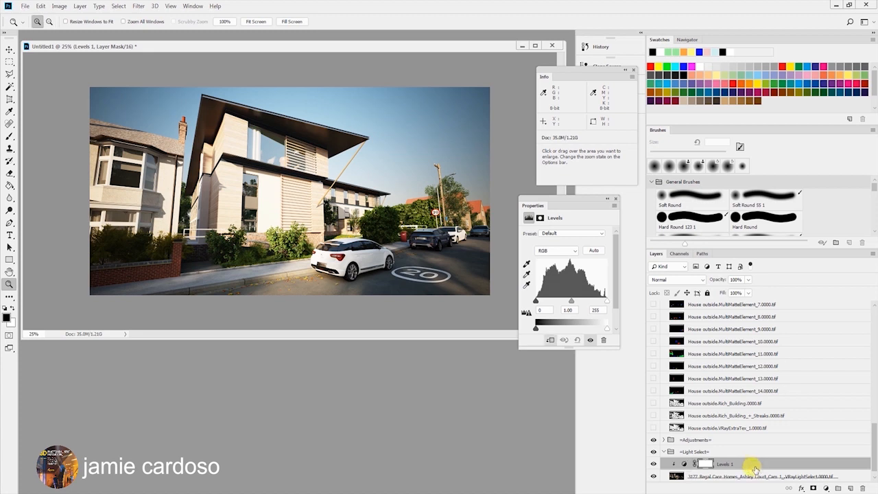
scroll(745, 456, down, 1)
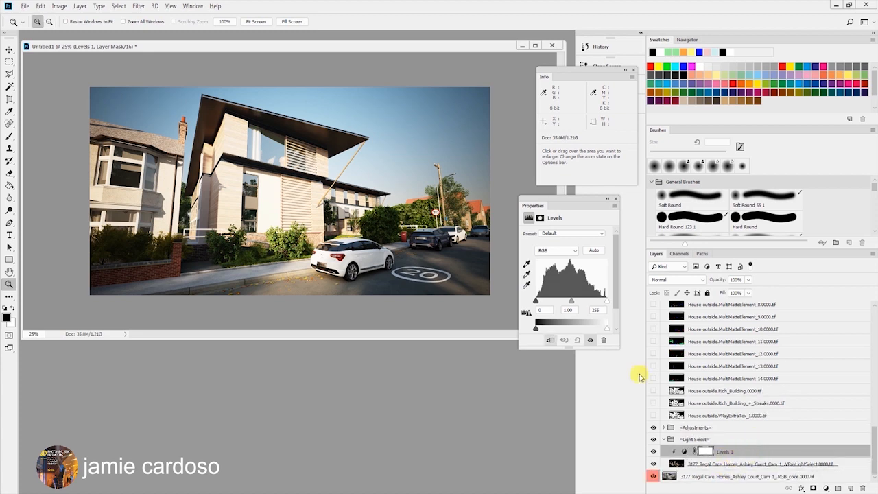
click(554, 251)
click(551, 268)
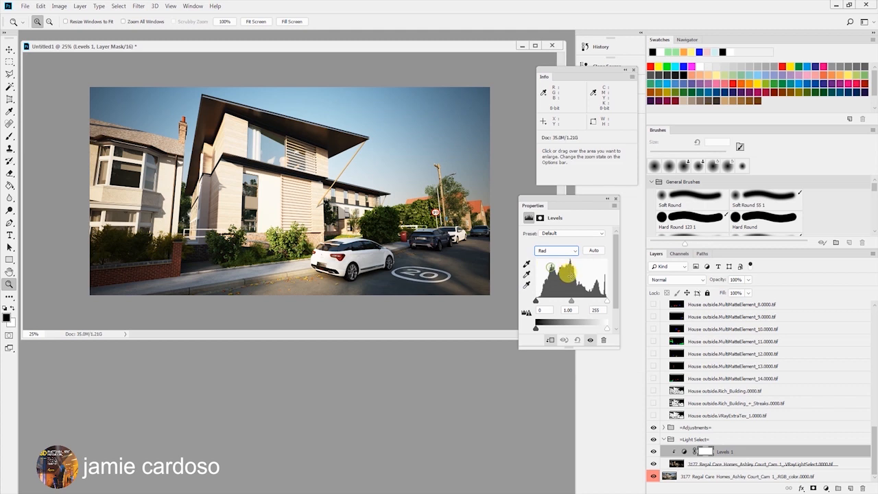
drag(569, 300, 553, 305)
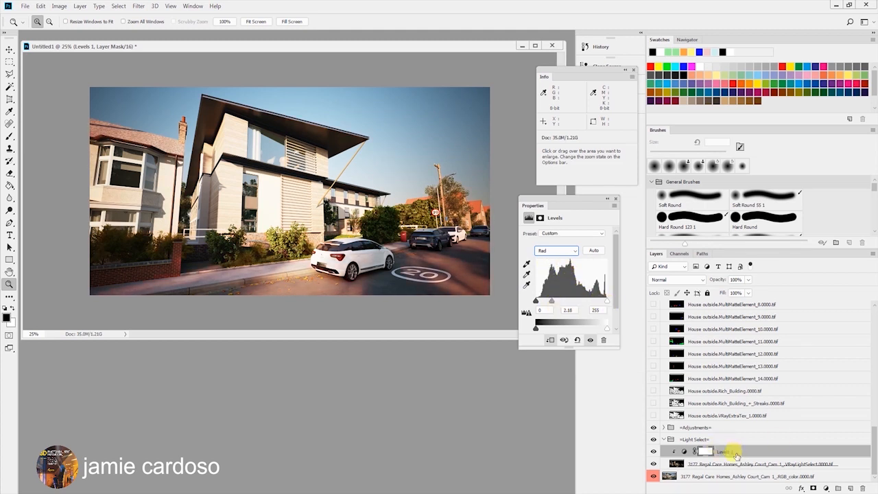
Step: Delete the Levels adjustment layer together with its mask and collapse the =Light Select= group
click(863, 488)
key(Return)
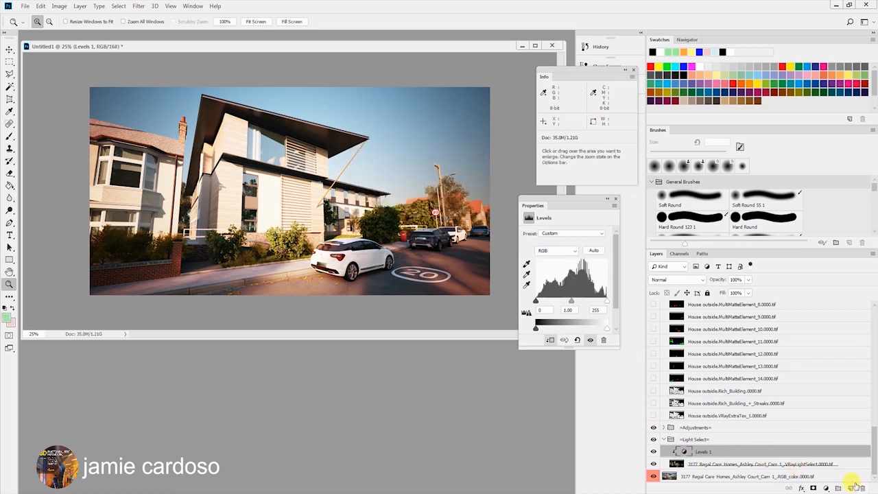
click(862, 488)
click(389, 191)
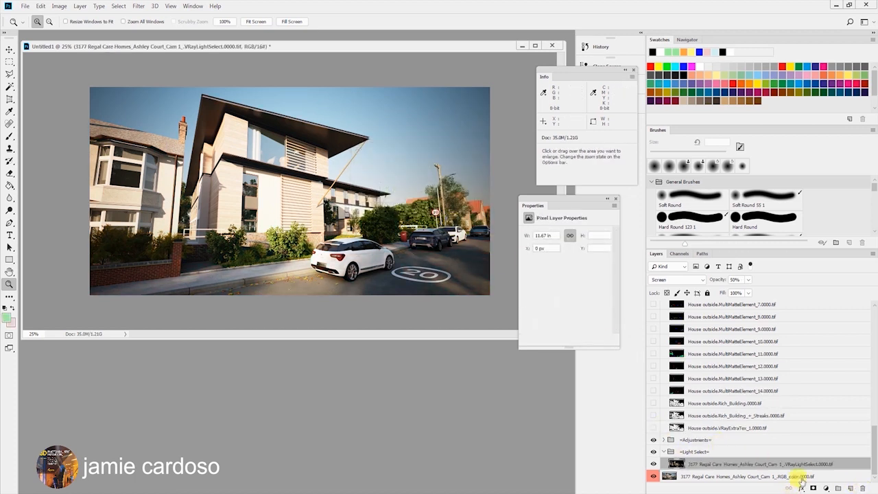
click(668, 452)
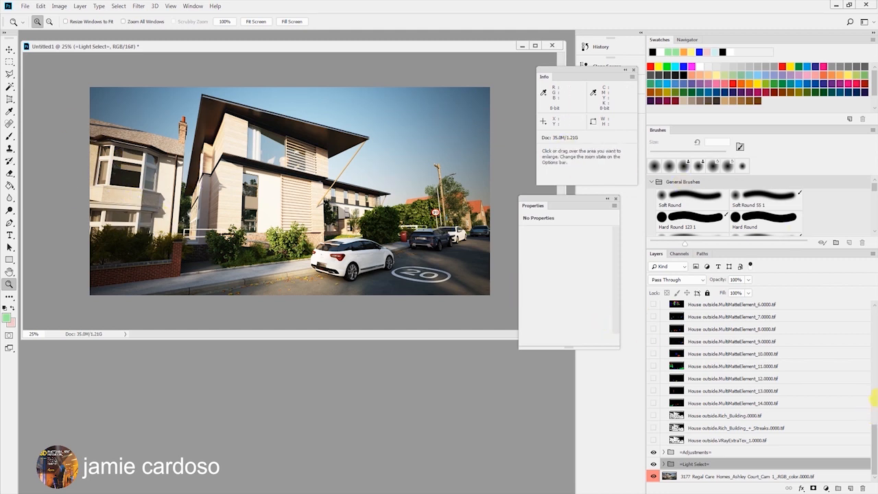
Step: Move the MultiMatteElement_1 through MultiMatteElement_14 layers to the top of the =Render Elements= group
drag(875, 437, 874, 308)
scroll(788, 410, down, 10)
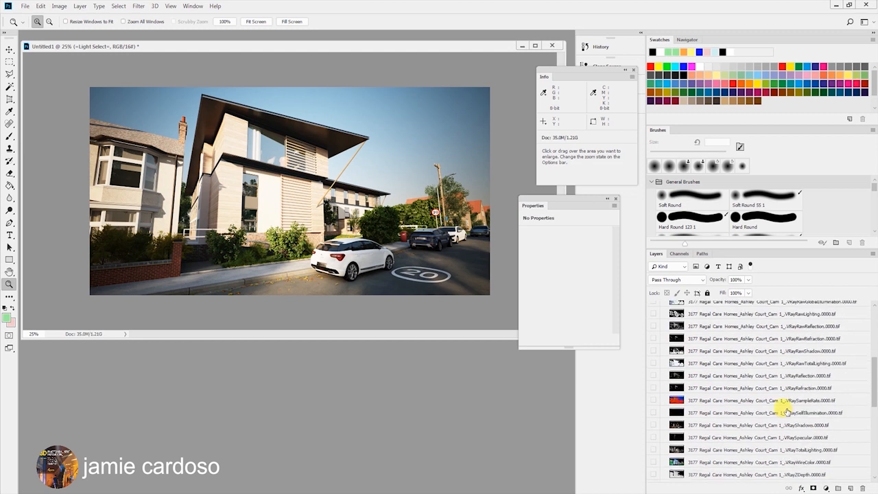
click(737, 359)
scroll(747, 391, down, 3)
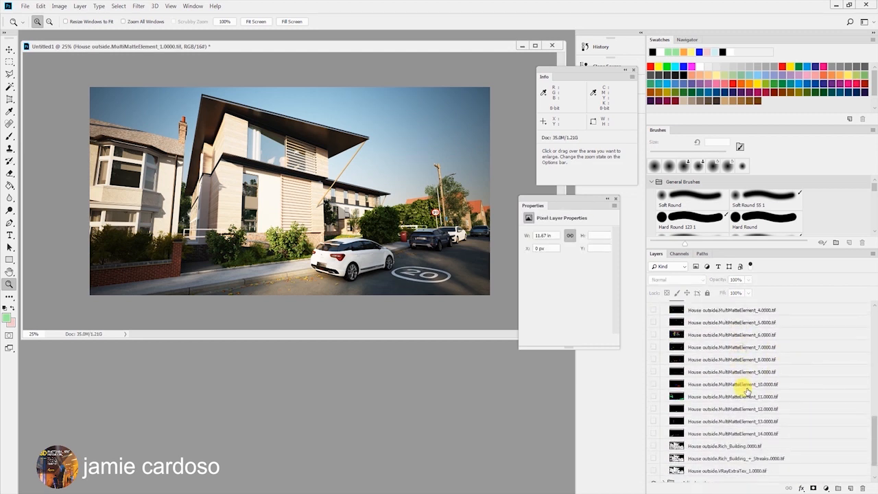
shift+click(736, 434)
scroll(724, 343, up, 3)
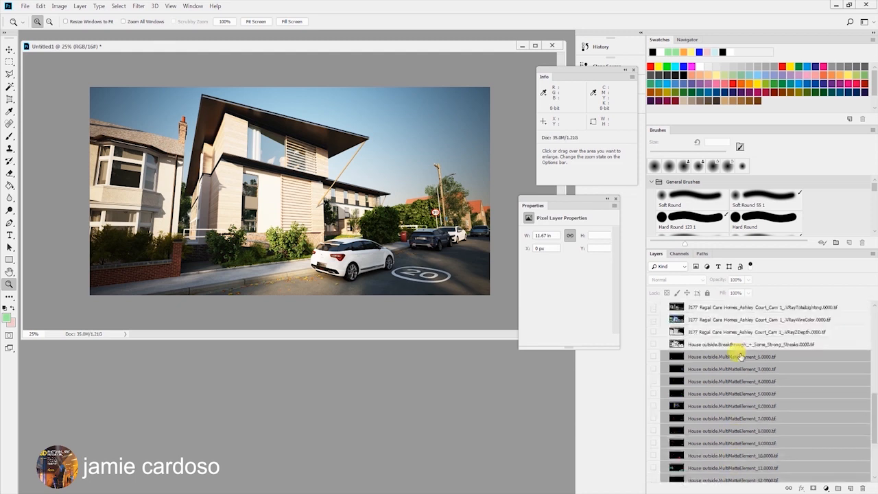
drag(727, 386, 731, 313)
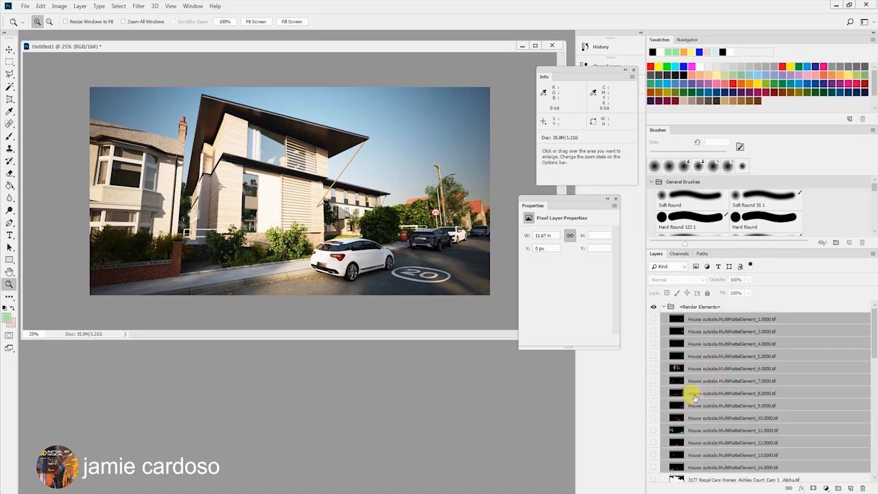
Step: Preview the MultiMatteElement_1 and MultiMatteElement_11 layers one at a time, hiding each again after viewing
click(724, 320)
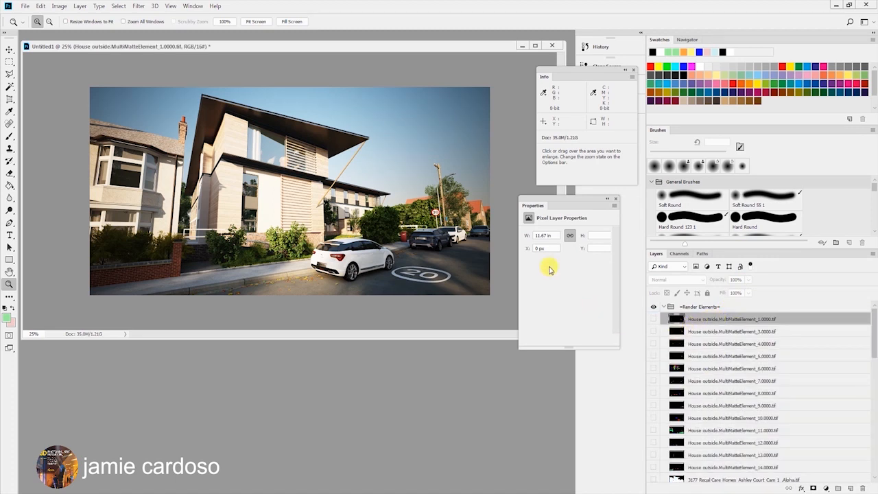
click(654, 320)
click(653, 320)
scroll(727, 403, down, 3)
click(719, 336)
click(653, 336)
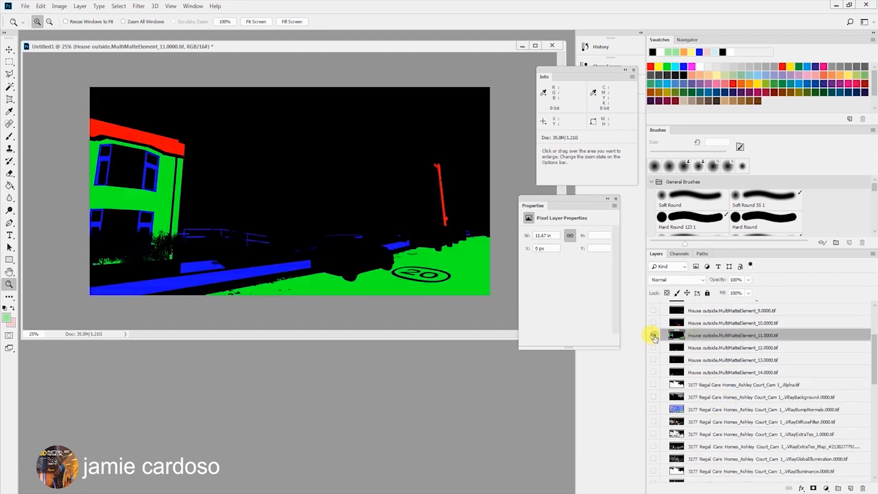
click(653, 335)
scroll(772, 379, up, 3)
Step: Load the Blue channel of the MultiMatteElement_6 layer as a selection of the window glass, leaving the layer hidden
click(763, 370)
click(653, 369)
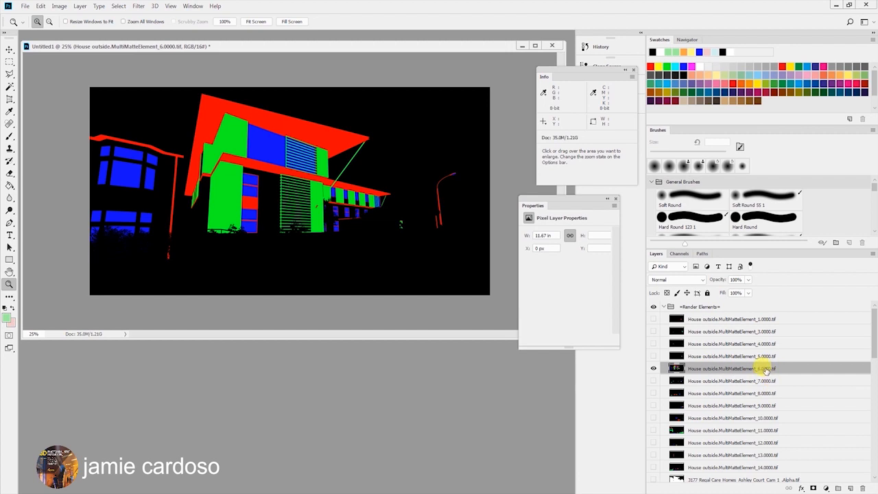
click(679, 254)
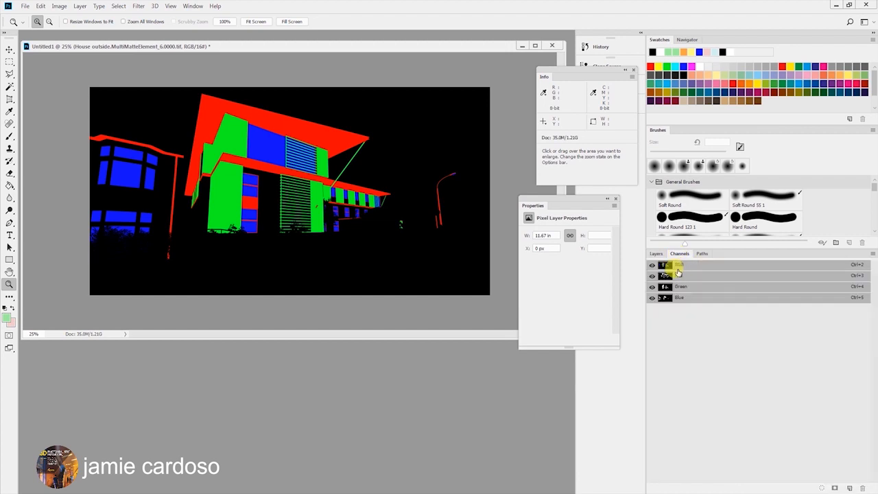
ctrl+click(664, 297)
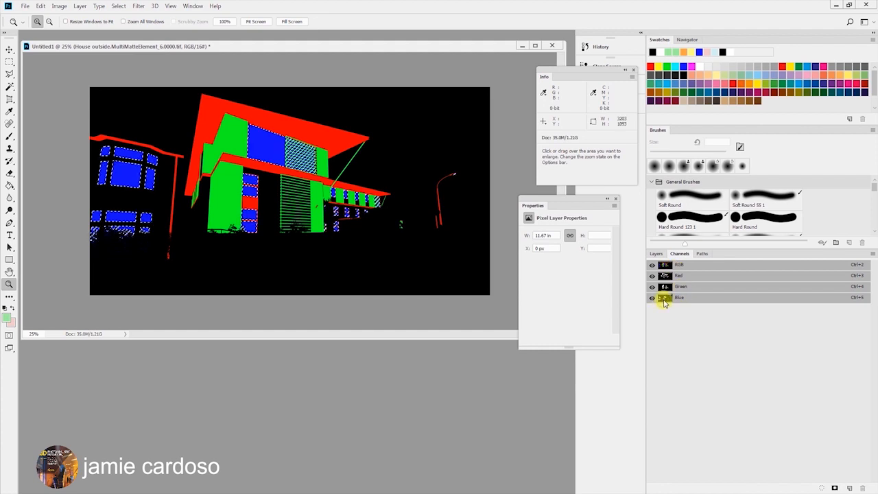
click(656, 253)
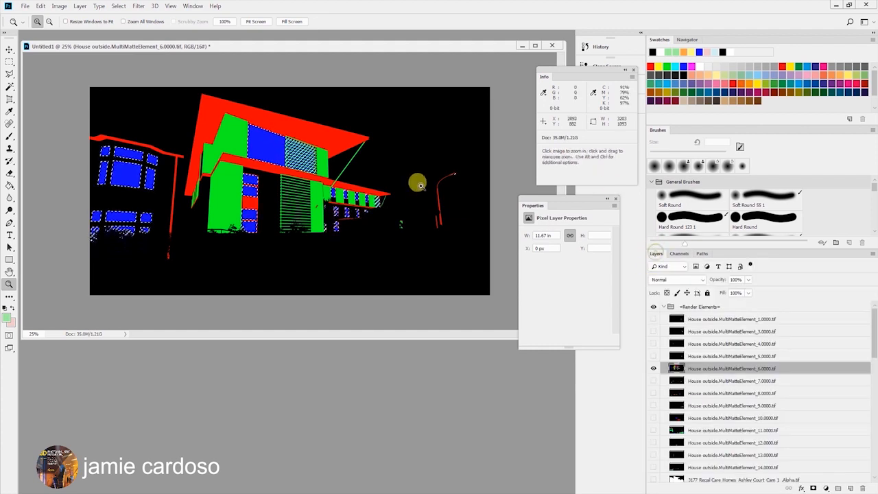
click(654, 371)
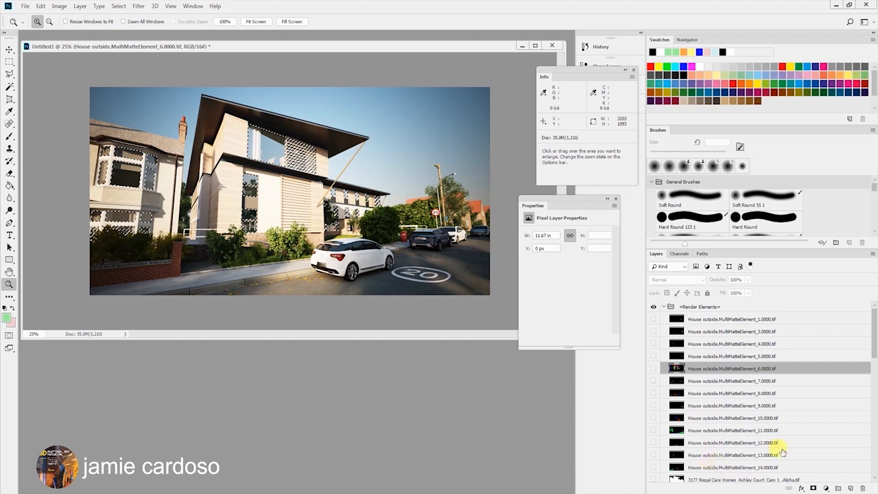
Step: Create a group directly above the RGB_color layer, masked by the glass selection, and name it =Glass1=
scroll(863, 352, down, 8)
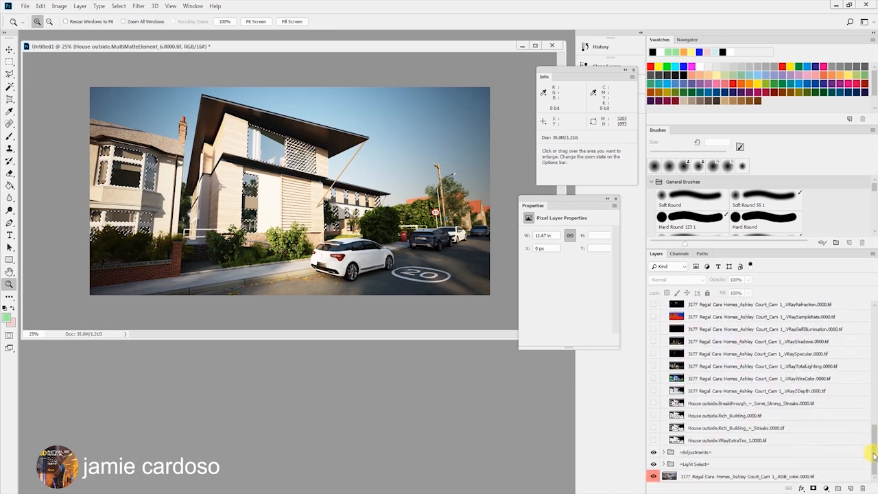
key(ctrl+g)
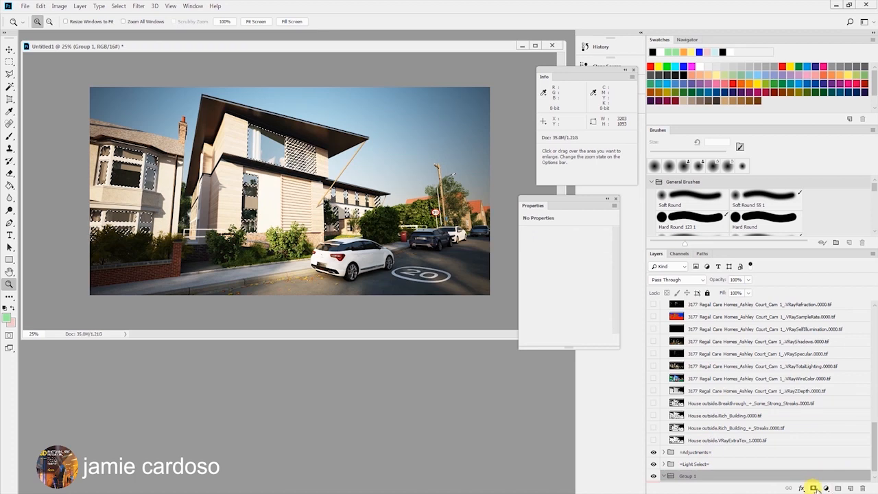
click(813, 488)
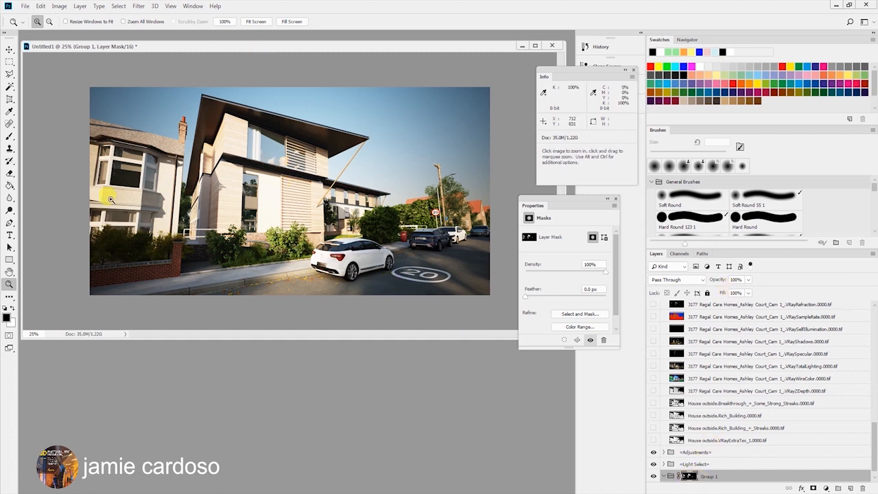
double_click(707, 476)
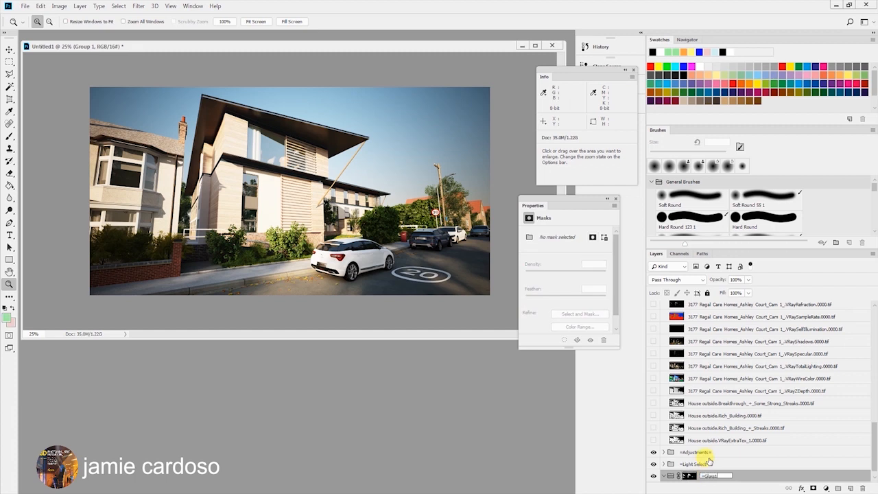
text(=Glass1=)
key(Return)
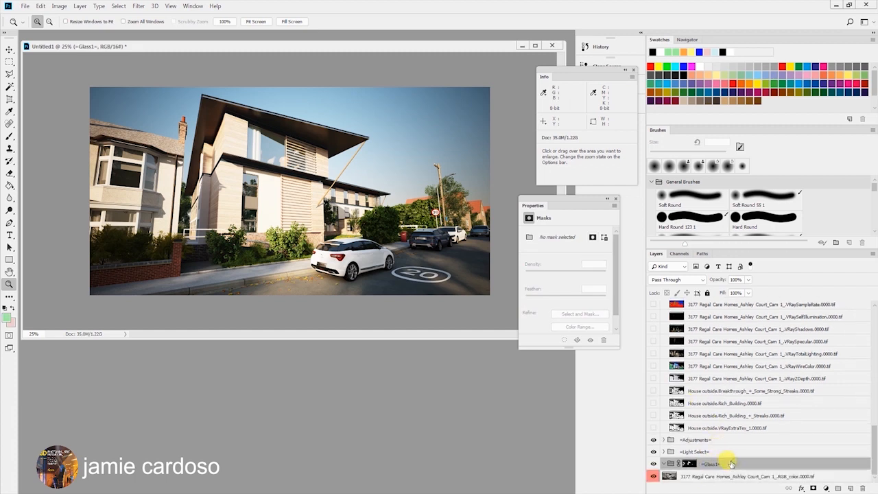
Step: Add a Photo Filter adjustment layer inside the =Glass1= group using Cooling Filter (82)
click(826, 488)
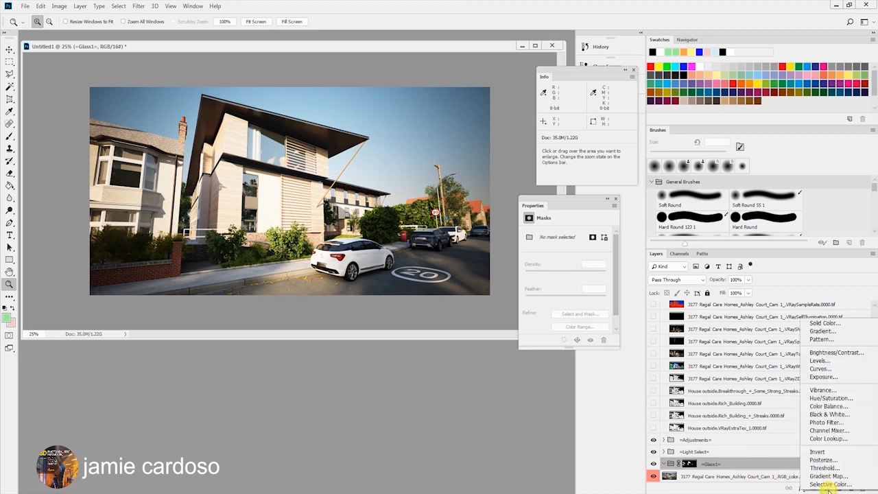
click(843, 422)
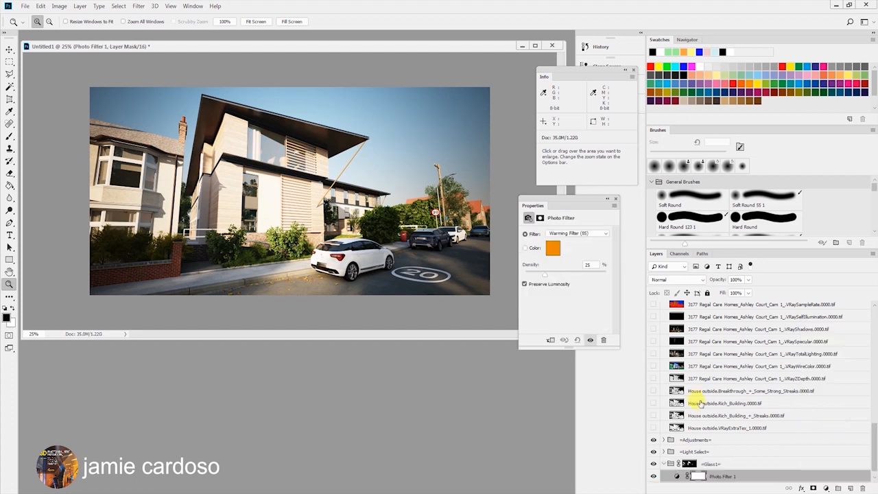
click(592, 235)
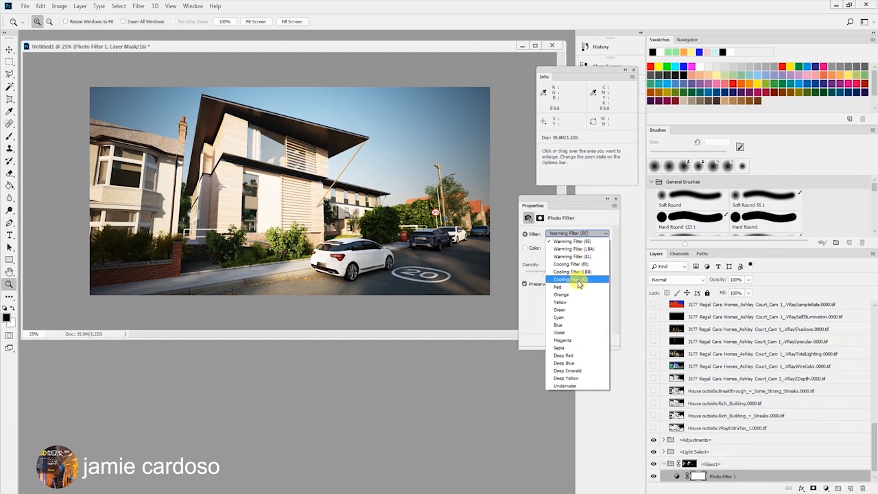
click(578, 280)
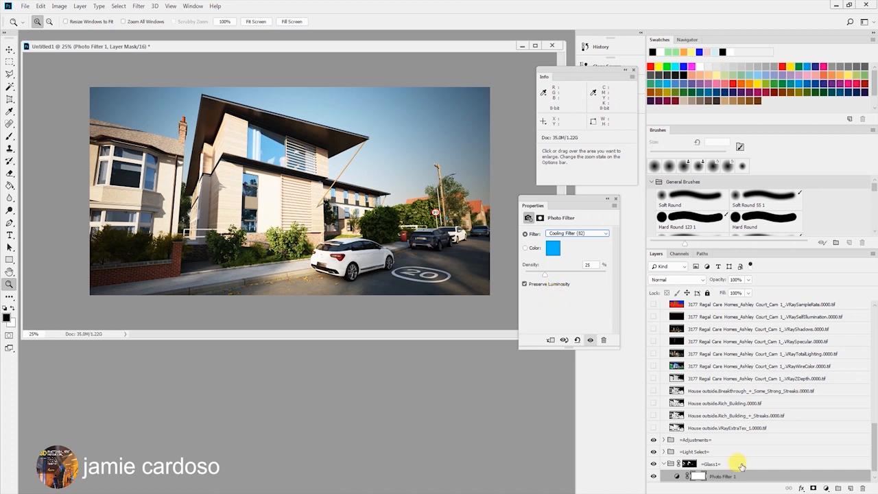
Step: Target the Photo Filter layer's mask and set up a white Brush at 25% opacity and 190 px size
scroll(762, 433, down, 1)
click(695, 466)
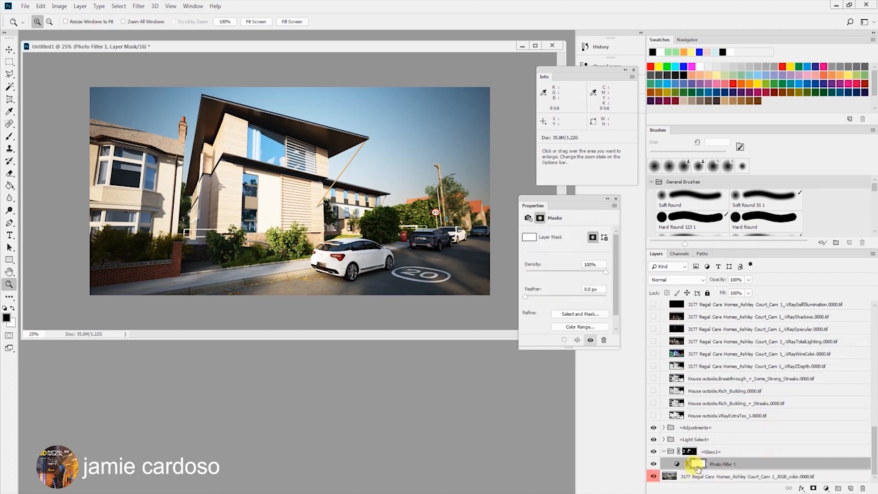
click(8, 135)
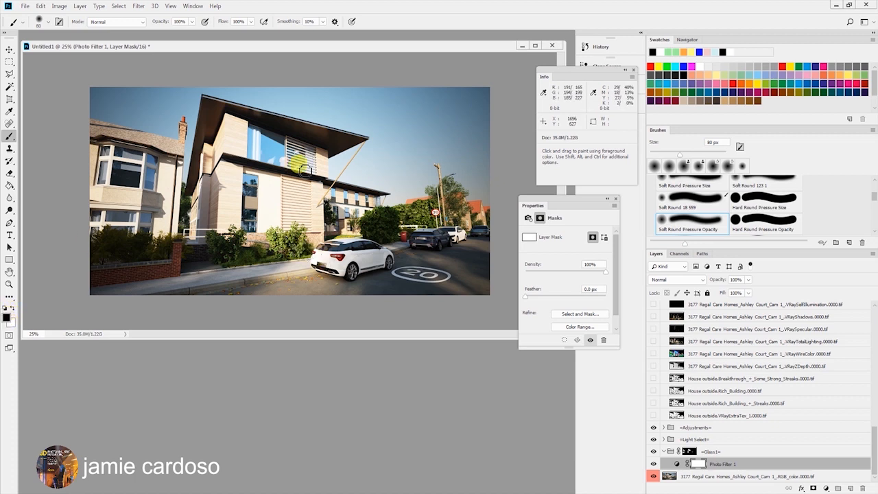
click(13, 308)
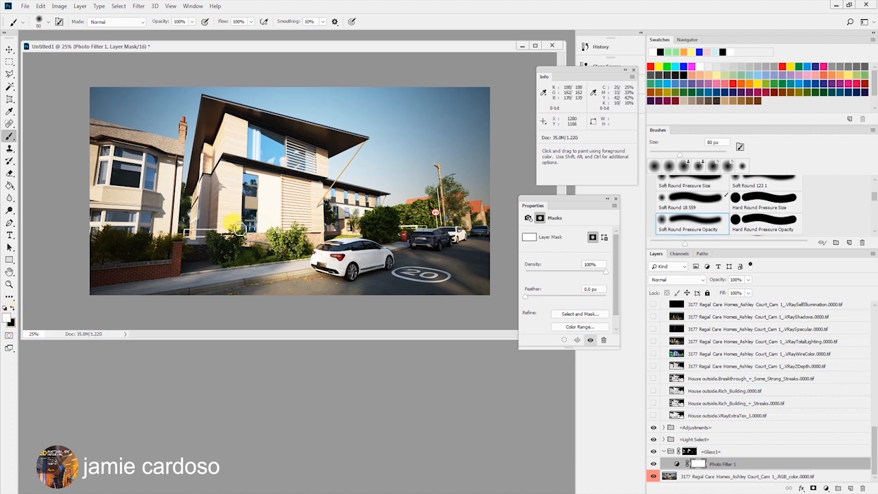
click(193, 22)
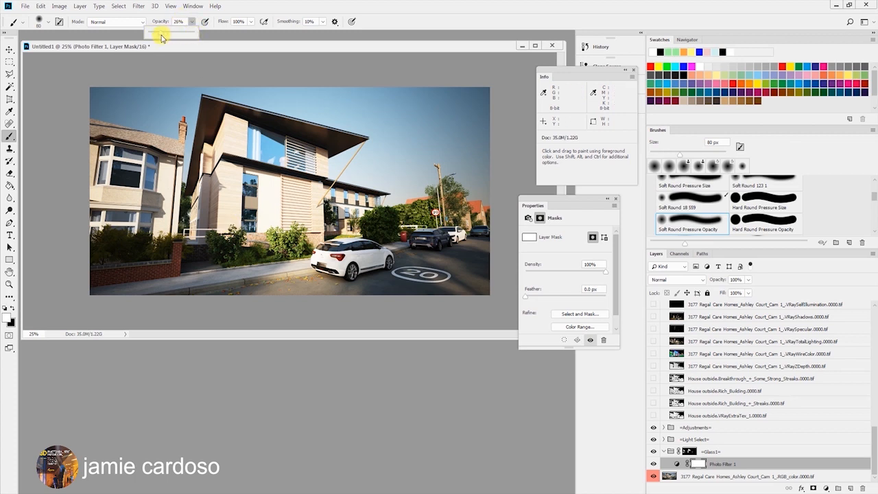
click(48, 22)
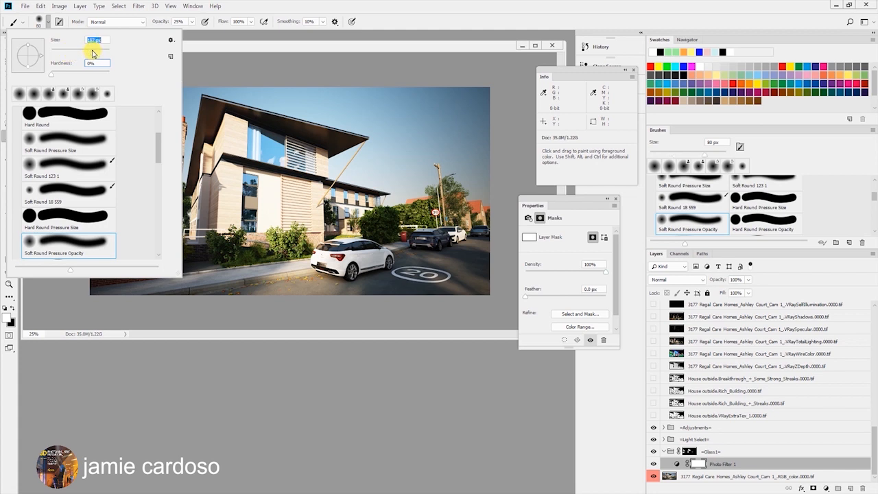
text(190)
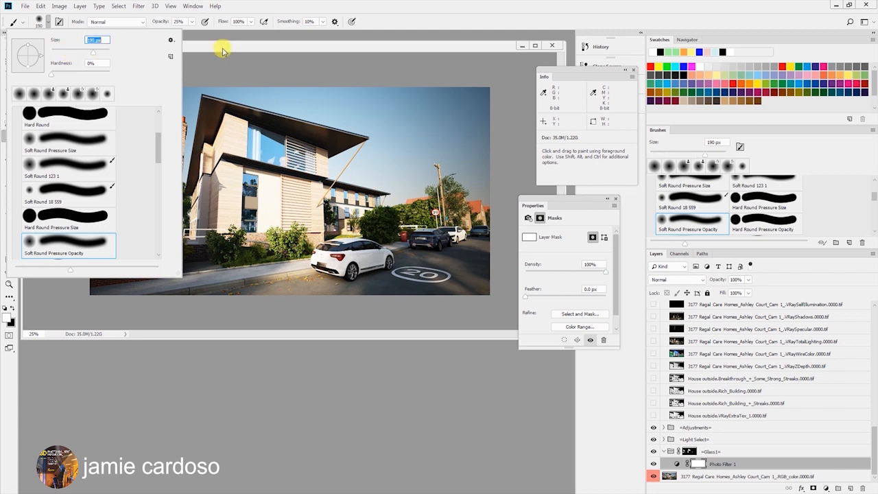
key(Return)
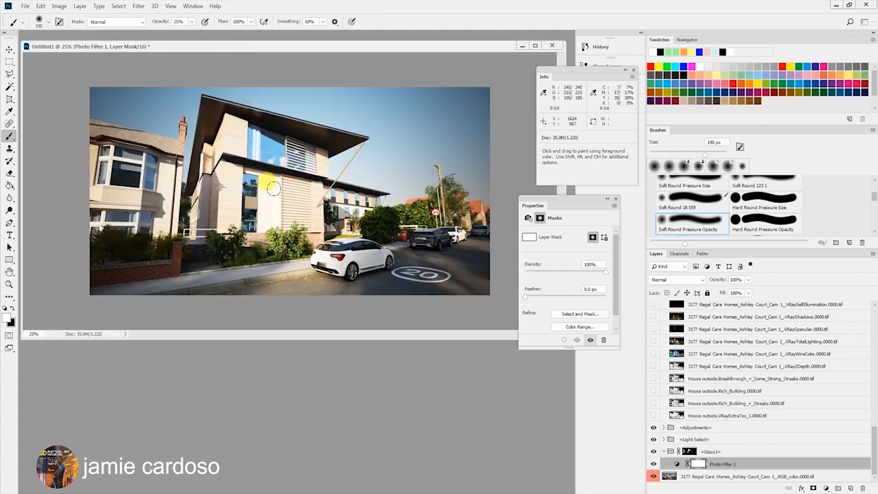
Step: Paint black at 17% opacity with a 400 px brush on the Photo Filter mask over the modern building's upper window
key(bracketright)
key(bracketright)
key(bracketright)
key(bracketright)
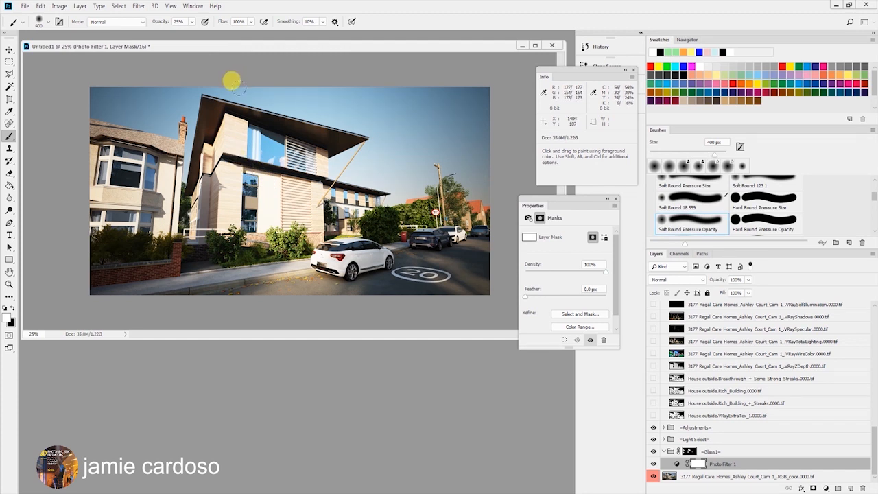
key(x)
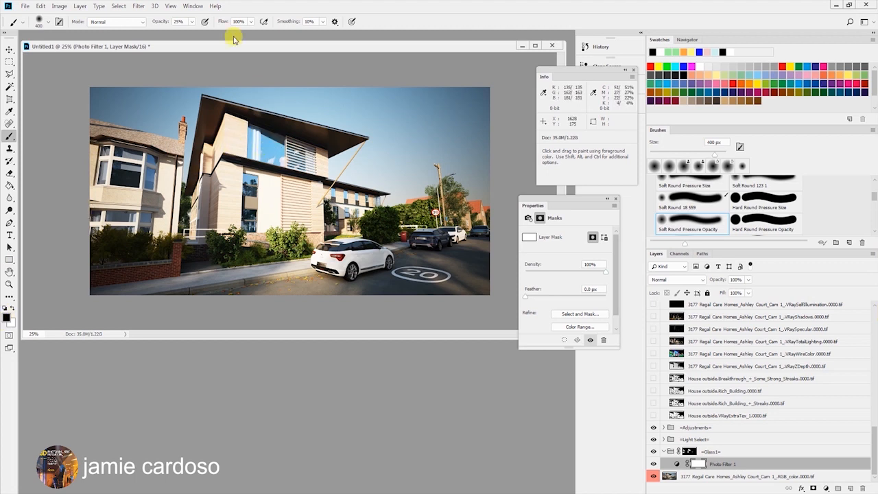
click(192, 23)
drag(191, 35, 190, 35)
drag(270, 131, 250, 159)
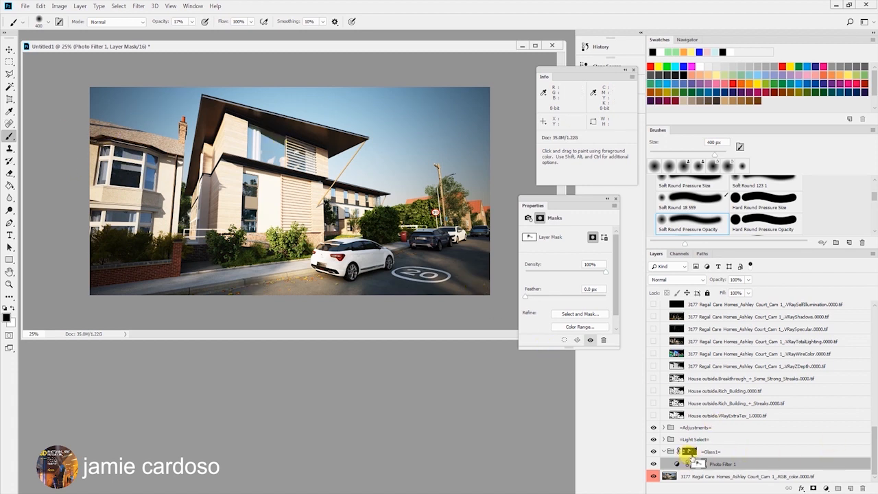
Step: Load the =Glass1= mask as a selection and subtract the modern building's area, keeping only the neighbouring brick house's windows
ctrl+click(688, 451)
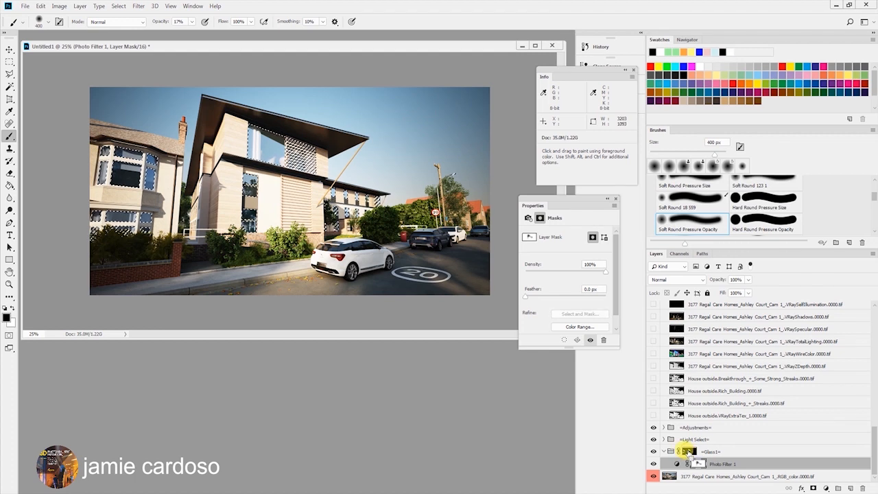
click(9, 62)
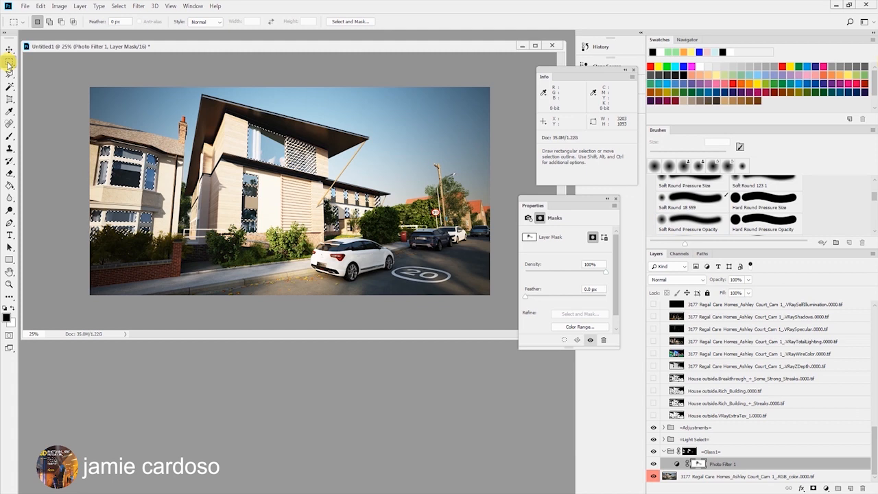
key(alt)
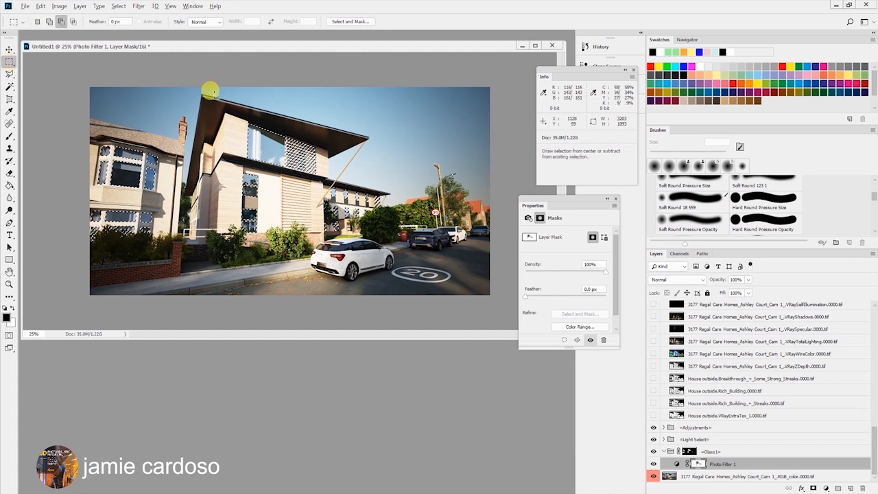
drag(206, 96, 390, 252)
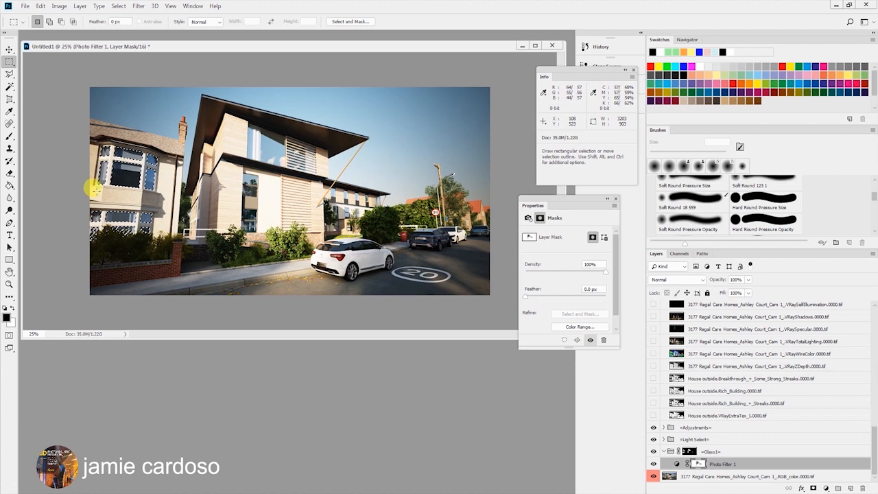
Step: Create a group inside =Glass1= masked by the current window selection and name it reflection
click(837, 488)
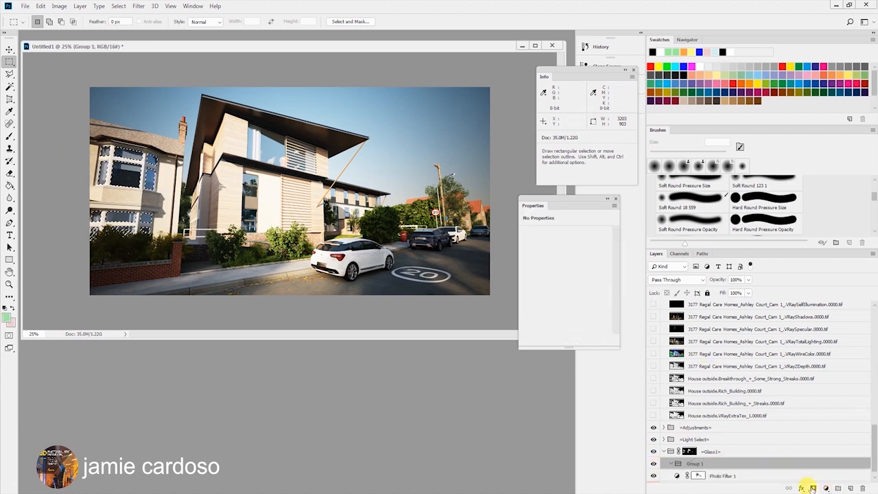
click(811, 487)
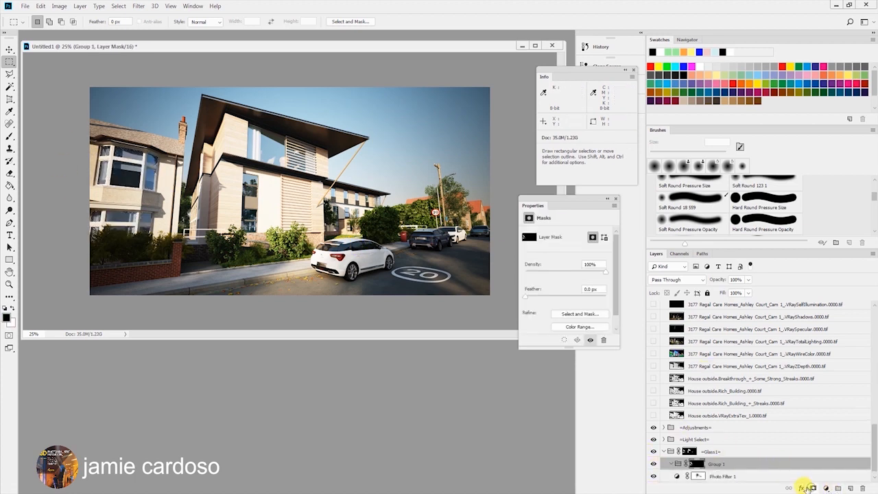
double_click(715, 465)
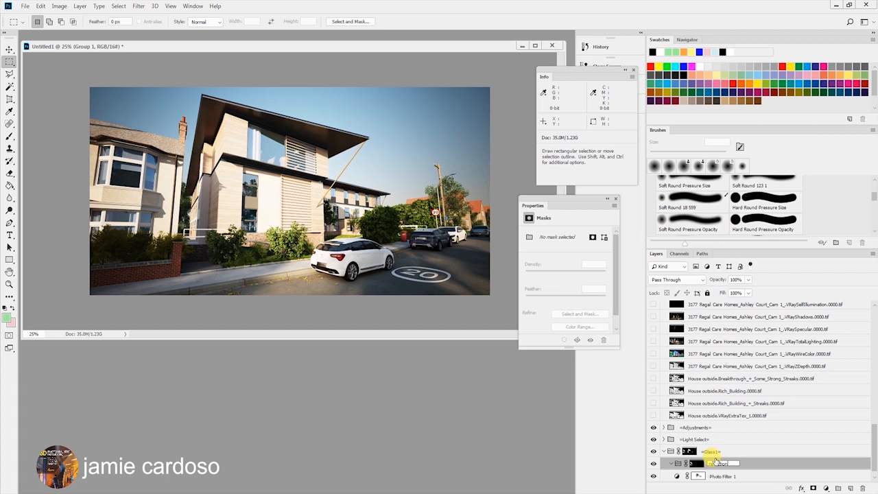
scroll(720, 450, down, 1)
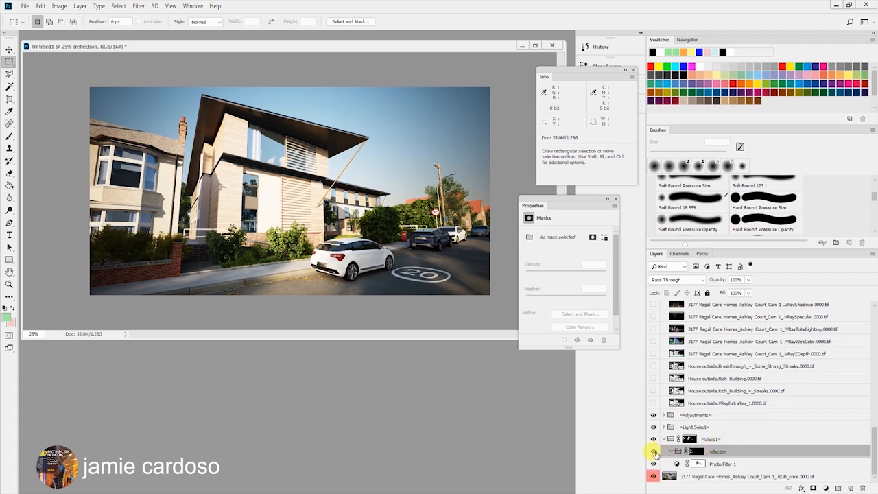
Step: Find the VRayRawReflection layer and move it down the stack to directly above the VRayZDepth layer
scroll(848, 325, up, 8)
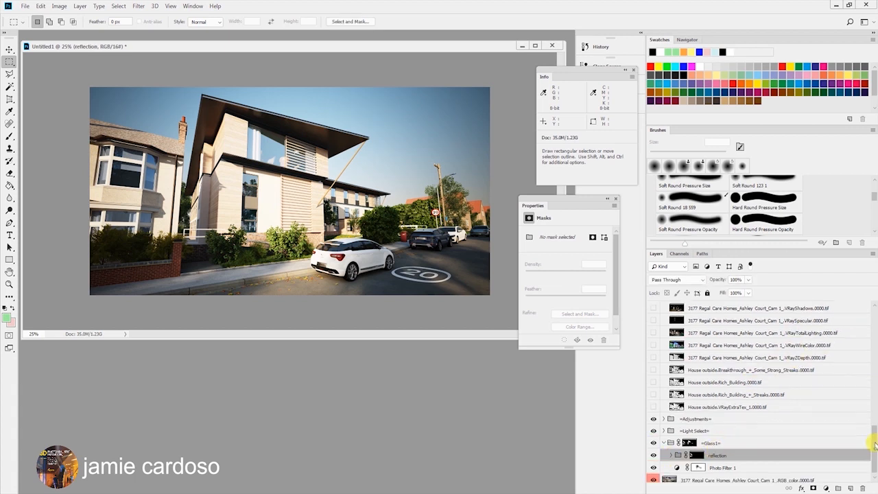
click(808, 382)
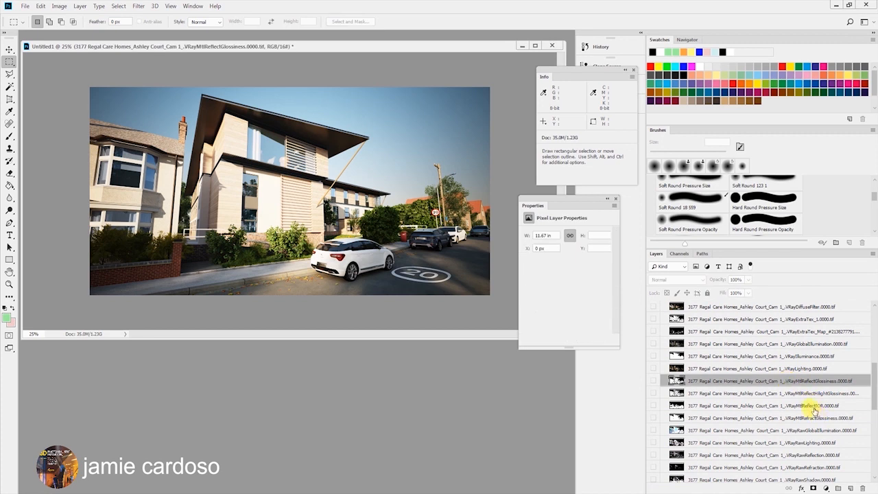
click(815, 410)
scroll(819, 364, down, 1)
scroll(816, 453, down, 8)
click(791, 336)
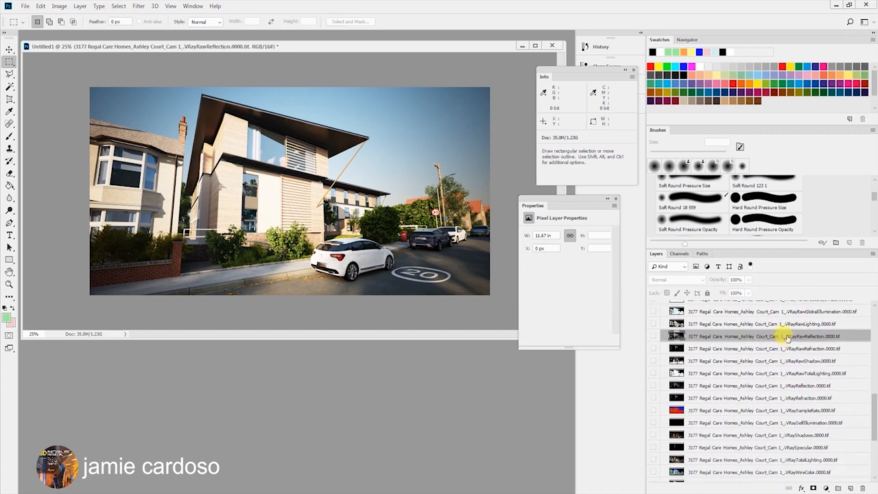
scroll(788, 336, down, 5)
drag(755, 289, 757, 386)
scroll(769, 401, down, 2)
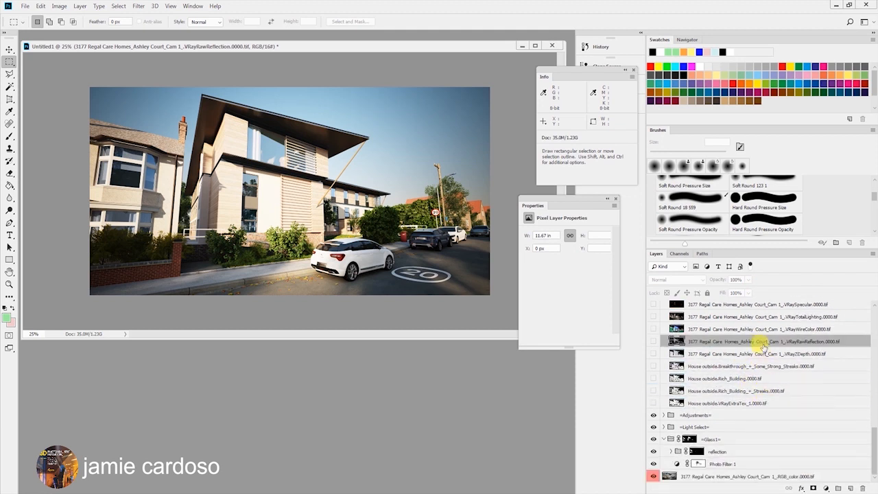
Step: Duplicate the VRayRawReflection layer into the reflection group, then expand the group and select the copy
key(alt)
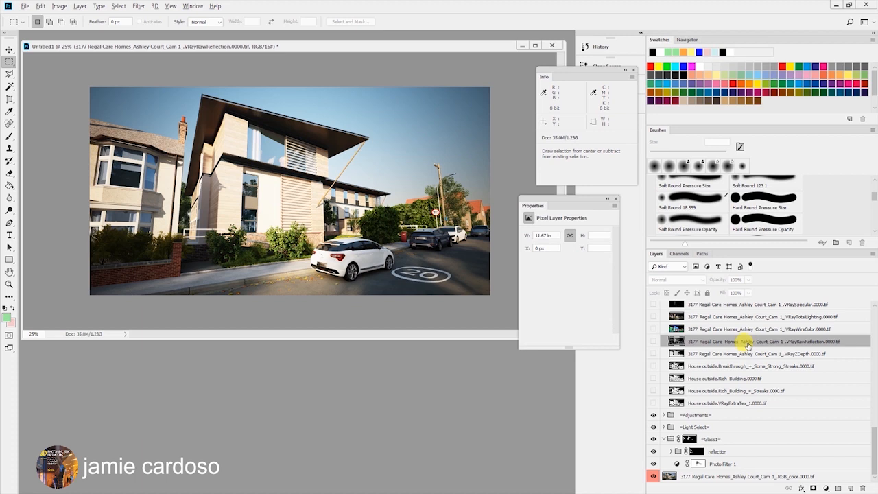
drag(746, 341, 728, 458)
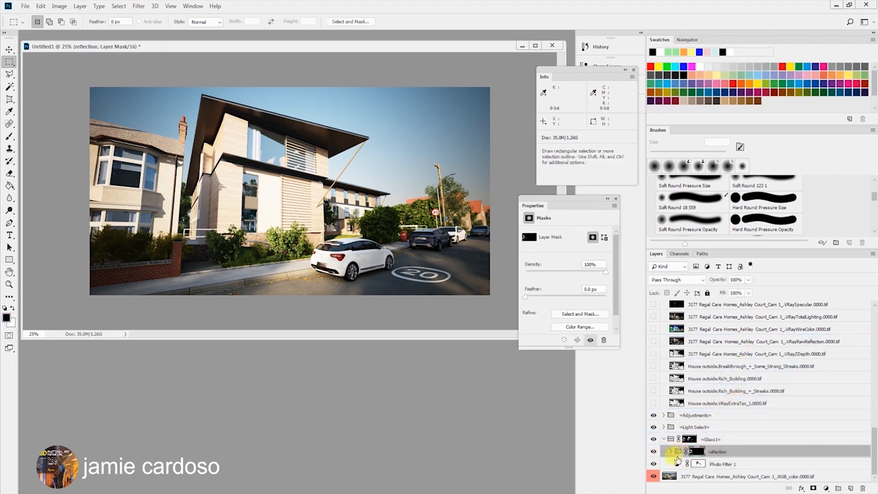
click(671, 453)
click(789, 451)
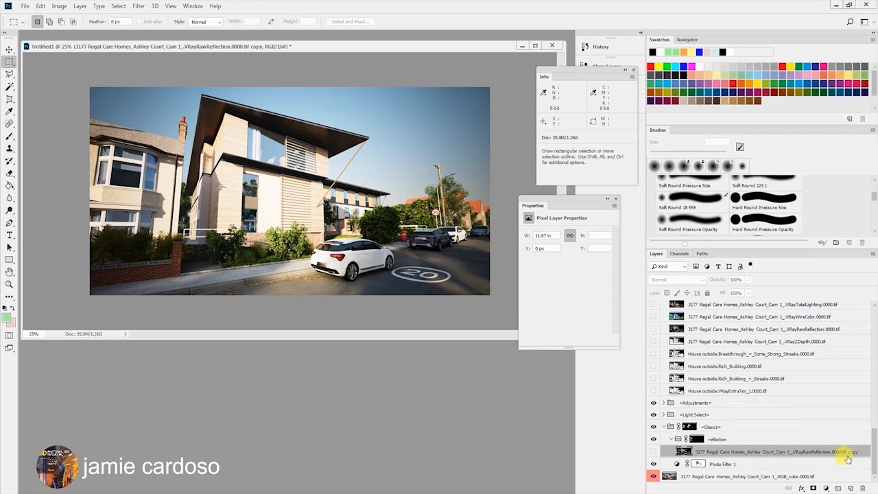
Step: Show the VRayRawReflection copy in Normal blend mode and toggle its visibility to compare the window glass
click(654, 452)
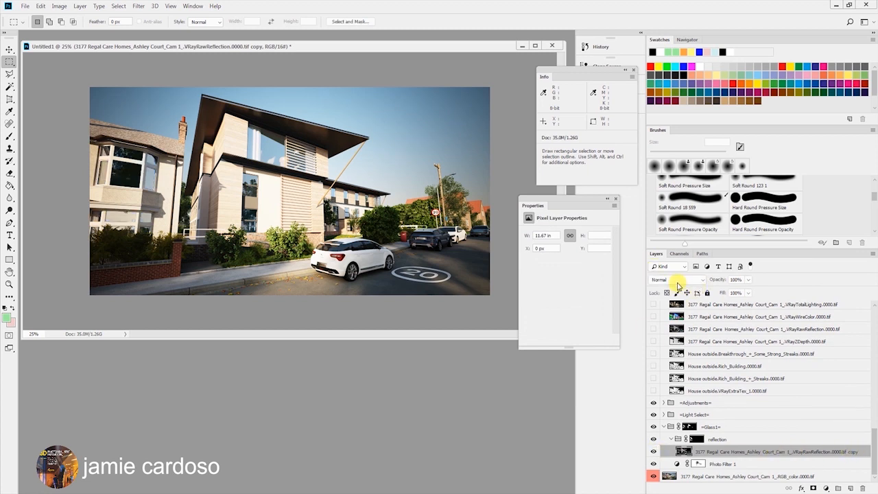
click(678, 280)
click(676, 49)
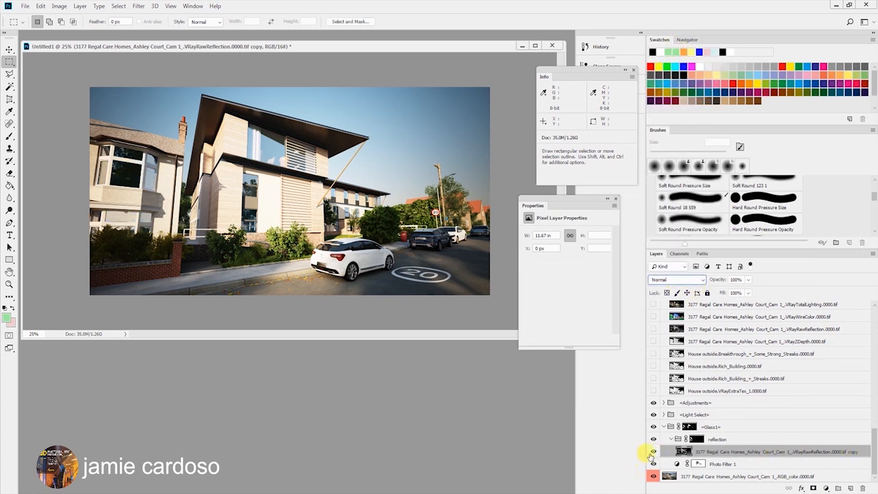
click(654, 452)
click(654, 453)
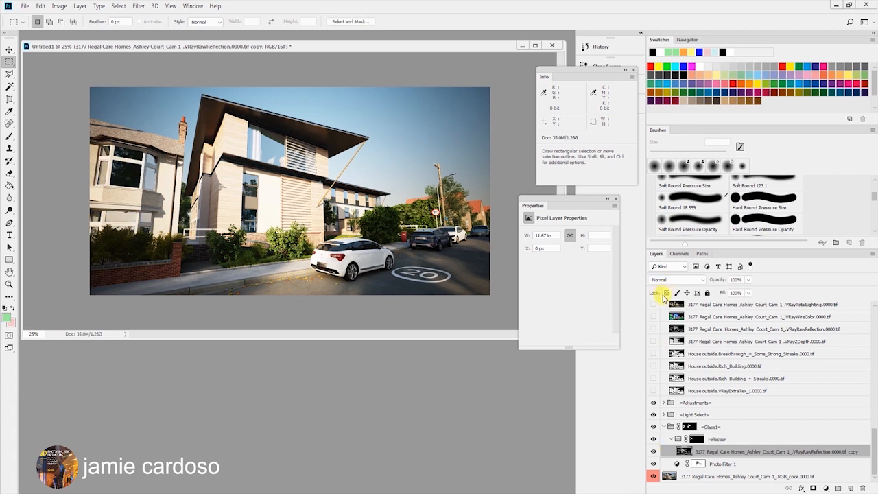
Step: Set the VRayRawReflection copy's opacity to 16% and compare the windows with the layer off and on
click(749, 279)
drag(748, 290, 714, 298)
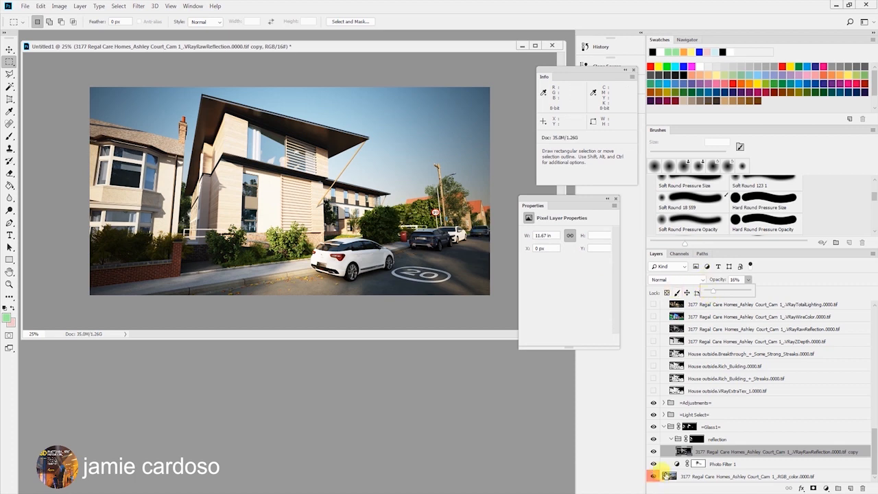
click(654, 453)
click(654, 452)
click(654, 452)
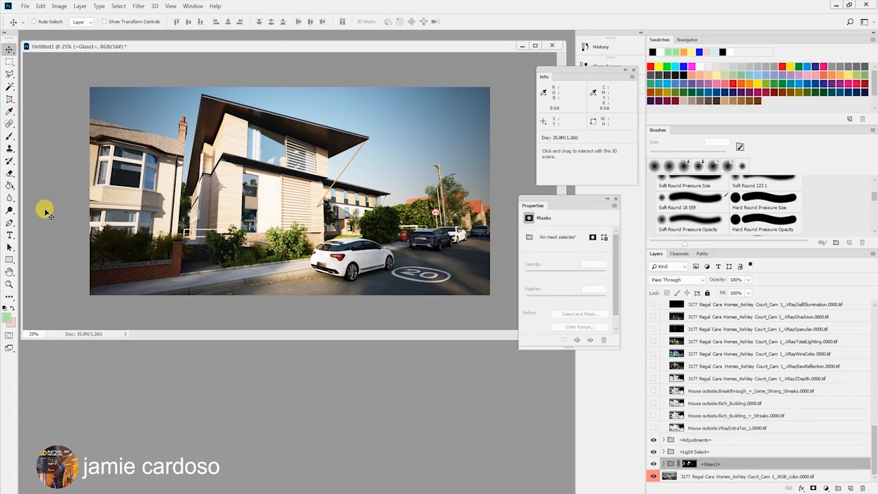
click(9, 283)
click(266, 209)
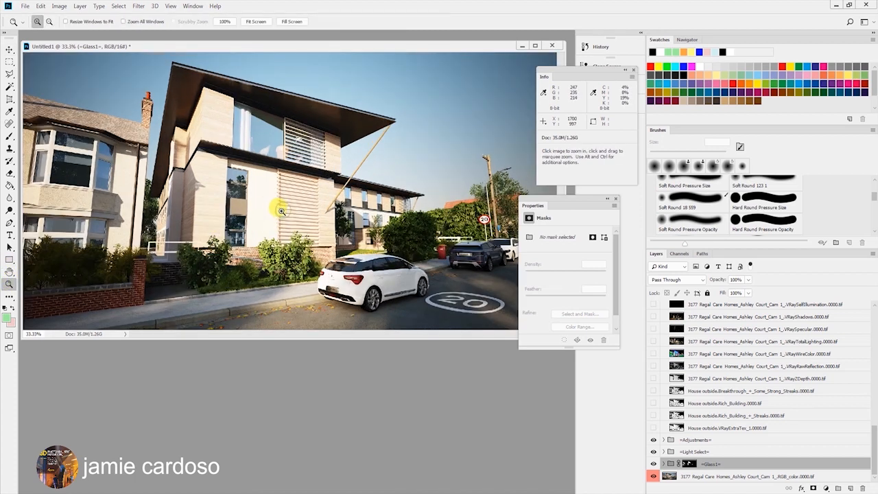
click(261, 204)
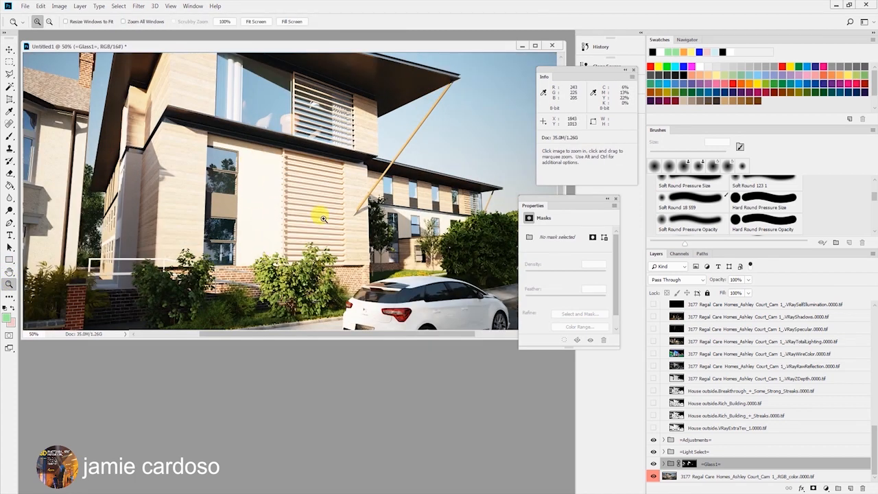
alt+click(265, 213)
alt+click(266, 212)
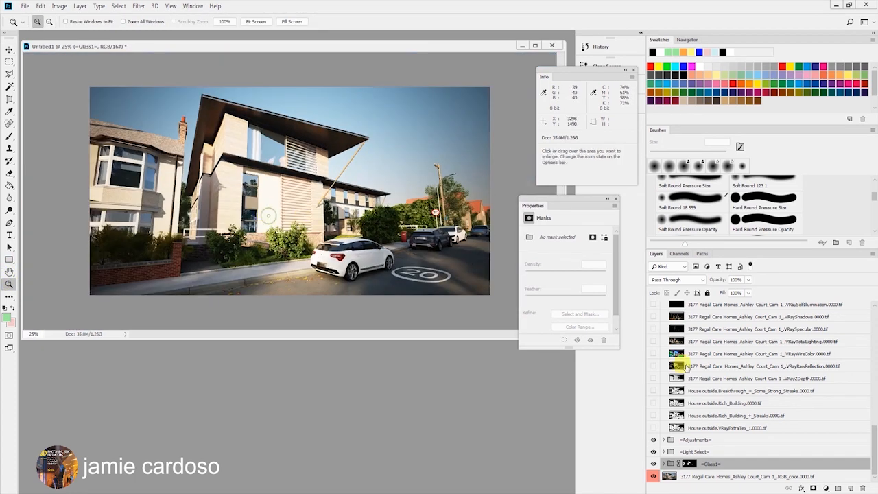
Step: Preview the MultiMatteElement layers to find the cream wall panel's matte, then show and select MultiMatteElement_10
scroll(734, 437, up, 2)
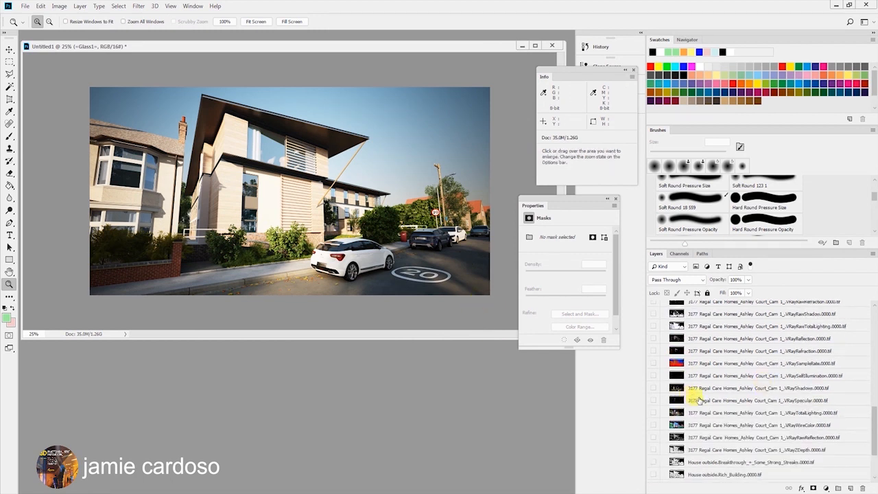
drag(875, 420, 875, 330)
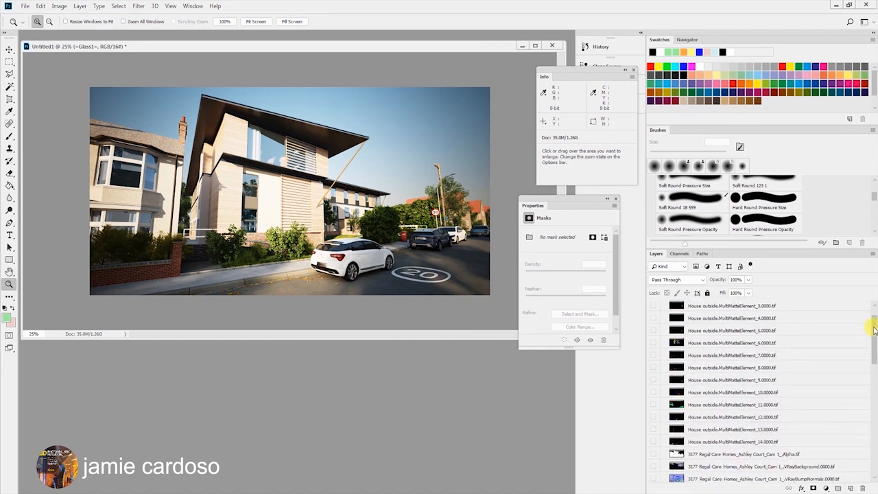
click(653, 430)
click(652, 431)
click(653, 379)
click(653, 380)
click(653, 392)
click(693, 392)
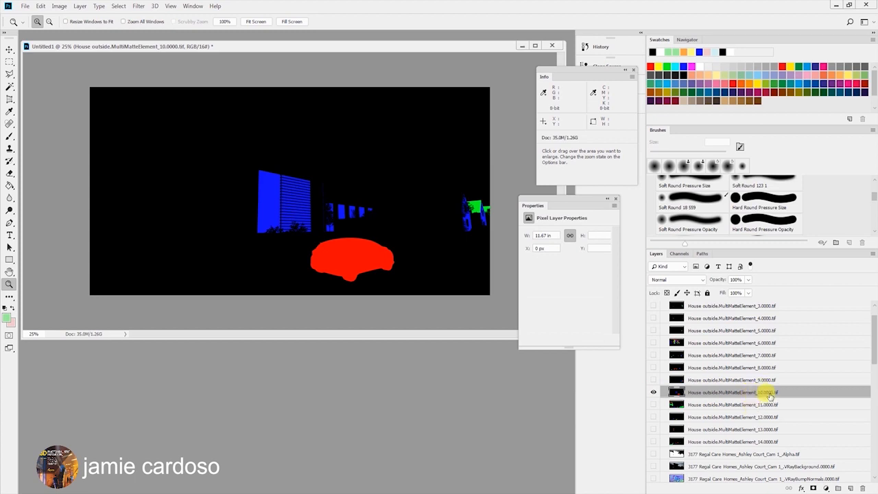
Step: Load the Blue channel of MultiMatteElement_10 as a selection of the wall panels and hide the layer
click(680, 254)
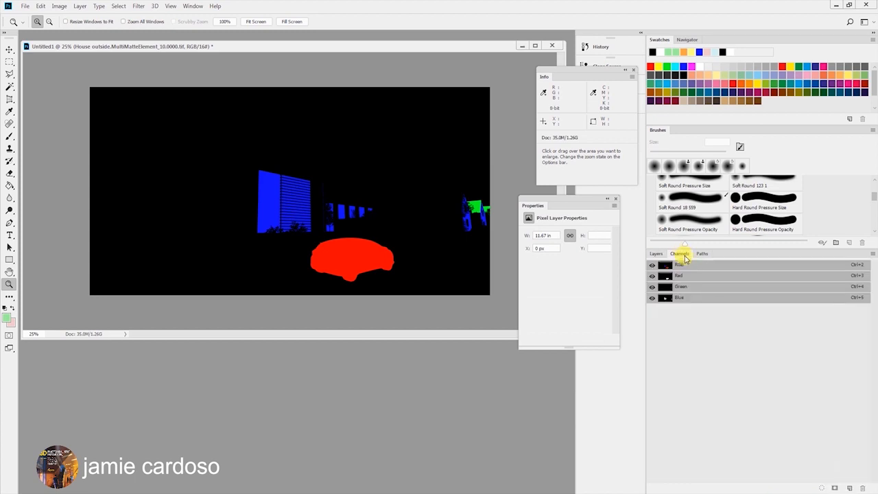
ctrl+click(666, 298)
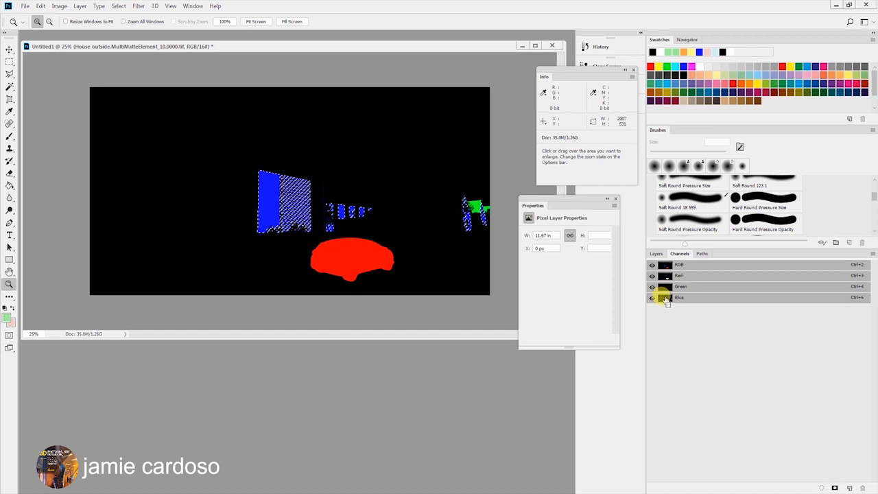
click(657, 254)
click(654, 392)
Step: Add the wall strip above the ground-floor window to the wall panel selection with the Polygonal Lasso
click(261, 178)
click(257, 174)
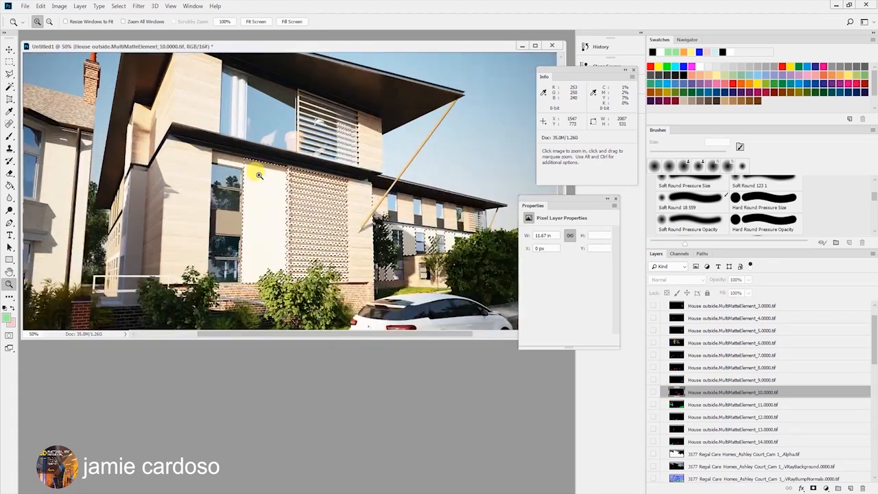
click(257, 174)
click(258, 175)
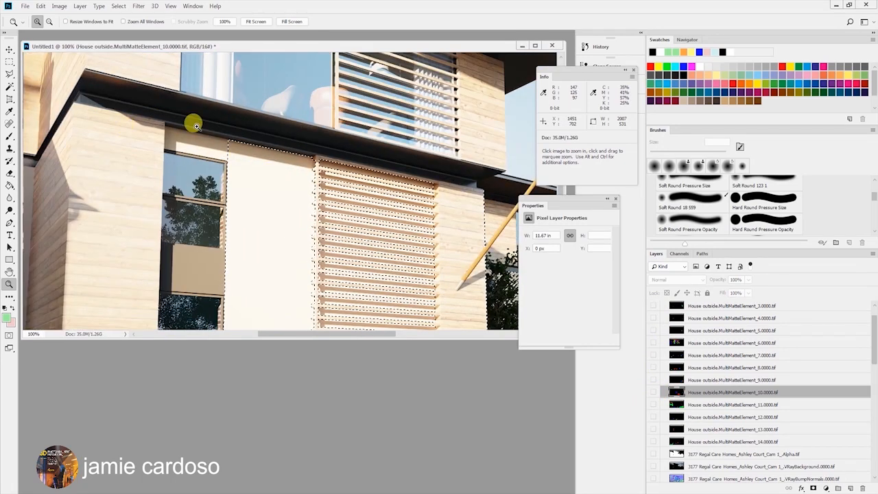
click(8, 74)
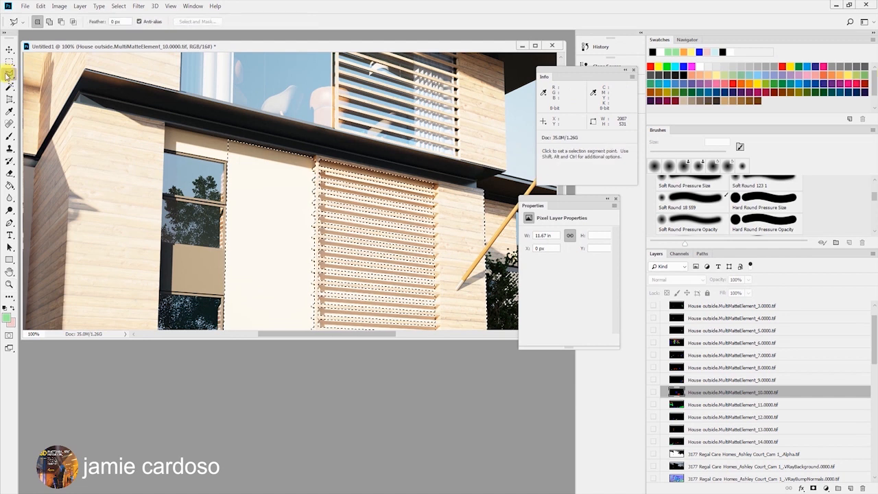
key(shift)
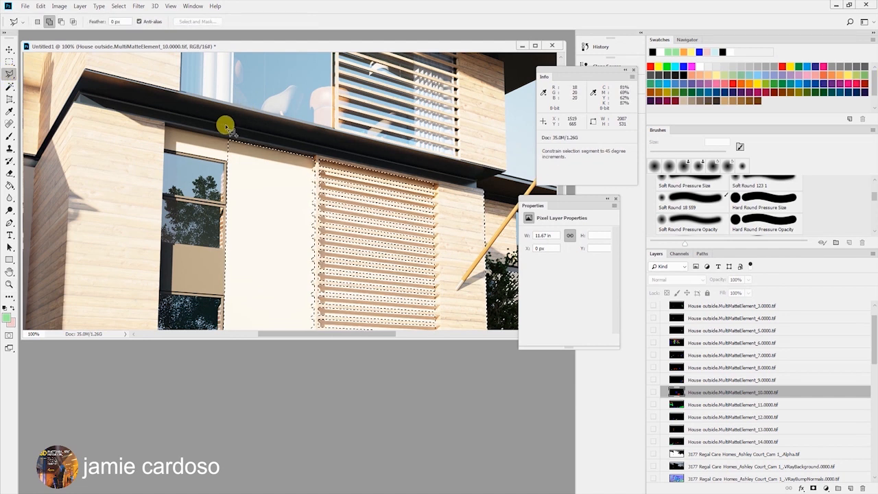
click(227, 141)
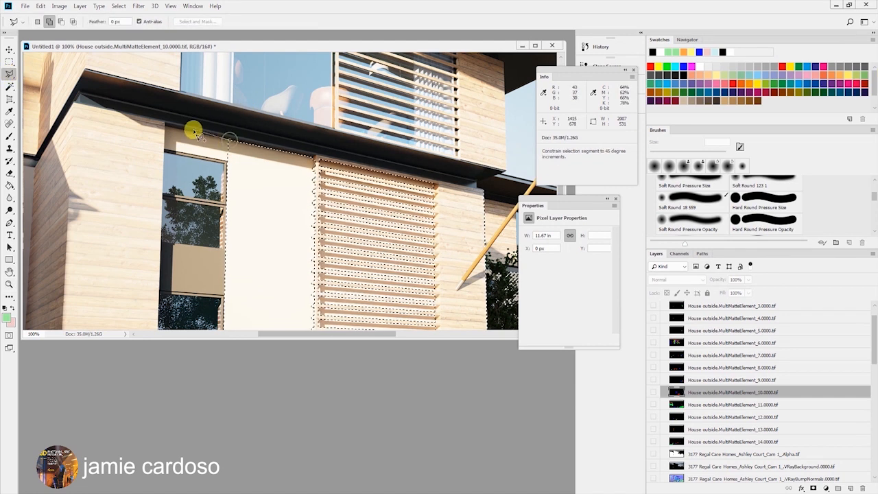
click(165, 127)
click(164, 149)
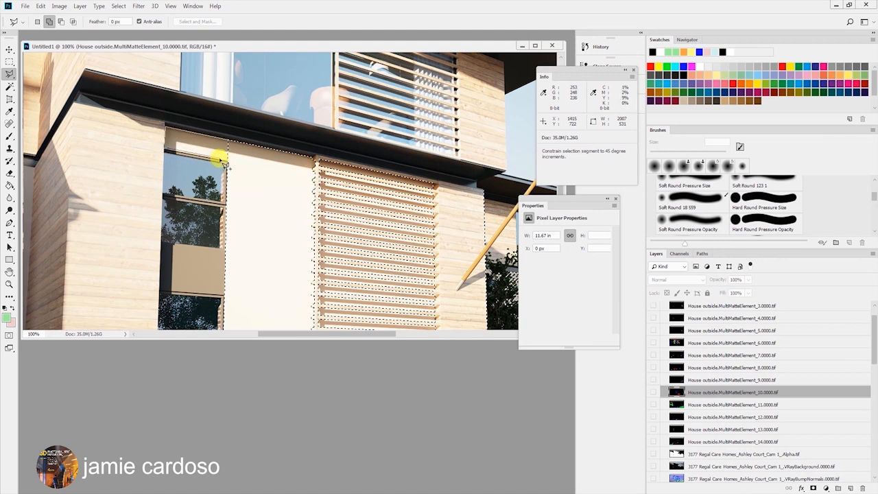
double_click(237, 158)
Step: Extend the added selection to the strip's edge beside the timber-clad wall and check the whole selection on the building
key(ctrl+space)
double_click(178, 131)
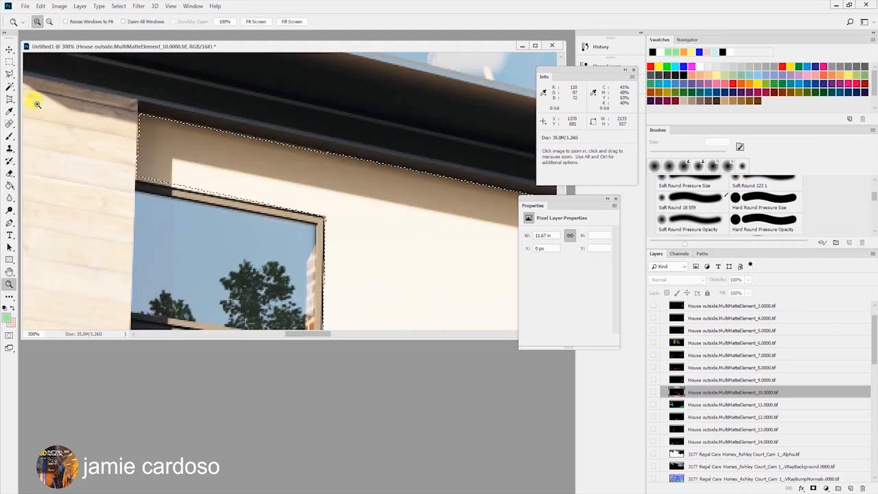
shift+click(303, 212)
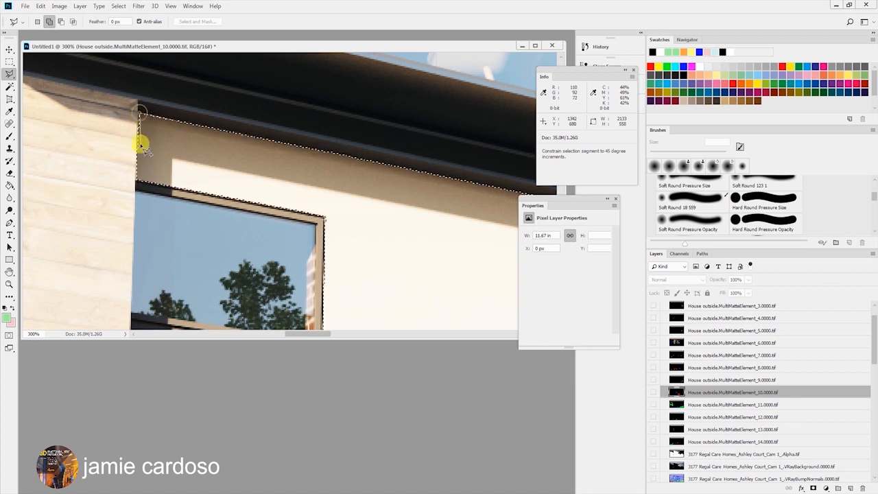
key(z)
alt+click(186, 136)
alt+click(192, 143)
alt+click(198, 150)
alt+click(202, 154)
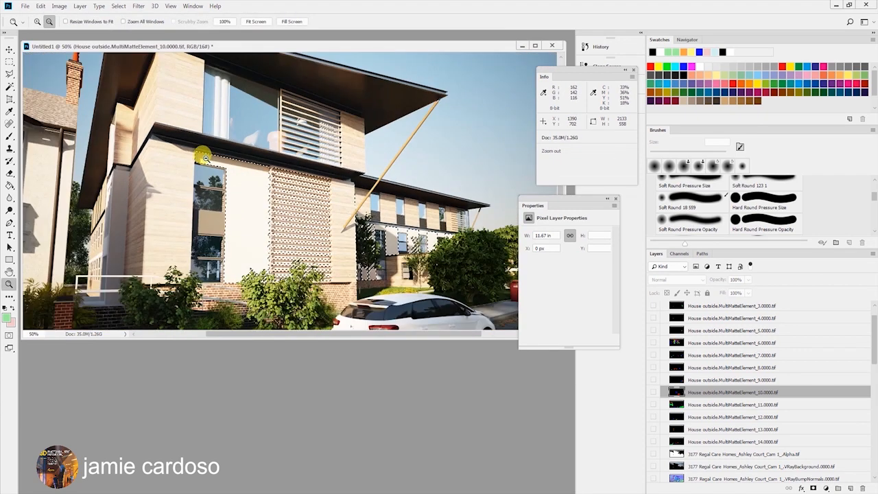
alt+click(203, 156)
Step: Create a group above =Glass1=, mask it to the wall panel selection, and name it =Facade=
drag(876, 344, 876, 461)
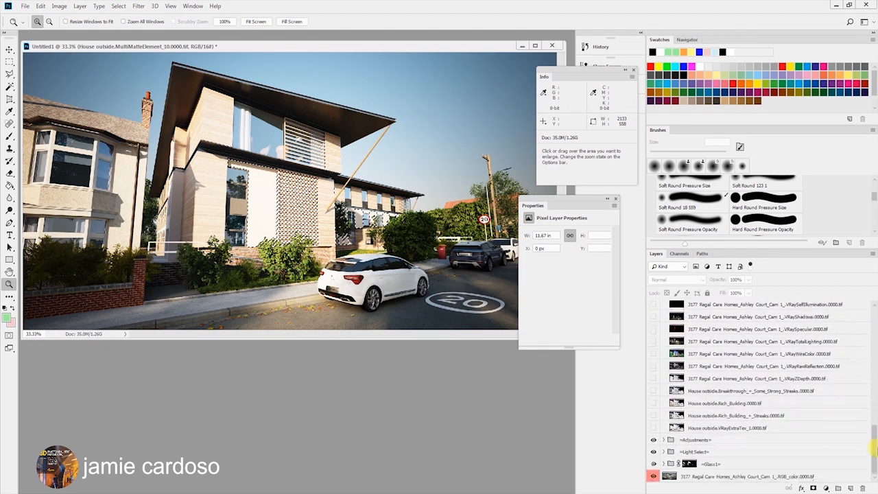
click(714, 464)
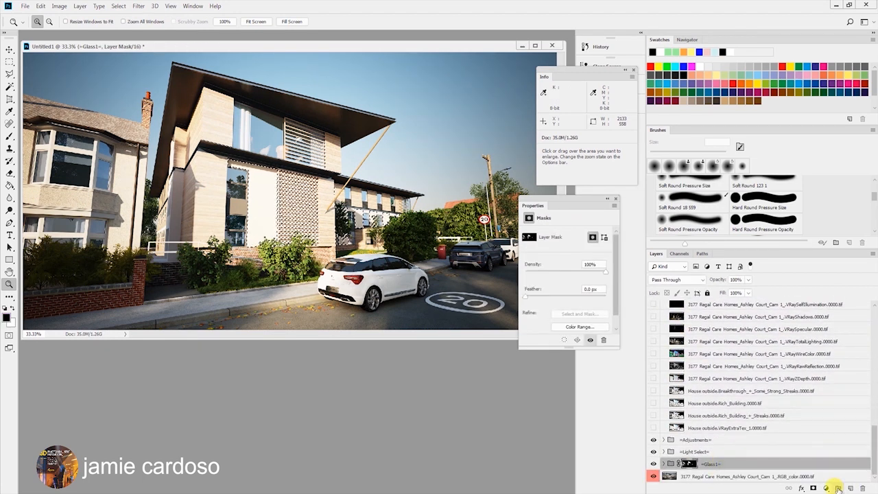
key(ctrl+g)
alt+click(813, 487)
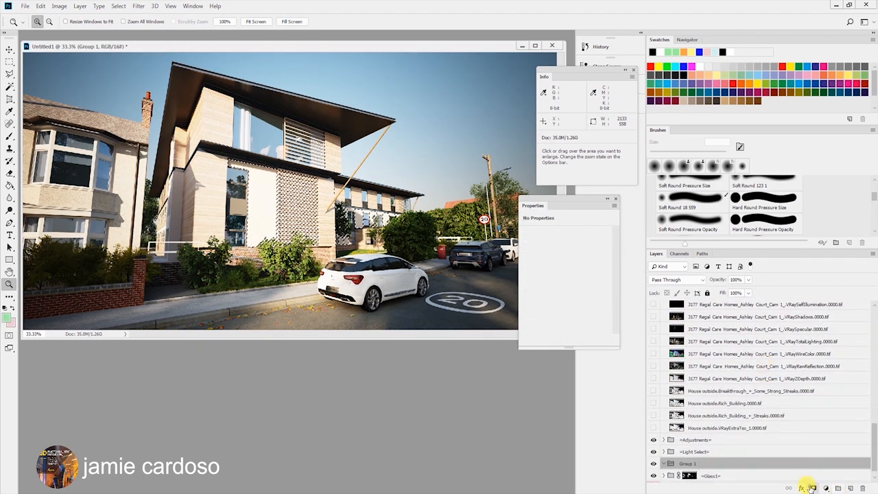
double_click(713, 463)
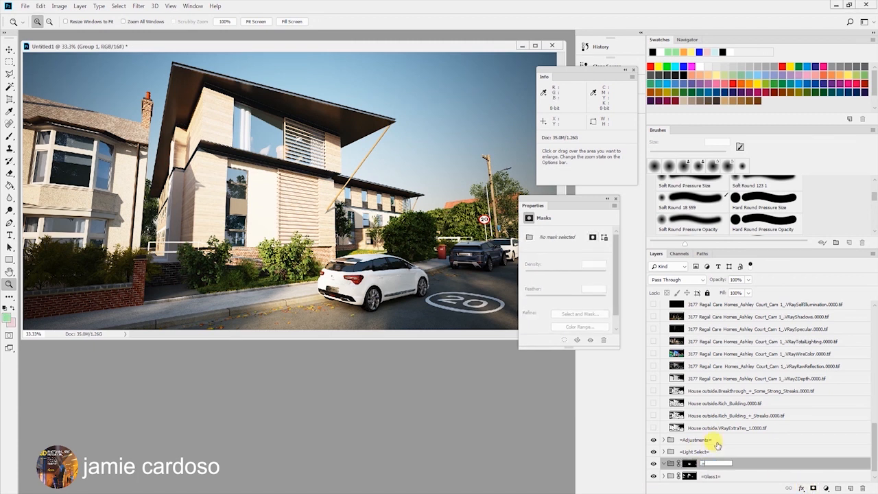
key(Return)
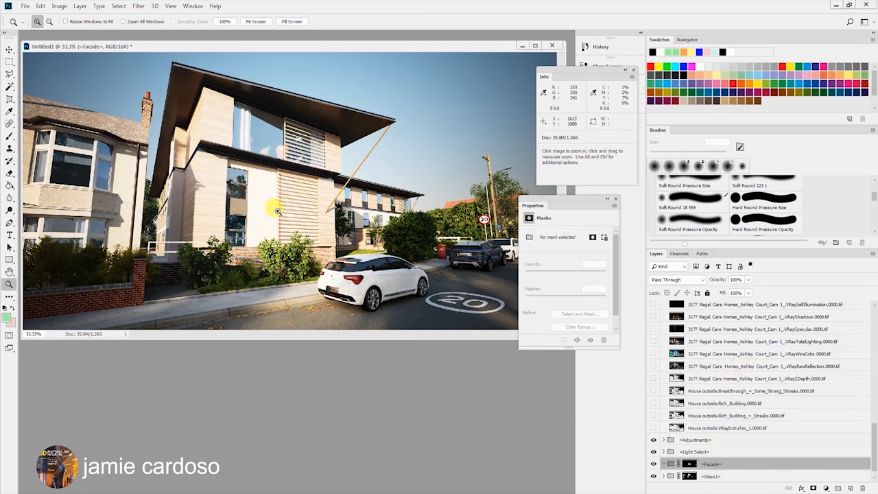
Step: Reposition the VRayDiffuseFilter layer above VRayTotalLighting and place a copy of it inside the =Facade= group
drag(875, 433, 876, 362)
drag(782, 358, 816, 346)
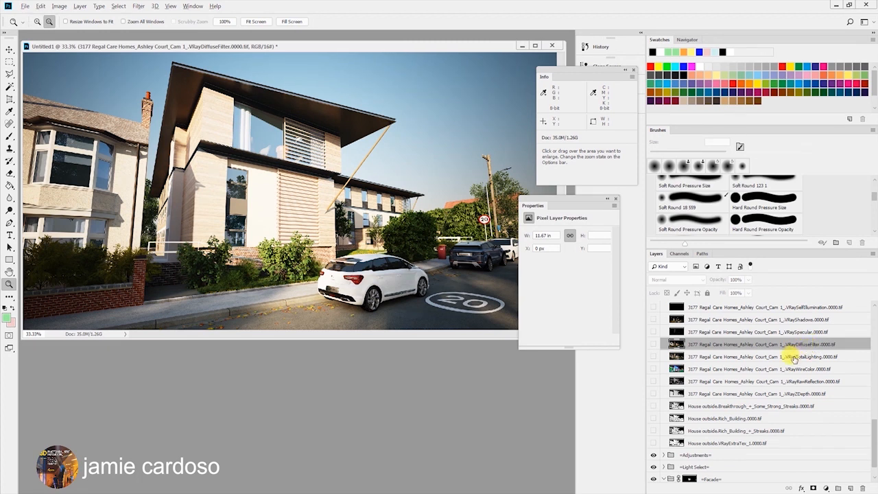
key(alt)
drag(782, 347, 738, 456)
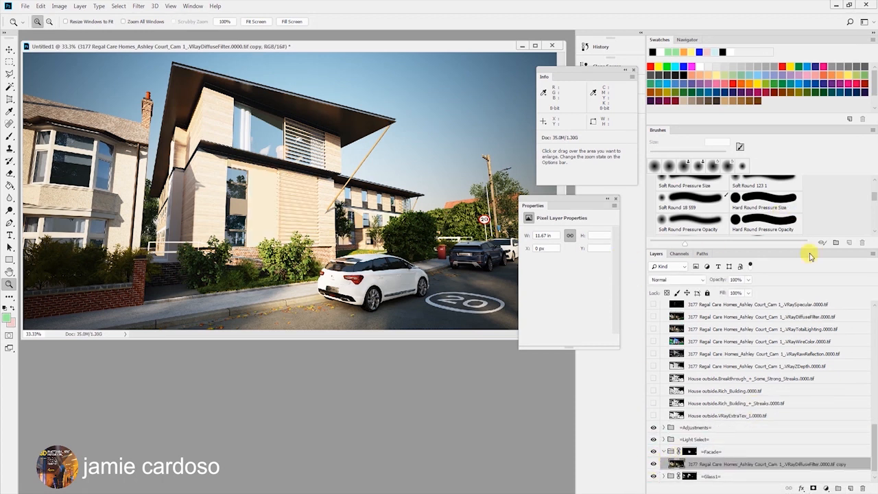
Step: Set the VRayDiffuseFilter copy's opacity to 43%
click(748, 281)
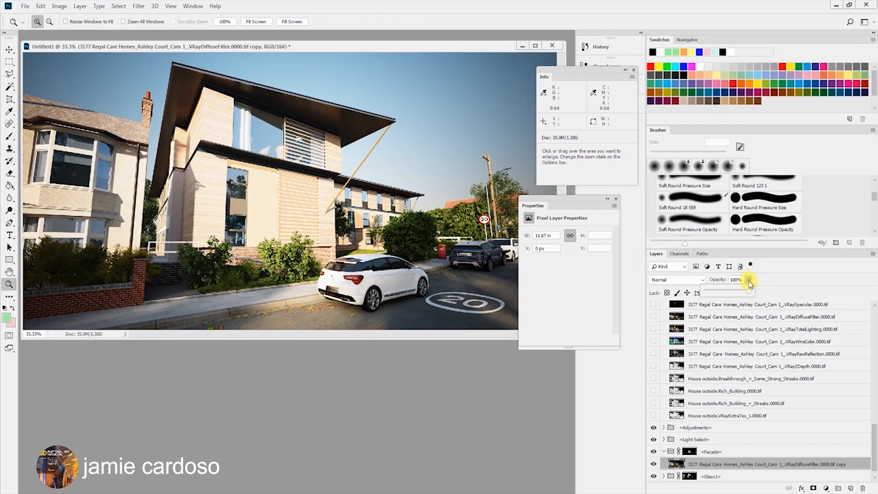
drag(732, 293, 730, 293)
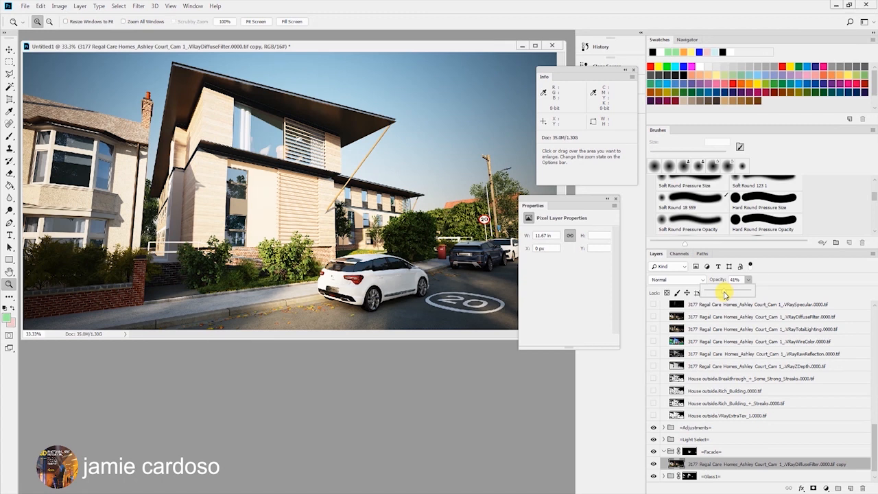
drag(725, 293, 729, 294)
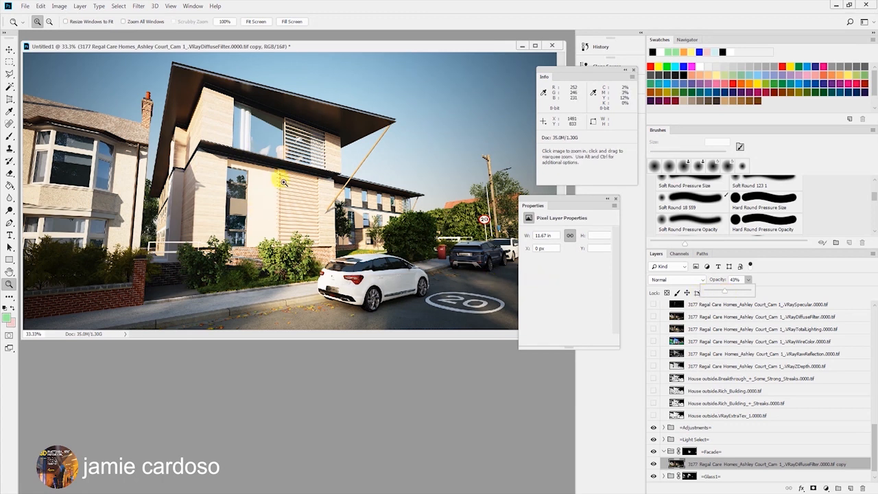
click(735, 395)
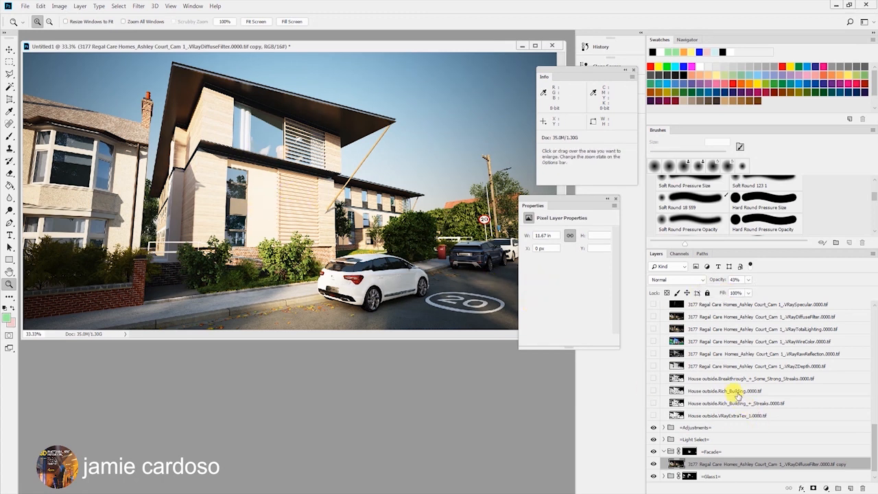
Step: Reorder Rich_Building to sit directly above the =Adjustments= group, with Rich_Building_+_Streaks directly above it
drag(731, 392, 730, 414)
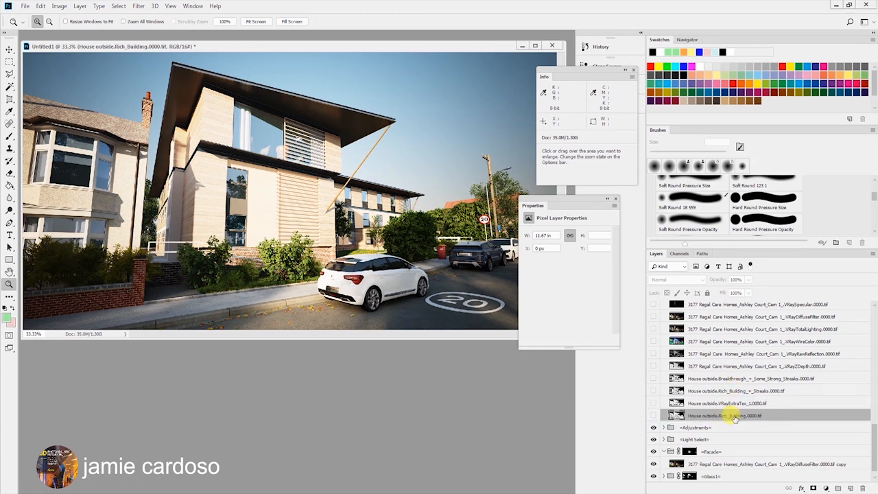
click(713, 403)
click(653, 404)
click(654, 403)
key(ctrl+z)
key(ctrl+z)
key(ctrl+z)
click(722, 415)
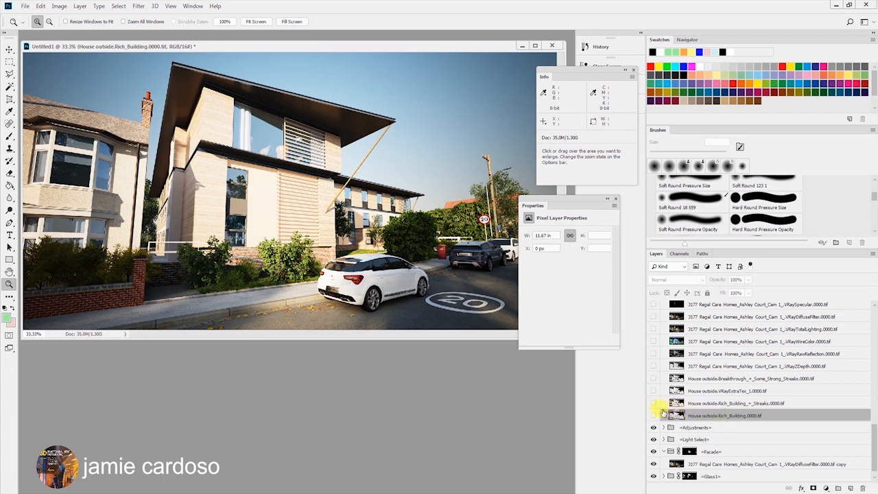
click(654, 403)
click(653, 403)
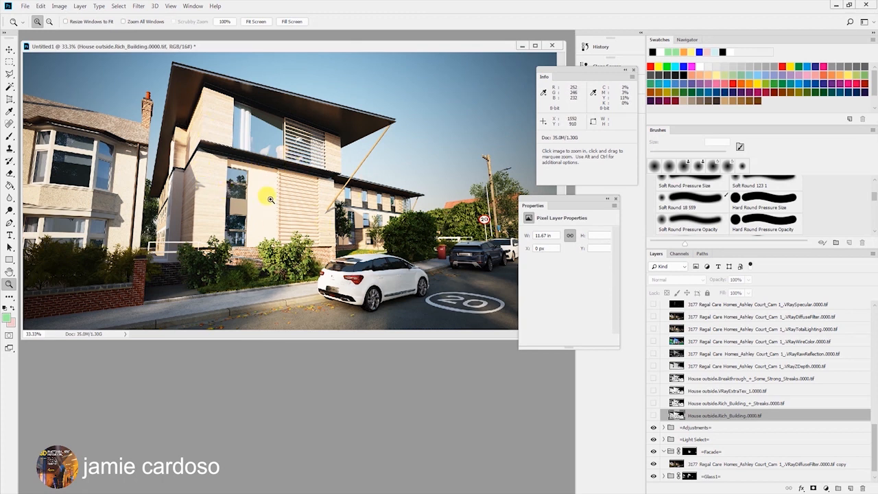
Step: Duplicate Rich_Building and Rich_Building_+_Streaks into the =Facade= group, above the VRayDiffuseFilter copy
scroll(718, 400, down, 1)
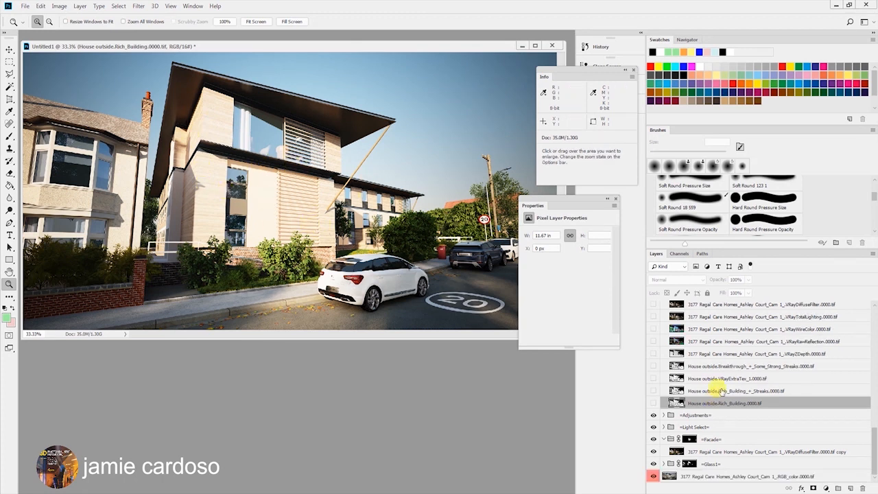
shift+click(726, 391)
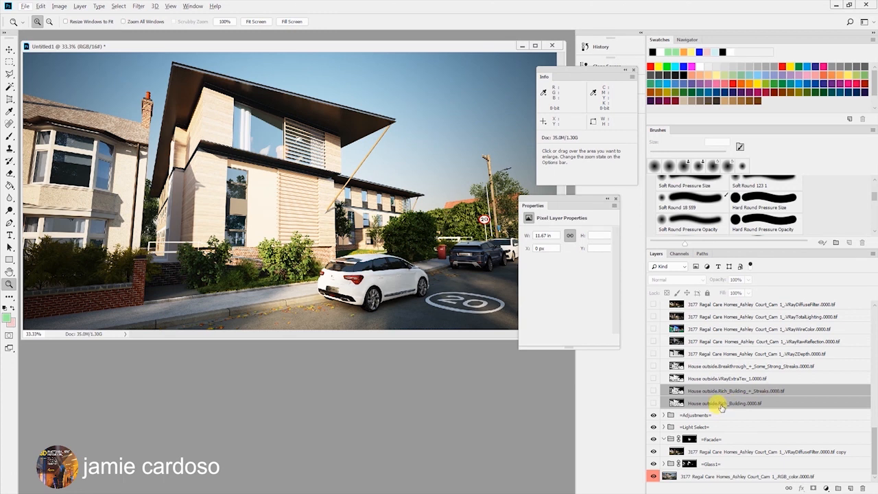
key(alt)
drag(714, 405, 728, 431)
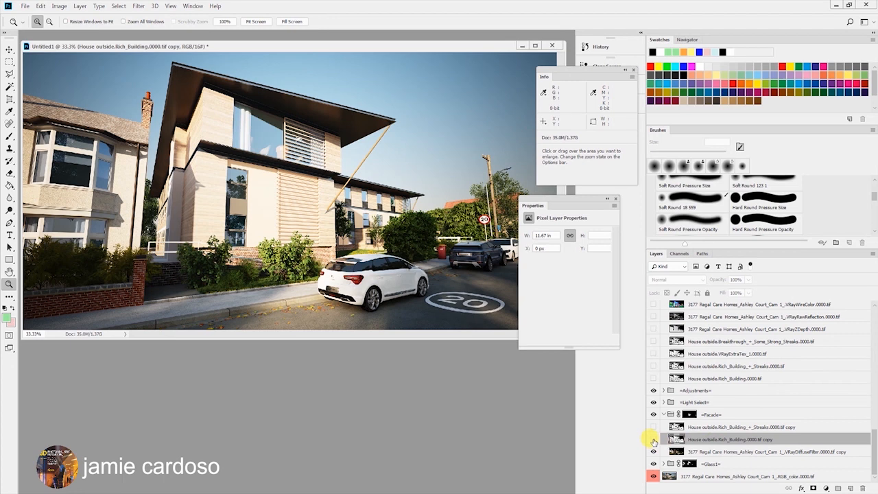
Step: Show the Rich_Building and Rich_Building_+_Streaks copies and set both to Multiply blend mode
click(653, 440)
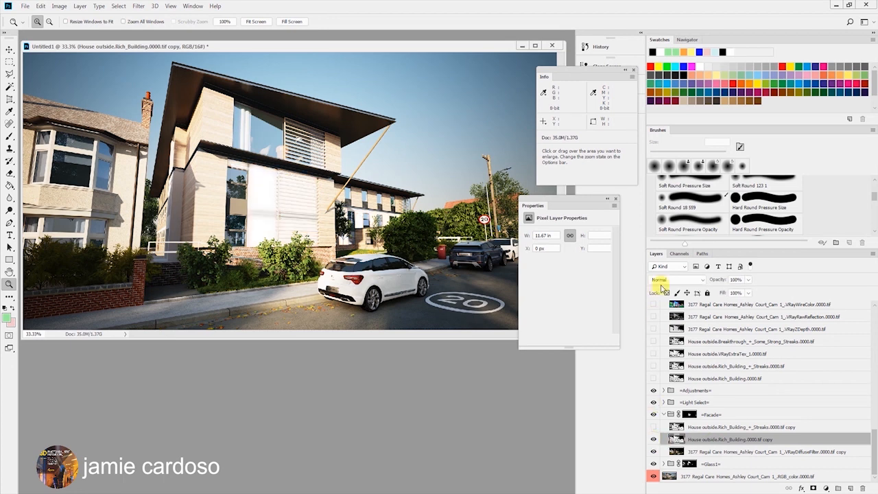
click(660, 280)
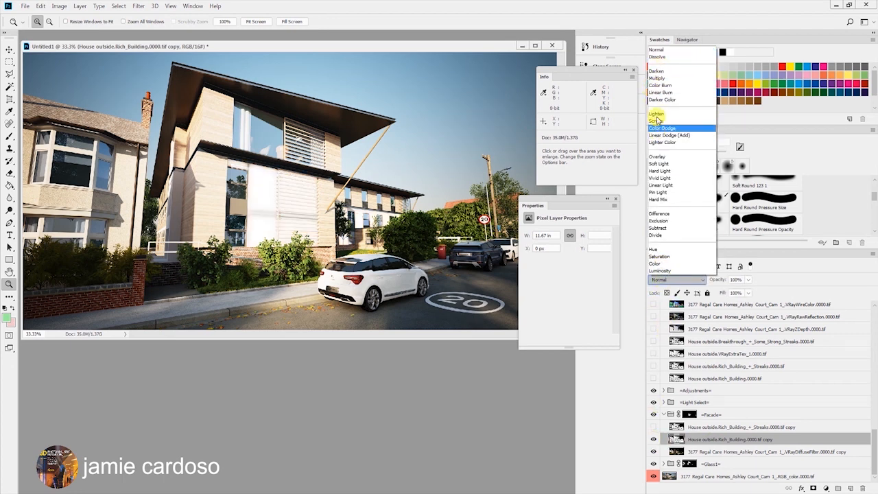
click(661, 78)
click(697, 428)
click(654, 428)
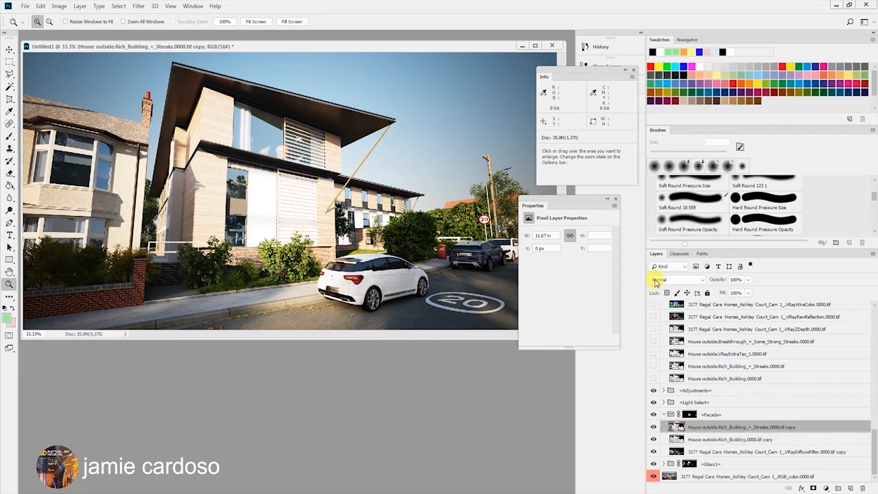
click(661, 280)
click(664, 79)
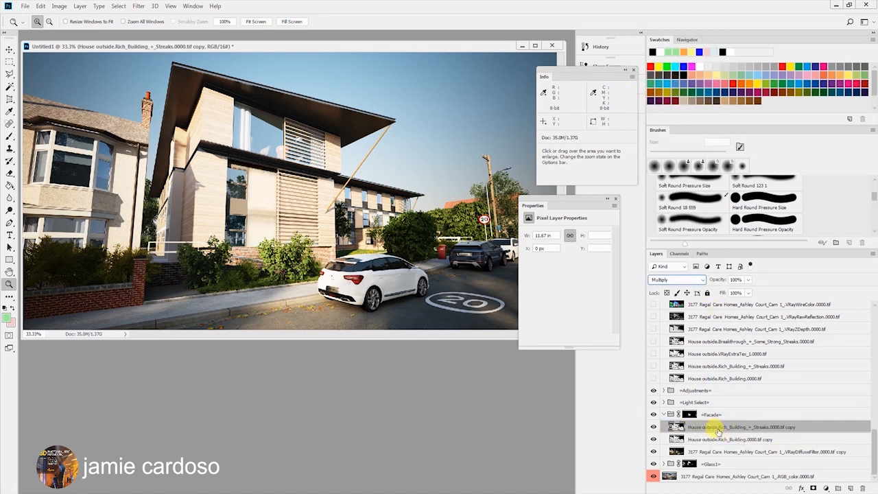
Step: Add a white layer mask to each of the Rich_Building_+_Streaks and Rich_Building copies
click(813, 488)
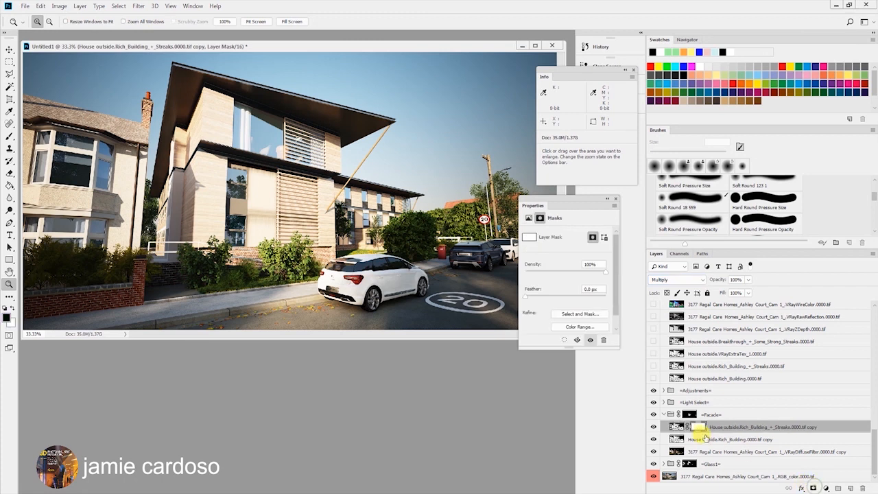
click(707, 439)
click(814, 487)
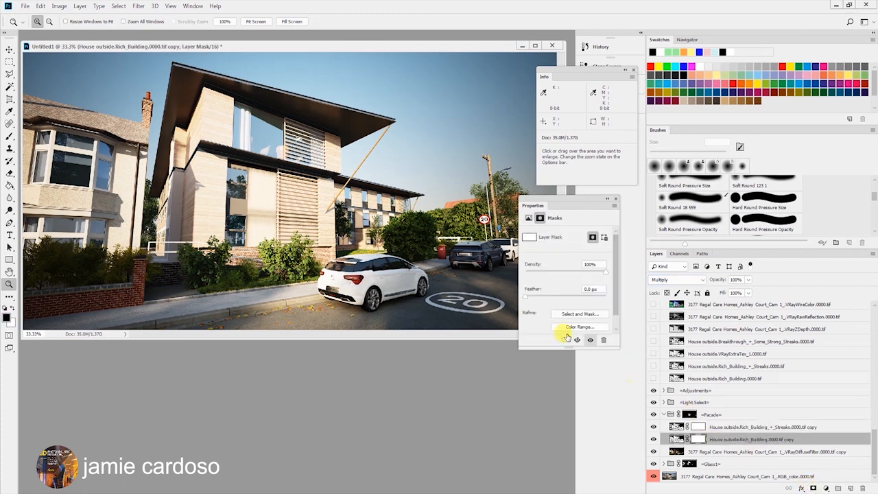
Step: Hide the Rich_Building copy and set the Rich_Building_+_Streaks copy's opacity to 38%
click(652, 427)
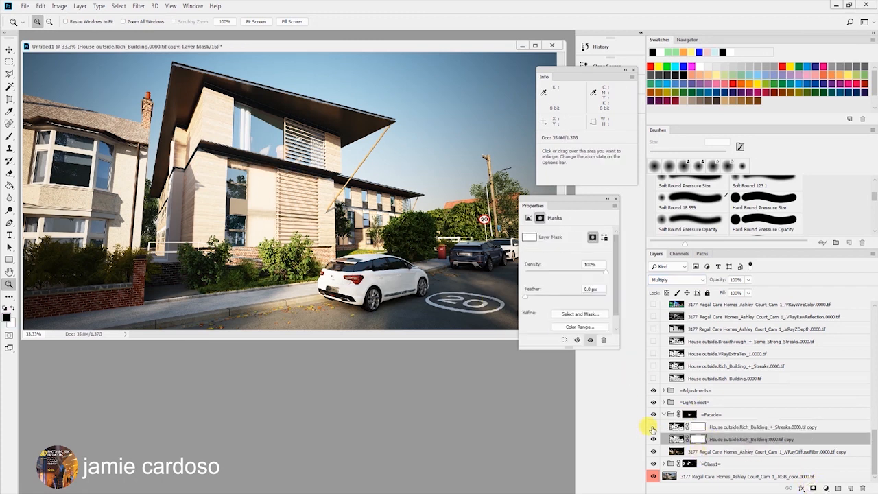
click(653, 439)
click(723, 427)
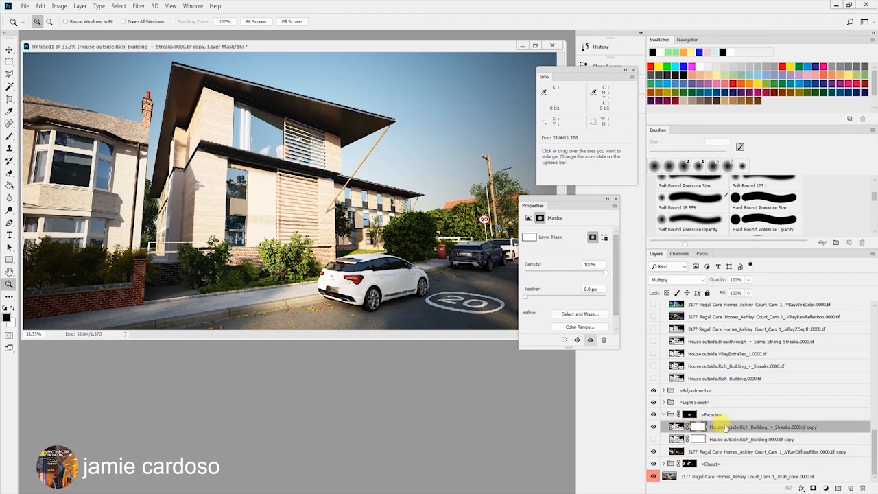
click(748, 280)
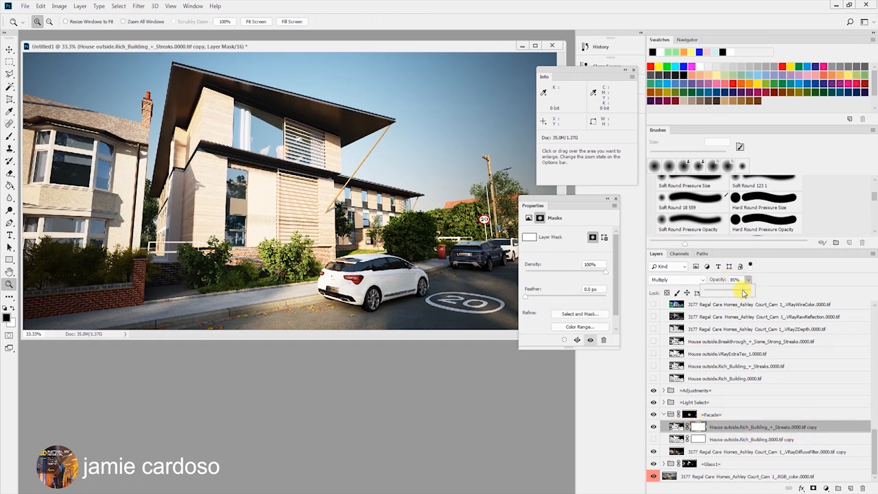
drag(735, 293, 728, 293)
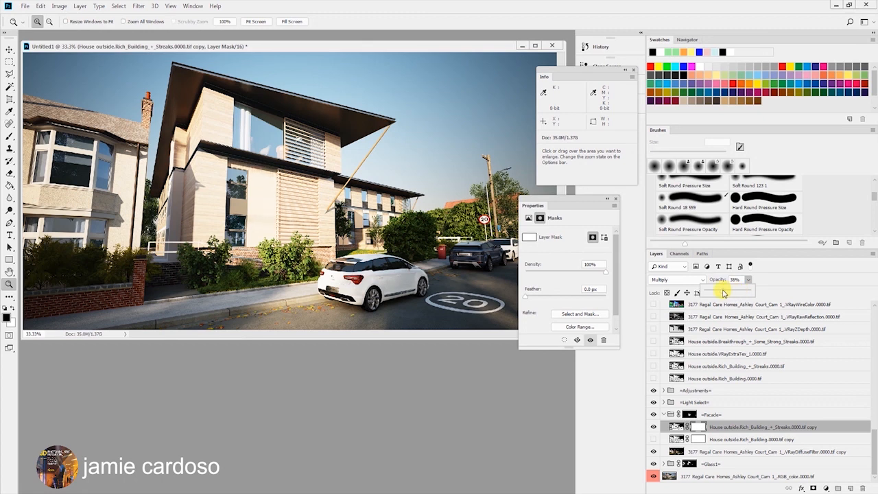
Step: Paint black at 17% opacity with a 150 px brush on the Rich_Building_+_Streaks copy's mask beside the front block's lower window
click(698, 427)
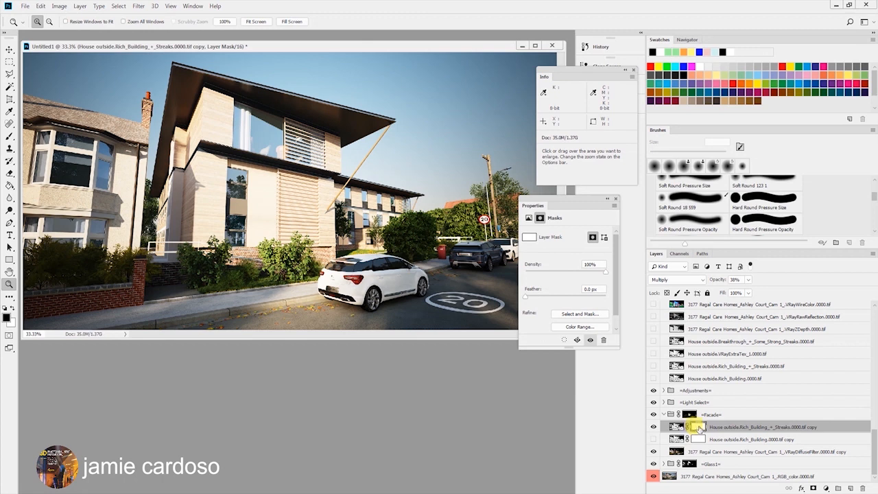
click(9, 136)
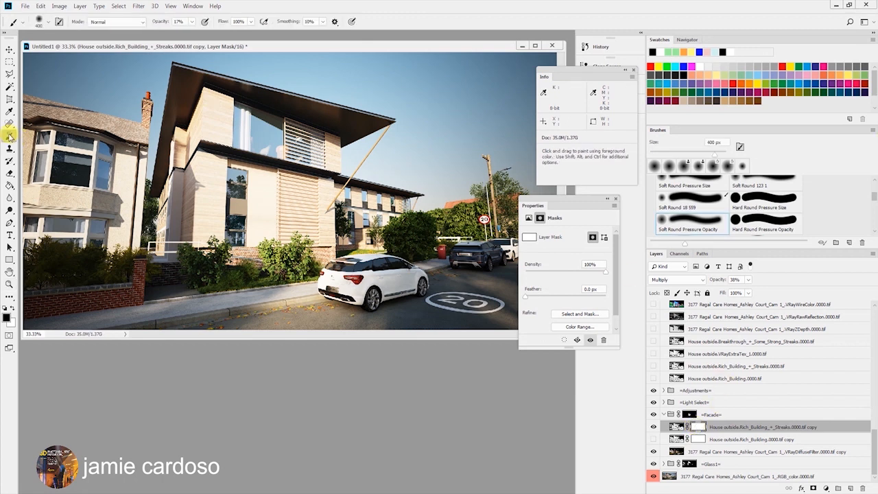
key(bracketleft)
key(bracketleft)
key(bracketleft)
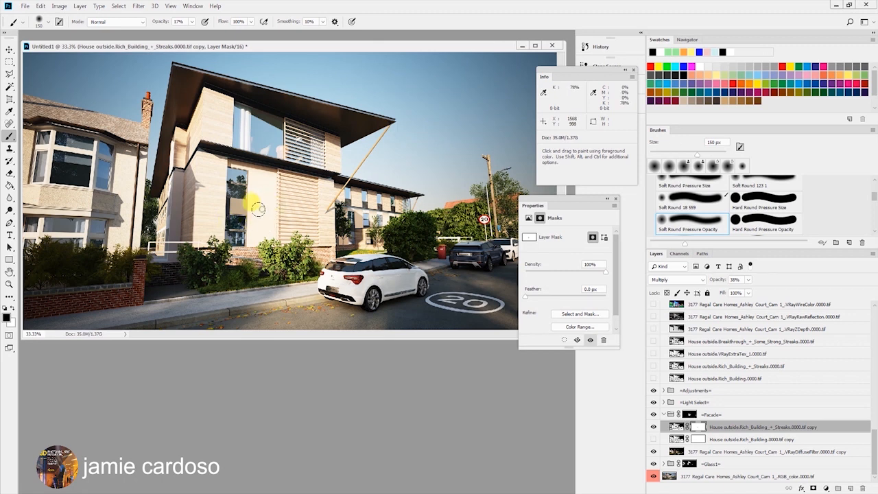
click(654, 427)
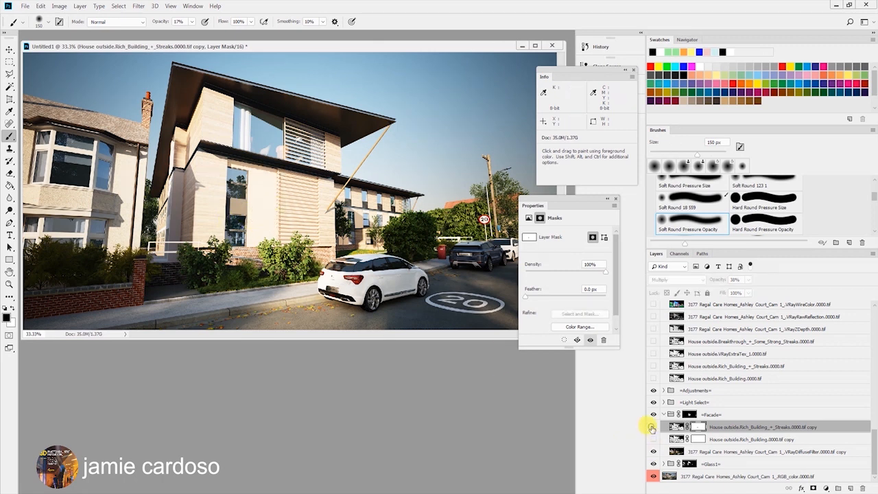
click(653, 427)
Step: Target the =Facade= group's mask and outline the wall patch above the far wing's first lower window with the Polygonal Lasso
key(z)
triple_click(372, 213)
key(b)
key(bracketleft)
click(653, 415)
click(653, 414)
click(690, 414)
key(z)
click(347, 209)
key(l)
click(258, 184)
click(302, 187)
click(302, 204)
click(259, 201)
click(258, 183)
Step: Add the wall patches above the far wing's second, third and fourth lower windows to the selection
shift+click(348, 194)
click(396, 199)
shift+click(430, 204)
click(471, 210)
click(472, 225)
click(435, 222)
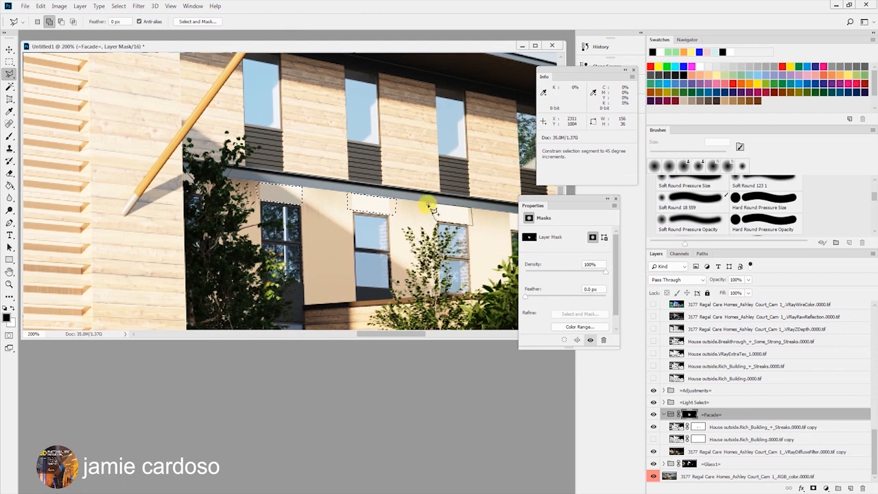
click(431, 205)
drag(429, 205, 280, 208)
shift+click(360, 218)
click(393, 222)
click(394, 234)
click(354, 230)
click(360, 218)
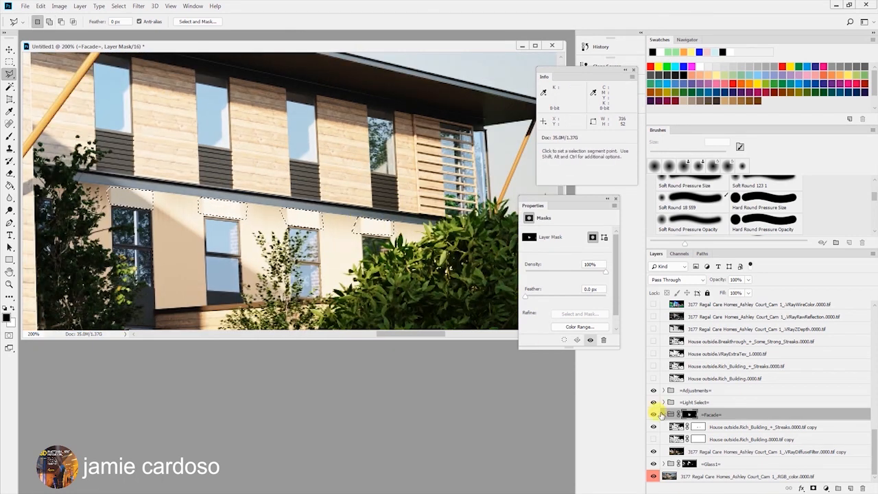
Step: Hide the =Facade= group and extend the selection into one continuous wall strip under the far wing's dark ledge
click(653, 415)
shift+click(199, 197)
click(434, 222)
click(398, 234)
click(106, 204)
click(110, 181)
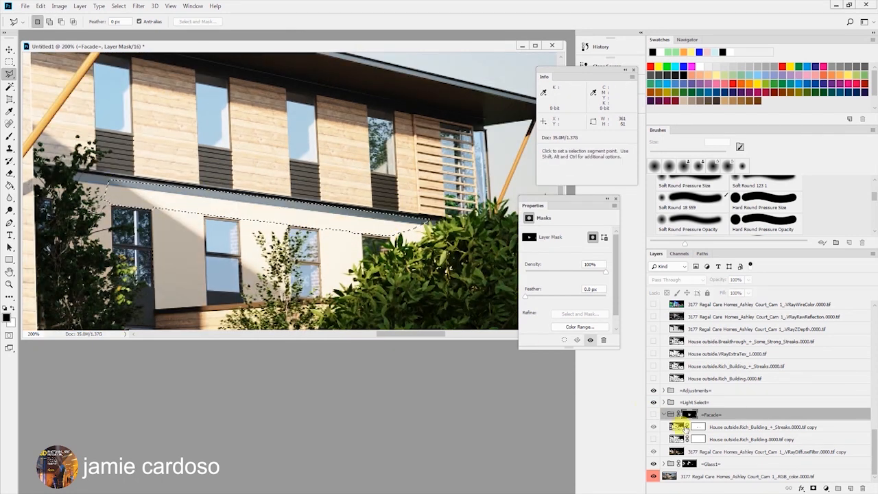
Step: Show the =Facade= group, paint white at 100% opacity on its mask inside the selected strip, and deselect
click(653, 414)
key(b)
key(x)
drag(114, 194, 422, 223)
key(ctrl+d)
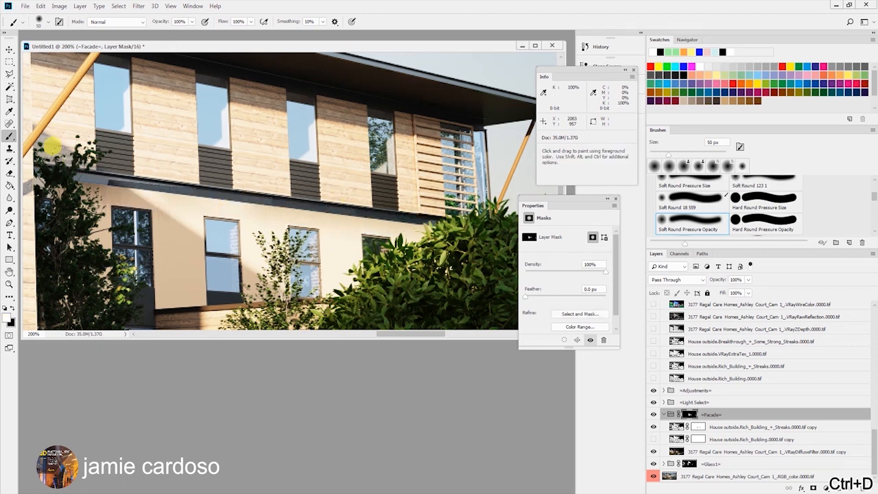
Step: Paint black at 15% opacity with a 20 px brush on the Rich_Building_+_Streaks copy's mask above the far wing's lower windows
click(9, 74)
click(335, 244)
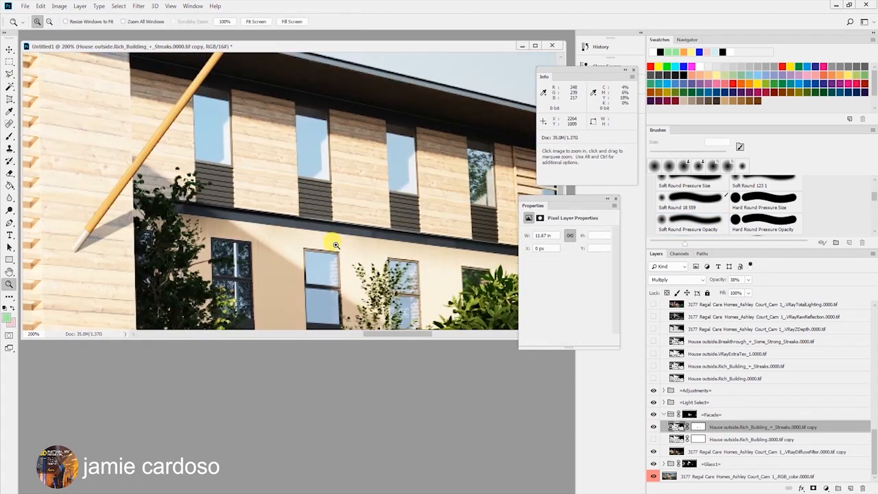
click(335, 245)
click(698, 426)
key(b)
key(x)
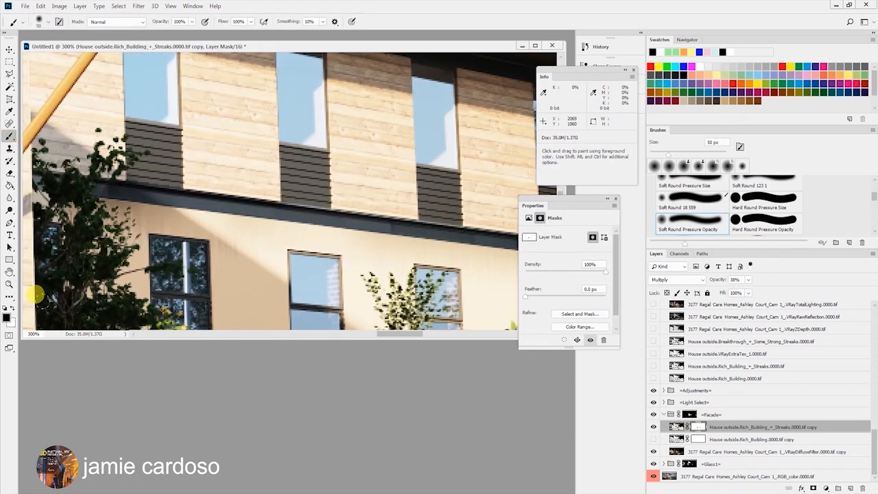
click(192, 22)
drag(162, 33, 156, 33)
click(300, 198)
key(bracketleft)
key(bracketleft)
key(bracketleft)
drag(427, 232, 413, 252)
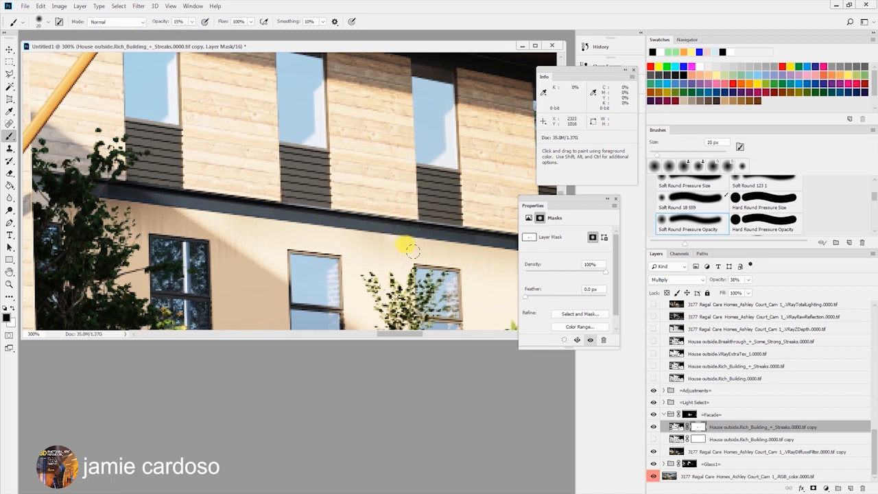
Step: Show the Rich_Building copy and target its layer mask
key(z)
alt+click(307, 252)
alt+click(306, 253)
alt+click(306, 253)
alt+click(306, 252)
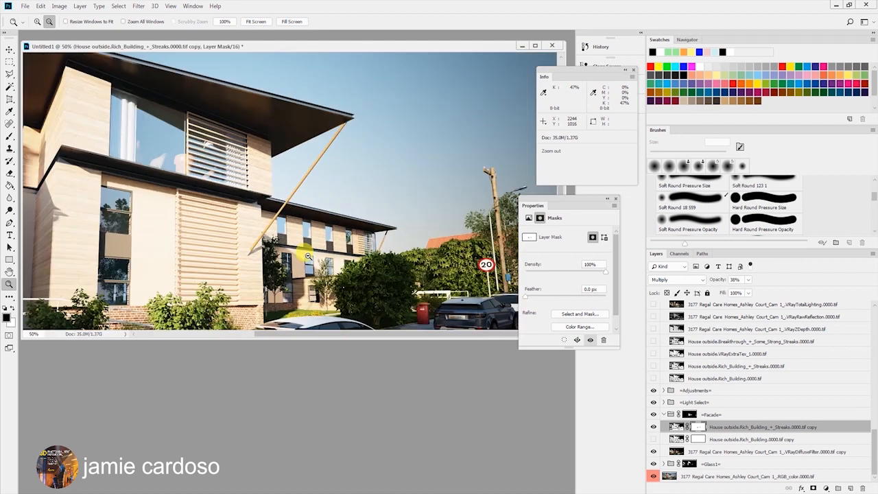
alt+click(306, 253)
click(731, 439)
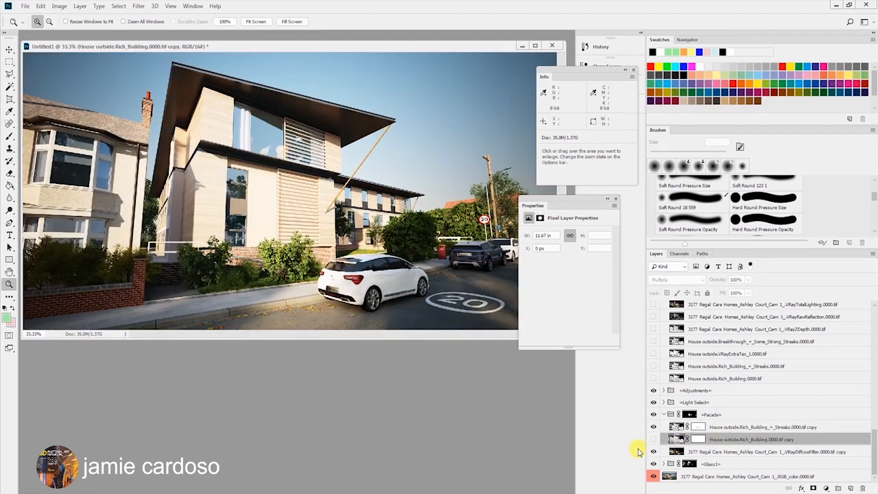
click(653, 439)
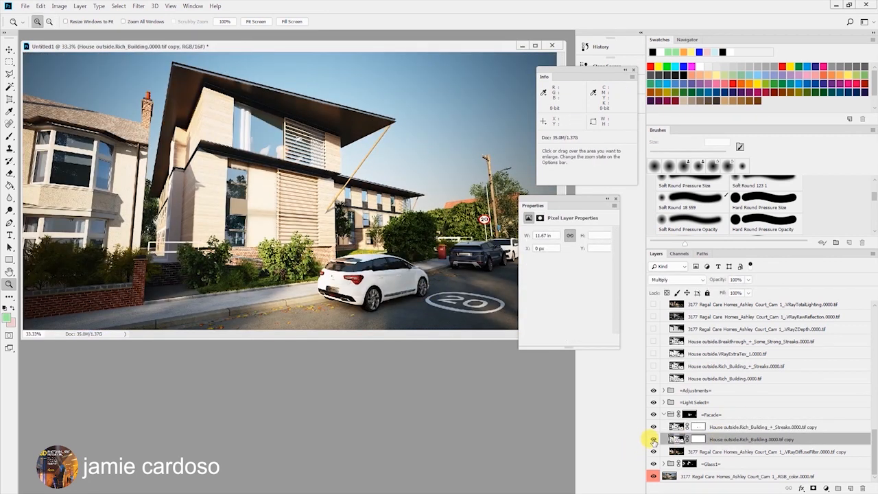
click(697, 440)
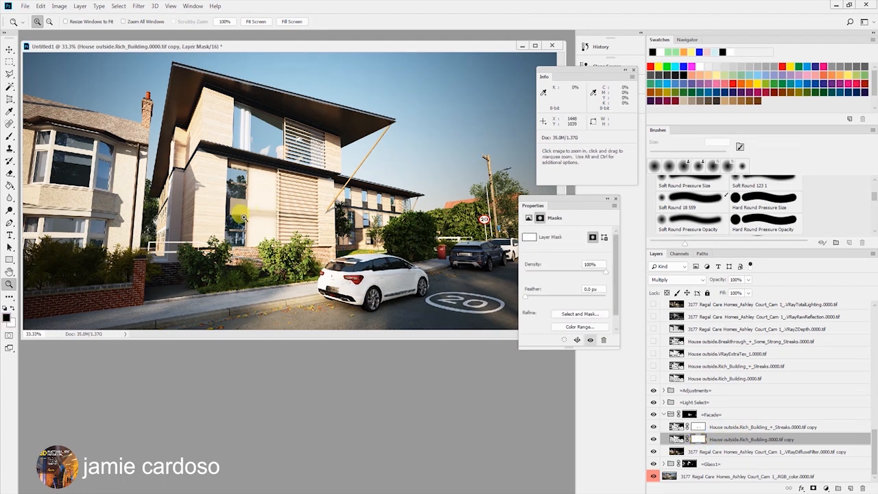
Step: Paint black at 53% opacity with a 40 px brush on the Rich_Building copy's mask over the streak beside the lower window
click(274, 202)
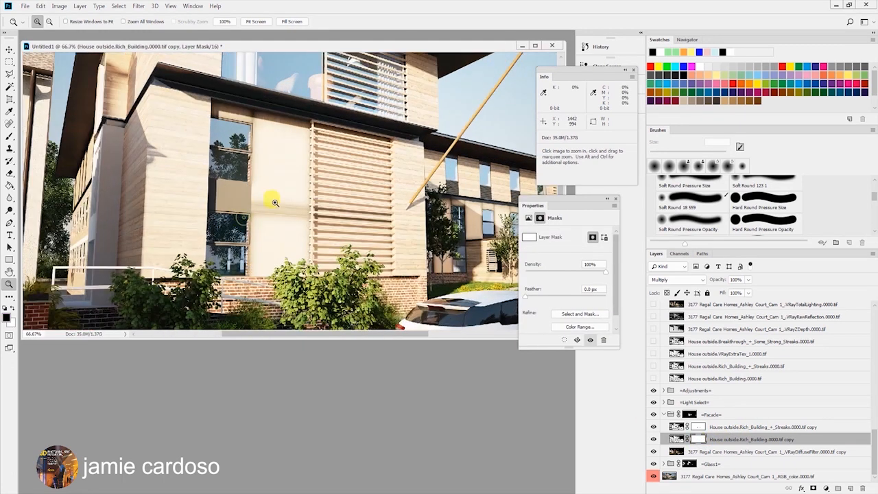
click(9, 141)
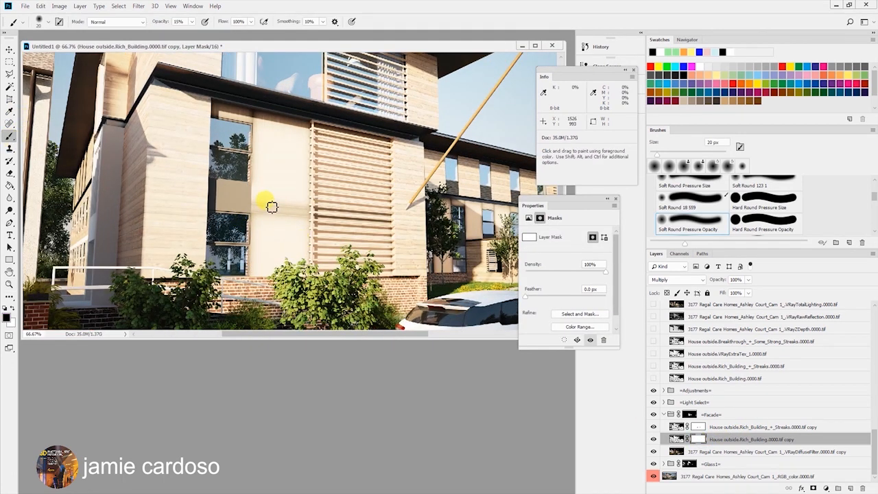
key(bracketright)
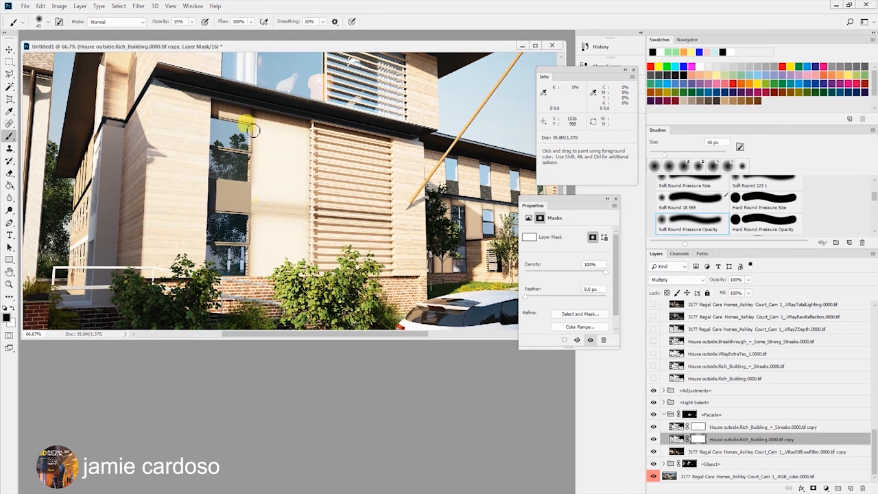
click(192, 21)
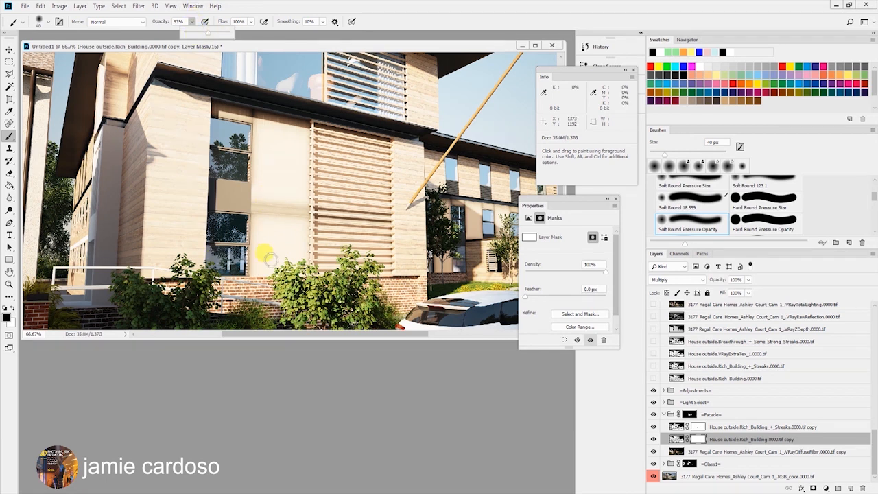
click(258, 203)
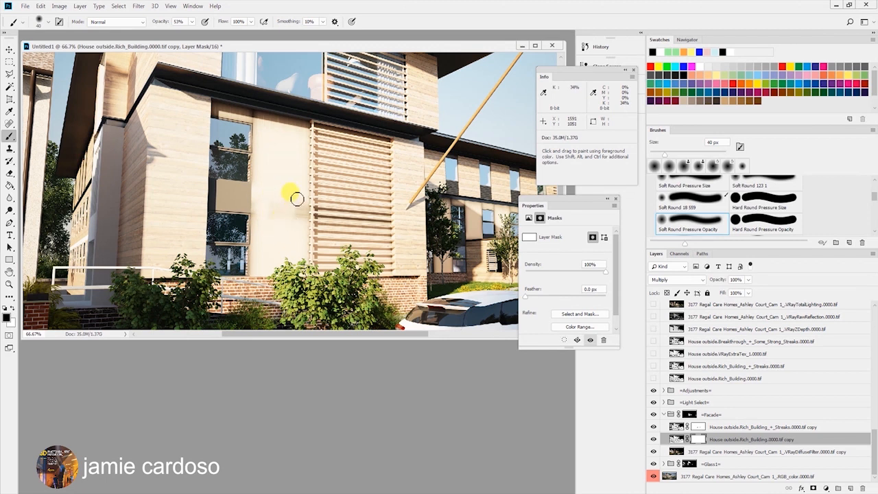
Step: Soften the rest of the panel beside the window on the same mask using a 70 px brush at 29% opacity
drag(193, 21, 174, 36)
key(bracketright)
key(bracketright)
key(bracketright)
mouse_move(259, 201)
mouse_down()
mouse_move(284, 206)
mouse_move(281, 229)
mouse_move(300, 208)
mouse_move(251, 192)
mouse_move(254, 222)
mouse_move(284, 234)
mouse_up()
drag(193, 23, 201, 33)
mouse_move(277, 219)
mouse_down()
mouse_move(300, 203)
mouse_move(252, 111)
mouse_up()
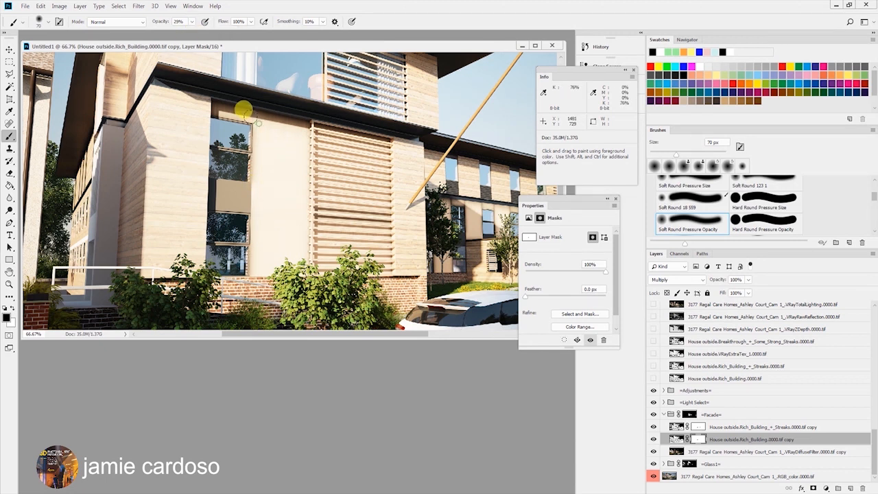
Step: Set the Rich_Building copy's opacity to 38% and the Rich_Building_+_Streaks copy's opacity to 27%
click(672, 439)
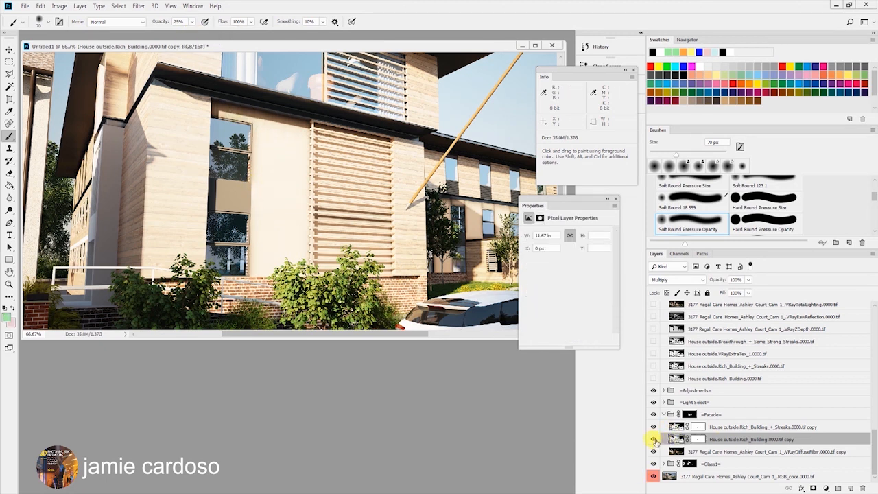
click(654, 440)
click(654, 440)
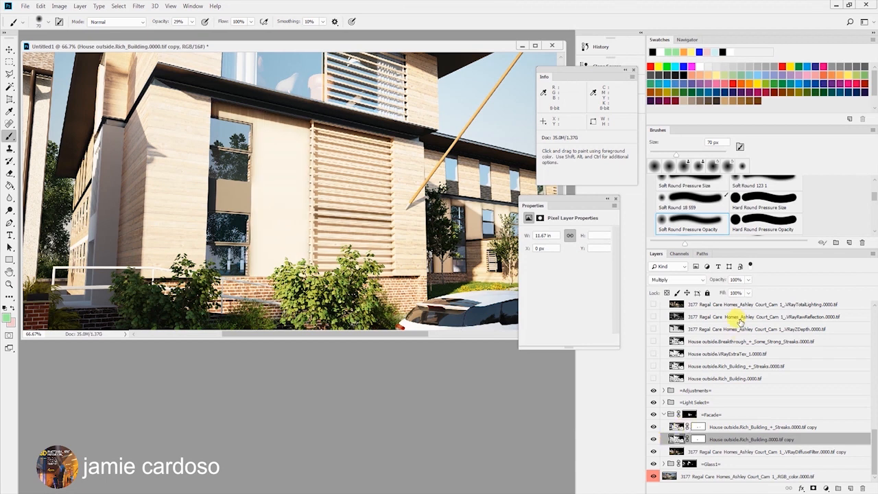
mouse_move(748, 281)
mouse_down()
mouse_move(722, 293)
mouse_move(744, 292)
mouse_up()
click(732, 430)
click(748, 280)
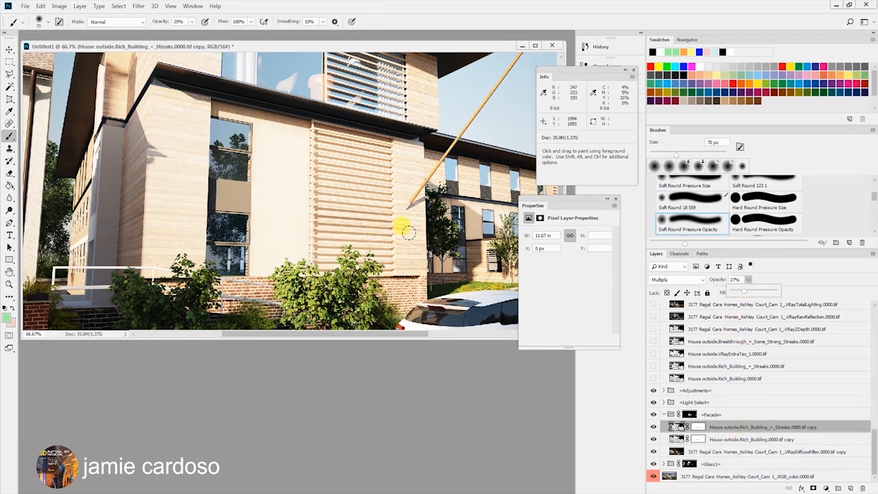
Step: Compare both streak layers on the far wing, then paint the Rich_Building copy's mask above its windows with a 15 px brush at 29% opacity
key(z)
click(478, 216)
click(478, 216)
click(478, 219)
click(477, 218)
click(653, 427)
click(654, 427)
click(653, 439)
click(653, 439)
click(698, 440)
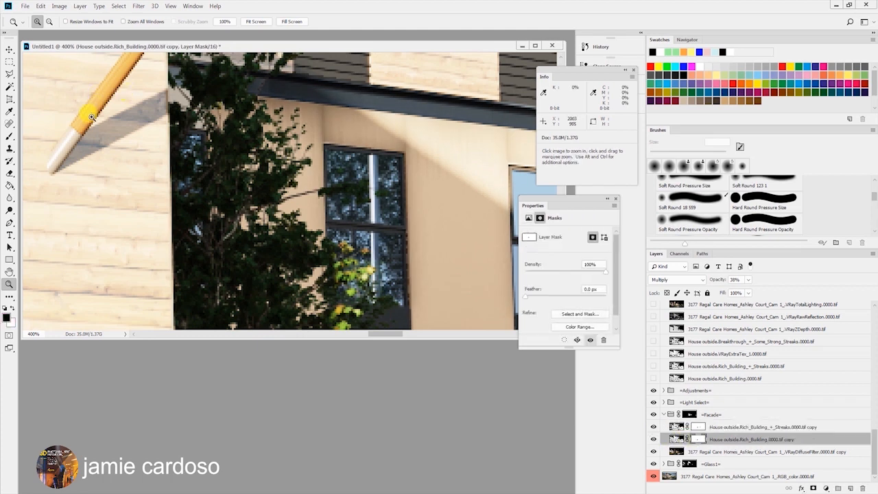
key(b)
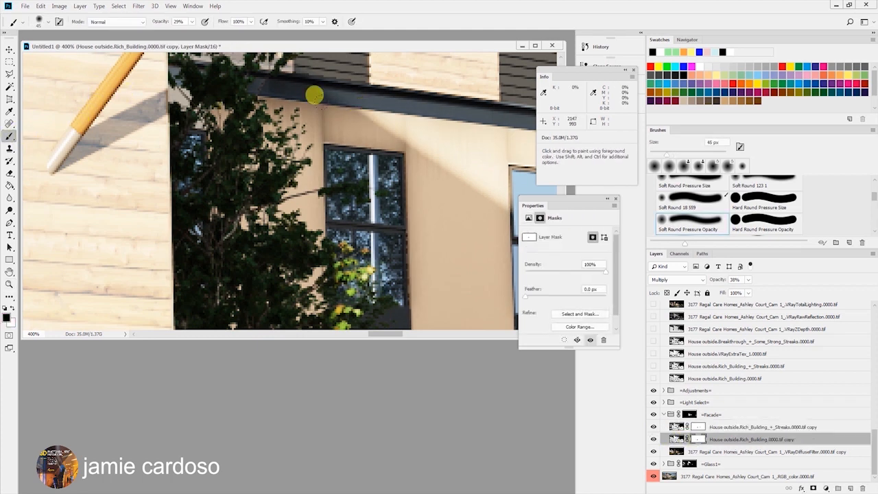
drag(508, 142, 343, 143)
drag(508, 173, 320, 180)
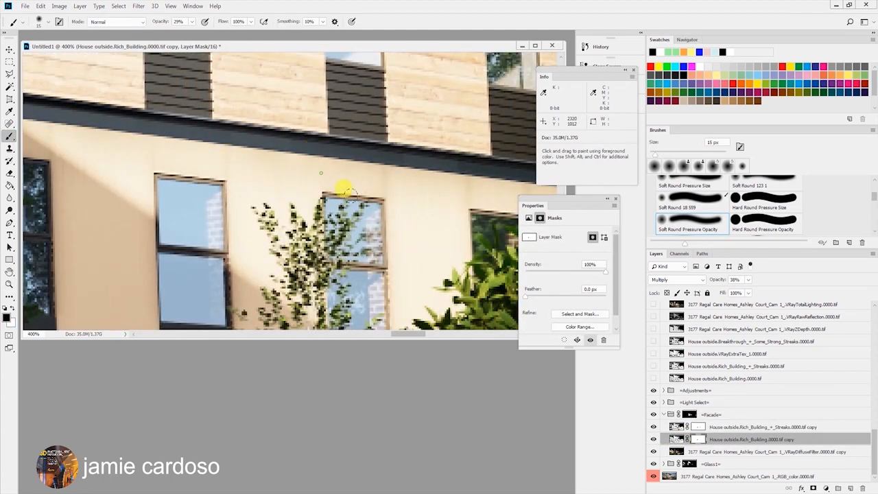
drag(466, 178, 354, 172)
key(z)
key(ctrl+0)
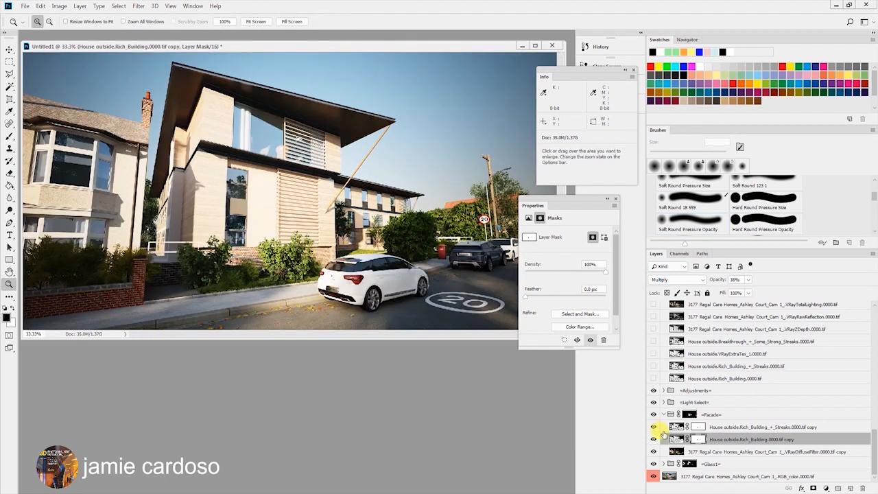
Step: Compare the image with and without the =Facade= group, then set the VRayDiffuseFilter copy's opacity to 43%
click(653, 414)
click(653, 415)
click(653, 414)
click(653, 414)
click(777, 453)
click(749, 280)
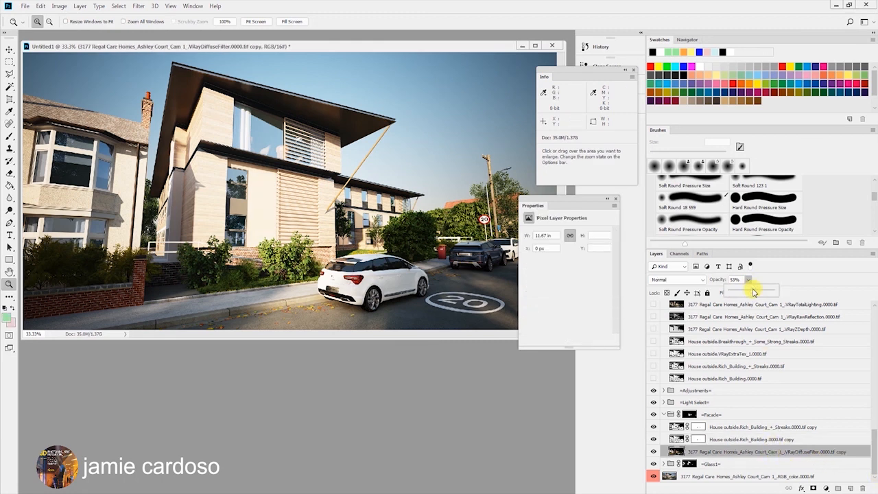
click(760, 428)
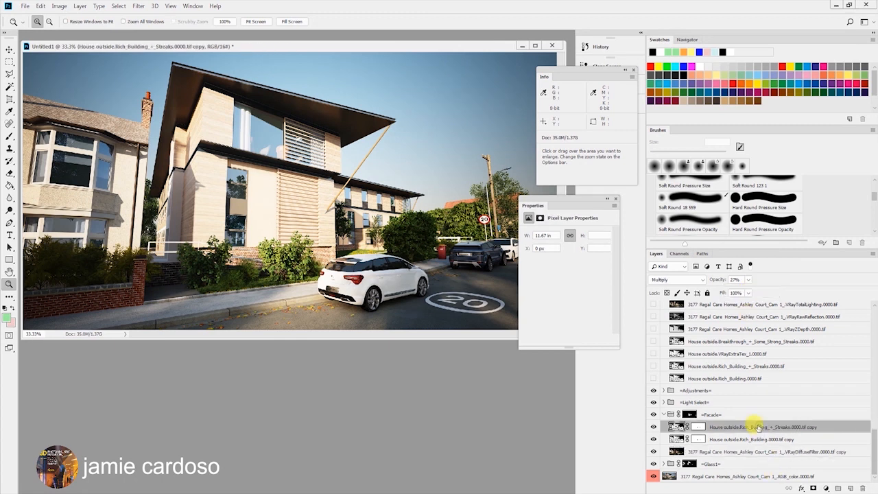
Step: Add a Levels adjustment above the VRayDiffuseFilter copy in the =Facade= group and set its midtones to 0.91
click(719, 453)
click(828, 487)
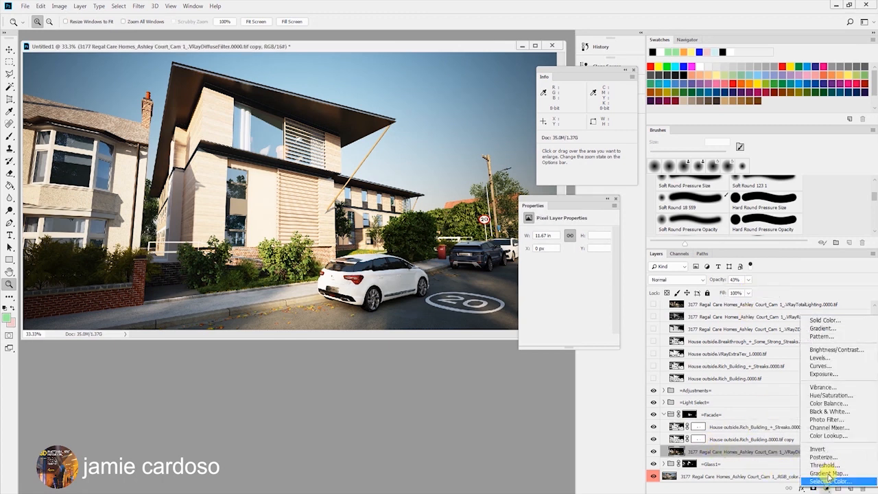
click(828, 358)
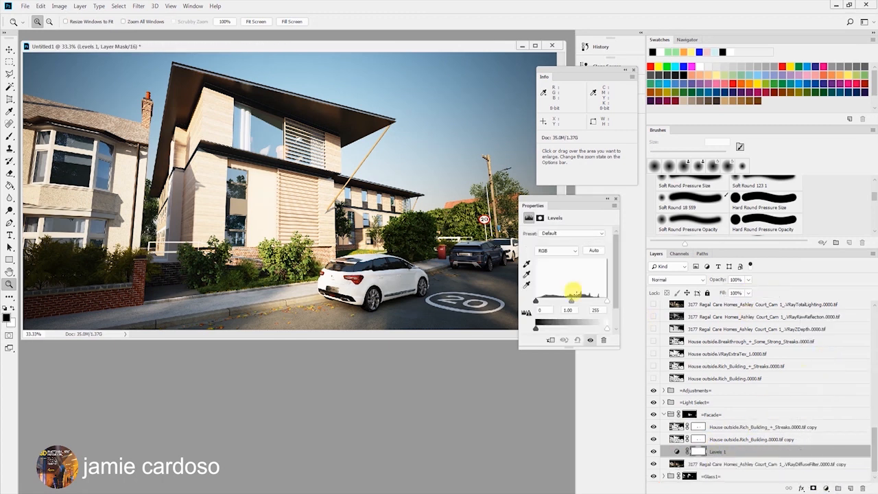
drag(574, 304, 573, 304)
click(677, 451)
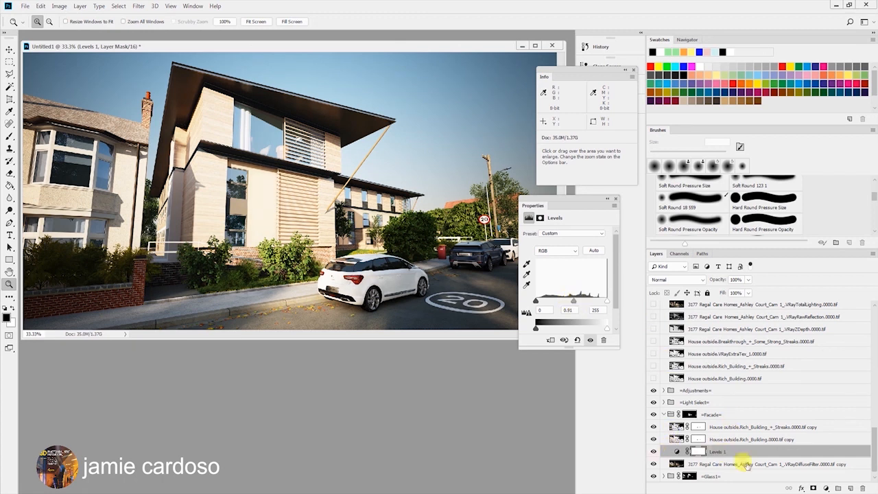
Step: Go through the other layers of the =Facade= group, then darken the Levels midtones to 0.89
click(747, 437)
click(731, 427)
click(761, 441)
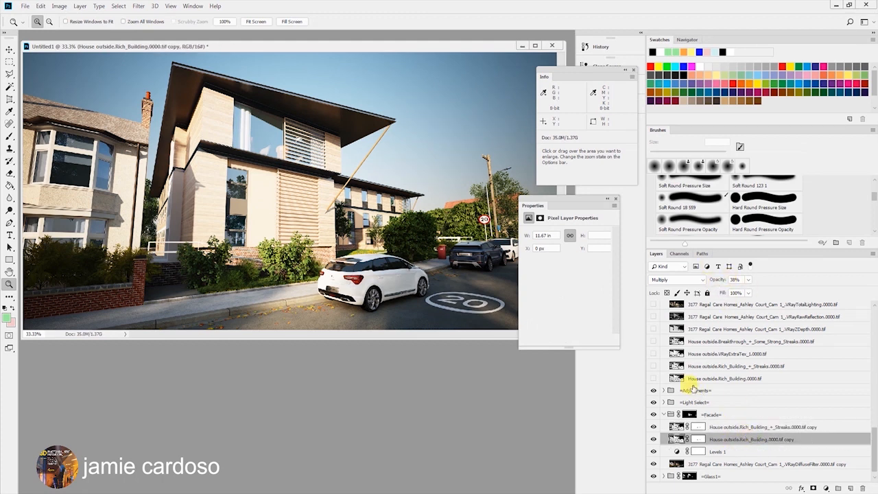
click(675, 450)
click(745, 464)
click(722, 452)
drag(574, 301, 577, 300)
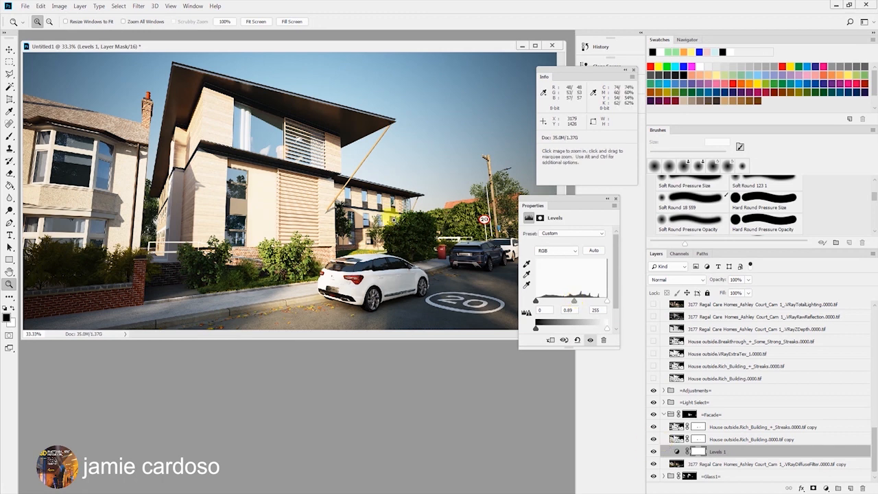
Step: Examine the facade around the tall window up close against the masks of the Rich_Building and Rich_Building_+_Streaks copies
click(661, 440)
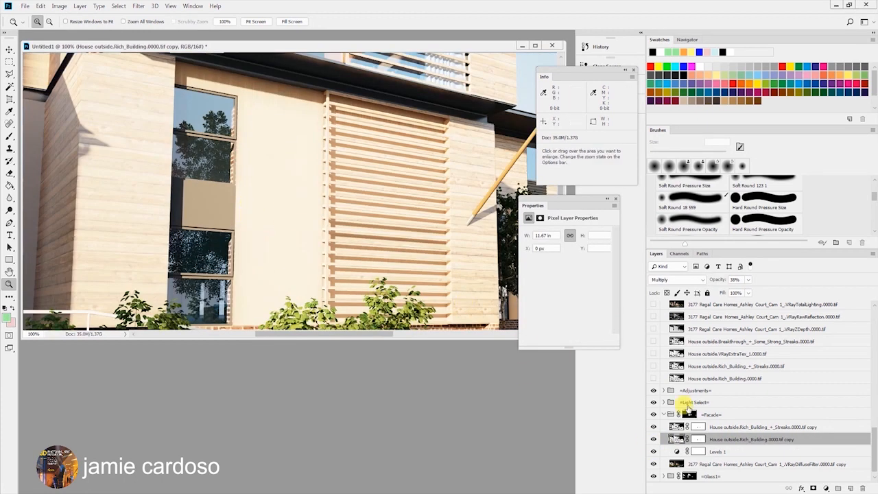
right_click(699, 440)
click(713, 357)
click(699, 428)
right_click(699, 428)
click(656, 388)
click(653, 380)
click(653, 379)
click(654, 341)
click(654, 342)
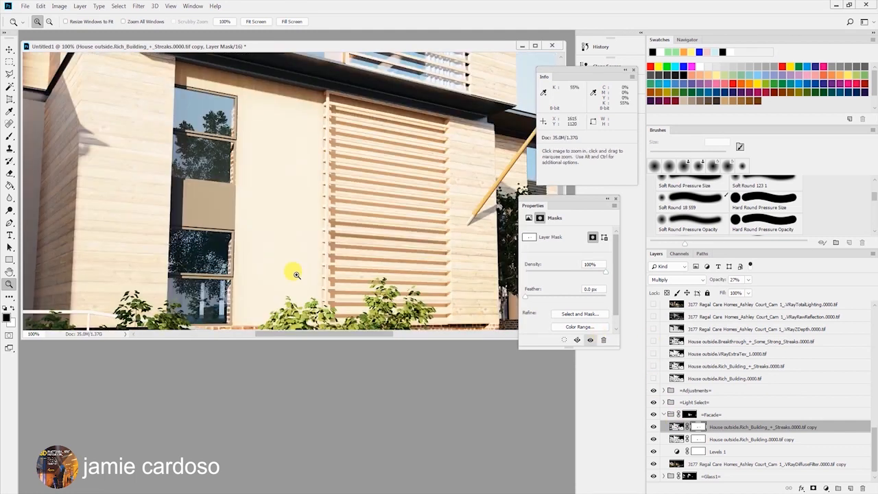
scroll(258, 265, down, 6)
scroll(248, 240, up, 5)
Step: Set the opacity of the VRayDiffuseFilter copy in the =Facade= group to 70%
click(734, 464)
click(749, 279)
mouse_move(764, 291)
mouse_down()
mouse_move(779, 291)
mouse_move(757, 296)
mouse_up()
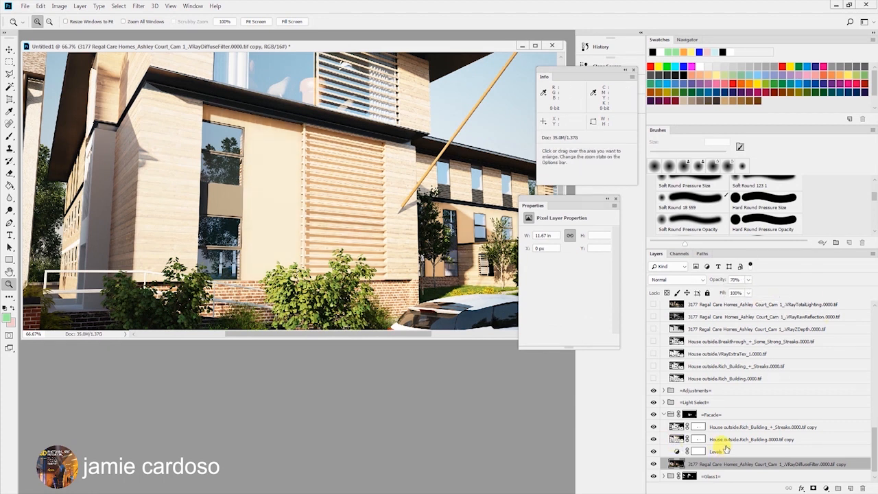
Step: Compare the Rich_Building copy on and off, then paint both streak masks white beside the tall window with a 25–45 px brush at 29% opacity
click(725, 450)
click(653, 440)
click(653, 439)
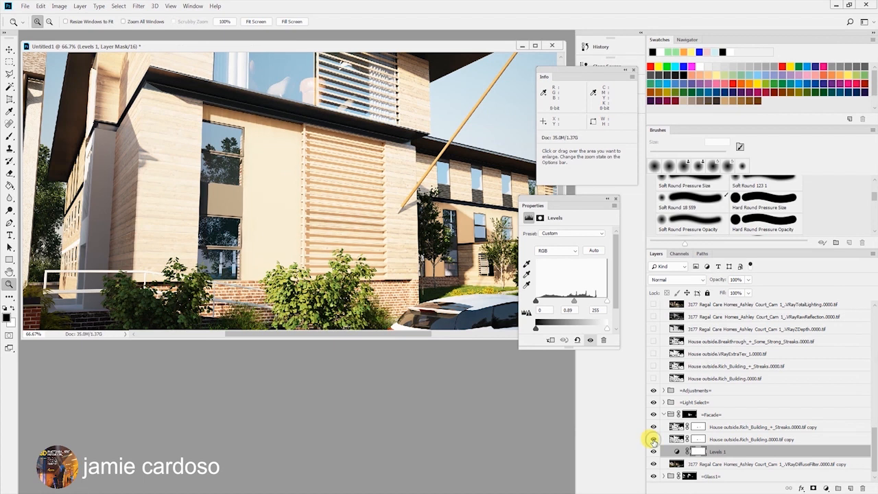
click(699, 442)
key(b)
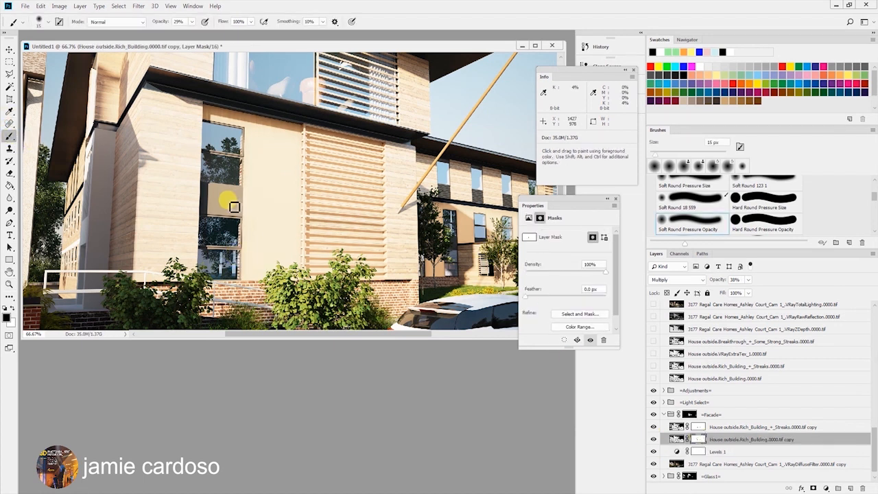
key(bracketright)
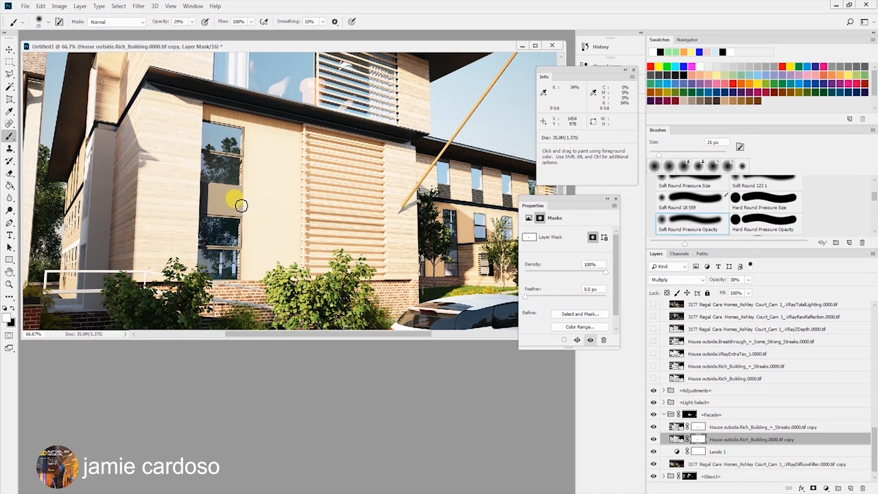
key(bracketright)
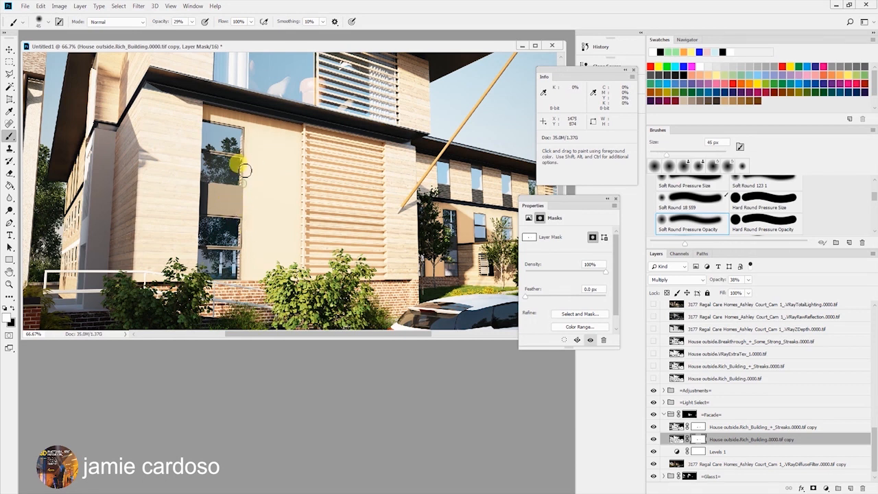
click(698, 427)
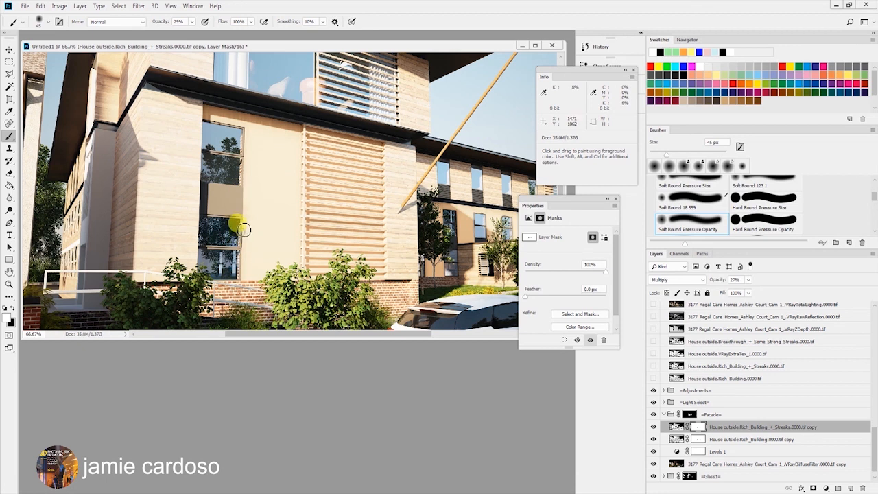
Step: Review the facade changes on the whole image and collapse the =Facade= group
key(z)
alt+click(284, 127)
alt+click(285, 127)
alt+click(284, 128)
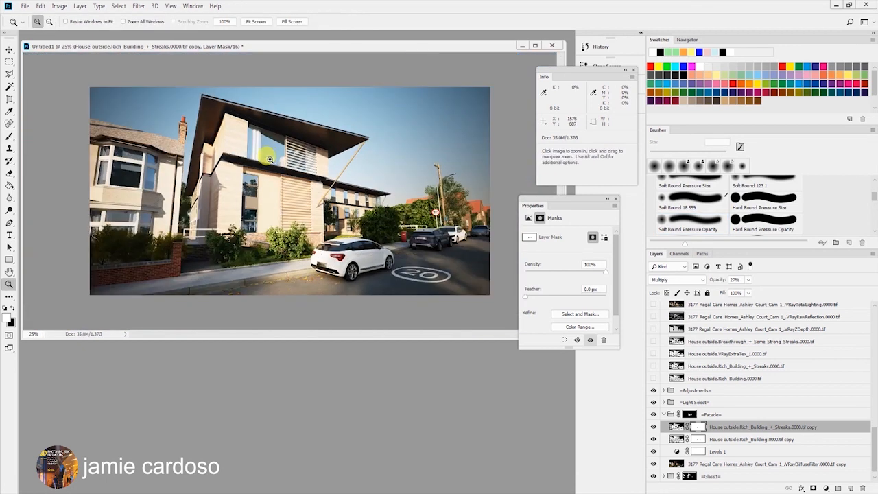
click(268, 141)
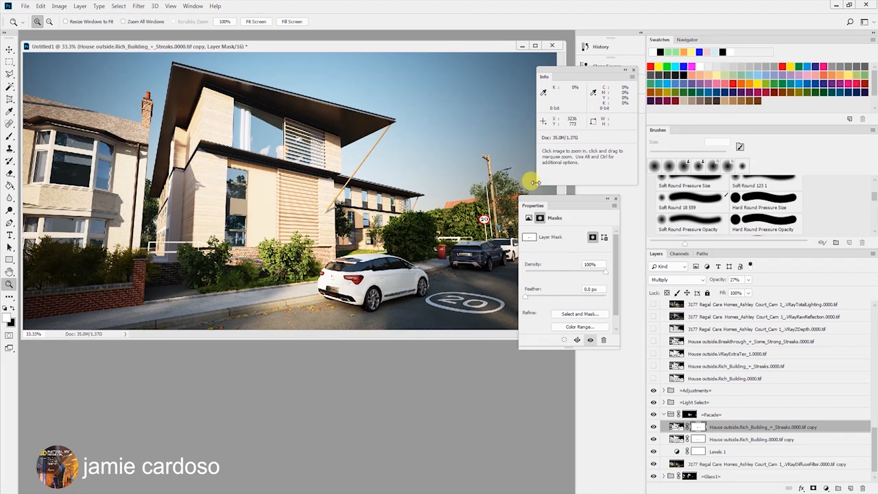
click(665, 414)
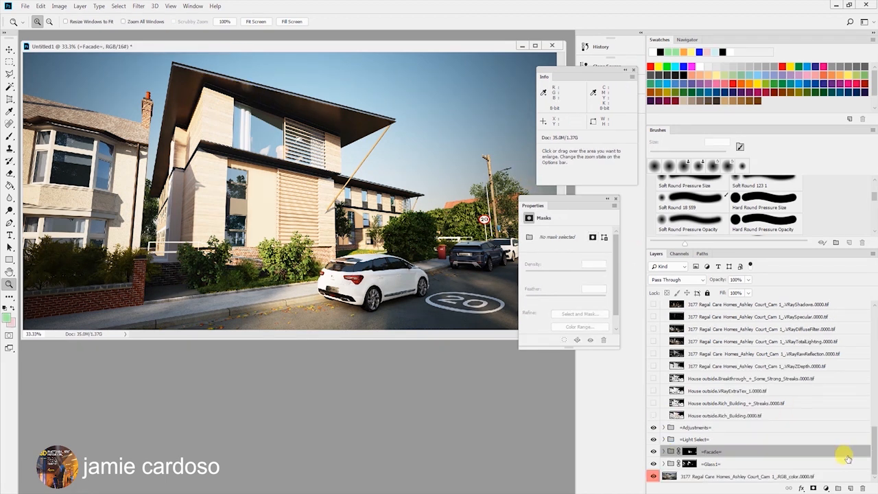
Step: Load the red channel of the MultiMatteElement_6 layer as a selection of the roof and metal trim, keeping that layer hidden
drag(876, 431, 871, 326)
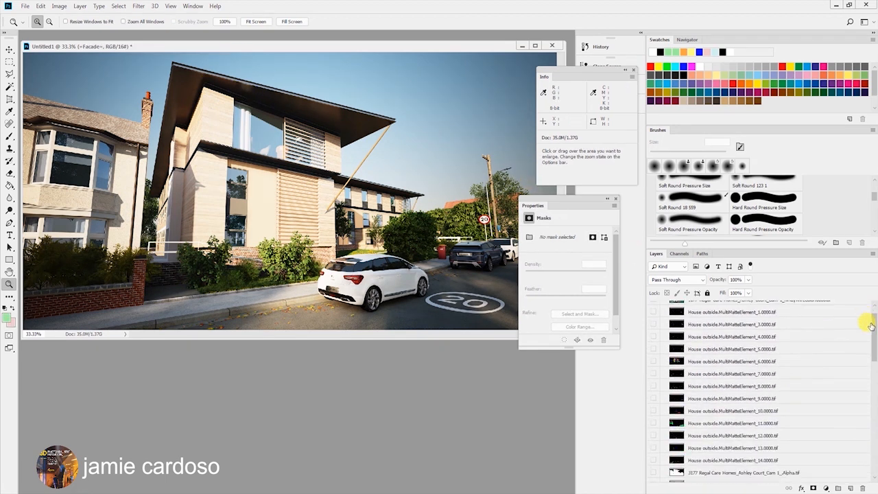
click(710, 361)
click(654, 361)
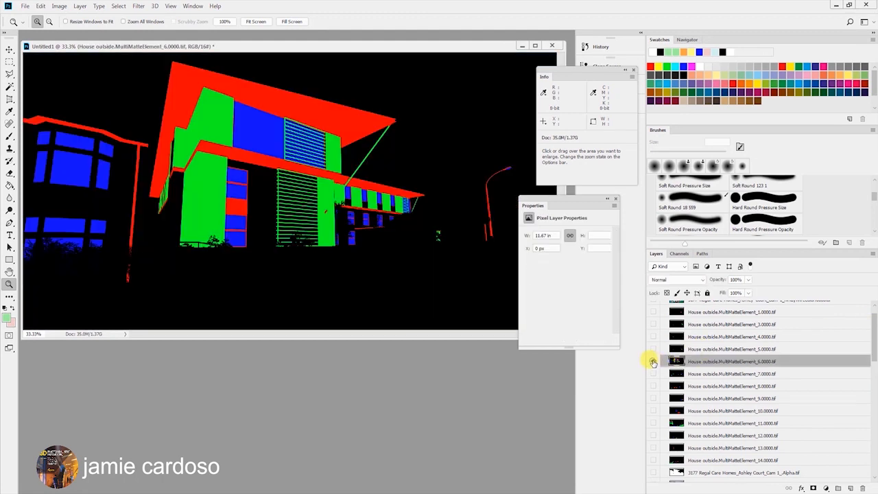
click(679, 254)
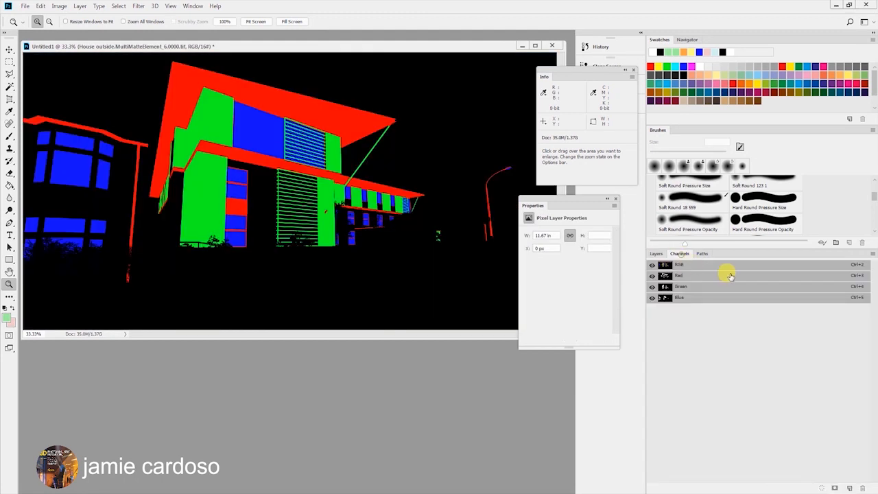
ctrl+click(664, 276)
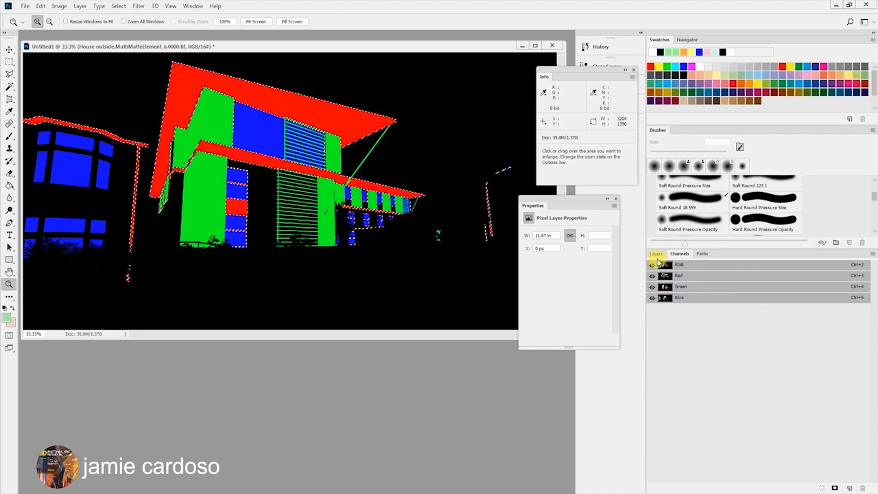
click(656, 253)
click(653, 361)
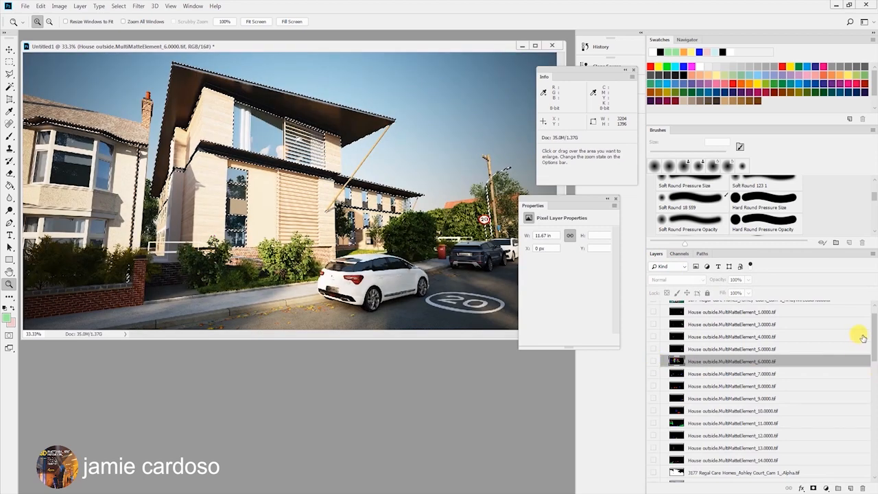
Step: Create a group above =Facade=, mask it with the current selection and name it =Metal 1=
drag(875, 345, 850, 439)
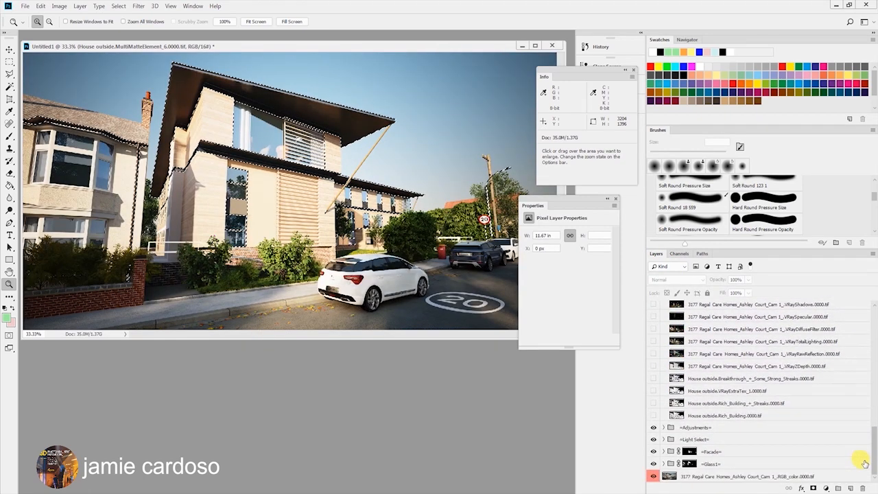
click(768, 451)
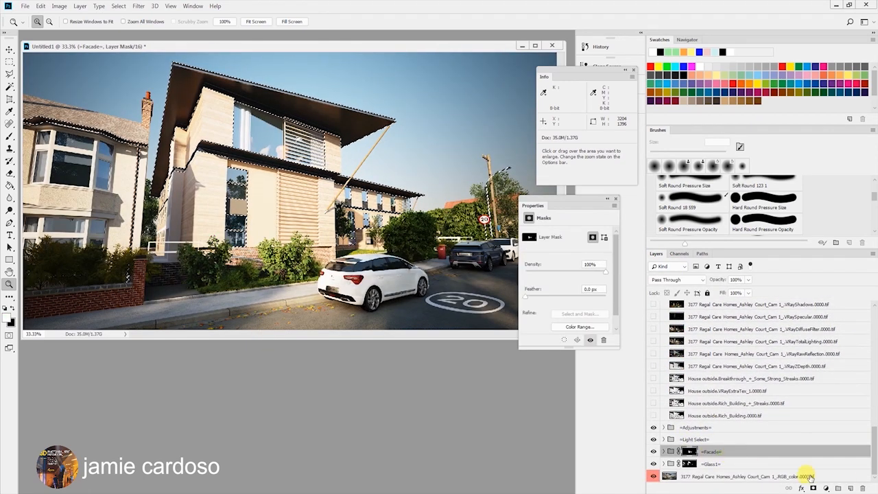
click(838, 489)
click(813, 488)
double_click(711, 450)
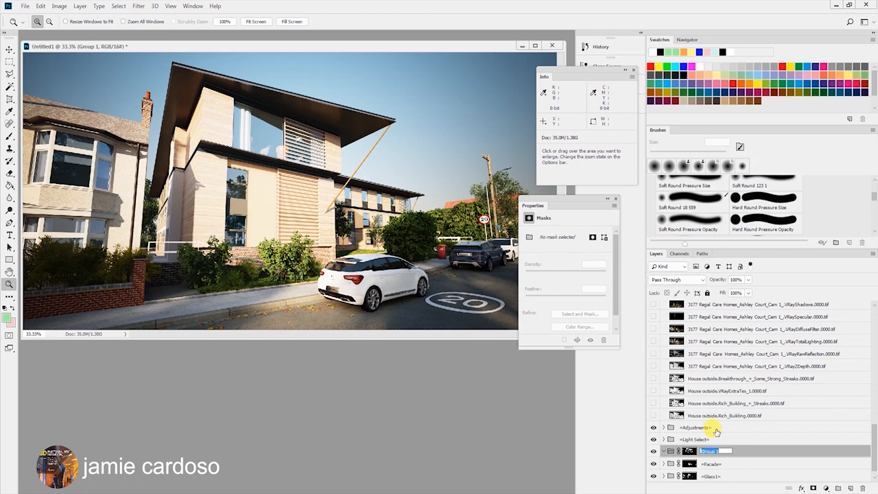
key(Return)
Step: Move the VRayRawReflection layer directly below VRaySpecular and select both layers
scroll(796, 414, down, 1)
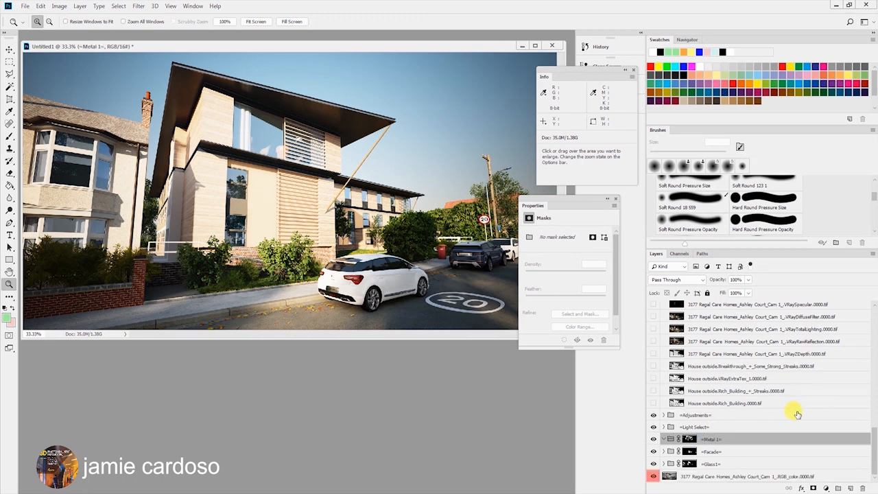
click(817, 343)
drag(818, 343, 808, 302)
shift+click(808, 309)
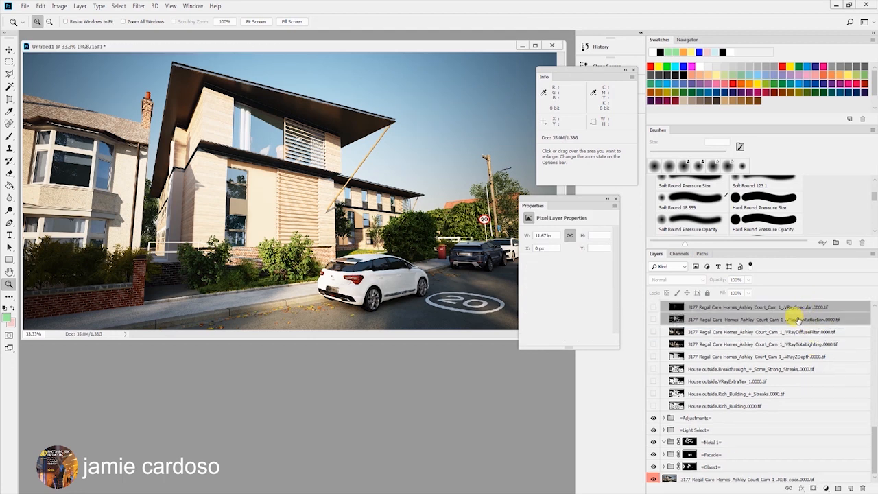
Step: Duplicate the VRaySpecular and VRayRawReflection layers into the =Metal 1= group
key(alt)
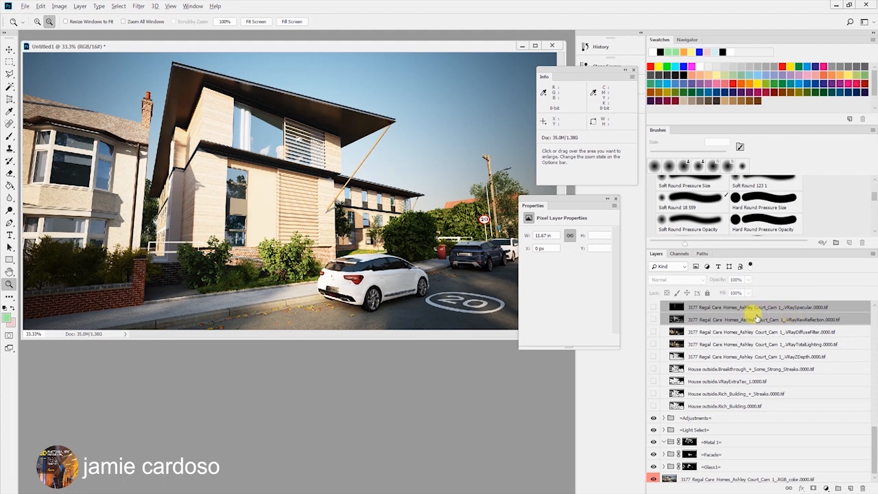
drag(759, 321, 755, 447)
scroll(757, 447, down, 1)
Step: Show the VRayRawReflection copy in the =Metal 1= group and reduce its opacity to 24%
click(753, 439)
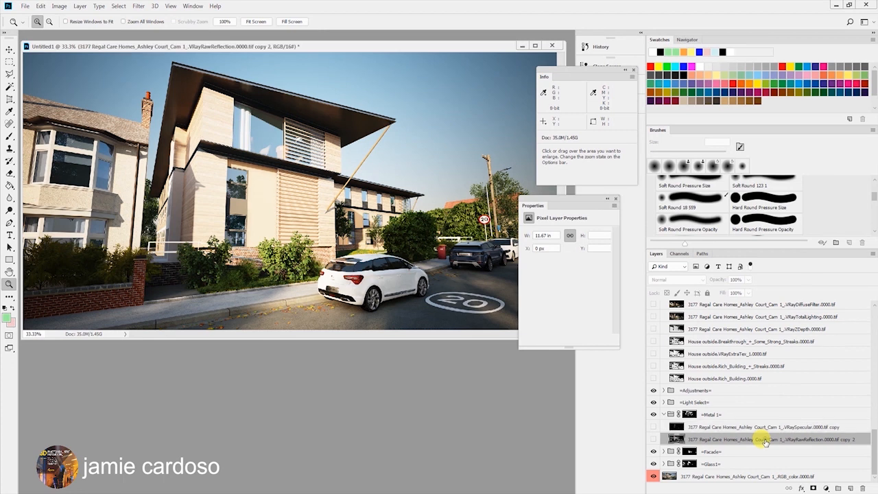
click(654, 439)
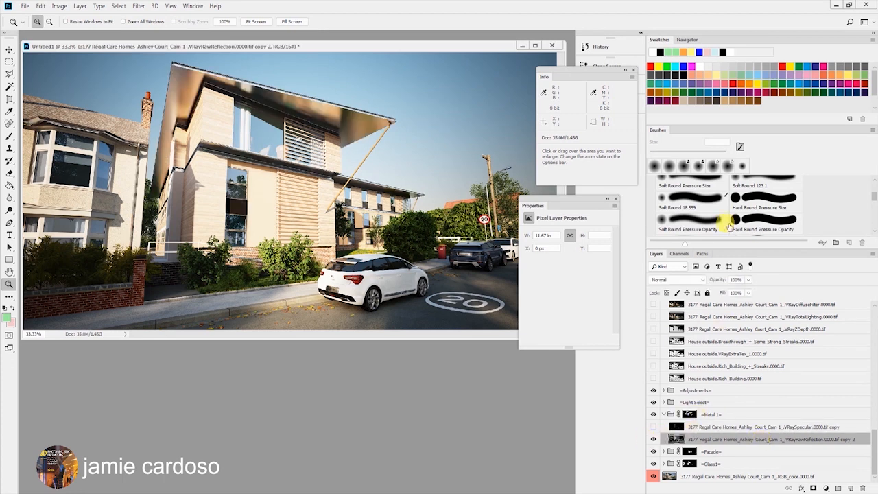
click(750, 280)
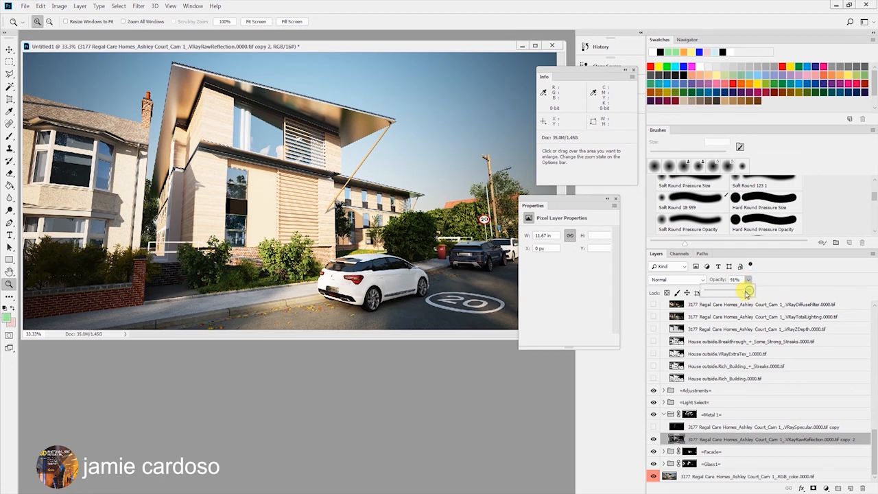
drag(727, 293, 726, 294)
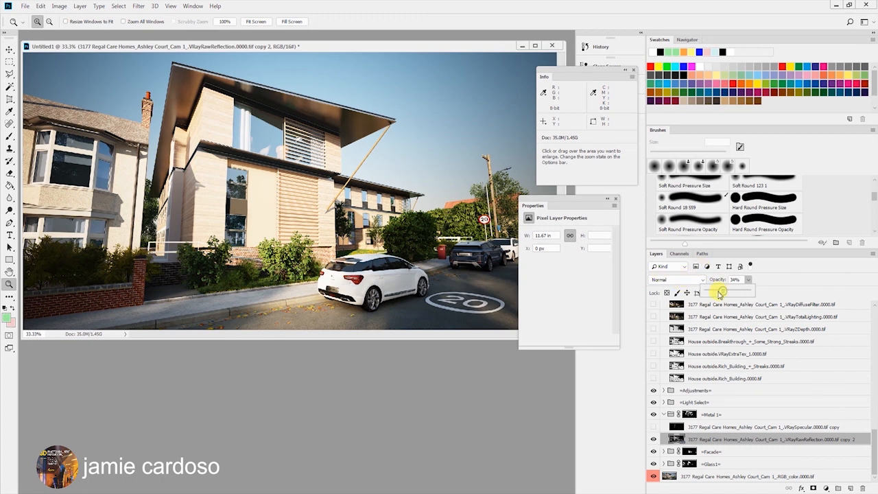
drag(721, 294, 708, 294)
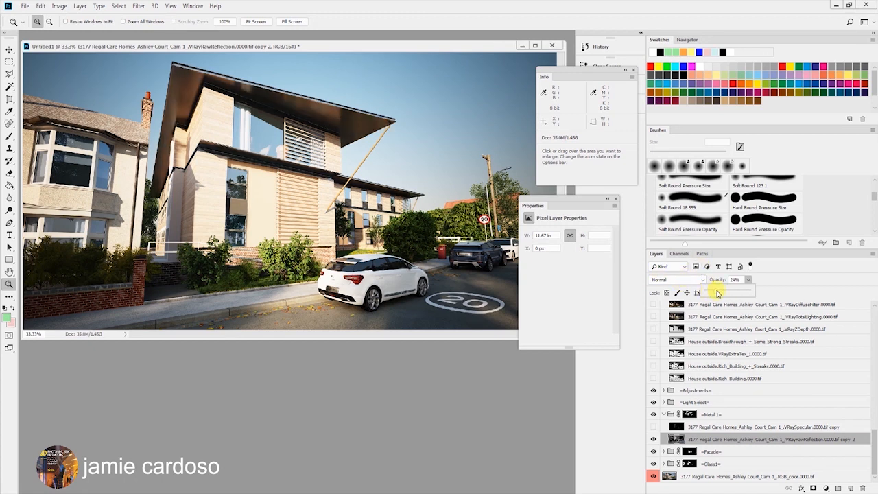
Step: Show the VRaySpecular copy in the =Metal 1= group and set its blend mode to Screen
click(765, 426)
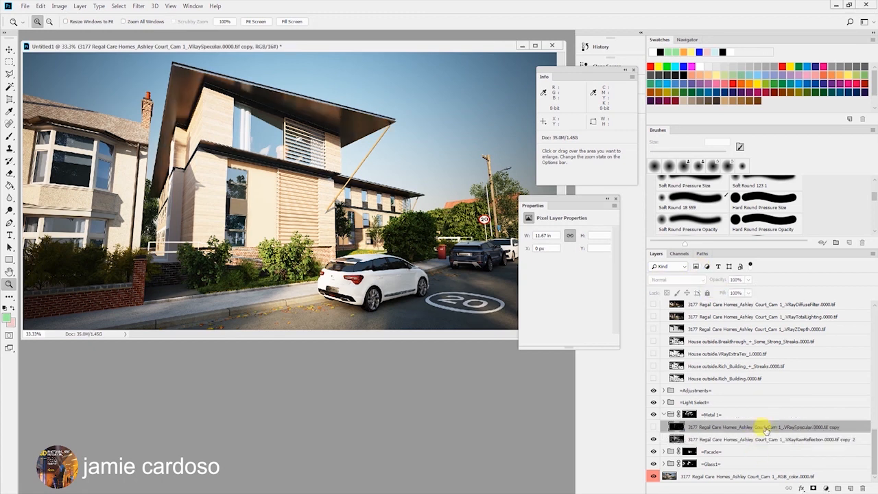
click(653, 427)
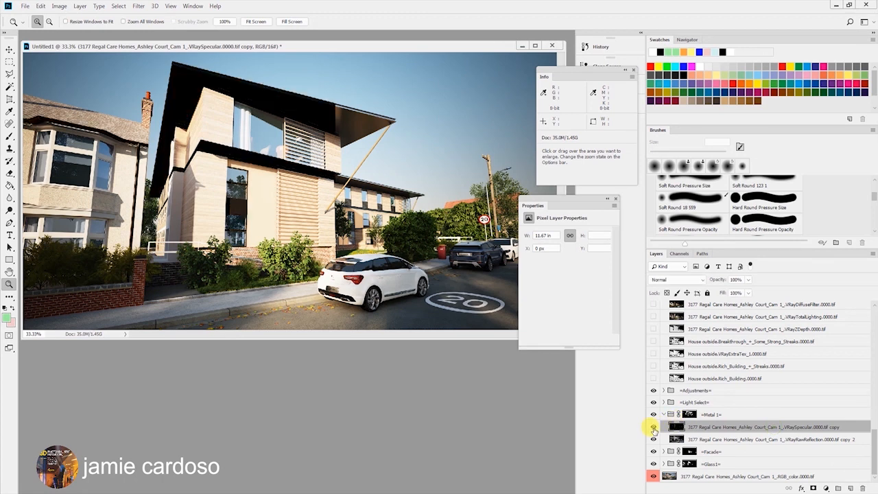
click(676, 279)
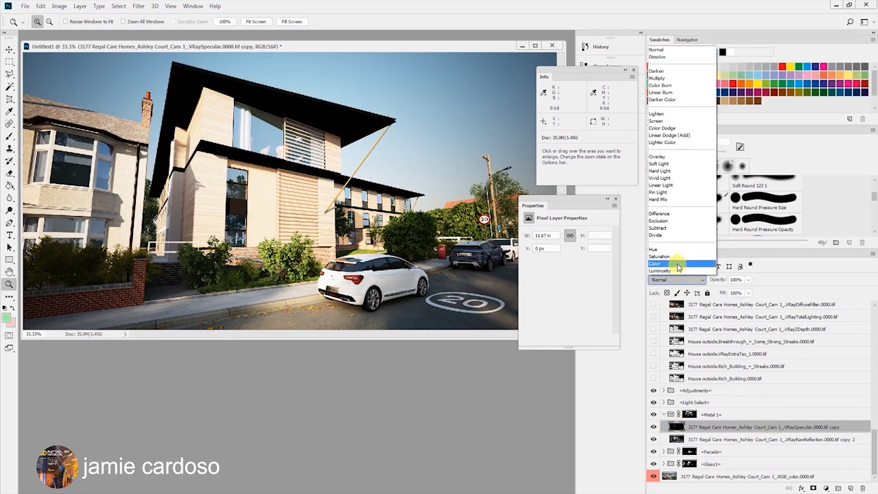
click(667, 122)
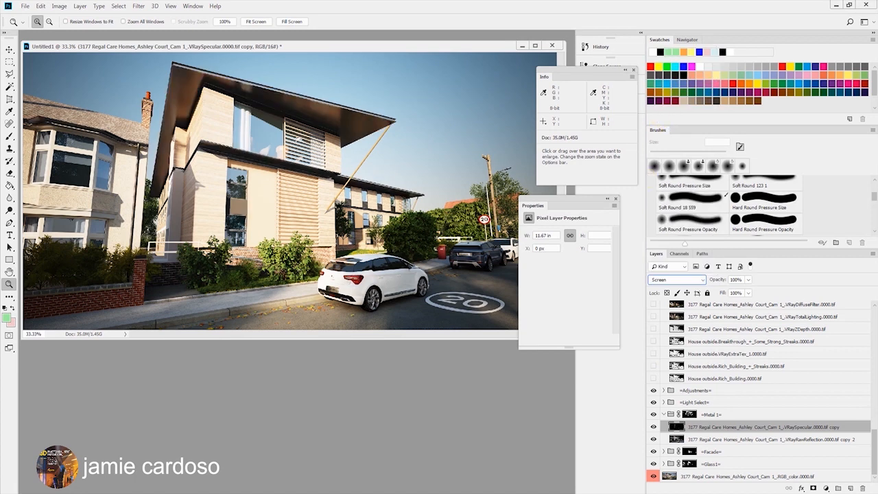
Step: Compare the image with and without the VRaySpecular copy, examining the drainpipe of the neighbouring house up close
click(653, 428)
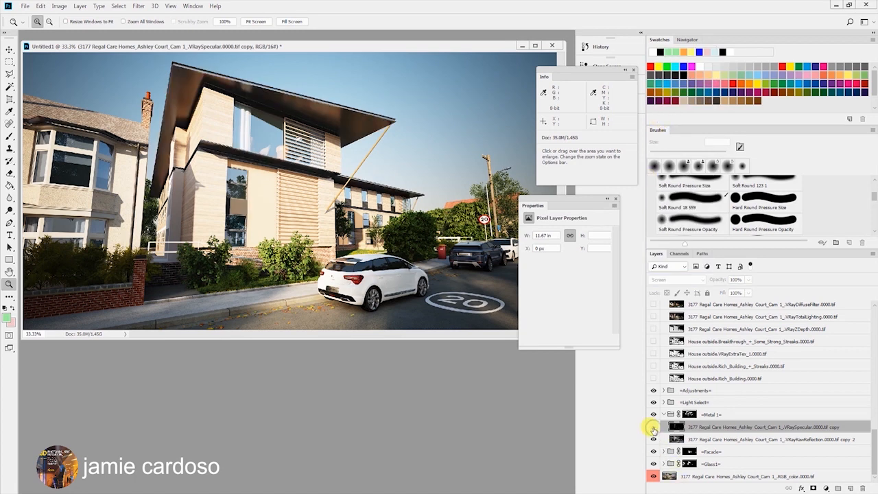
click(653, 427)
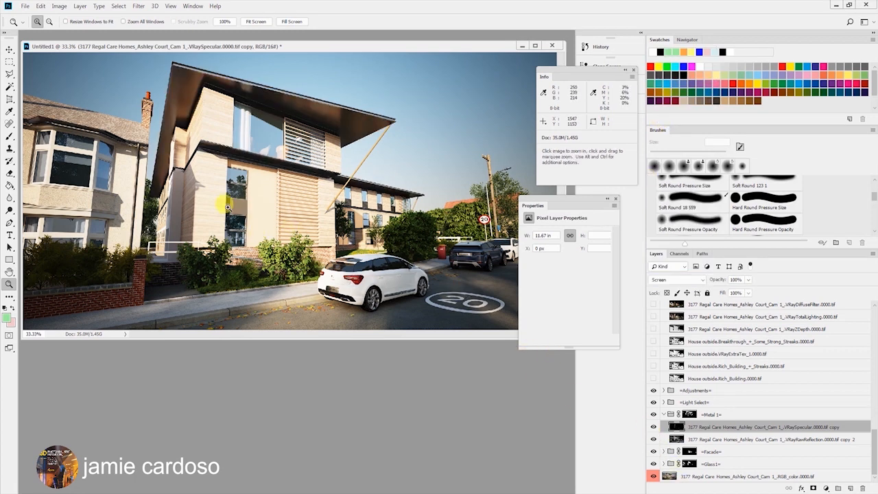
drag(109, 193, 145, 175)
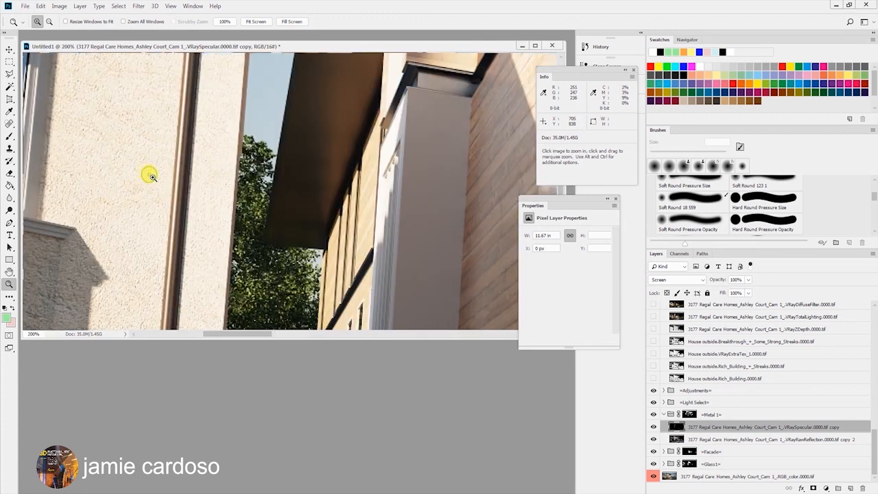
click(654, 427)
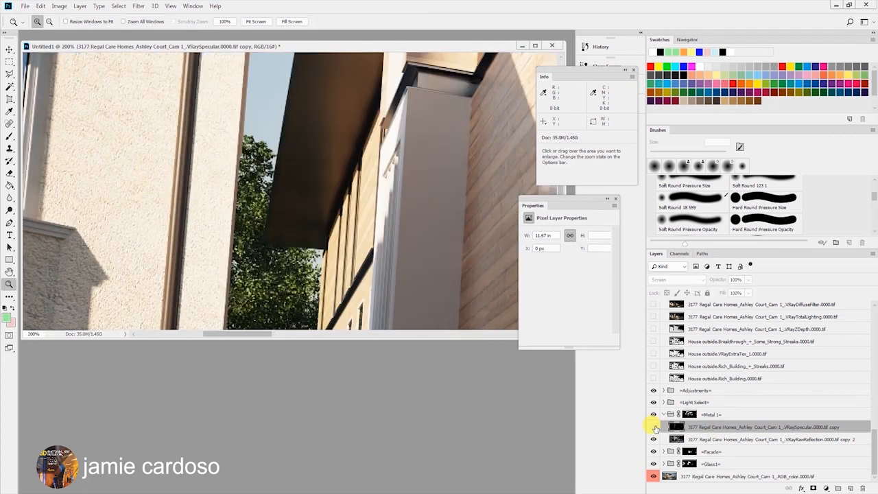
click(654, 427)
alt+click(245, 175)
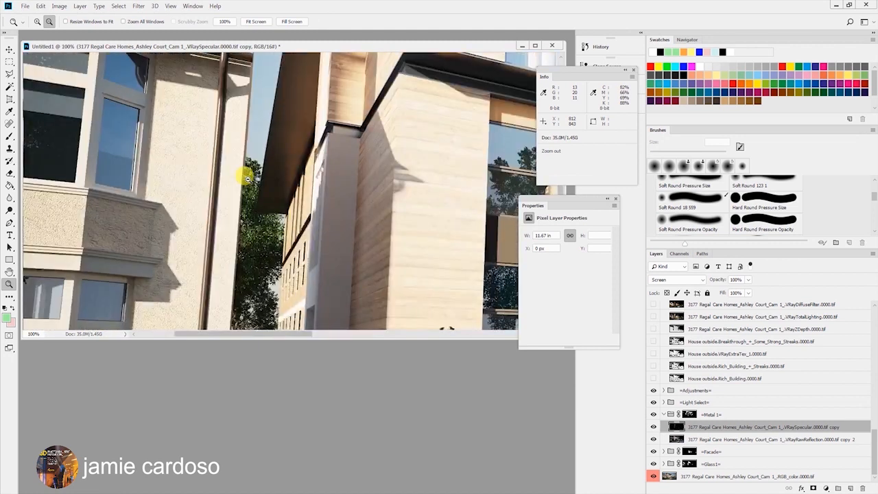
alt+click(245, 178)
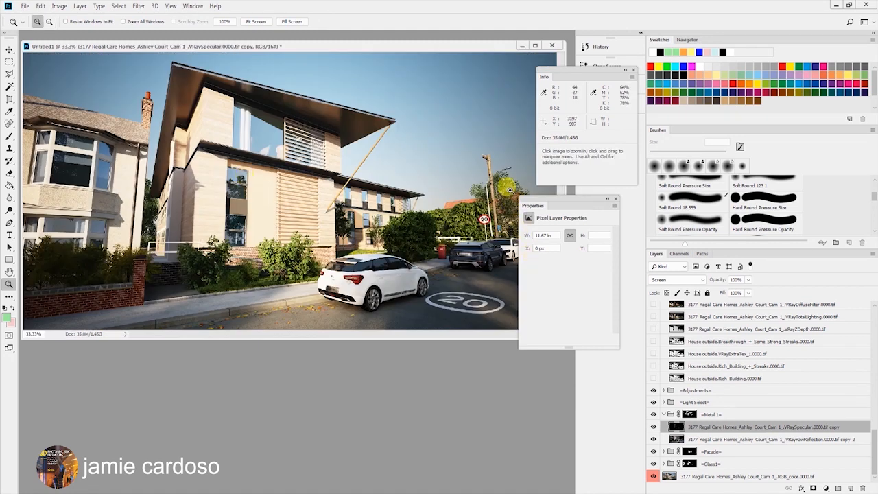
Step: Examine the street lamp up close with the VRaySpecular copy hidden and shown
click(508, 180)
click(510, 179)
click(654, 428)
click(654, 428)
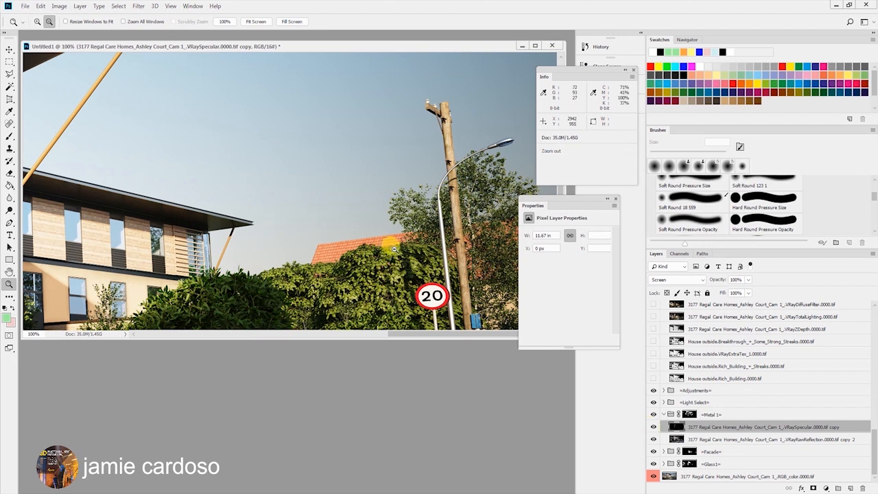
alt+click(394, 249)
alt+click(395, 250)
Step: Load the =Metal 1= group mask as a selection and subtract the street lamp from it with the Rectangular Marquee
ctrl+click(677, 429)
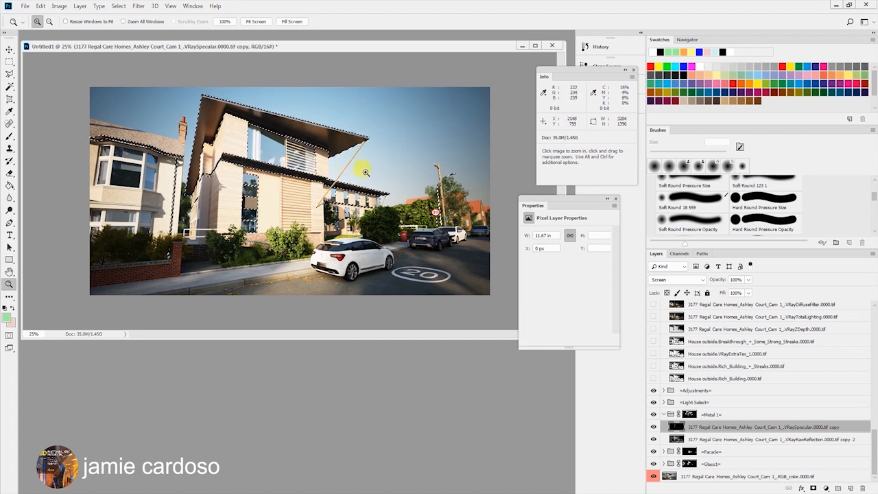
click(9, 62)
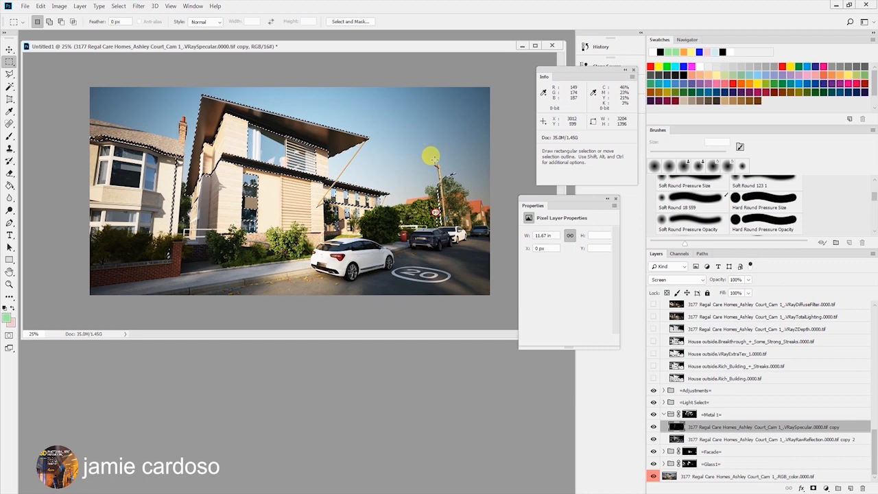
key(alt)
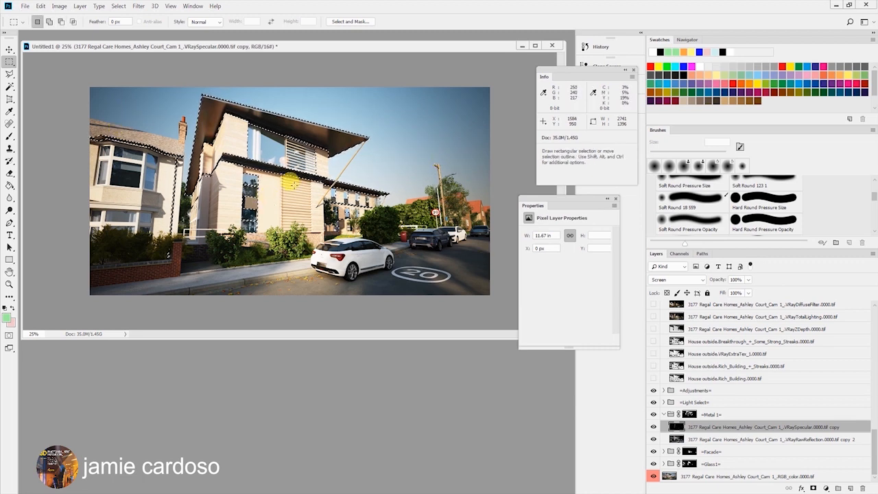
Step: Subtract the tall ground-floor window panels on the main facade from the selection with the Polygonal Lasso
key(z)
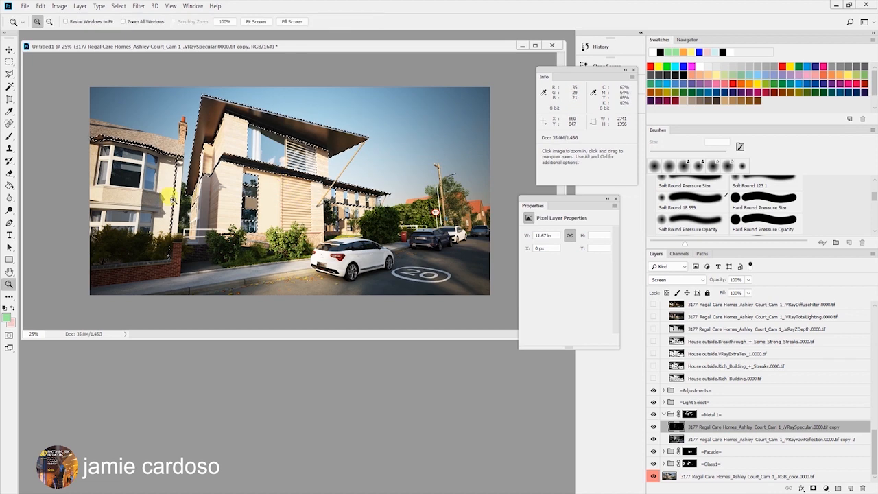
click(261, 173)
click(261, 166)
click(265, 165)
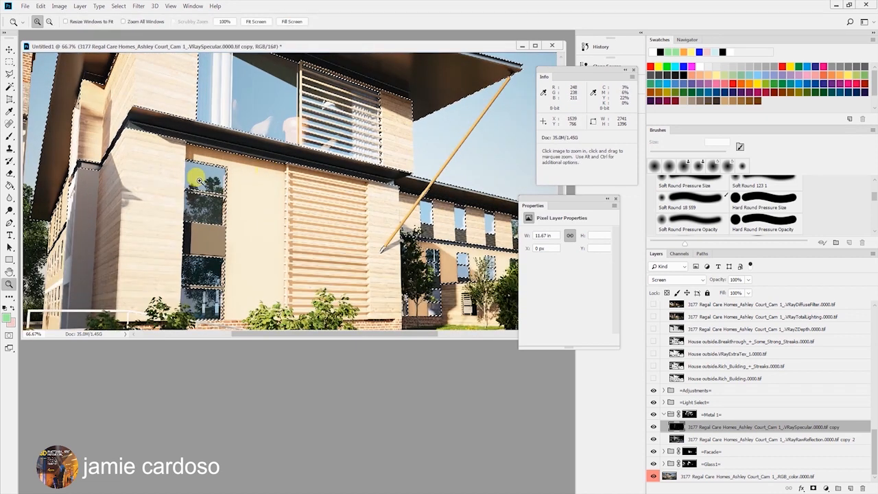
click(9, 74)
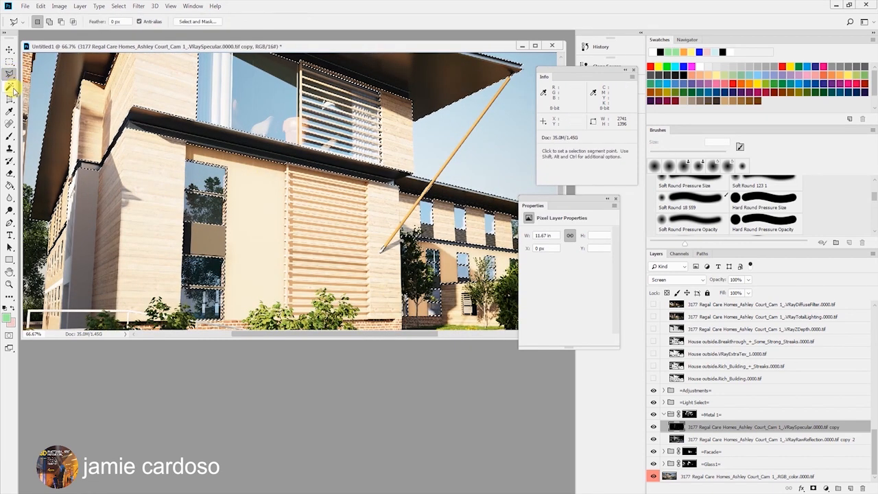
click(223, 171)
key(Escape)
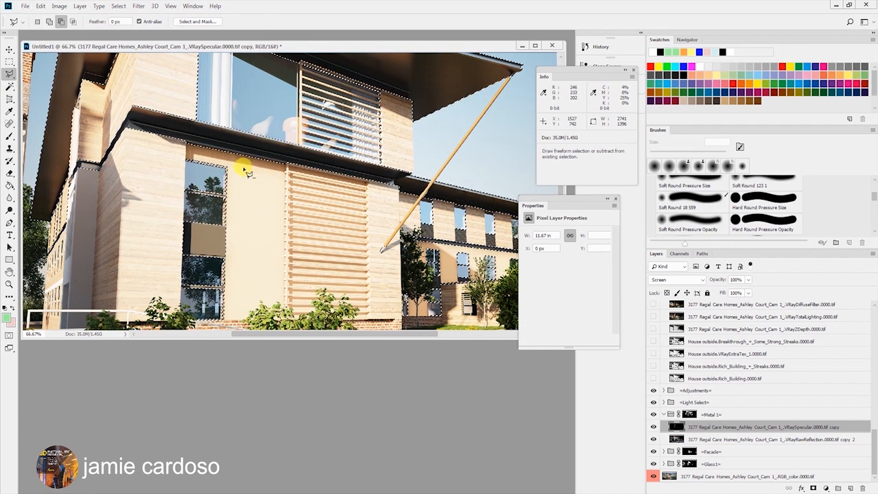
click(255, 168)
click(162, 322)
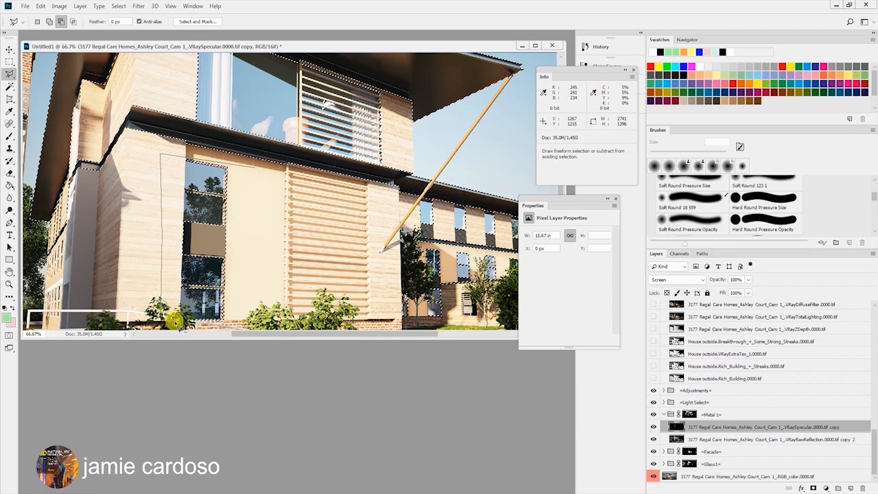
click(263, 322)
click(267, 233)
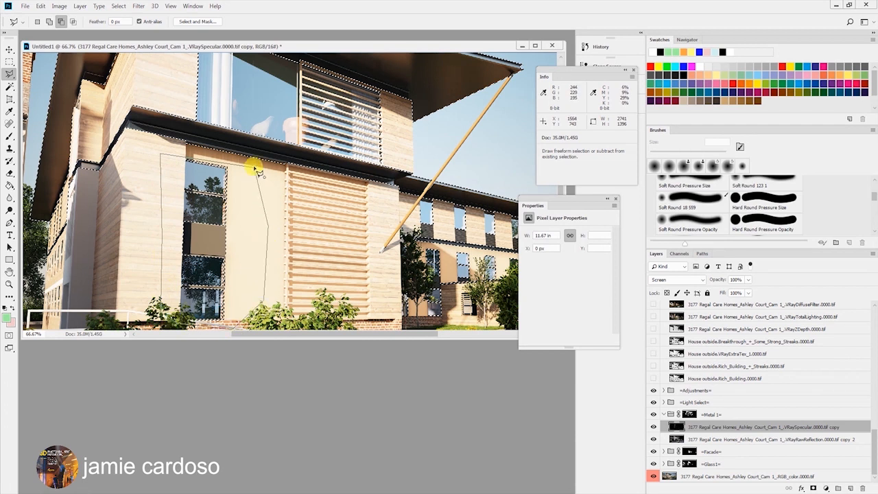
click(255, 169)
Step: Add a Hue/Saturation adjustment masked by the metal selection and set its Saturation to -7
key(z)
alt+click(263, 176)
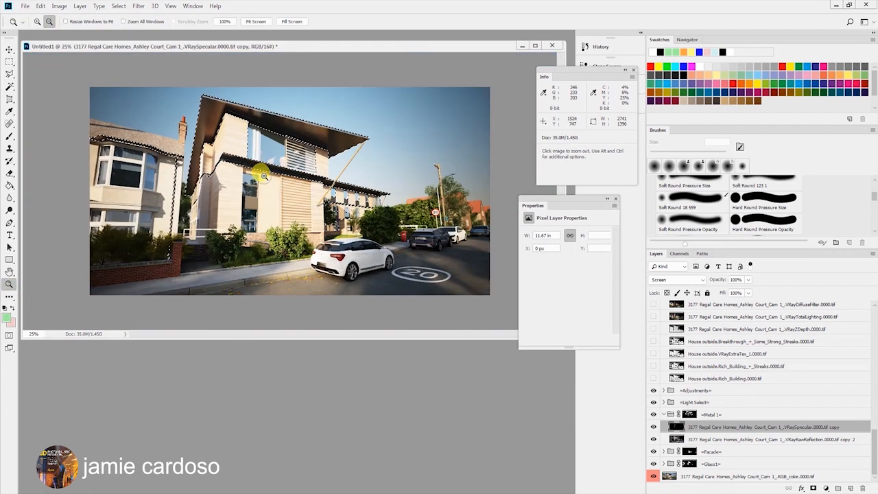
click(826, 488)
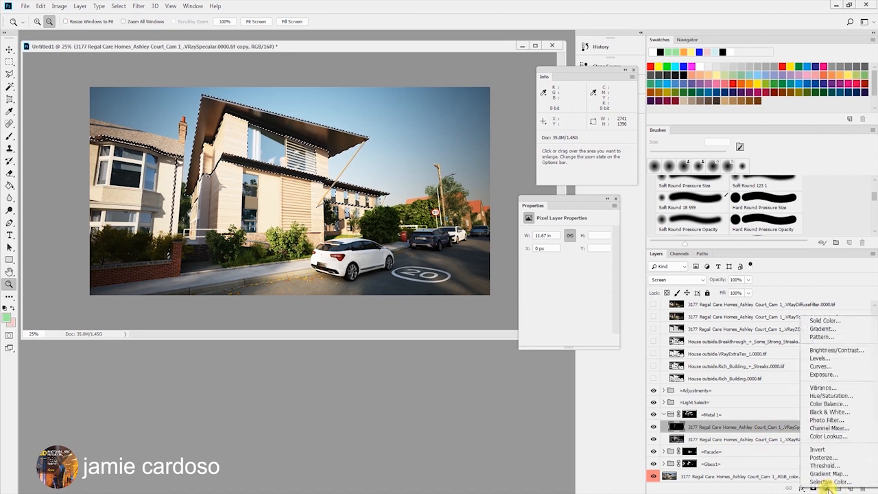
click(832, 396)
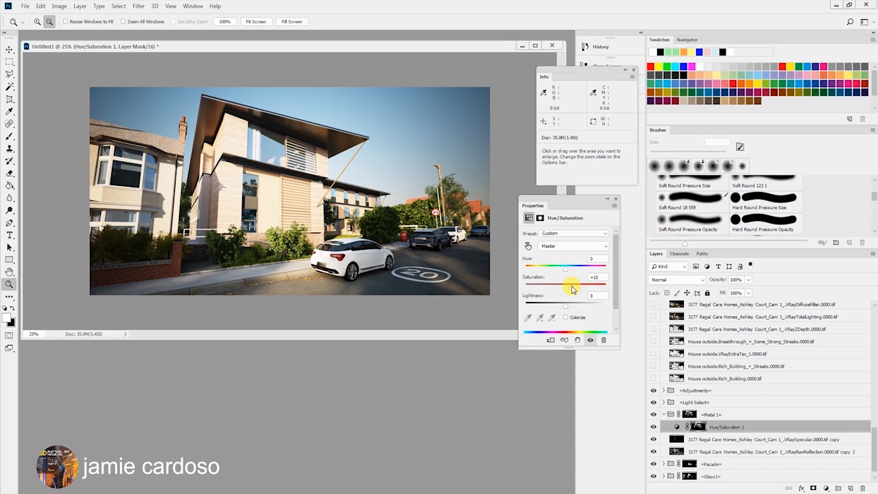
Step: Examine the desaturated metal on the roof, fascia and drainpipe up close and in the full image
alt+click(167, 169)
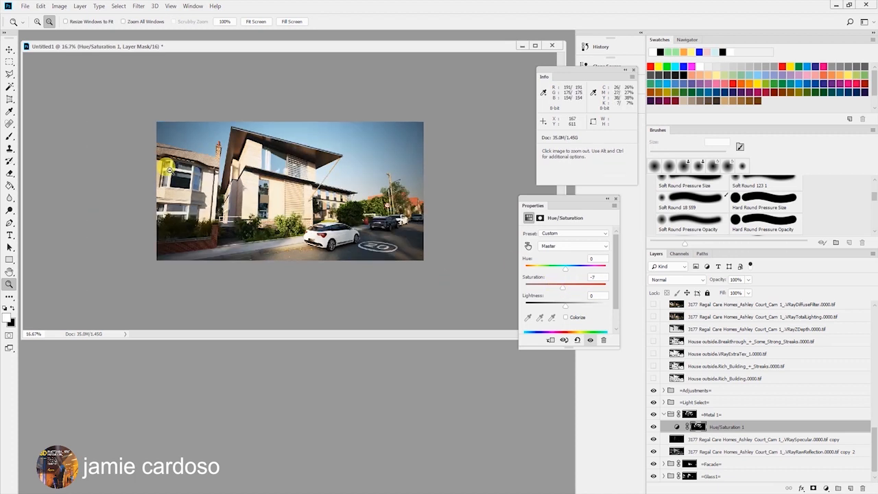
alt+click(170, 168)
alt+click(171, 167)
click(226, 183)
click(222, 182)
click(218, 177)
click(206, 182)
click(110, 174)
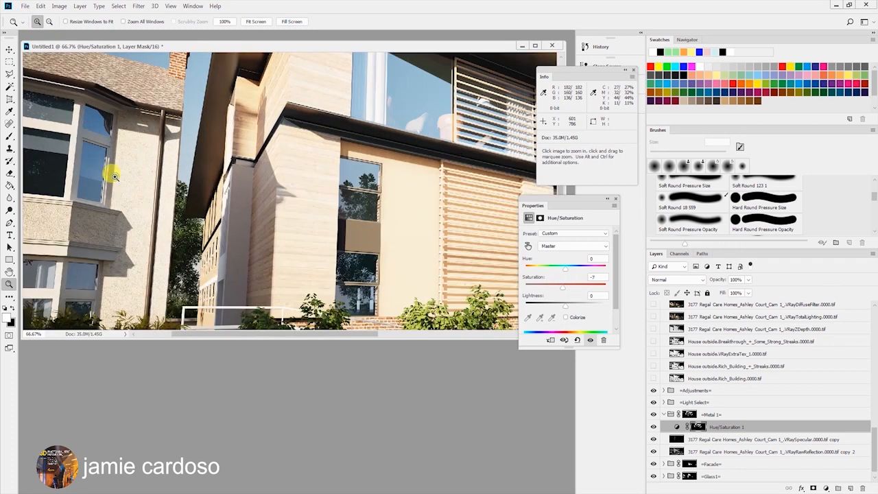
key(ctrl+0)
click(197, 104)
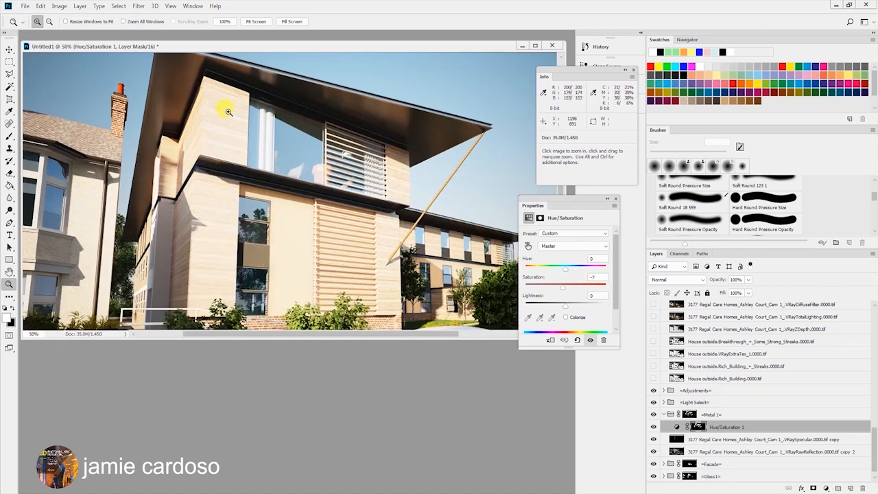
alt+click(245, 255)
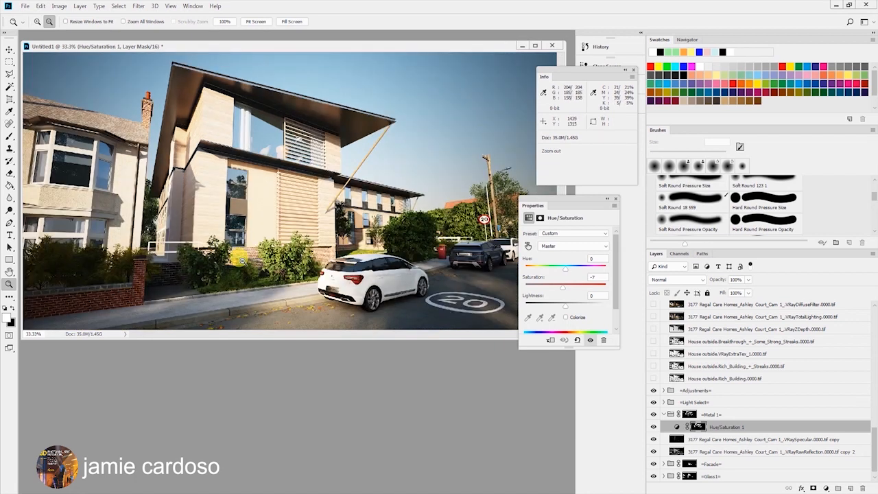
Step: Collapse the =Metal 1= group, then show and select the House outside.MultiMatteElement_6.0000.tif layer
click(763, 413)
click(664, 414)
drag(874, 439, 874, 324)
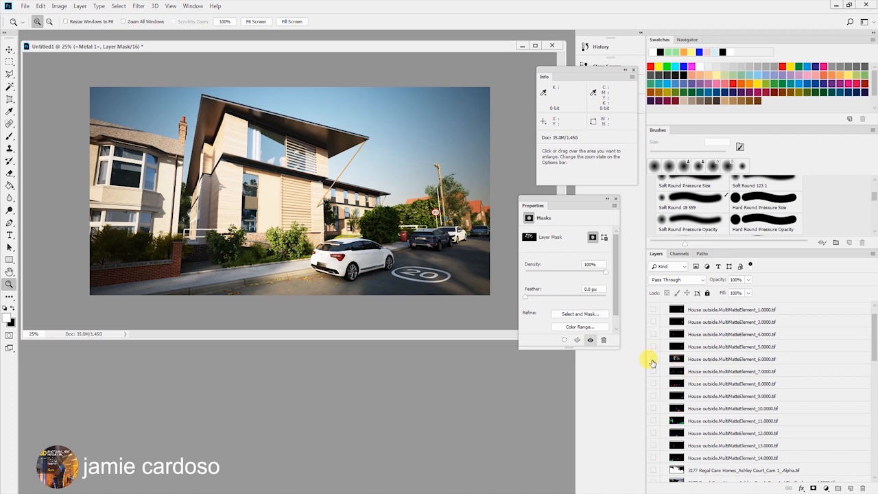
click(653, 359)
click(697, 360)
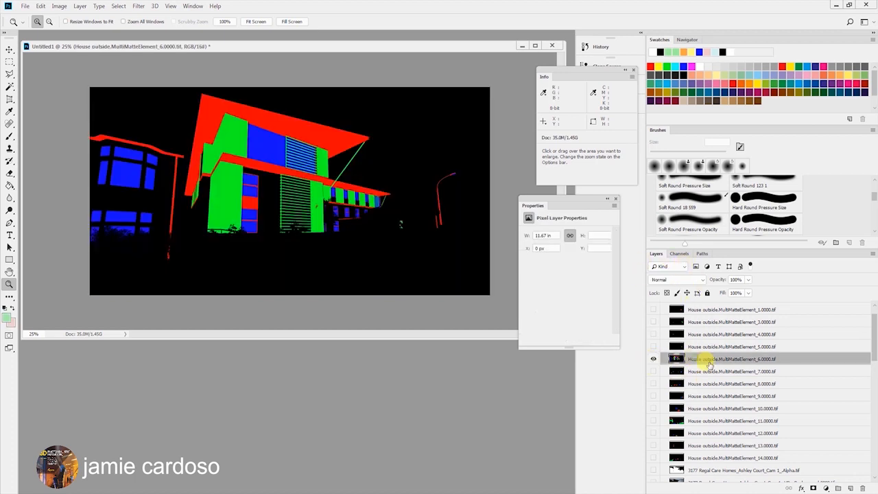
Step: Load the green channel of the House outside.MultiMatteElement_6.0000.tif layer as a selection and hide that layer
click(680, 254)
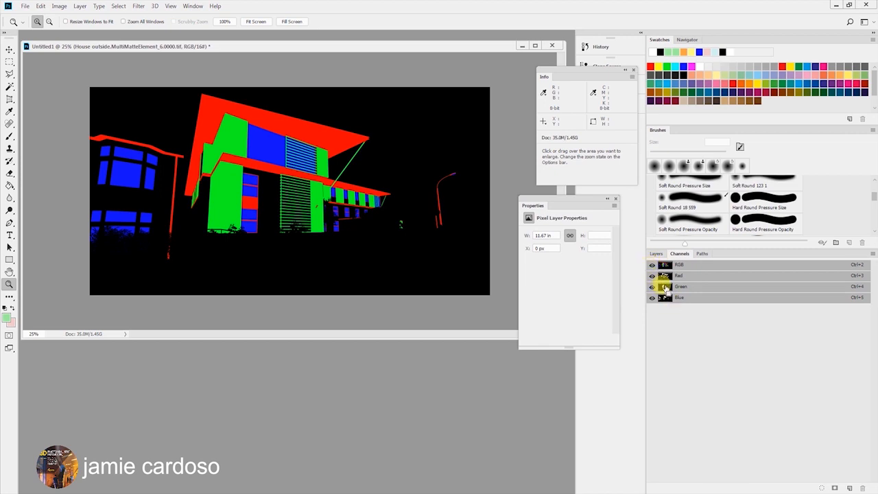
ctrl+click(665, 287)
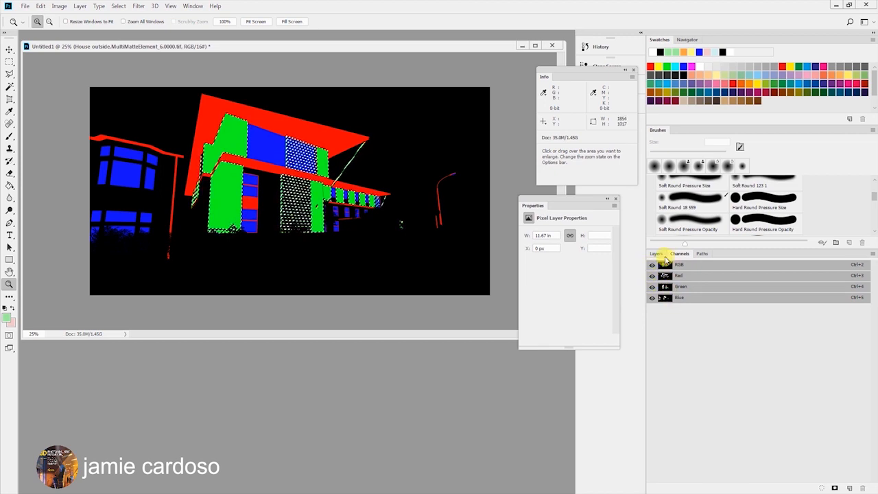
click(656, 254)
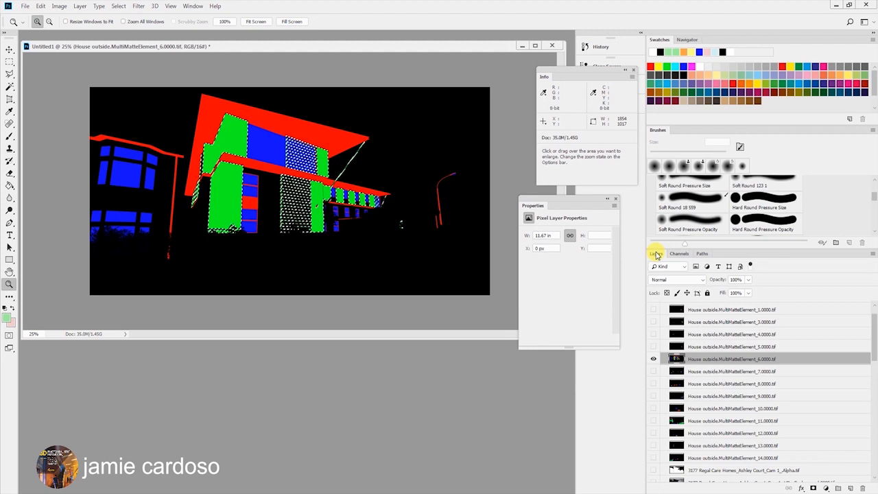
click(654, 361)
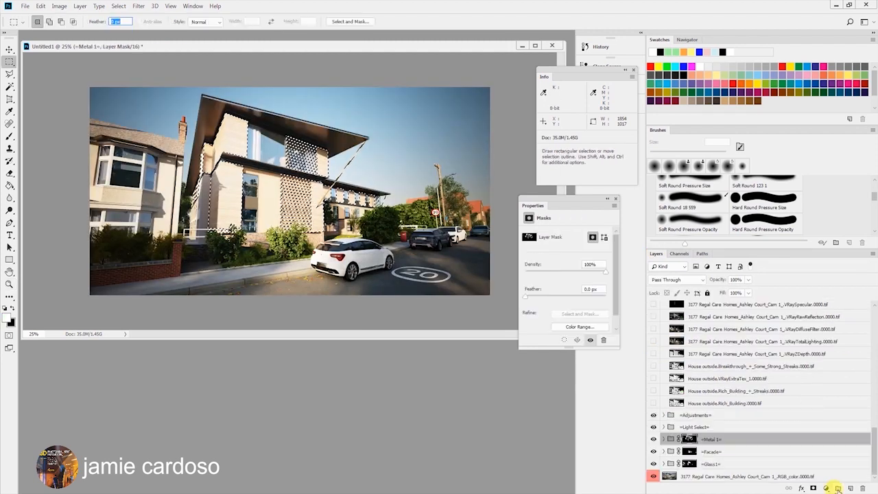
Step: Create a group above =Metal 1=, mask it with the active selection and name it =Wood=
click(839, 489)
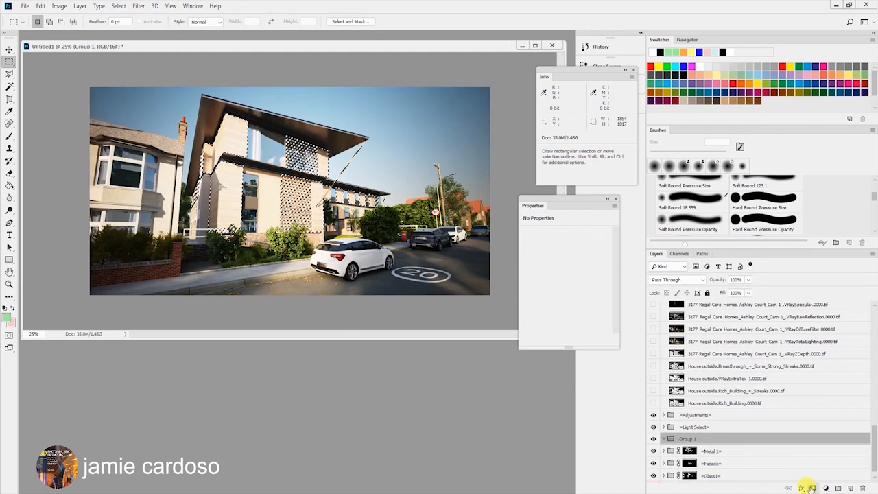
click(813, 488)
double_click(710, 439)
text(=wo)
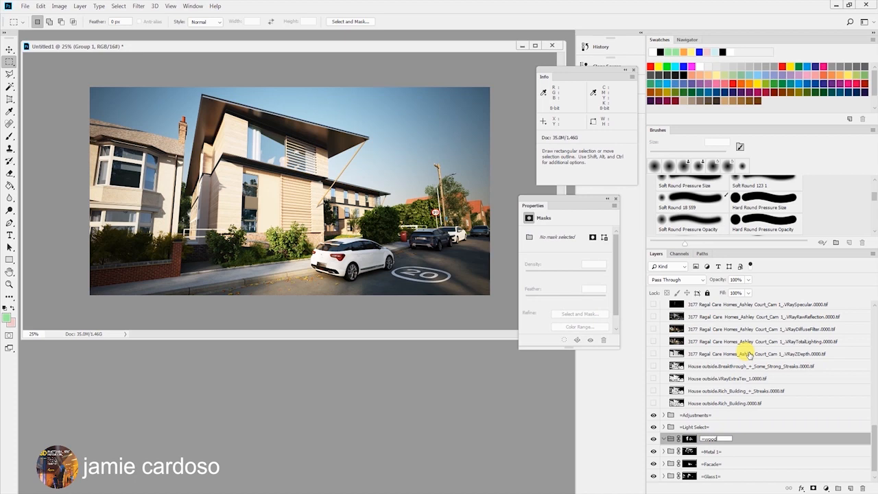
text(od=)
key(Return)
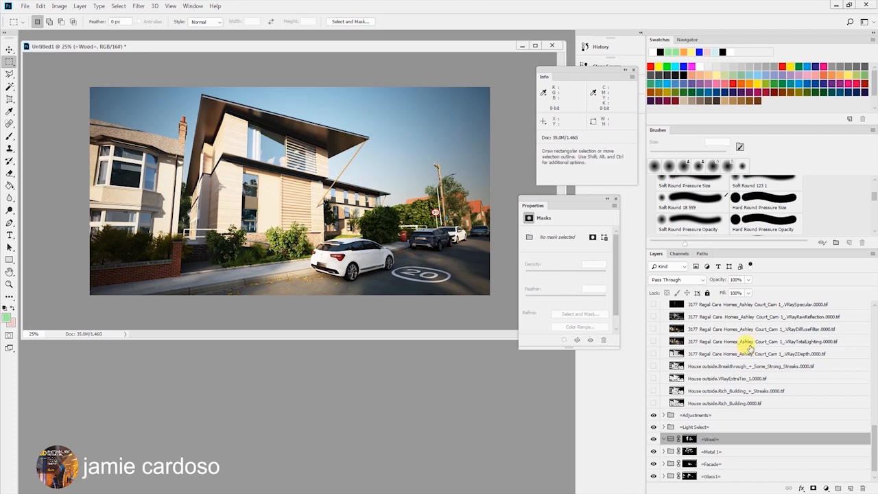
Step: Duplicate the Rich_Building_+_Streaks and Rich_Building layers from the =Facade= group into the =Wood= group
click(664, 452)
scroll(736, 452, down, 3)
click(738, 432)
click(664, 404)
click(694, 452)
click(663, 452)
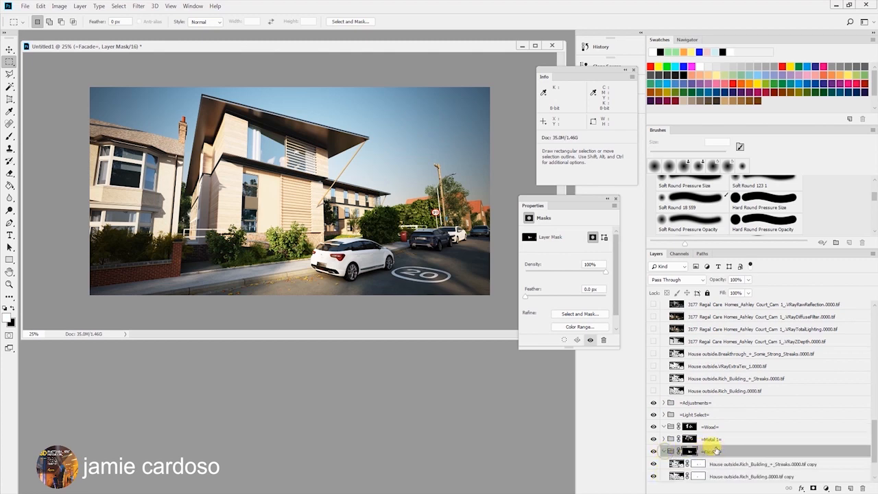
scroll(712, 448, down, 4)
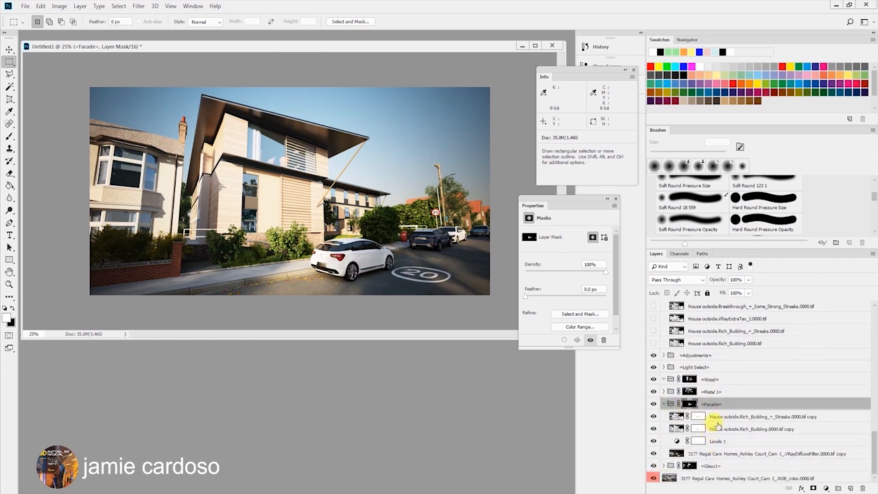
click(718, 417)
shift+click(717, 429)
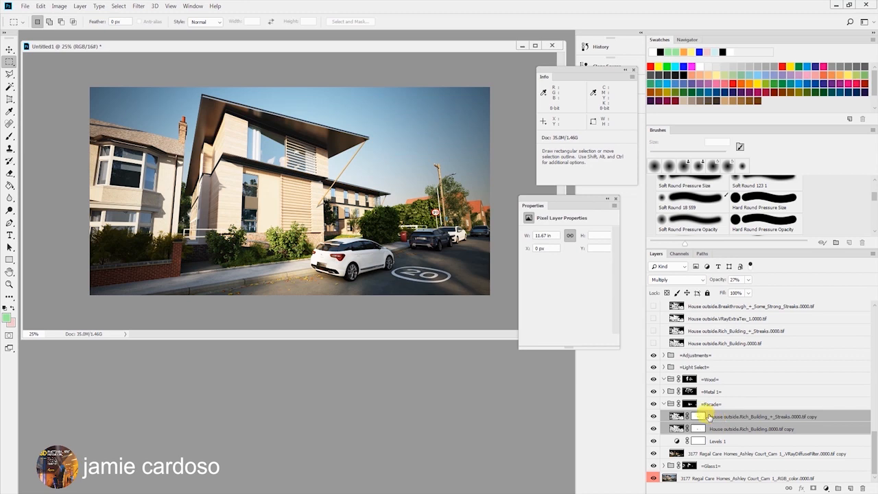
key(alt)
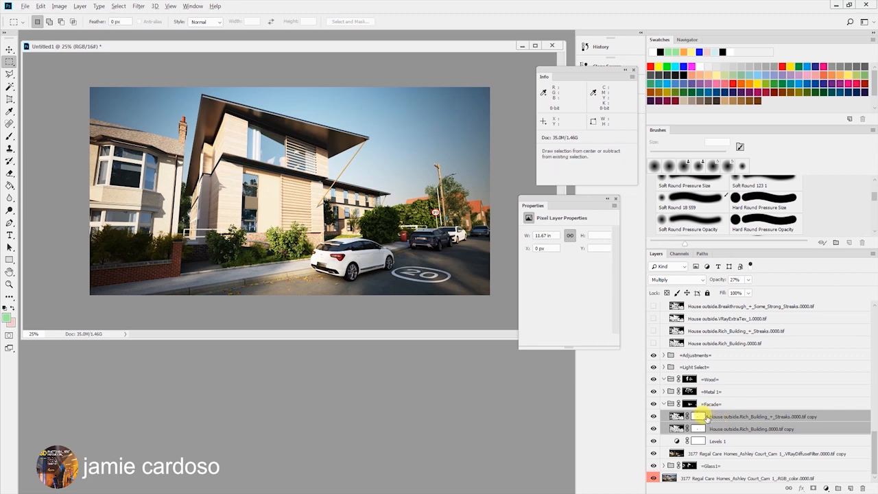
drag(722, 417, 719, 394)
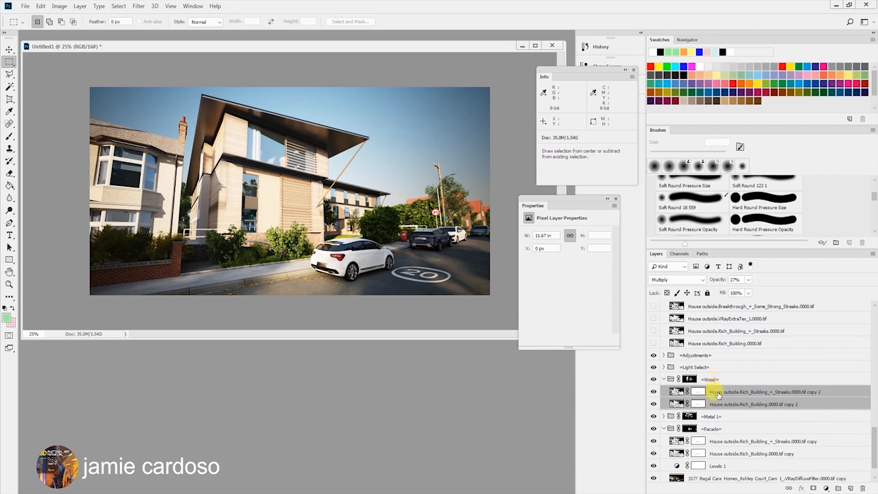
Step: Delete the inherited layer masks from both Rich_Building copies in the =Wood= group
click(711, 404)
right_click(712, 405)
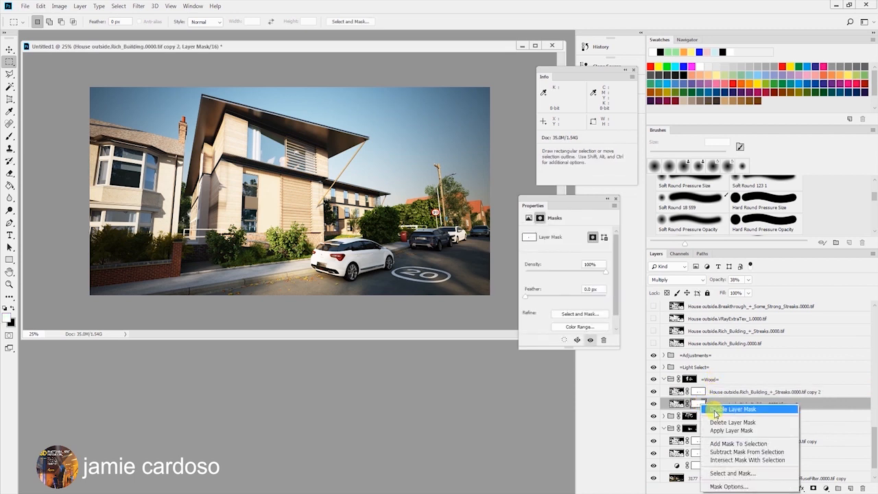
click(716, 412)
right_click(705, 404)
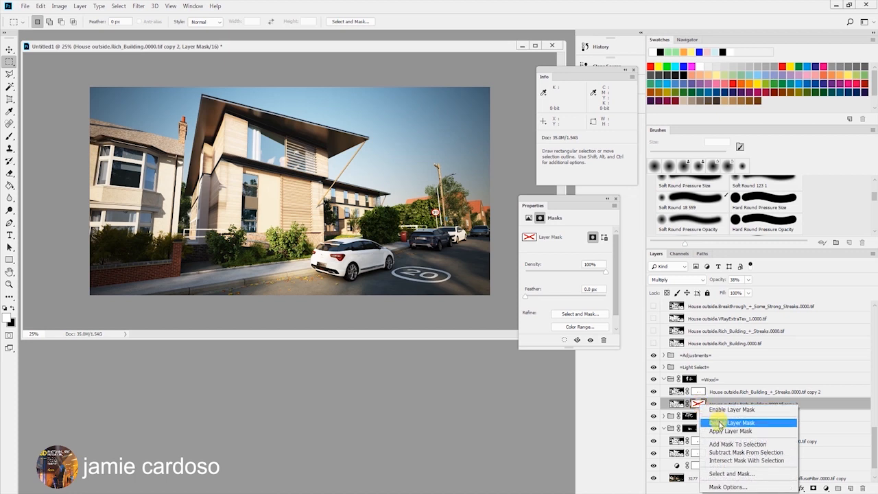
click(718, 423)
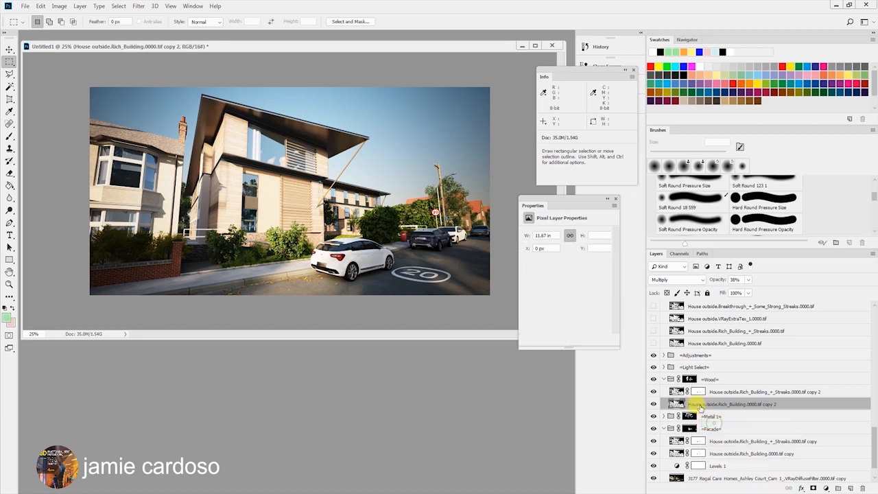
click(698, 392)
right_click(703, 393)
click(707, 398)
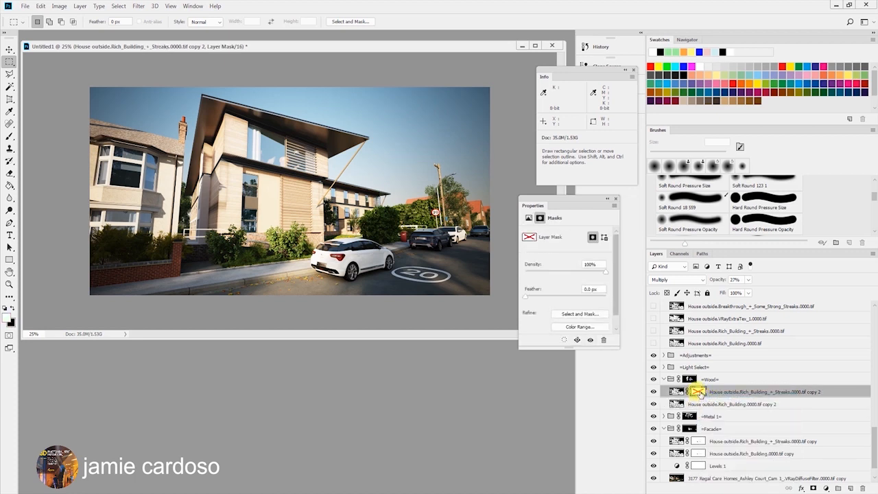
right_click(698, 391)
click(721, 411)
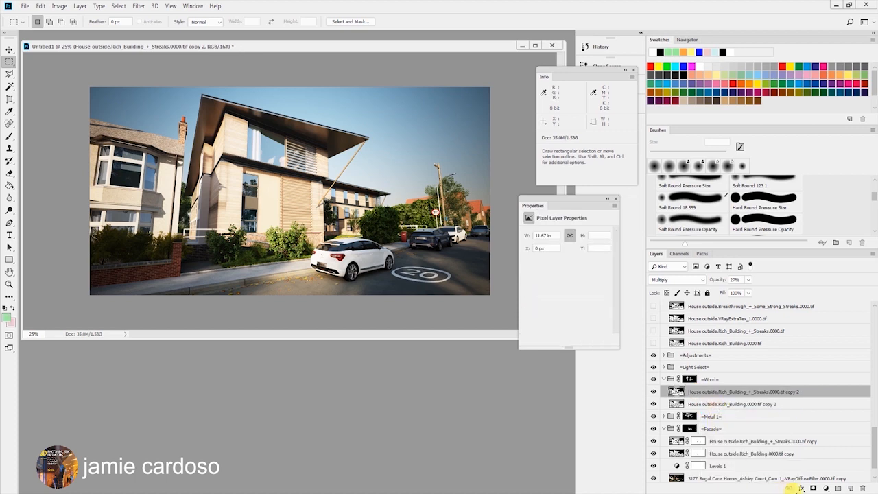
Step: Add blank layer masks to both Rich_Building copies in =Wood= and leave only the one without streaks visible
click(812, 489)
click(700, 407)
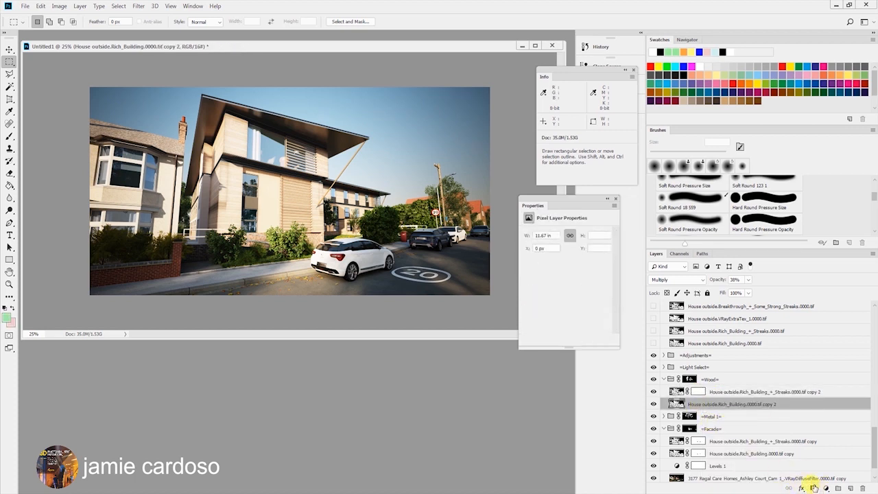
click(814, 489)
click(654, 404)
click(654, 404)
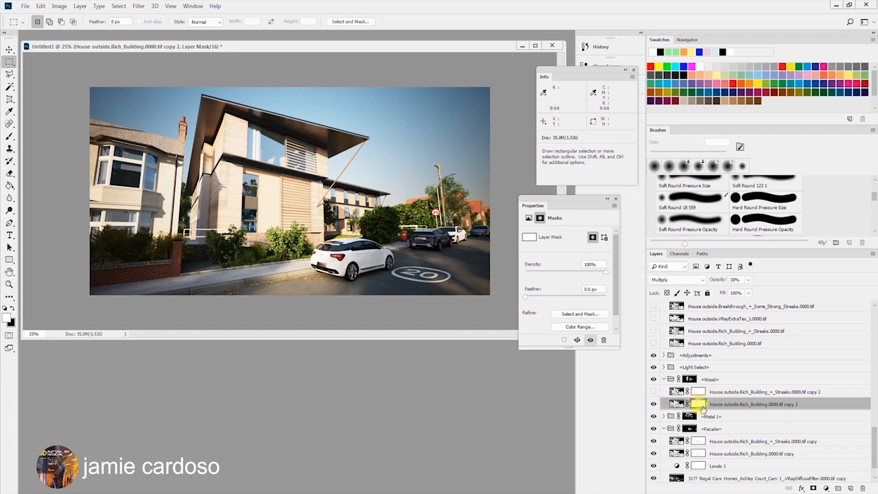
Step: Paint the mask of the Rich_Building copy in =Wood= over the wood cladding with a 45 px black brush at 29% opacity
click(10, 283)
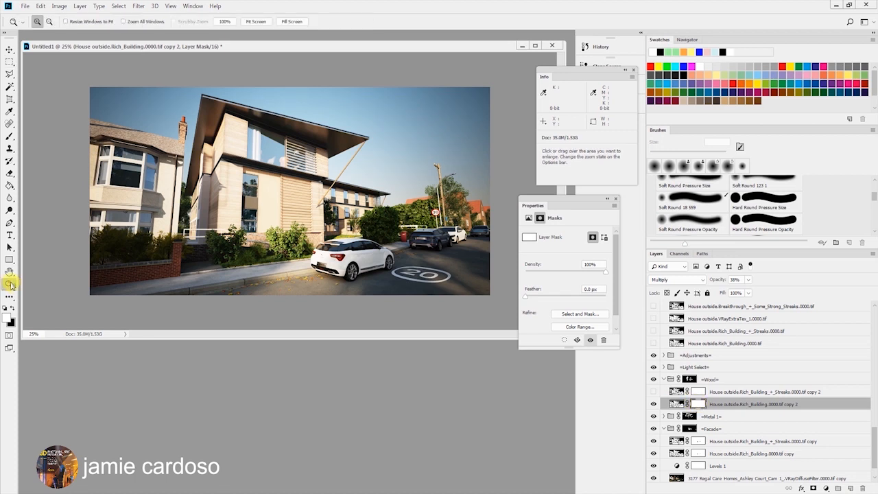
click(219, 177)
click(10, 135)
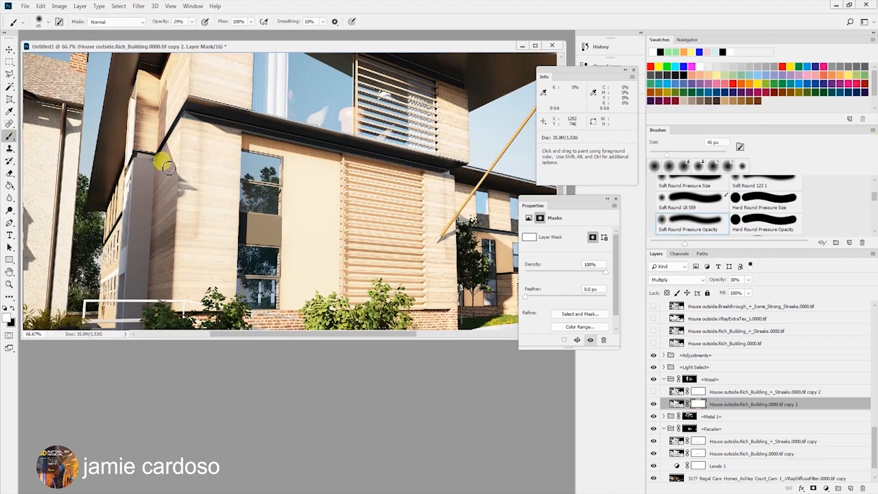
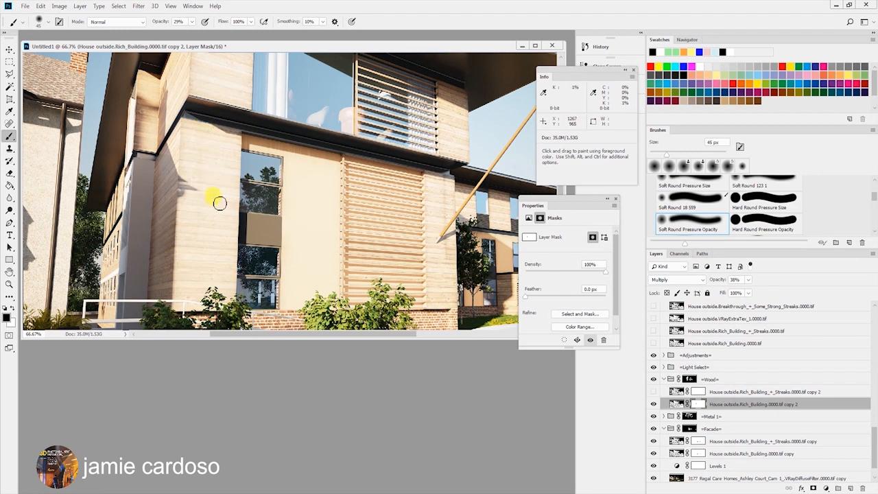
drag(338, 141, 249, 108)
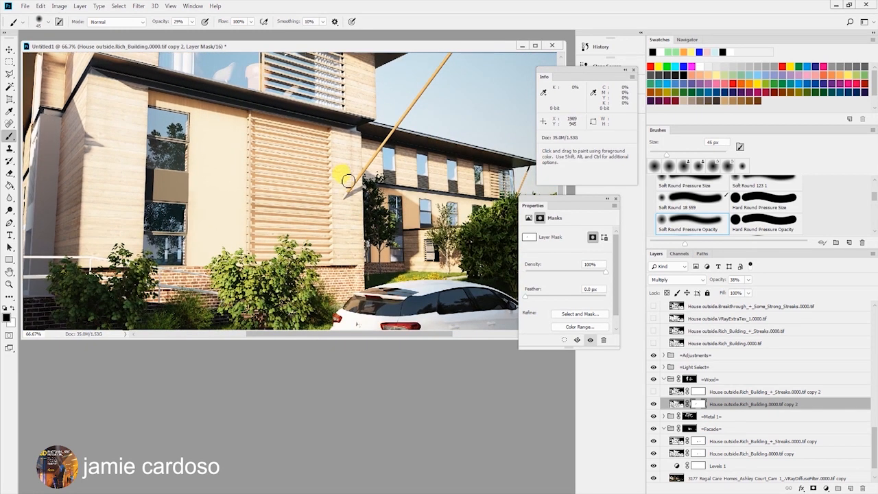
drag(330, 153, 334, 221)
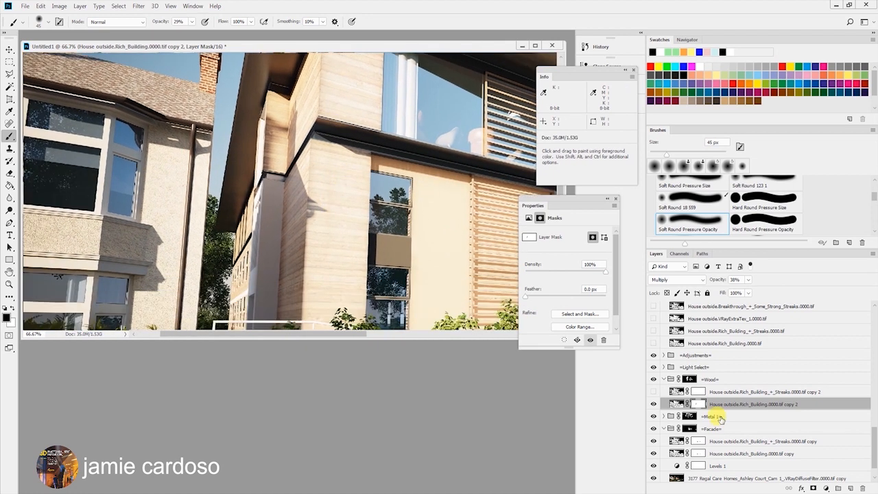
Step: Compare the wood cladding with and without the Rich_Building copy in the =Wood= group
click(655, 405)
click(654, 405)
click(655, 404)
click(654, 405)
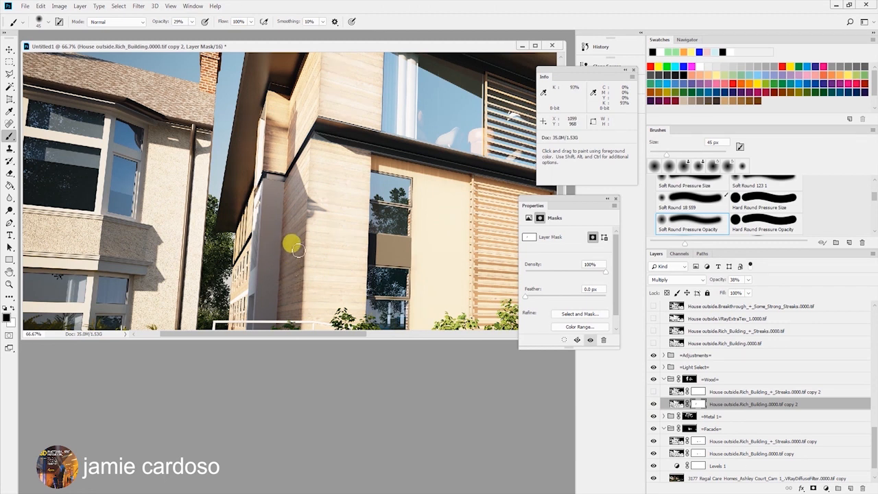
click(653, 405)
click(654, 405)
click(653, 405)
click(653, 405)
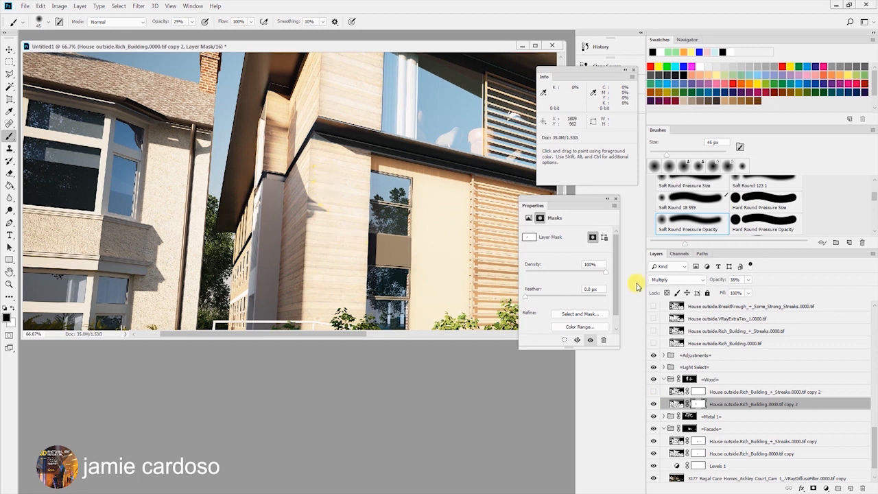
Step: Set the opacity of the Rich_Building copy in =Wood= to 47% and check the whole image
click(748, 280)
drag(751, 294, 755, 294)
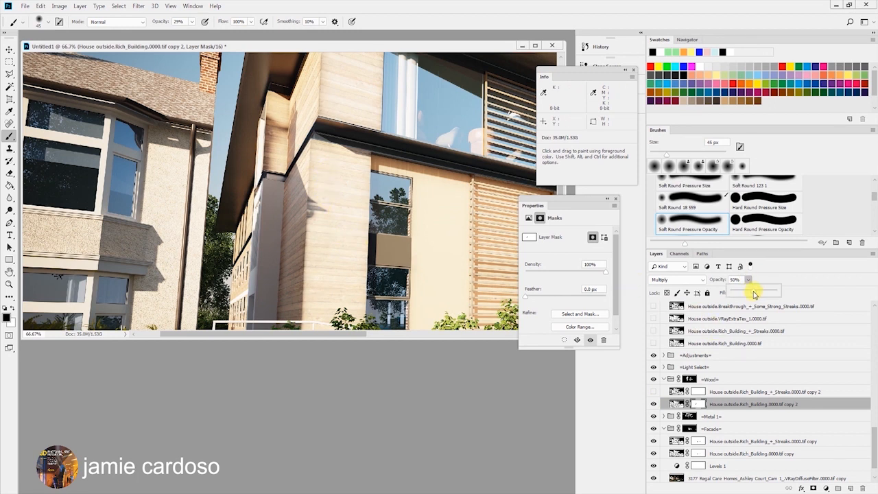
key(z)
alt+click(345, 216)
alt+click(345, 216)
alt+click(345, 217)
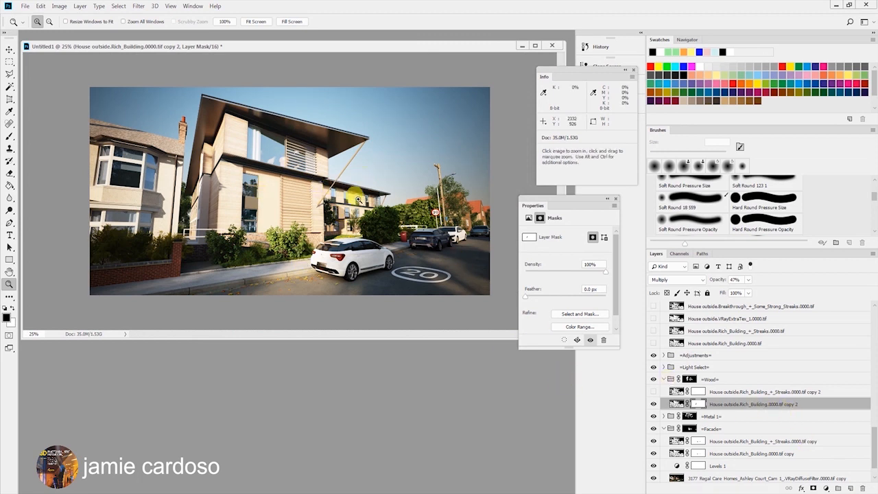
Step: Touch up the Rich_Building copy's mask on the wood strip beside the ground-floor louvres with the 45 px brush at 29% opacity
drag(310, 211, 309, 211)
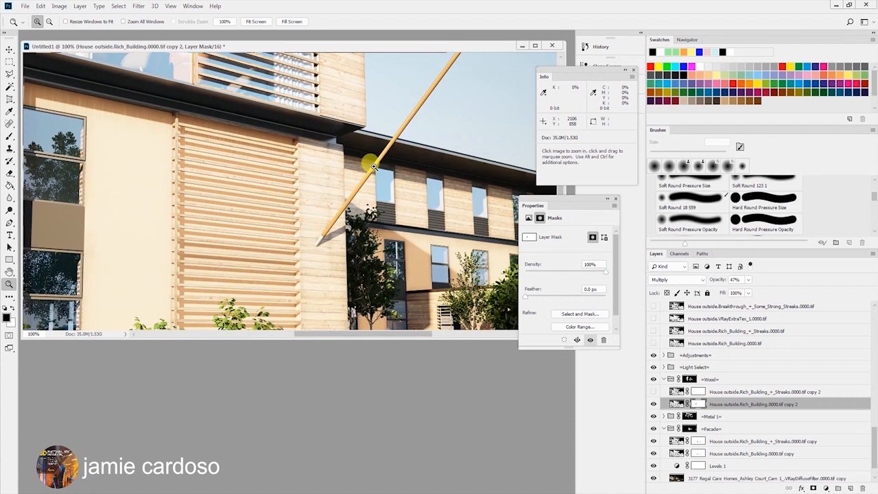
click(8, 136)
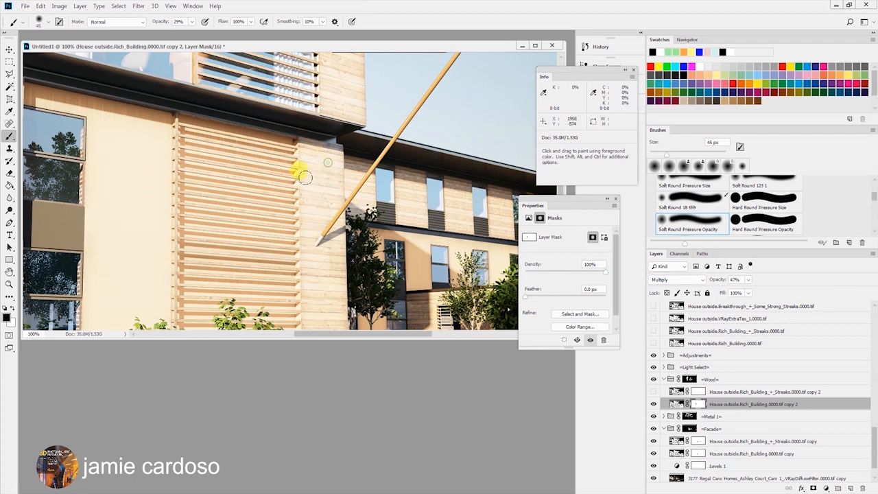
key(z)
alt+click(285, 220)
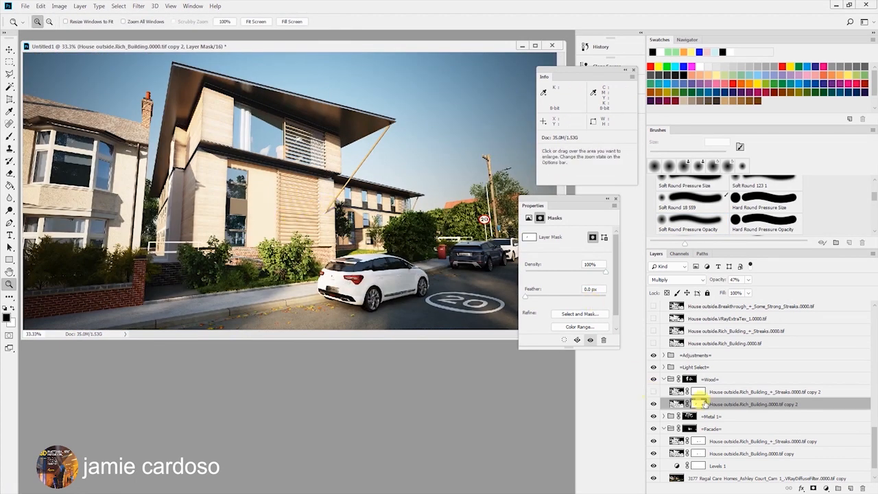
Step: Show the Rich_Building_+_Streaks copy in =Wood= and paint its mask over the wood cladding with the 45 px black brush at 29% opacity
click(731, 392)
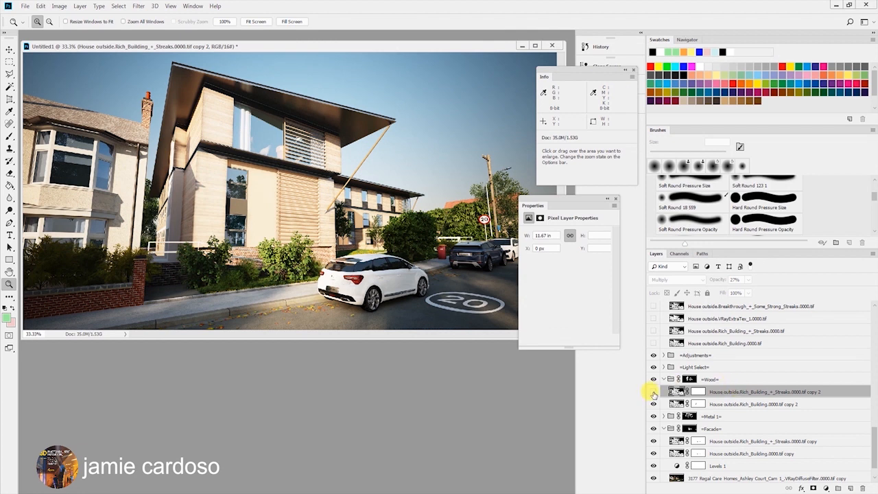
click(652, 392)
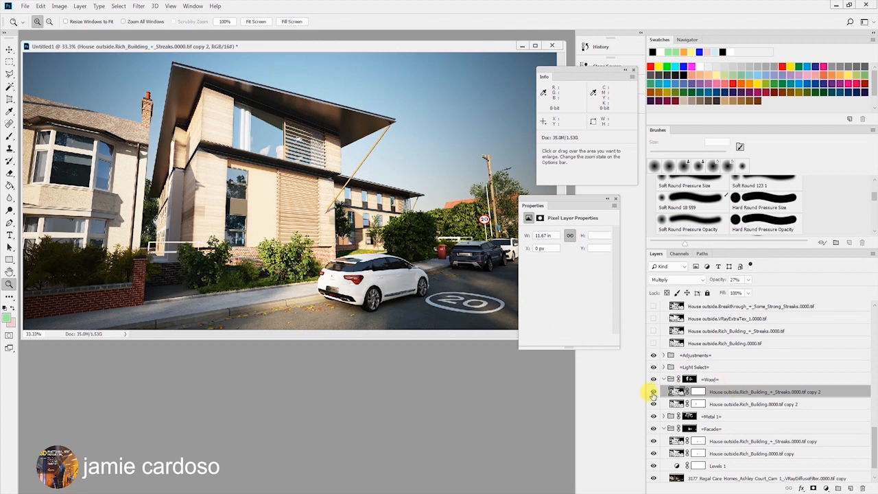
click(188, 194)
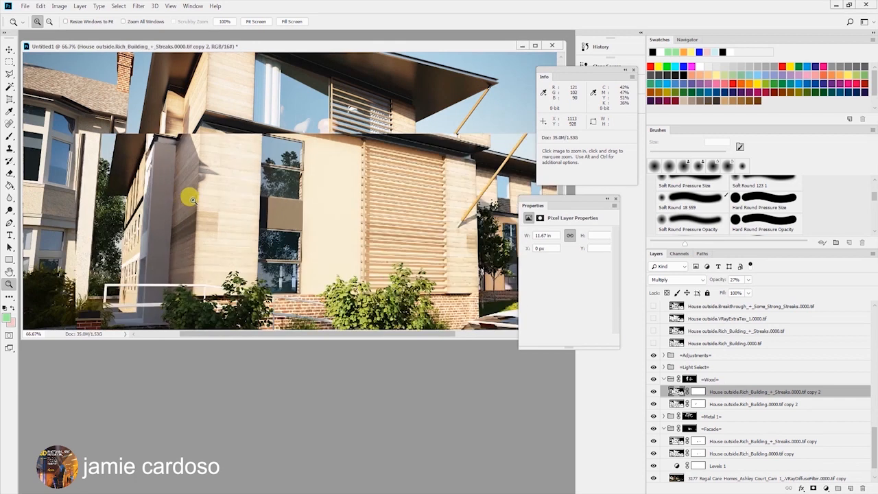
click(9, 136)
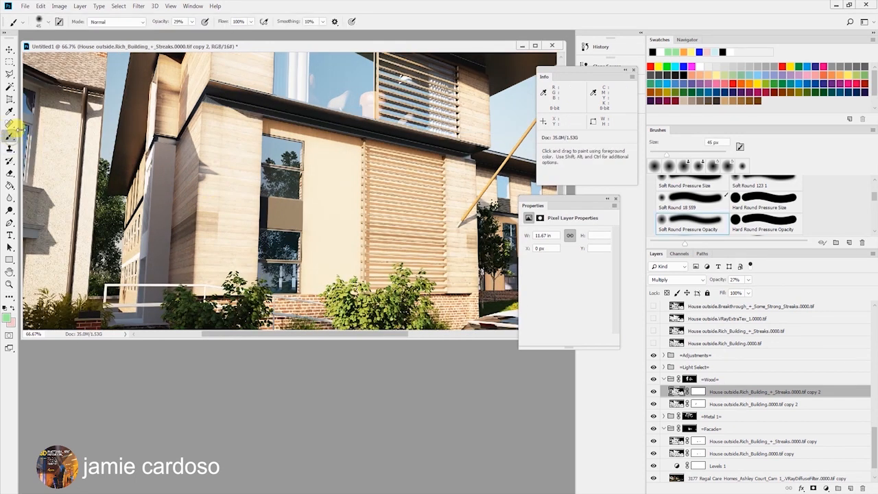
click(700, 392)
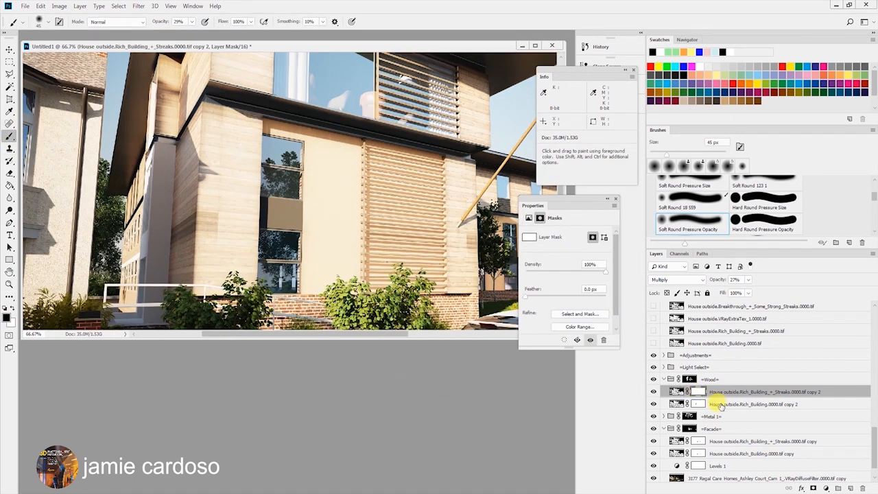
mouse_move(221, 107)
mouse_down()
mouse_move(191, 139)
mouse_move(214, 155)
mouse_up()
mouse_move(213, 253)
mouse_down()
mouse_move(444, 255)
mouse_move(478, 243)
mouse_up()
Step: Touch up the Rich_Building_+_Streaks copy's mask on the wood strip beside the ground-floor louvres and check the whole image
key(z)
click(468, 238)
click(461, 235)
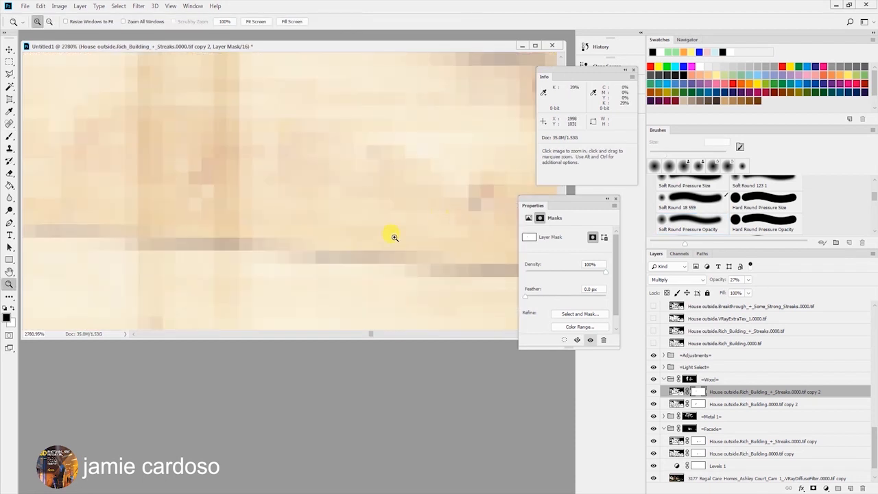
alt+click(387, 232)
alt+click(386, 232)
key(b)
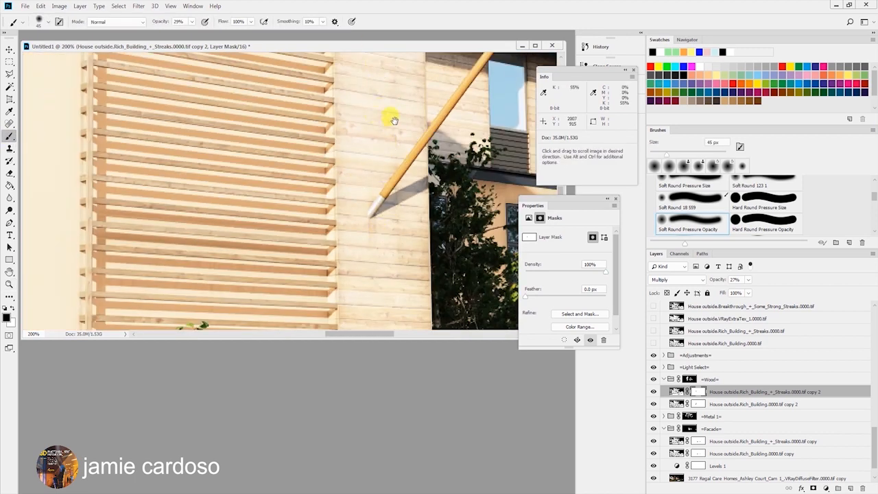
scroll(392, 117, up, 3)
mouse_move(328, 236)
mouse_down()
mouse_move(195, 218)
mouse_move(200, 93)
mouse_move(205, 174)
mouse_move(169, 169)
mouse_move(158, 199)
mouse_move(166, 161)
mouse_move(159, 164)
mouse_move(183, 108)
mouse_move(200, 175)
mouse_move(156, 204)
mouse_up()
key(alt+space)
alt+click(190, 217)
alt+click(186, 216)
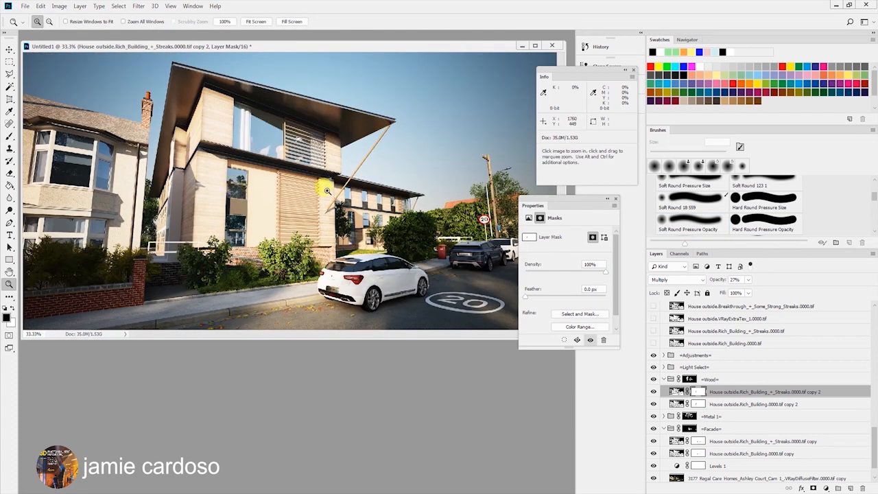
Step: Preview the Breakthrough_+_Some_Strong_Streaks render pass over the image and hide it again
click(733, 320)
click(733, 308)
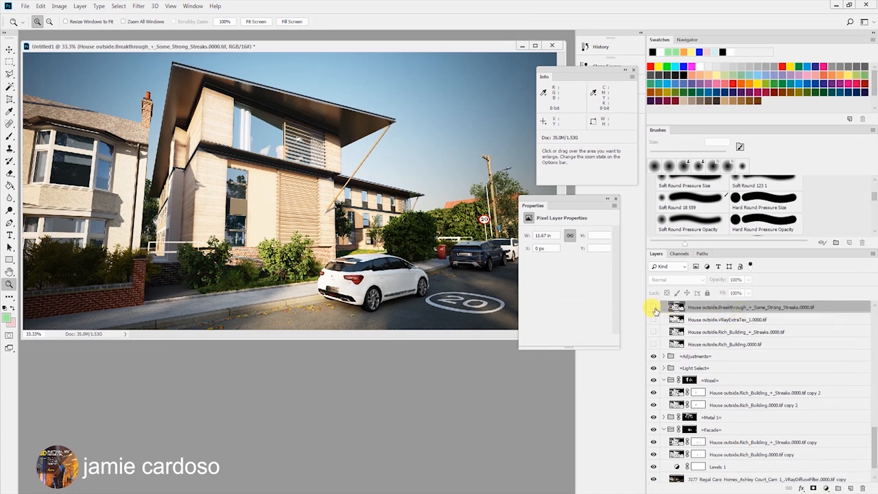
click(654, 308)
click(654, 308)
Step: Compare the wood cladding with and without the Rich_Building_+_Streaks copy in =Wood=, and inspect it at different magnifications
click(737, 396)
click(654, 393)
click(654, 394)
click(654, 394)
click(654, 393)
click(654, 394)
click(654, 393)
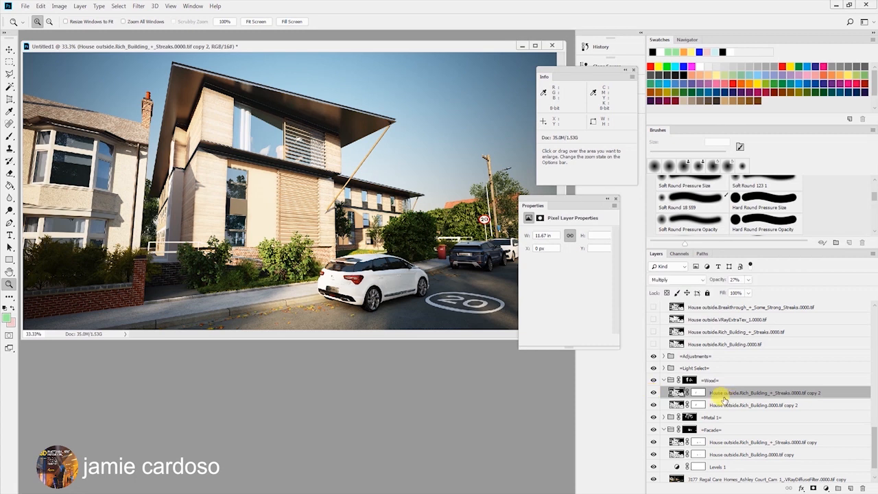
click(177, 214)
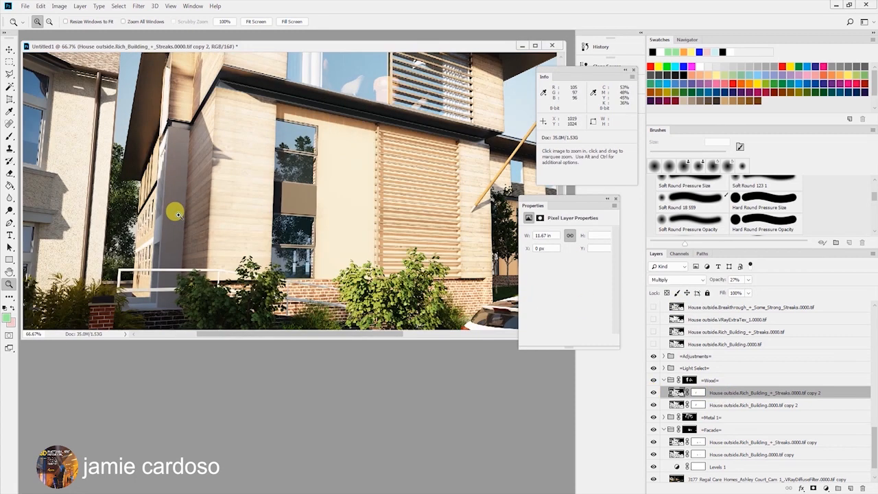
alt+click(334, 198)
alt+click(334, 198)
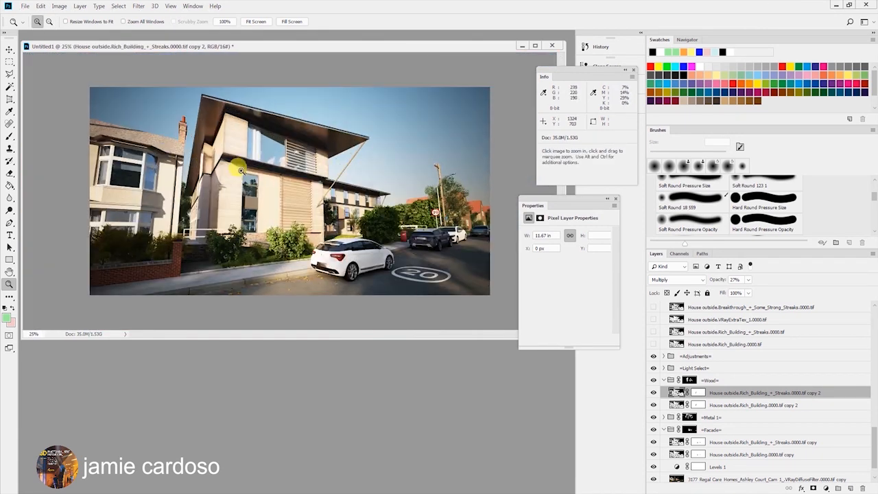
click(245, 168)
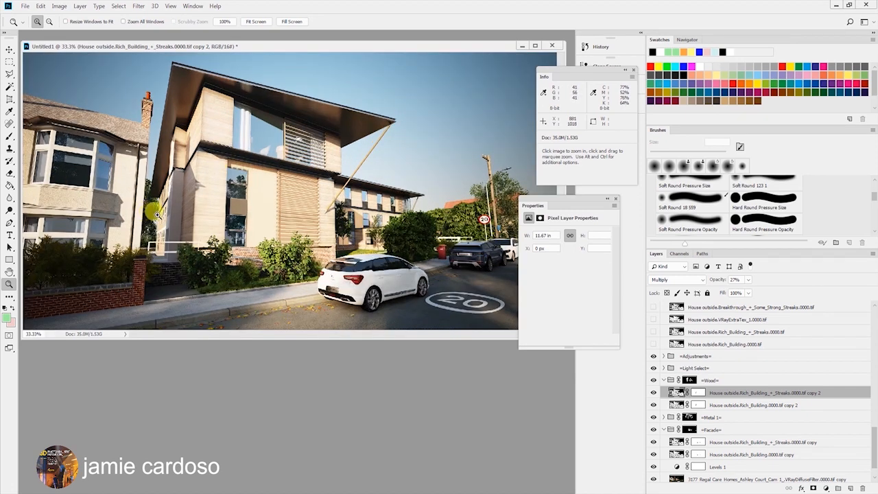
Step: Load the red channel of MultiMatteElement_13 as a selection of the back block, leaving that pass hidden
click(157, 215)
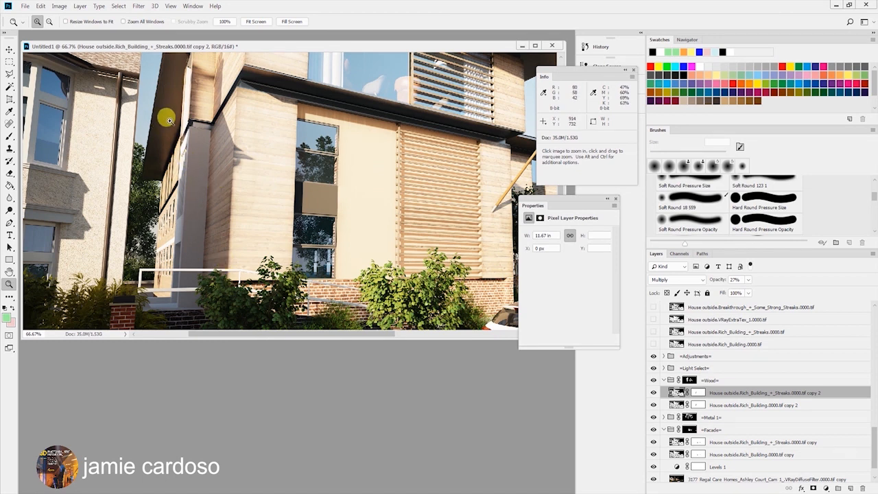
scroll(859, 417, up, 10)
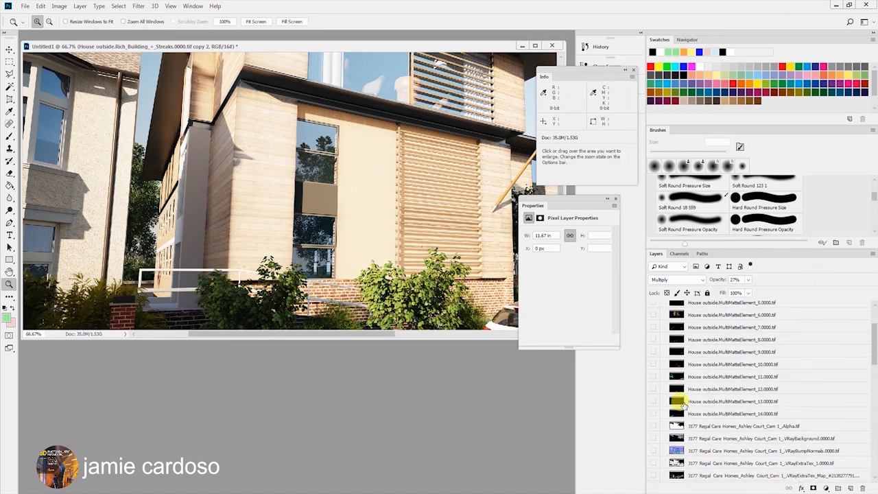
click(654, 403)
click(761, 407)
click(680, 255)
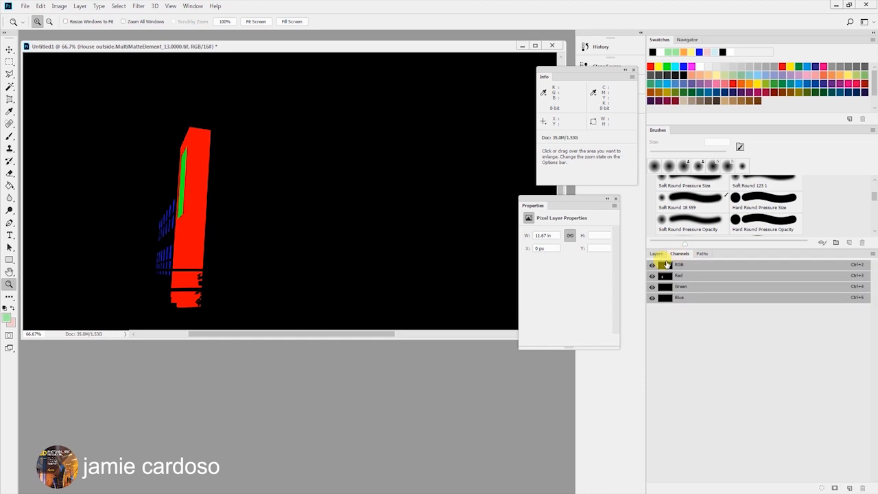
ctrl+click(666, 277)
click(656, 255)
click(654, 403)
Step: Create a group named =back block= above =Wood= and mask it with the selection
scroll(857, 359, down, 10)
click(664, 402)
click(663, 403)
click(726, 426)
click(838, 488)
click(814, 488)
double_click(710, 427)
text(=back block=)
key(Return)
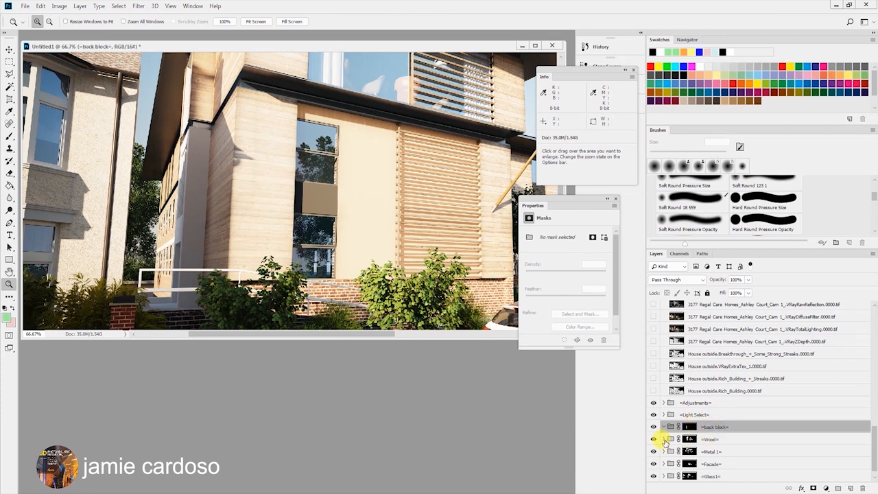
Step: Duplicate the Rich_Building_+_Streaks and Rich_Building copies from =Wood= into the =back block= group
click(664, 440)
scroll(717, 431, down, 1)
click(723, 427)
shift+click(729, 415)
drag(723, 416, 725, 392)
Step: Replace the layer masks of both copies in =back block= with new blank masks
right_click(698, 403)
click(722, 421)
right_click(698, 414)
click(720, 343)
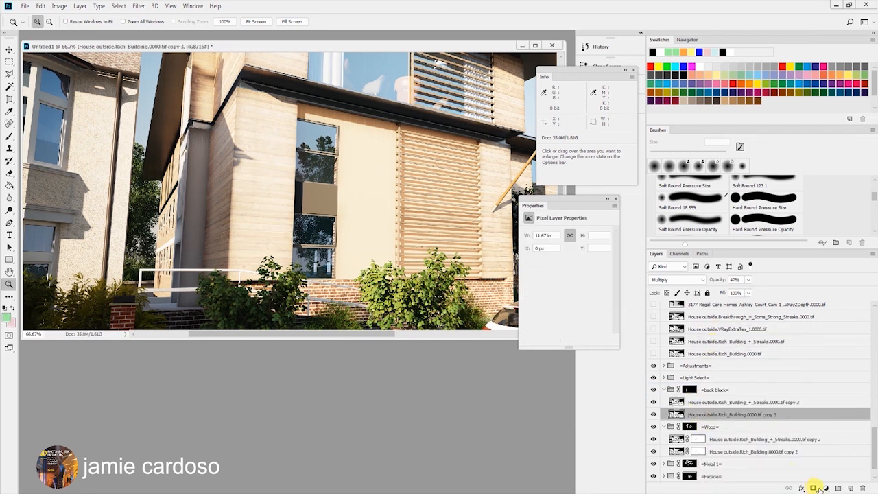
click(814, 487)
click(755, 403)
click(814, 487)
Step: Hide the streaks copy in =back block= and set the opacity of the visible Rich_Building copy to 22%
click(653, 402)
click(654, 415)
click(739, 413)
click(748, 280)
drag(743, 293, 738, 293)
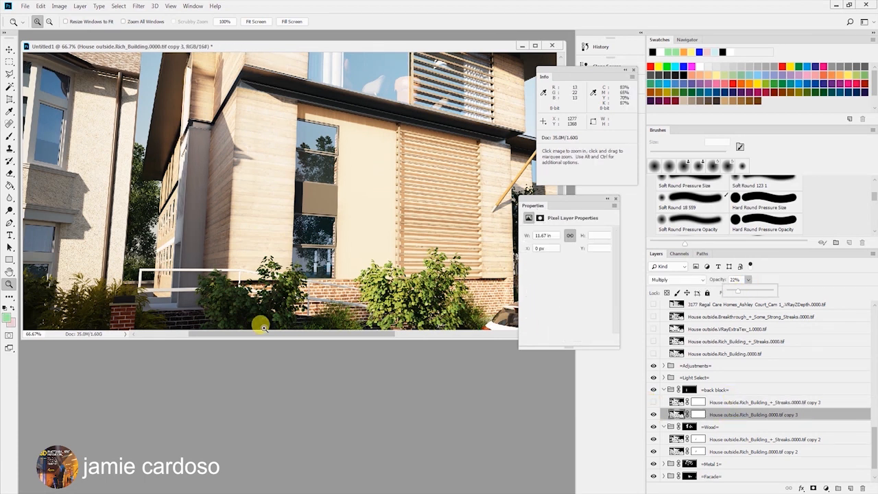
Step: Show the Rich_Building_+_Streaks copy in =back block= and set its opacity to 10%
click(676, 403)
click(654, 403)
click(748, 280)
drag(745, 292, 747, 293)
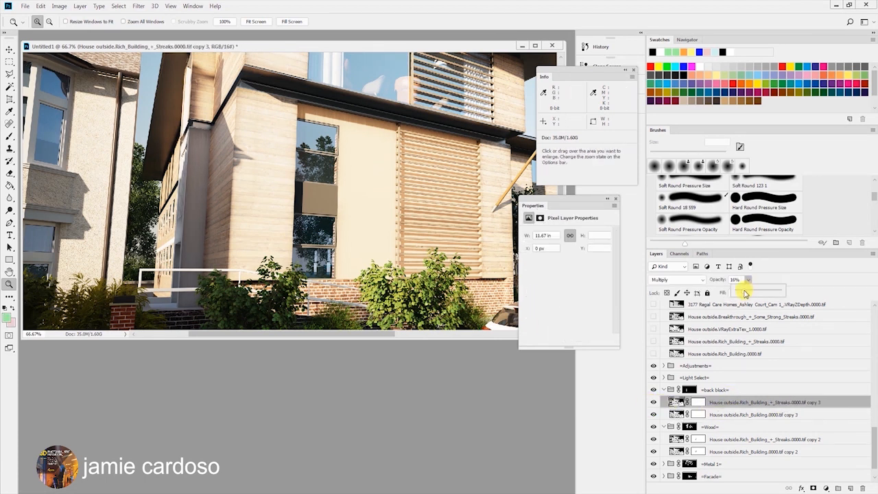
Step: Inspect the back block with its streaks layer mask active, both close up and in the whole image
click(699, 402)
key(b)
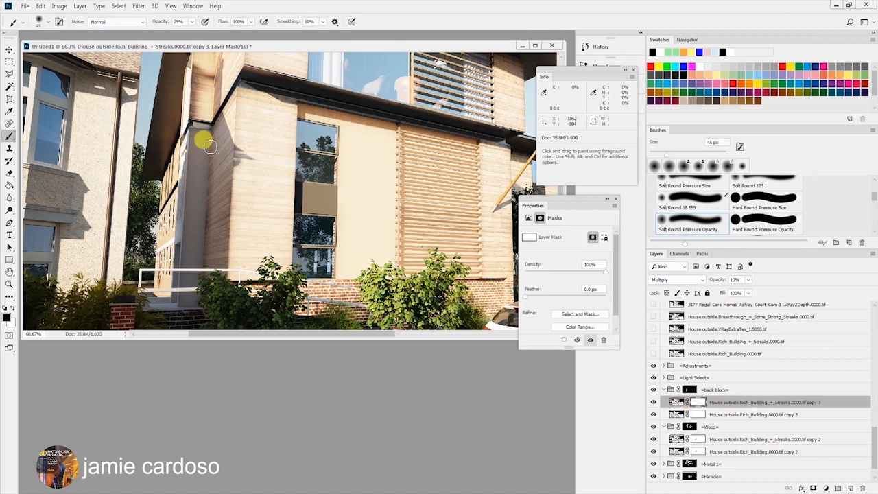
key(z)
alt+click(223, 317)
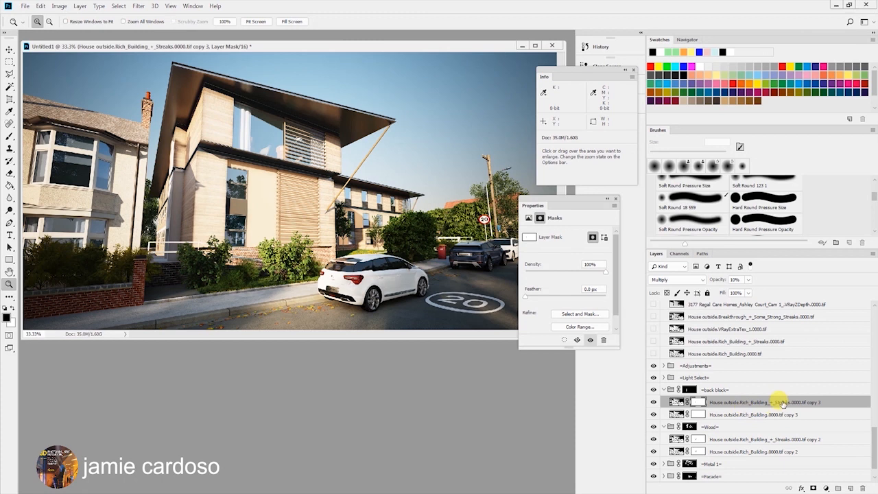
key(space)
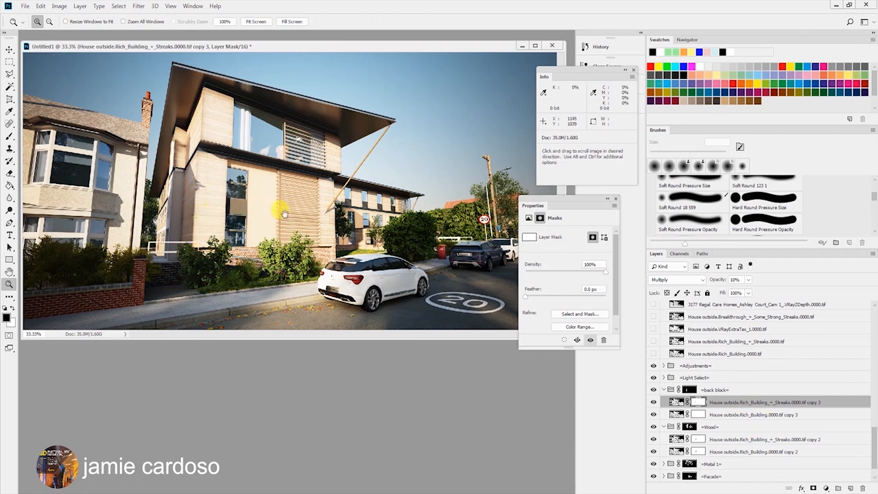
click(49, 210)
drag(91, 213, 107, 249)
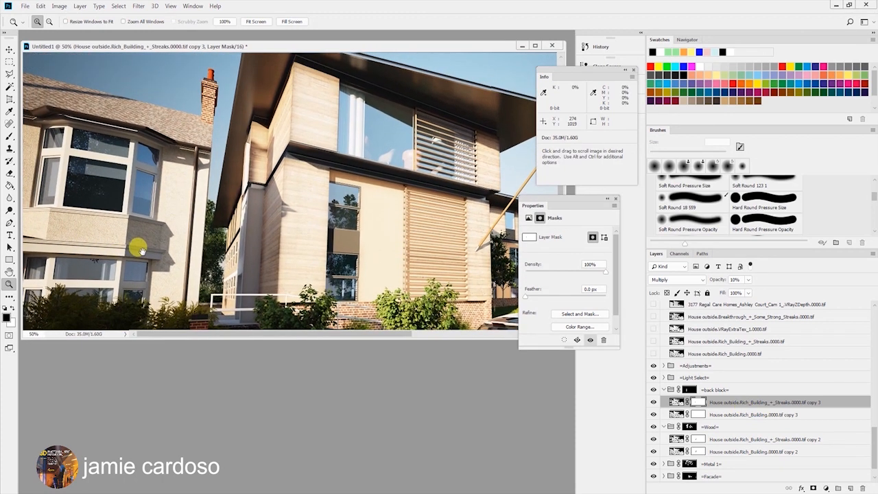
alt+click(175, 203)
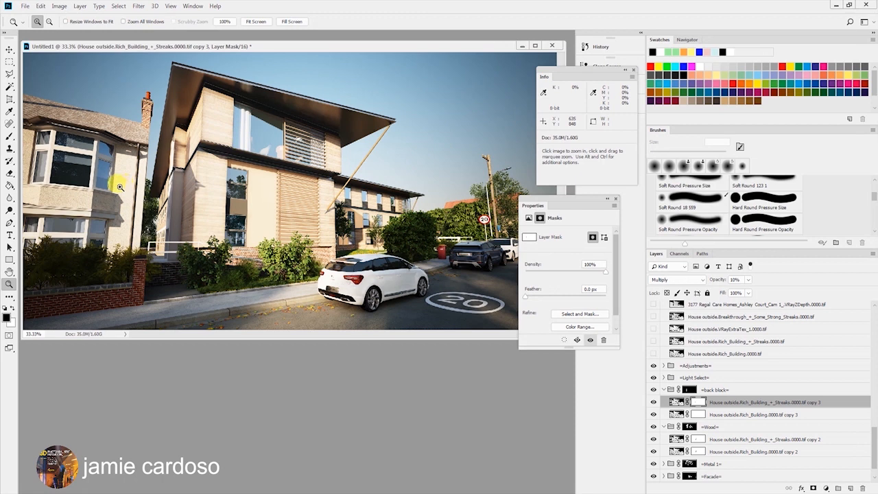
Step: Load the green channel of MultiMatteElement_11 as a selection of the neighbouring facade and road, leaving that pass hidden
click(664, 390)
scroll(750, 396, up, 10)
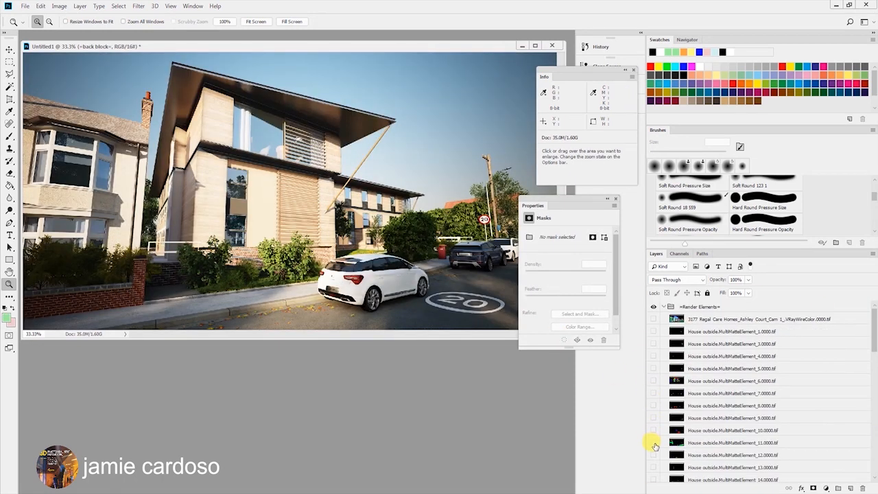
click(654, 443)
click(702, 444)
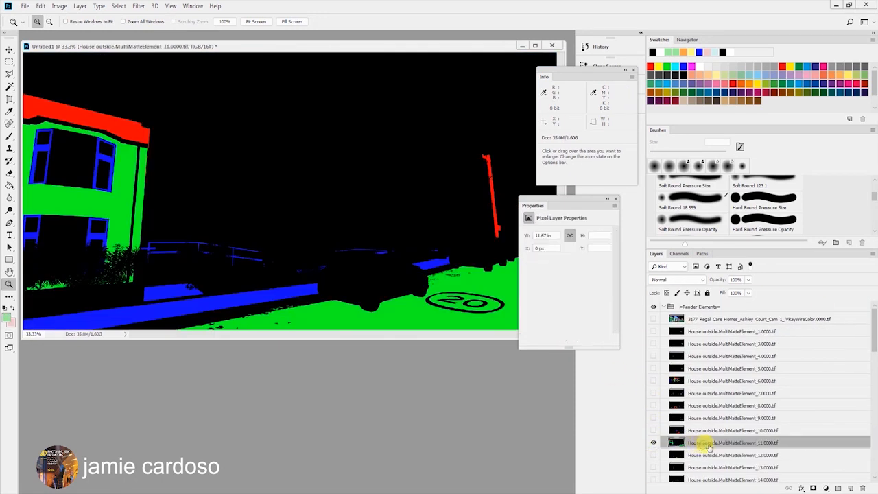
click(679, 254)
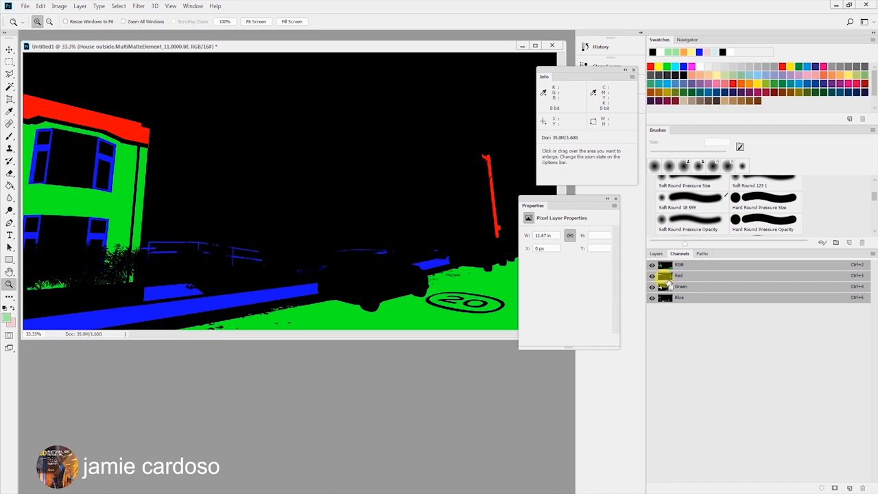
ctrl+click(666, 289)
click(658, 254)
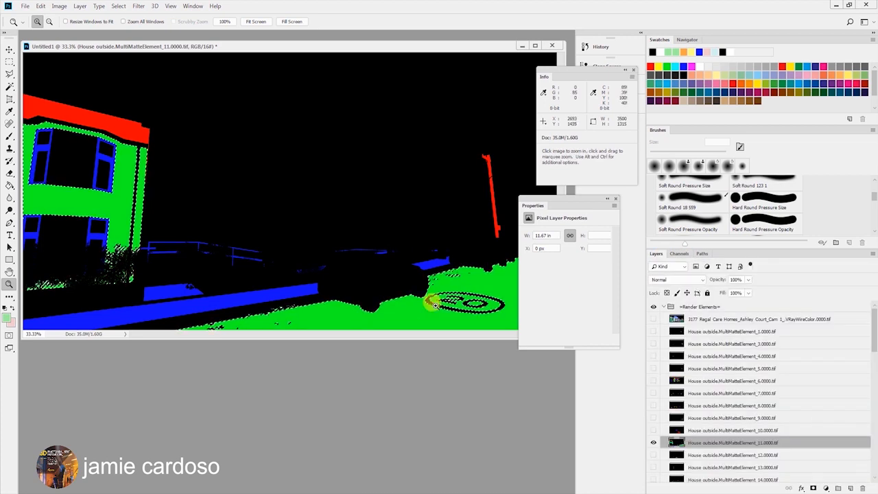
click(654, 442)
Step: Create a group named =Facade & road= above =back block= and mask it with the selection
scroll(766, 465, down, 4)
scroll(766, 466, down, 6)
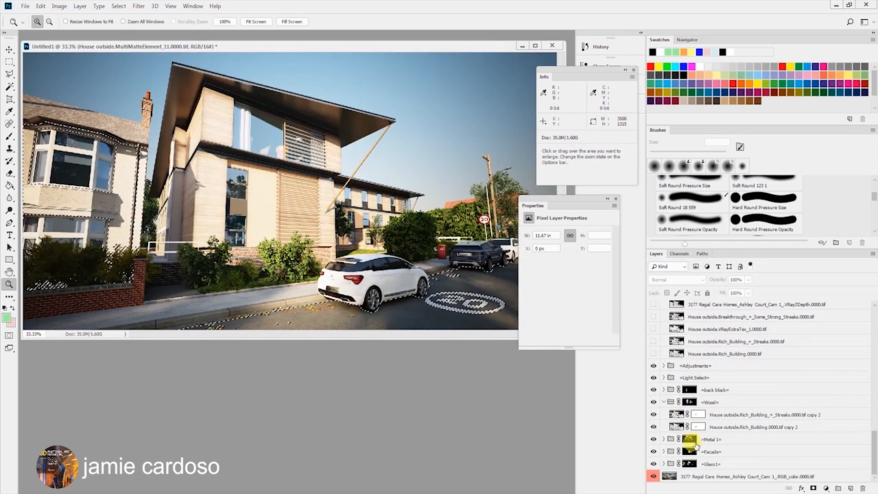
click(723, 416)
click(838, 488)
click(814, 488)
double_click(710, 414)
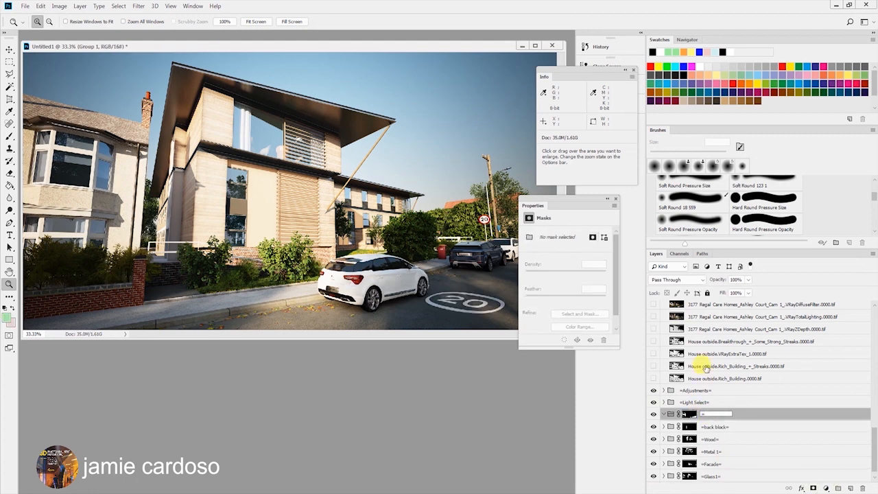
text(=Facade & road=)
key(Return)
Step: Duplicate both Rich_Building layer copies from =back block= into the =Facade & road= group
click(664, 427)
click(739, 440)
shift+click(740, 452)
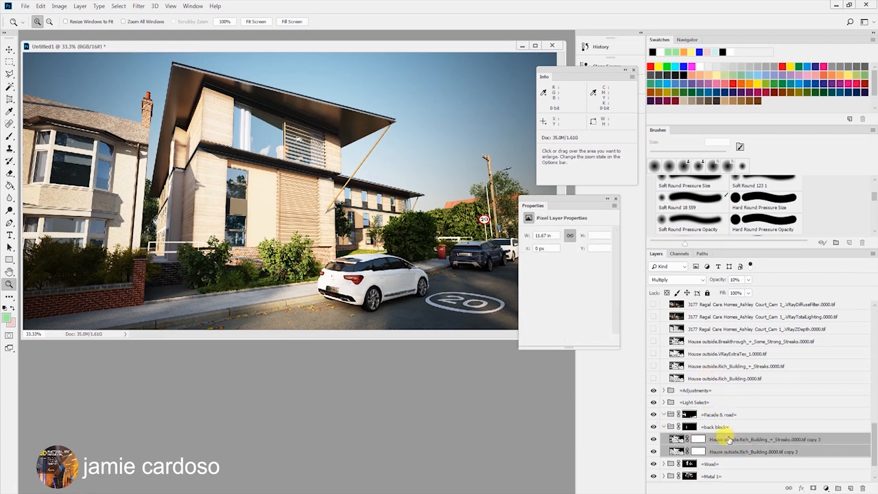
drag(729, 440, 729, 415)
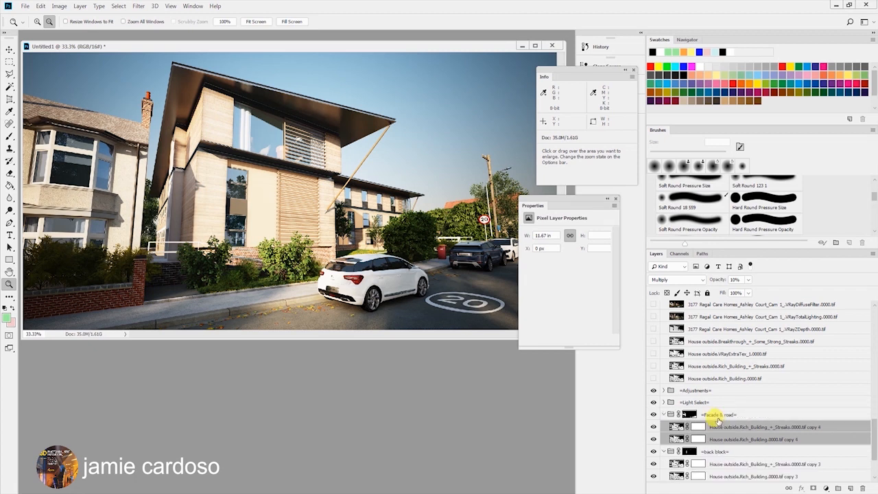
Step: Replace the layer masks of both copies in =Facade & road= with new blank masks
right_click(700, 430)
click(727, 347)
right_click(699, 428)
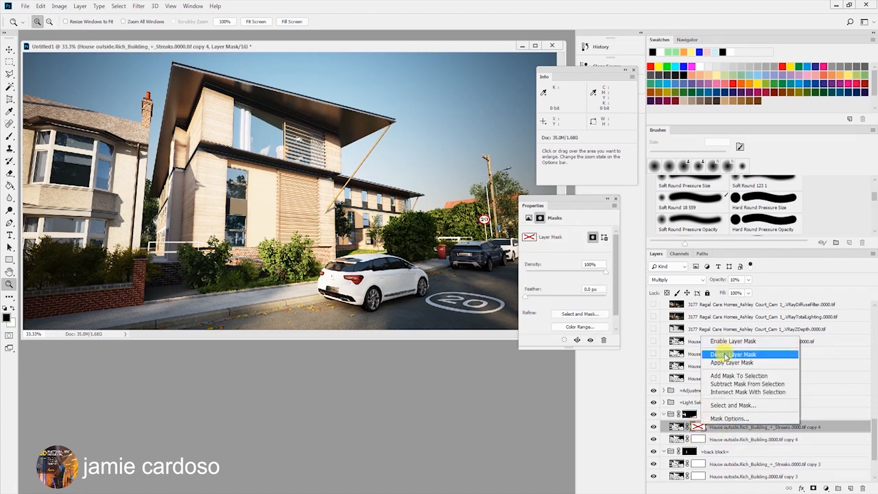
click(724, 356)
right_click(698, 439)
click(724, 354)
right_click(697, 439)
click(720, 365)
click(814, 488)
drag(710, 436, 714, 426)
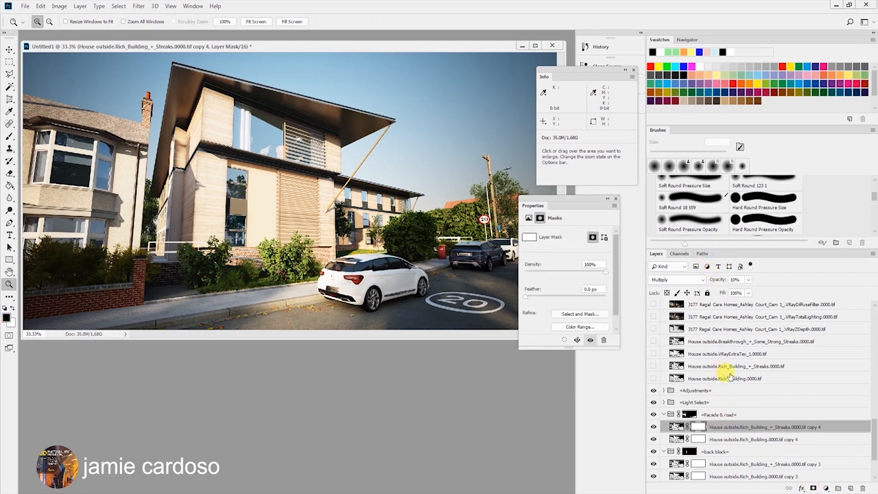
Step: In =Facade & road=, set the Rich_Building_+_Streaks copy's opacity to 28% and the Rich_Building copy's opacity to 26%
click(749, 281)
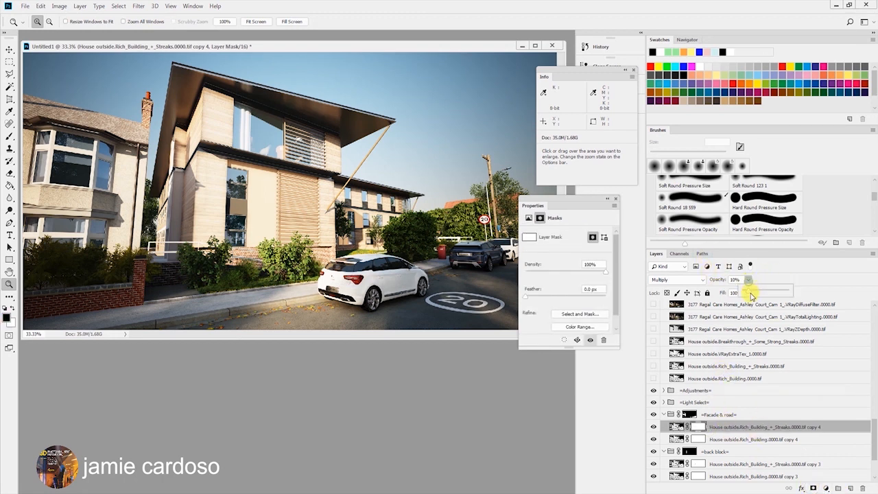
drag(751, 292, 755, 292)
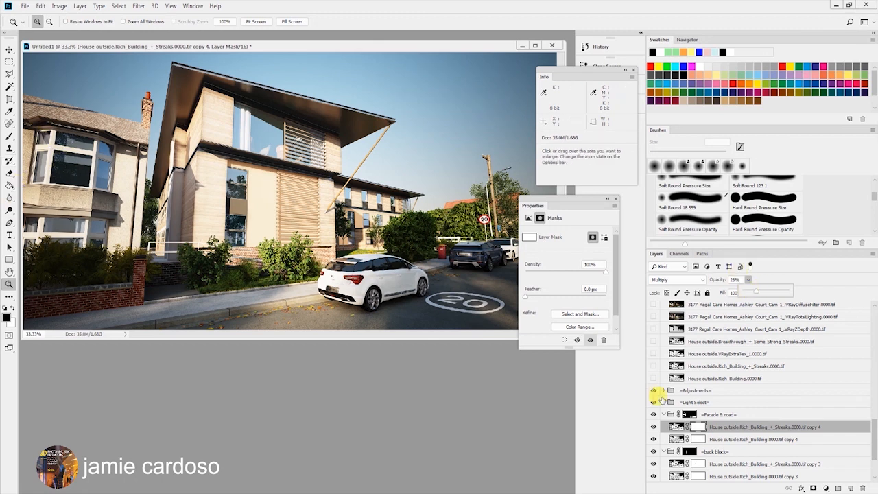
click(762, 440)
click(748, 280)
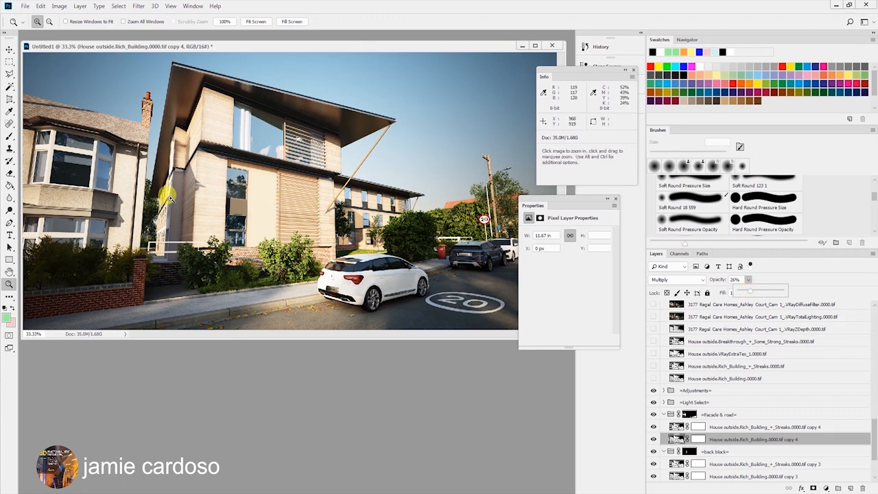
Step: Compare the neighbouring facade up close with and without each Rich_Building copy in =Facade & road=
click(121, 188)
click(88, 232)
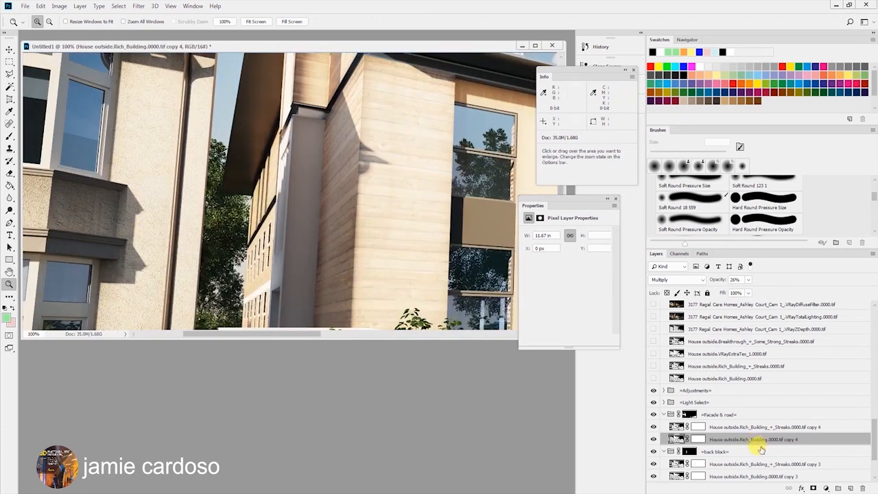
click(654, 439)
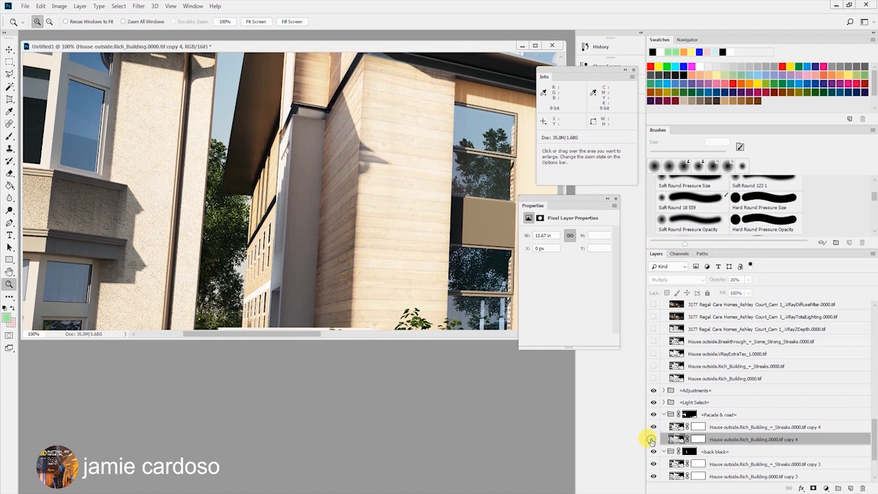
click(653, 439)
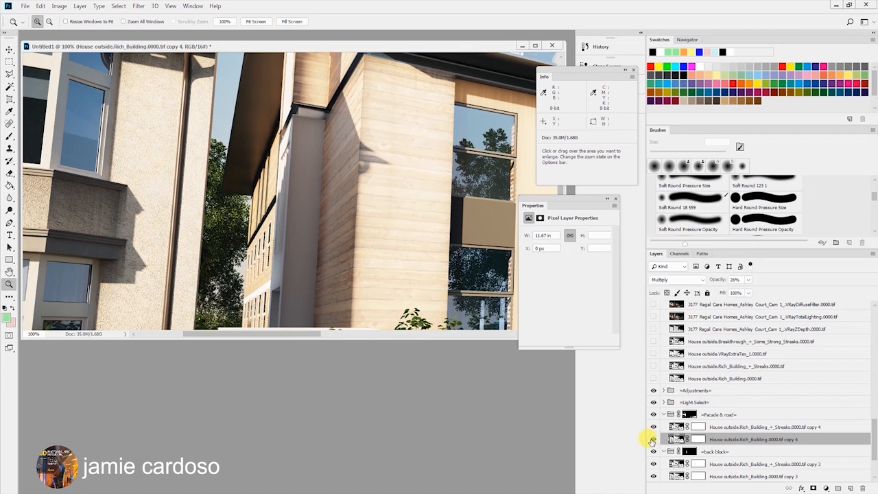
click(699, 427)
click(653, 427)
click(653, 427)
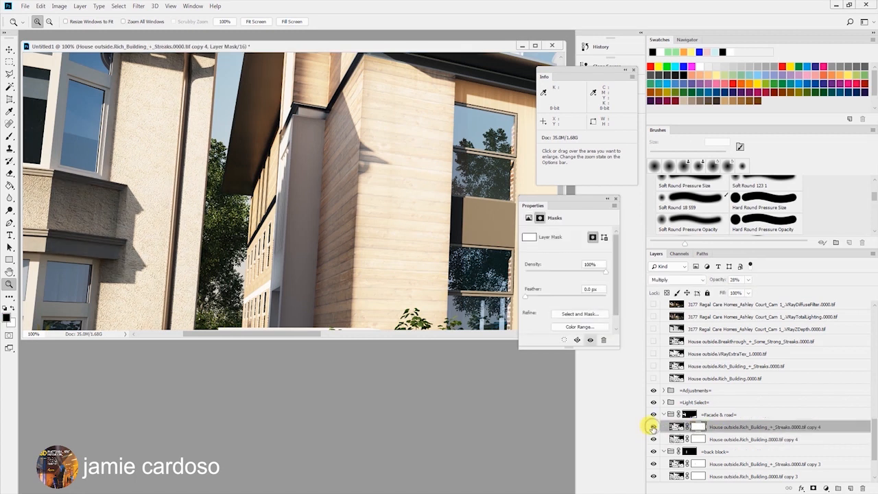
click(755, 439)
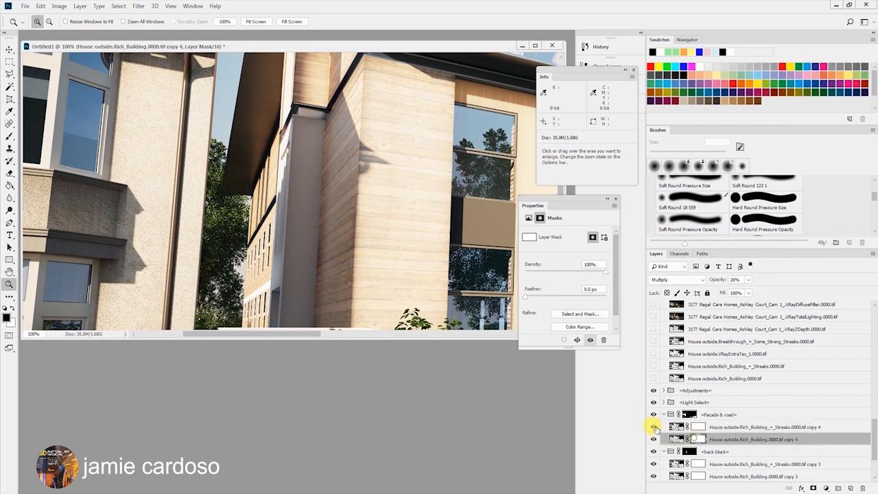
click(10, 136)
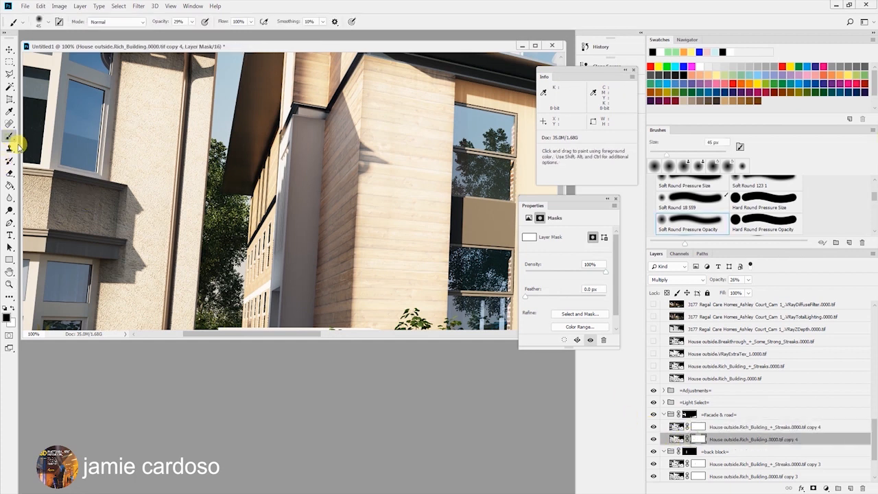
key(z)
Step: Collapse the =Facade & road= and =back block= groups
alt+click(137, 264)
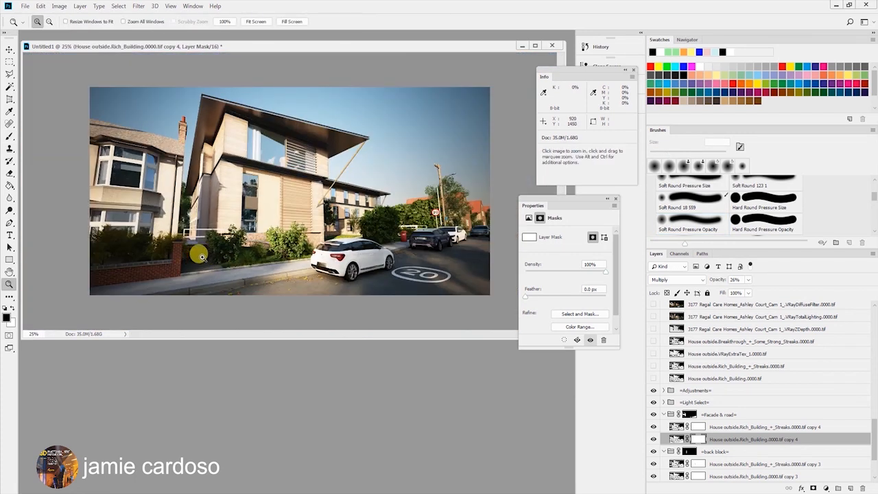
click(274, 237)
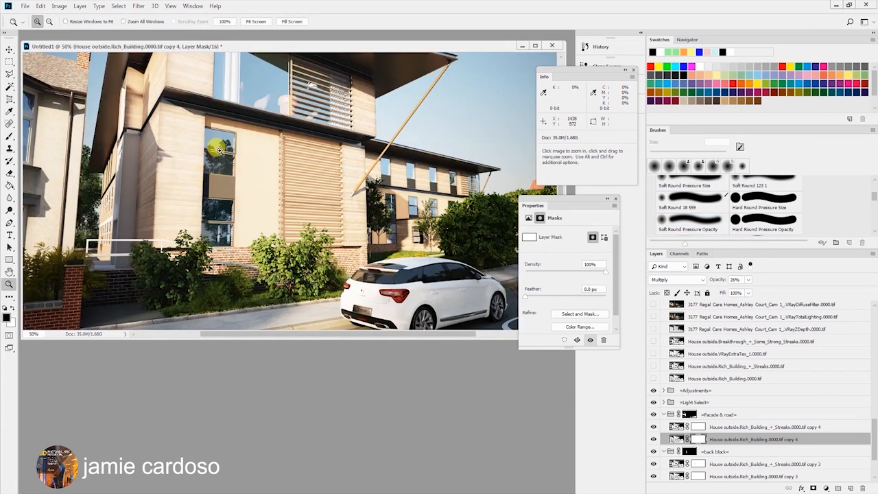
key(space)
drag(206, 146, 241, 192)
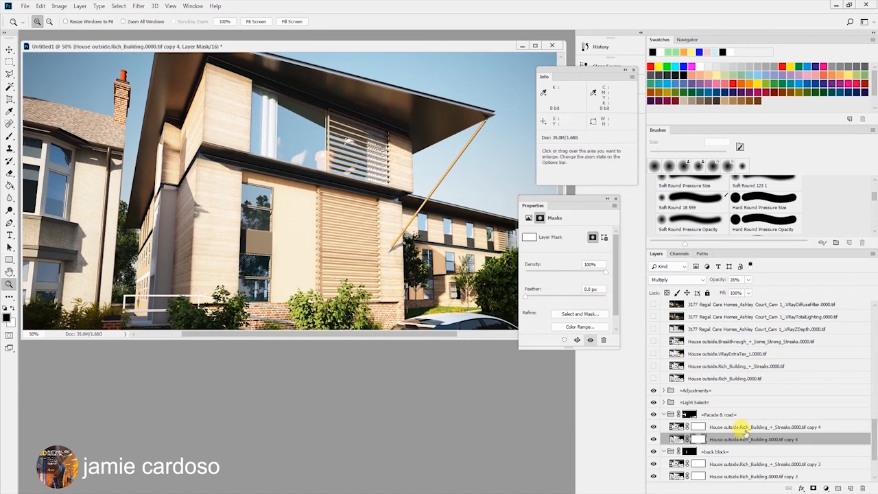
scroll(744, 431, down, 3)
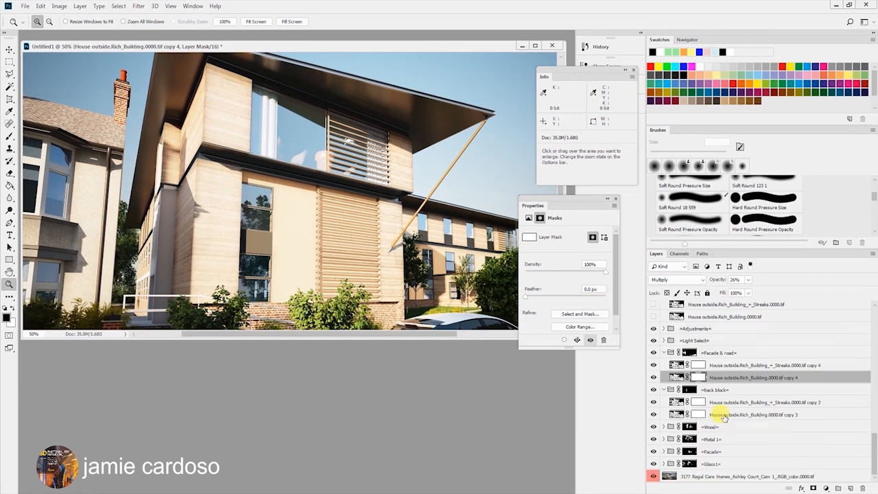
click(663, 354)
click(663, 389)
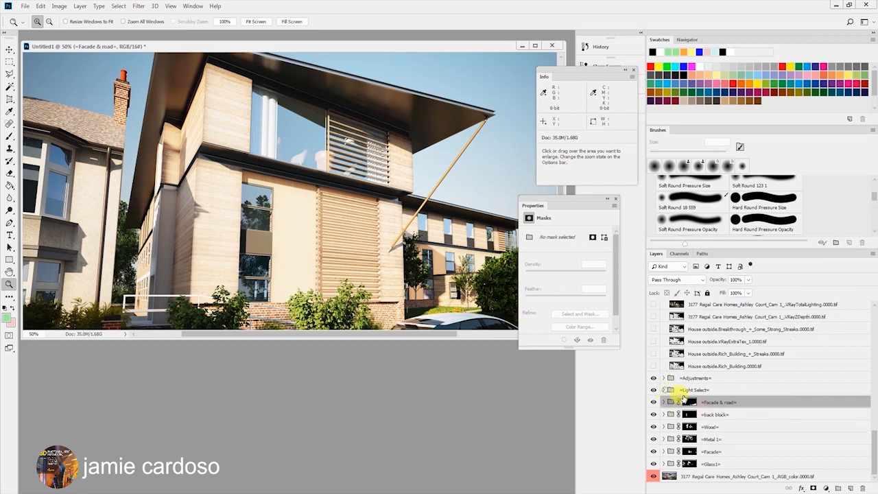
Step: Duplicate the VRayDiffuseFilter layer into the =Wood= group below the Rich_Building copies and set its opacity to 26%
click(710, 427)
click(664, 427)
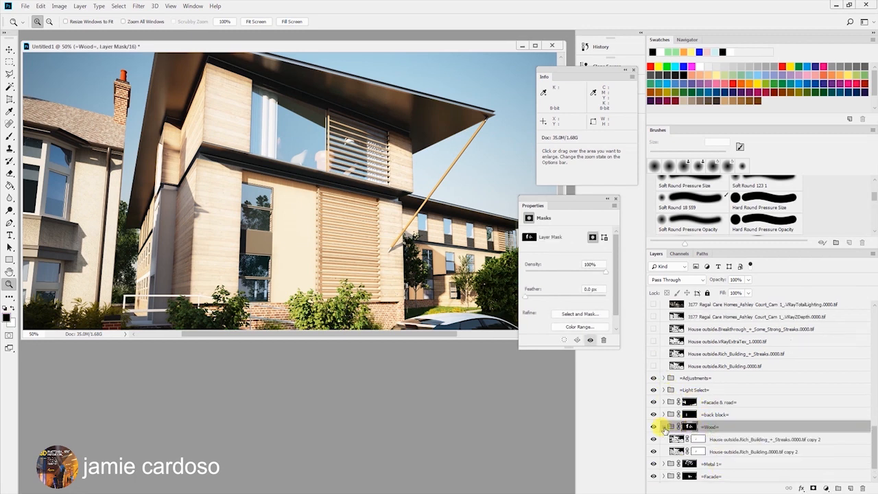
scroll(773, 392, up, 2)
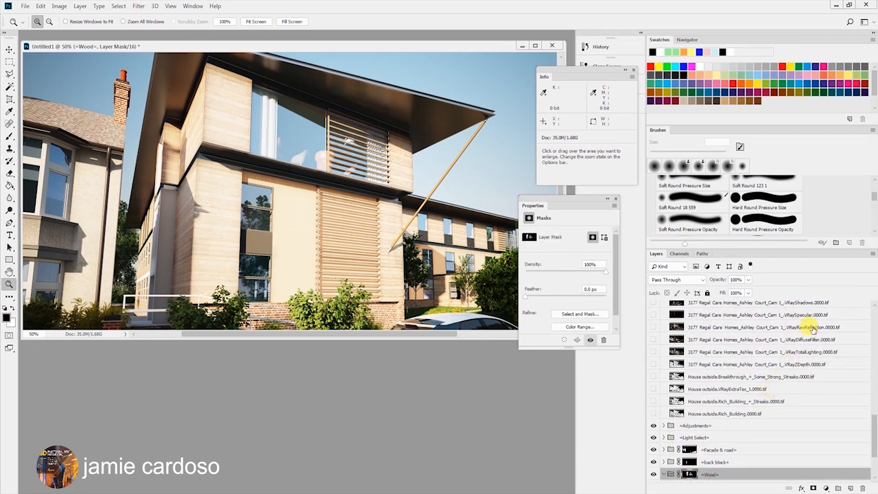
drag(814, 341, 657, 464)
click(749, 279)
drag(754, 291, 720, 294)
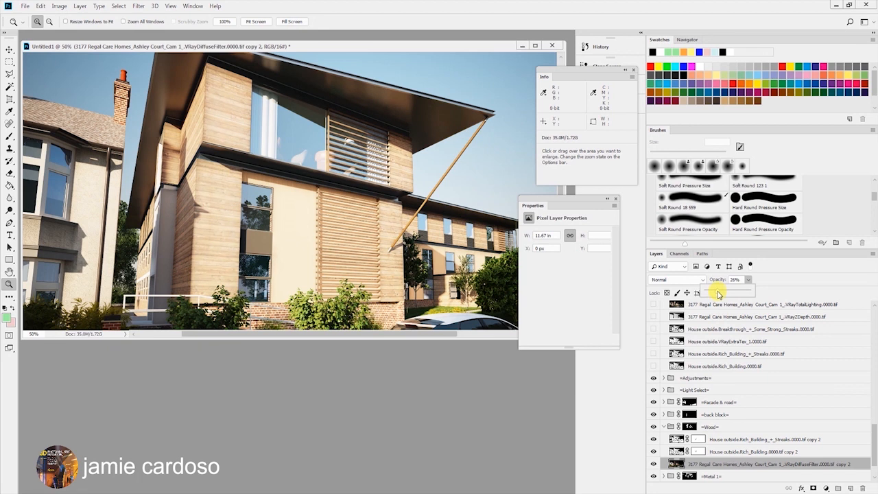
Step: In =Wood=, raise the Rich_Building_+_Streaks copy's opacity and set the Rich_Building copy's opacity to 49%
alt+click(212, 227)
drag(190, 87, 269, 110)
click(765, 440)
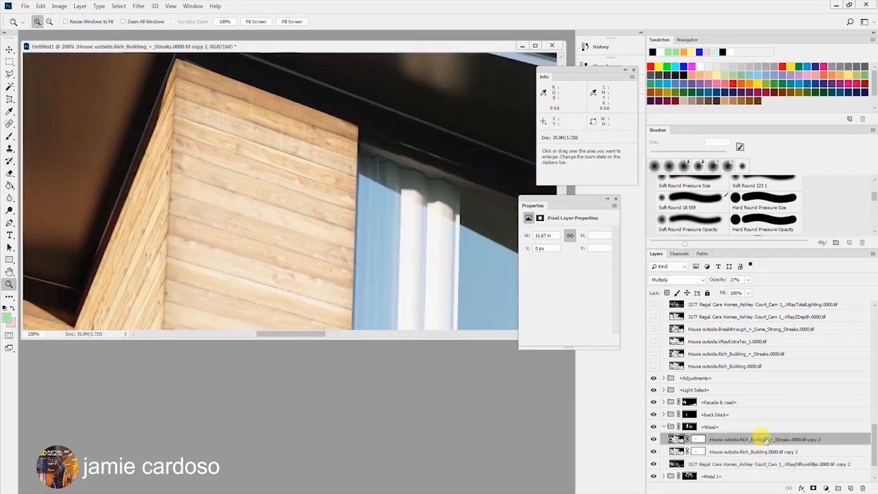
click(747, 282)
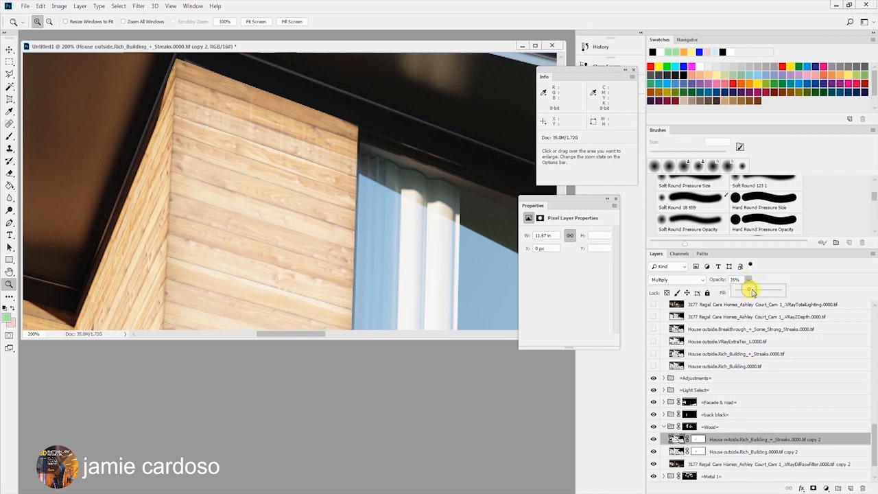
drag(753, 291, 757, 293)
click(758, 453)
click(749, 280)
drag(752, 293, 754, 293)
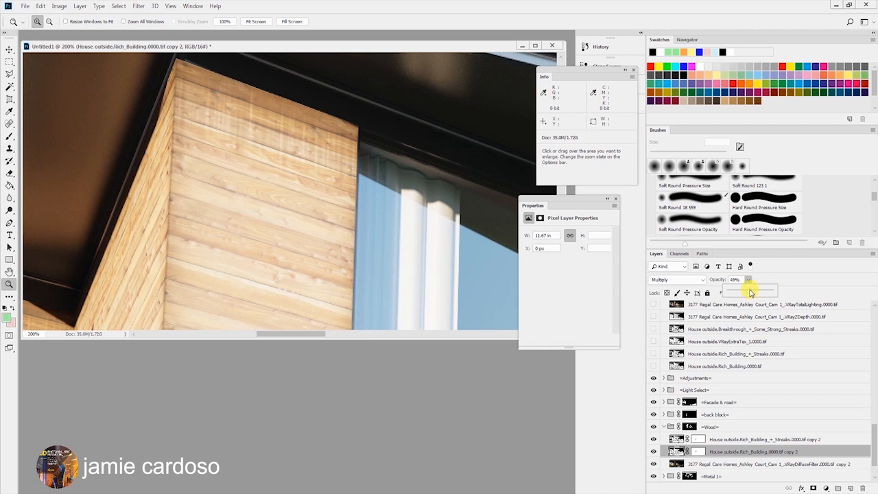
Step: Check the wood cladding across the whole image and lower the VRayDiffuseFilter copy's opacity in =Wood= to 15%
alt+click(291, 219)
alt+click(291, 220)
alt+click(291, 219)
alt+click(290, 216)
alt+click(290, 216)
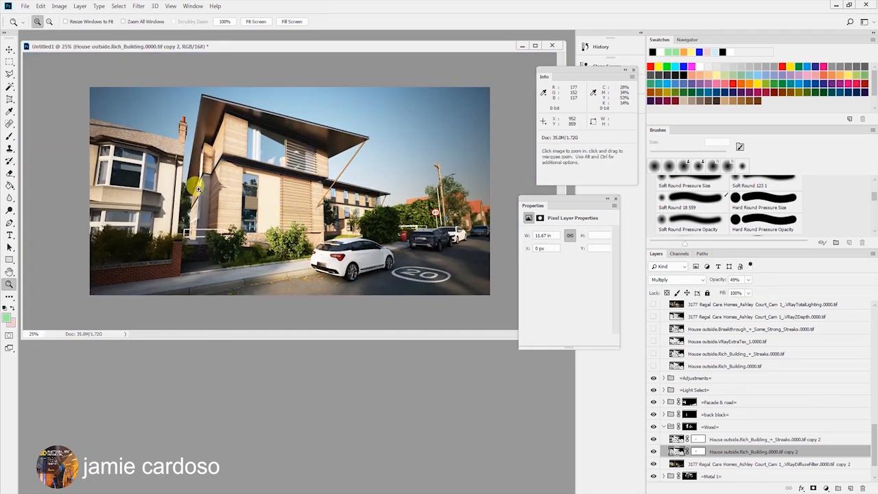
click(196, 188)
alt+click(212, 203)
alt+click(212, 203)
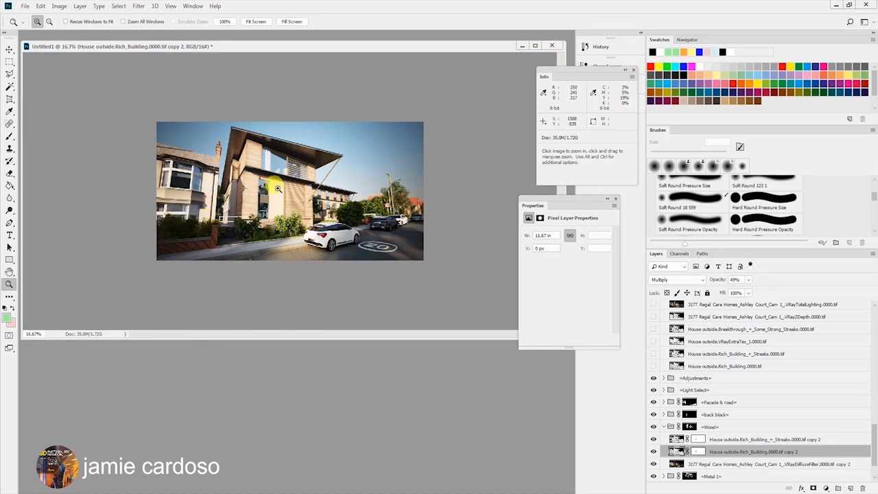
click(729, 464)
click(749, 280)
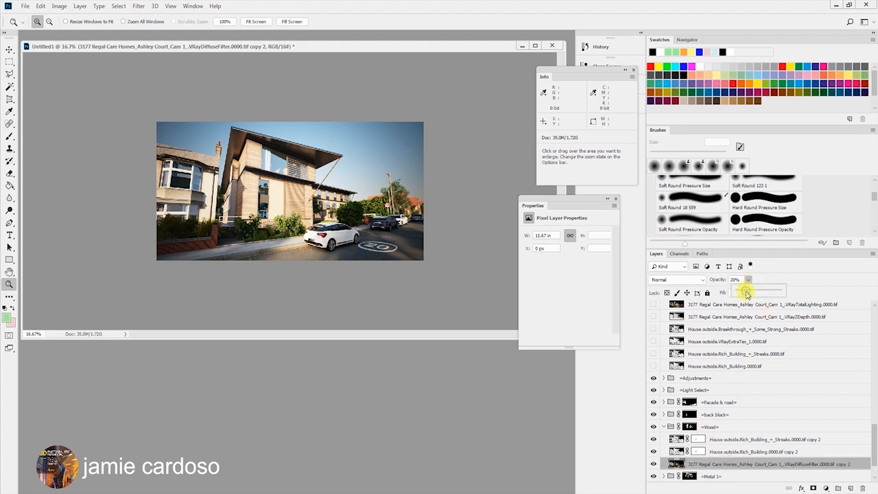
Step: Examine the shrubs, brickwork and pavement in front of the main building up close and in the full image
click(264, 214)
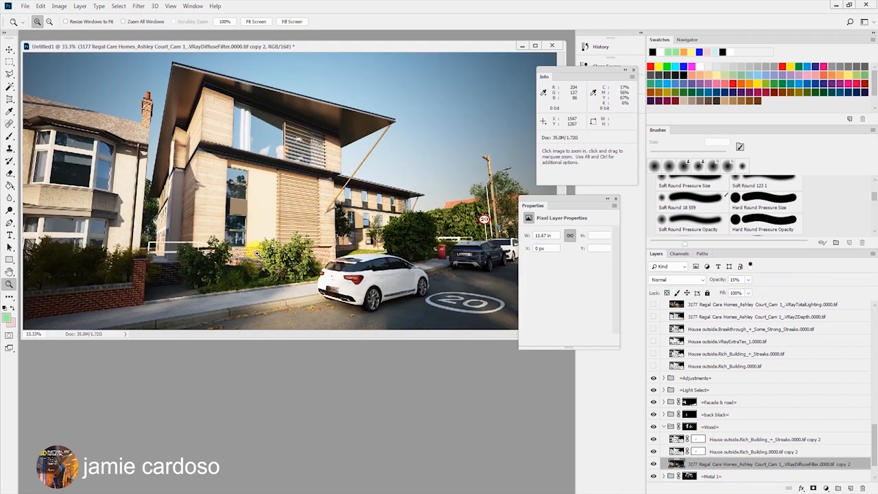
click(260, 254)
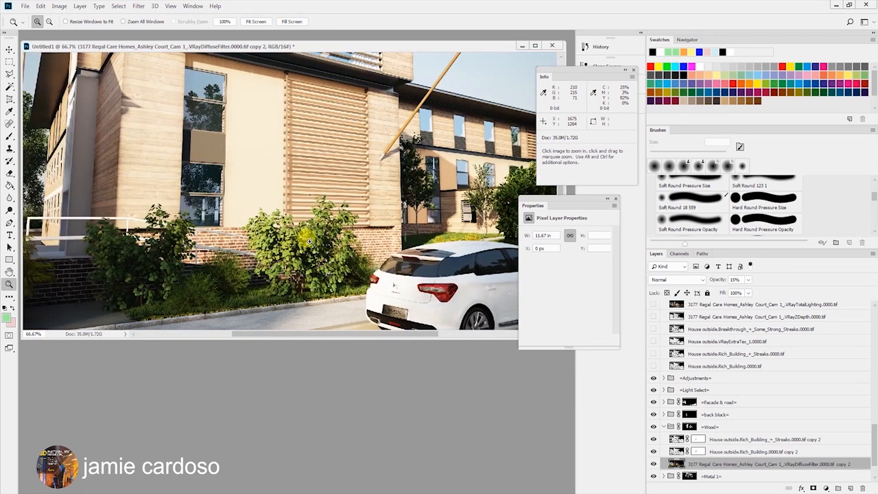
key(space)
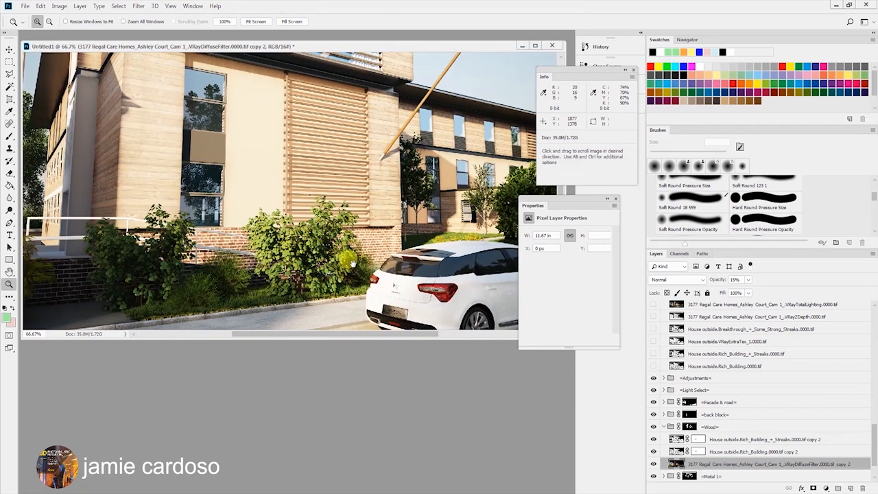
drag(352, 263, 310, 201)
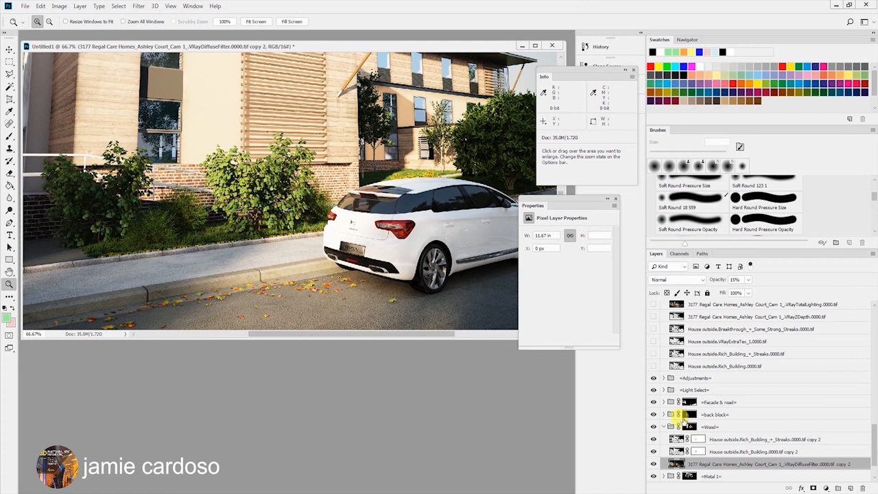
alt+click(295, 229)
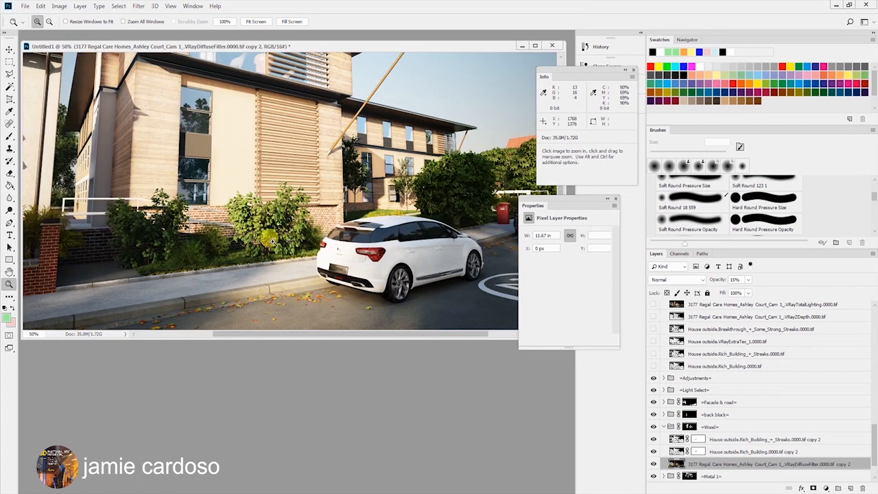
click(273, 240)
click(261, 232)
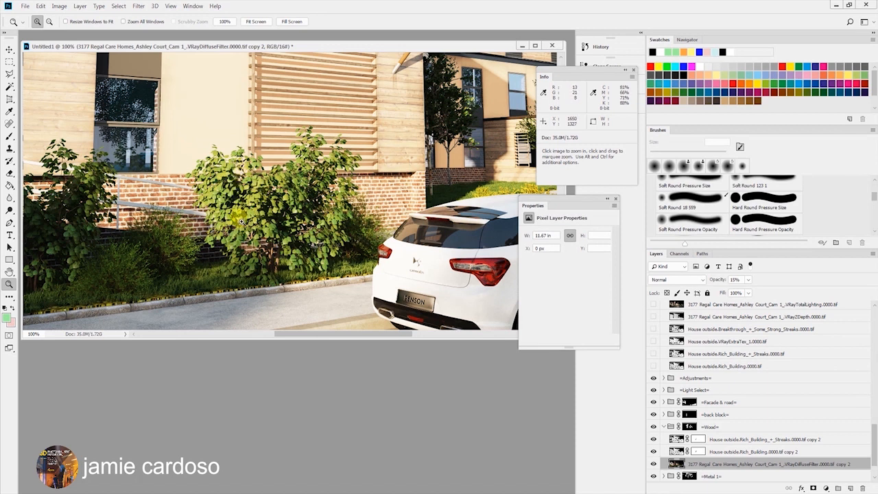
alt+click(240, 221)
alt+click(239, 217)
alt+click(239, 217)
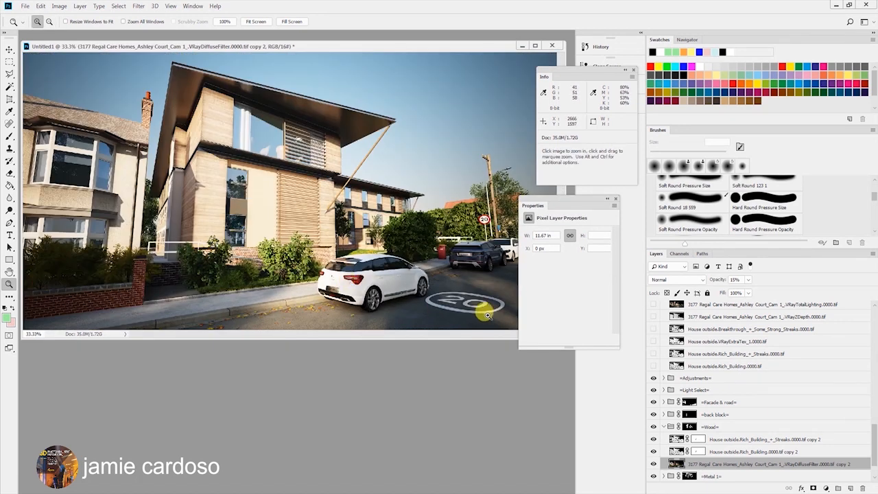
Step: Load the red channel of MultiMatteElement_8 as a selection of the front shrubs, leaving that pass hidden
scroll(789, 362, up, 3)
scroll(788, 362, up, 8)
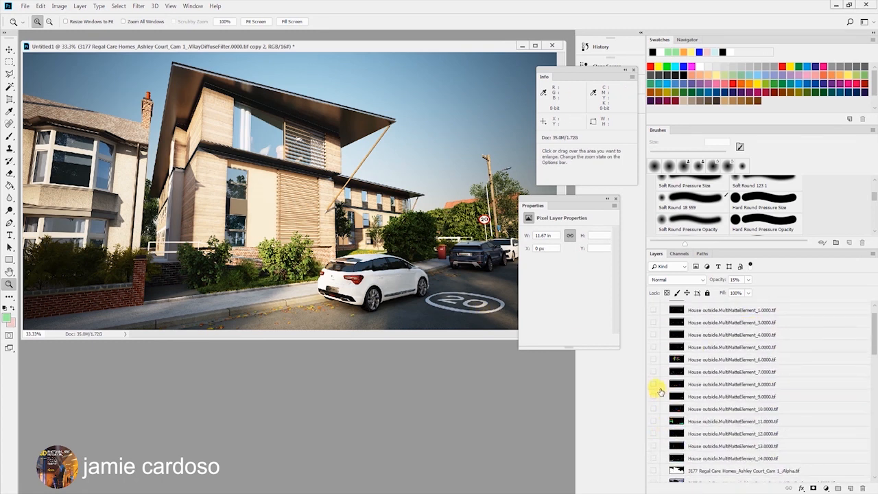
click(655, 384)
click(706, 384)
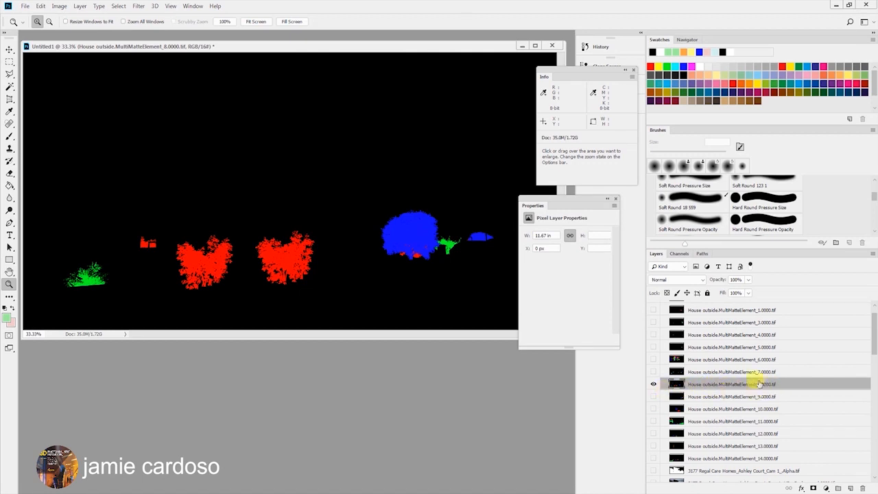
click(680, 254)
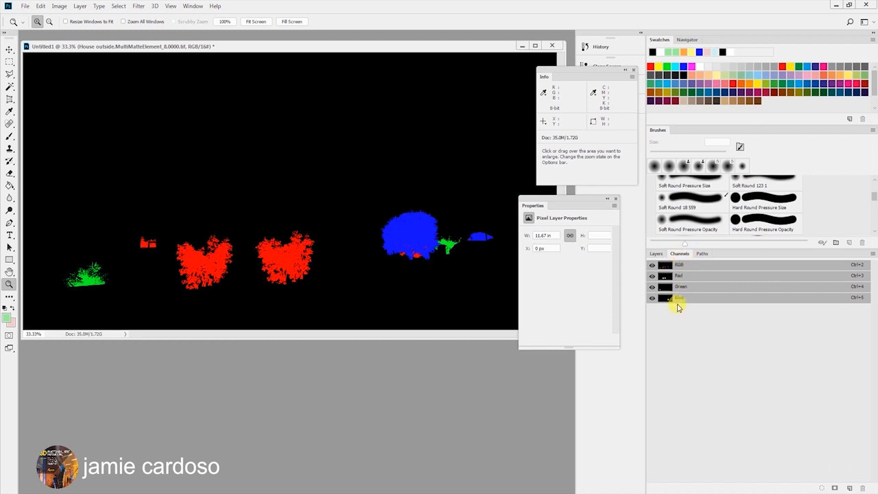
ctrl+click(665, 276)
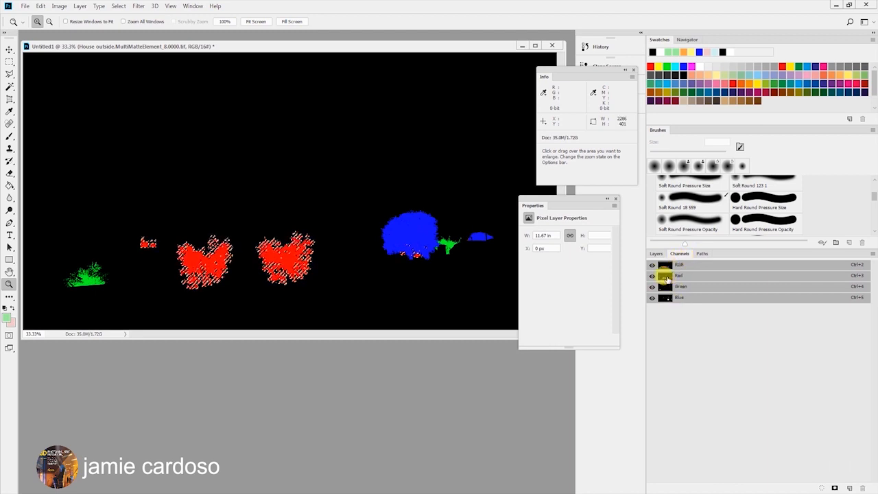
click(657, 254)
click(655, 383)
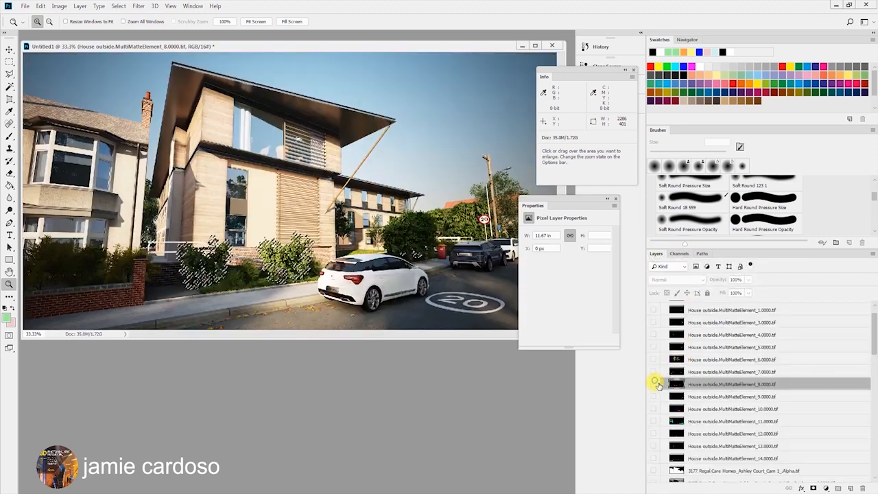
Step: Collapse =Wood= and create a group named =Plant= directly above it, masked by the front shrub selection
scroll(823, 439, down, 10)
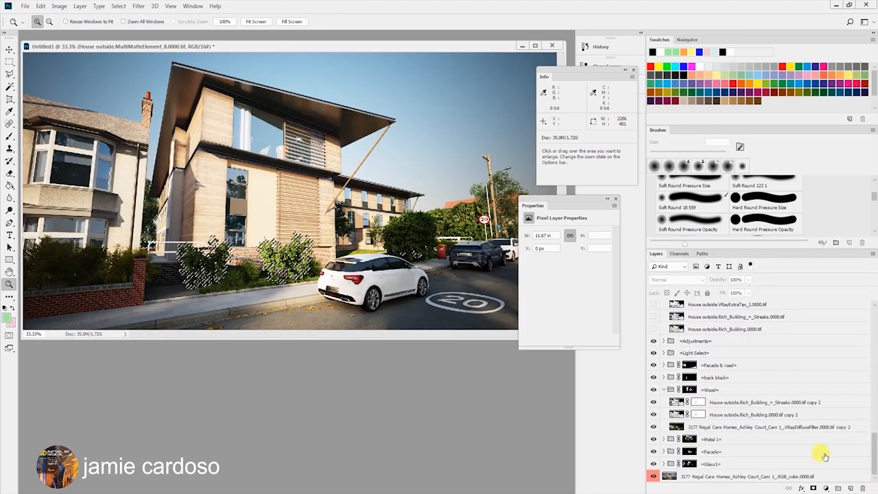
click(663, 390)
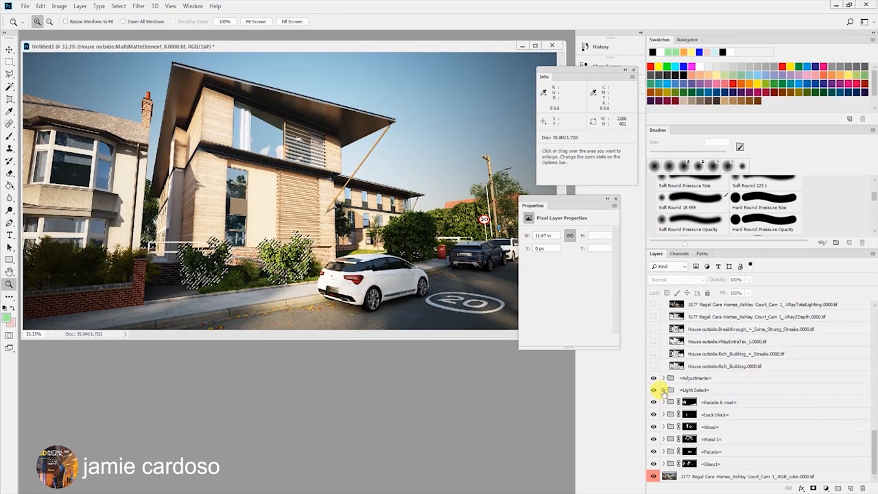
click(735, 428)
click(839, 488)
click(812, 488)
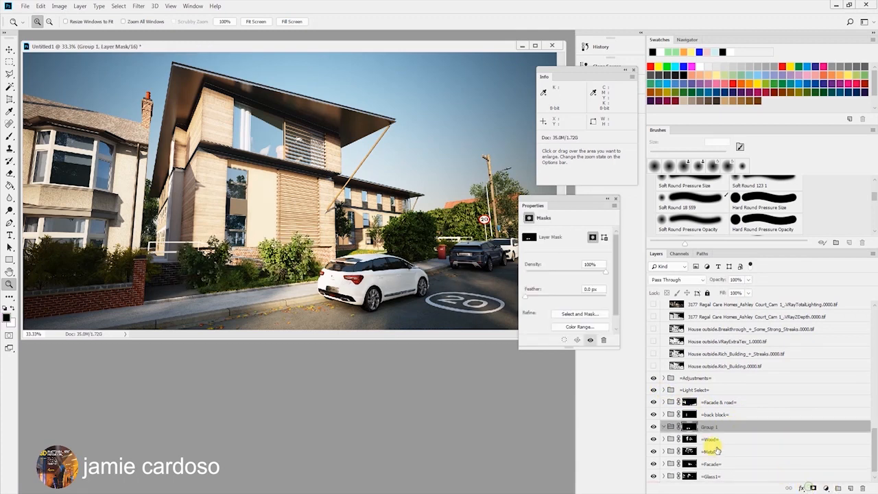
double_click(707, 427)
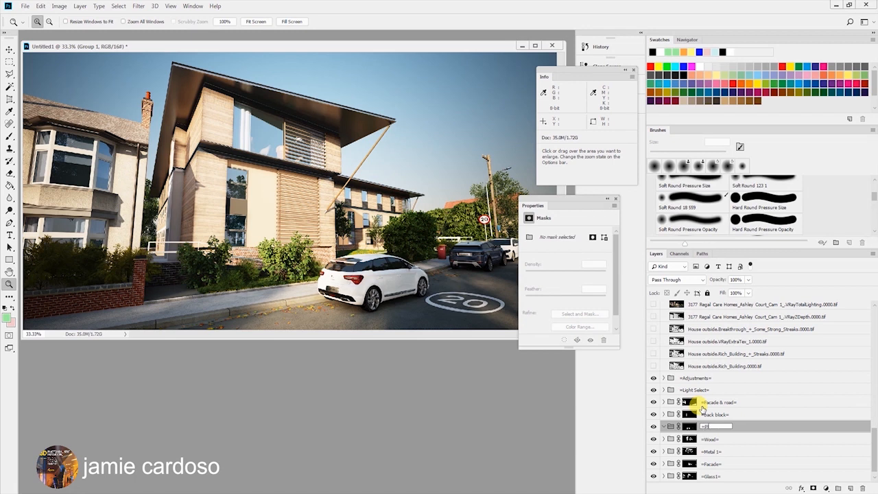
text(=Plant=)
key(Return)
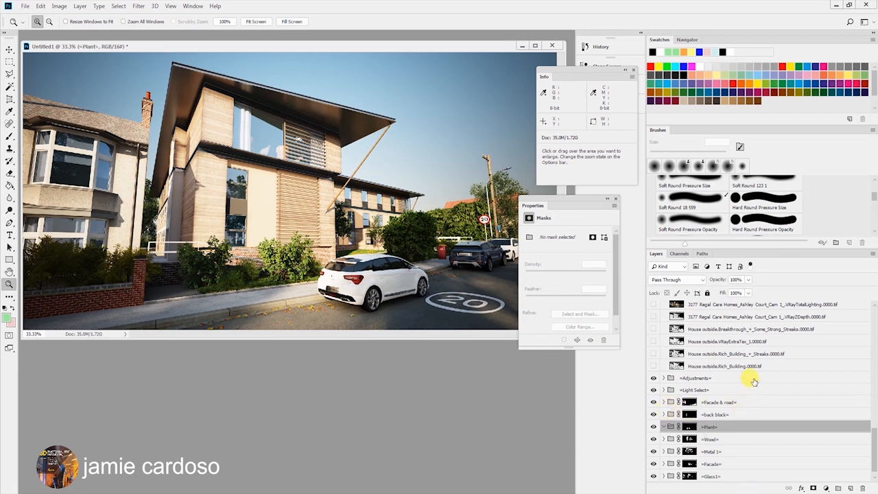
Step: Copy the VRaySpecular pass into the =Plant= group, make the copy visible and set its blend mode to Screen
scroll(798, 380, up, 1)
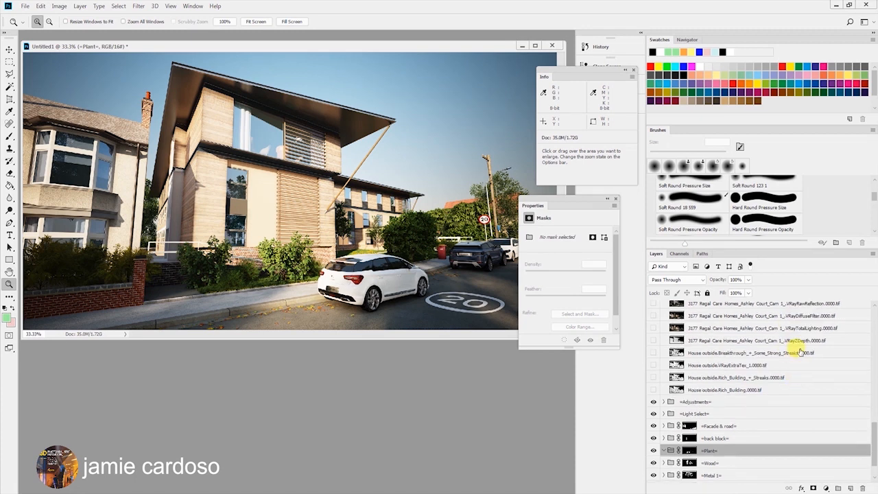
click(805, 306)
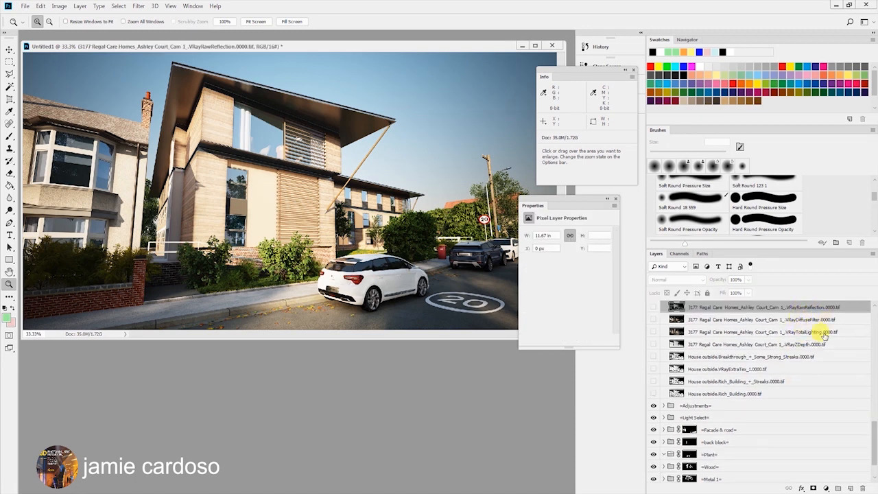
scroll(798, 357, up, 1)
click(801, 319)
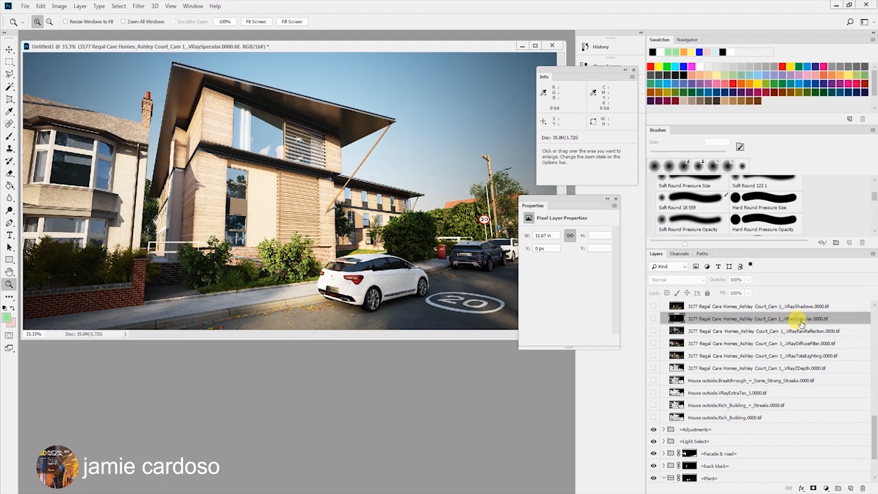
drag(799, 320, 726, 478)
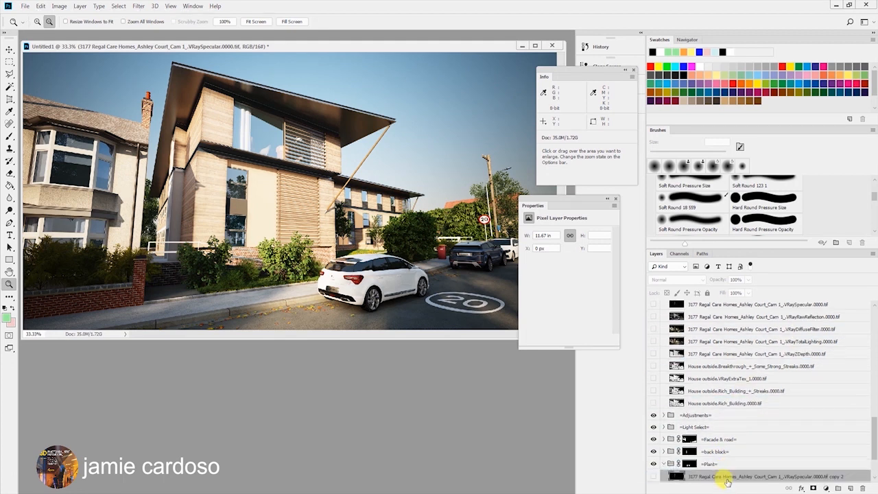
click(654, 477)
click(684, 282)
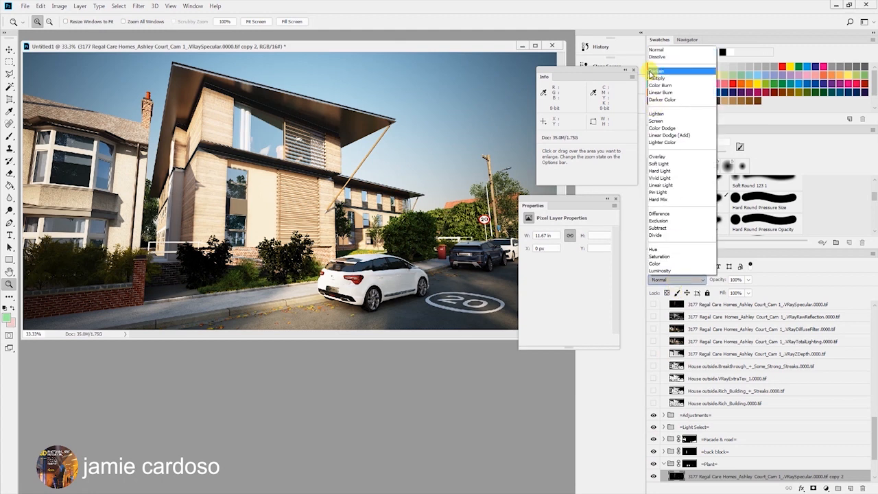
click(660, 122)
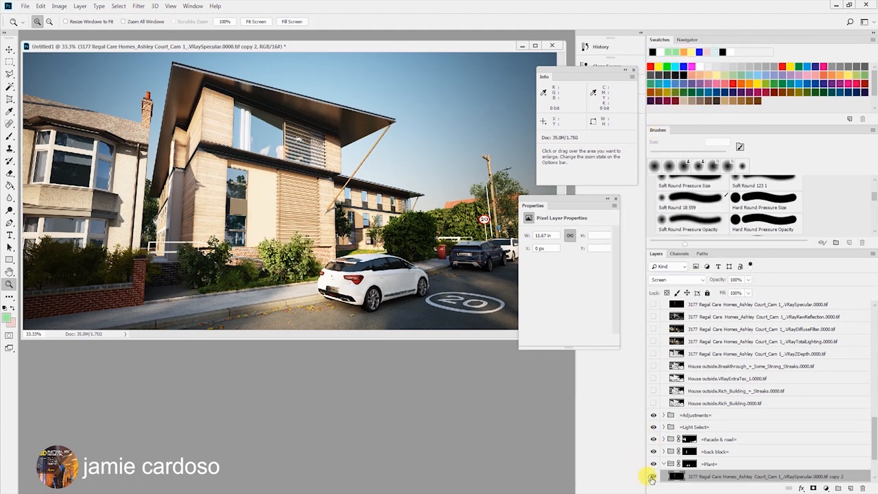
Step: Inspect the front shrubs up close and add a Hue/Saturation adjustment with saturation -24 above the specular copy in =Plant=
click(254, 269)
click(254, 268)
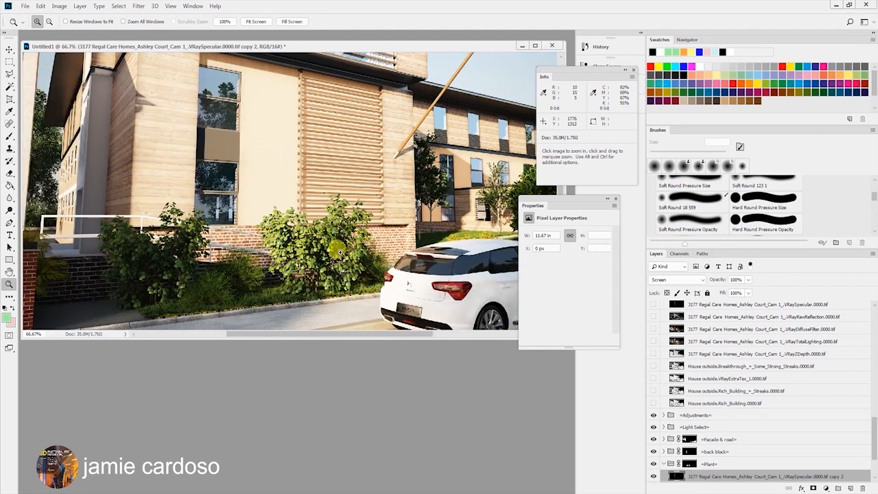
click(326, 266)
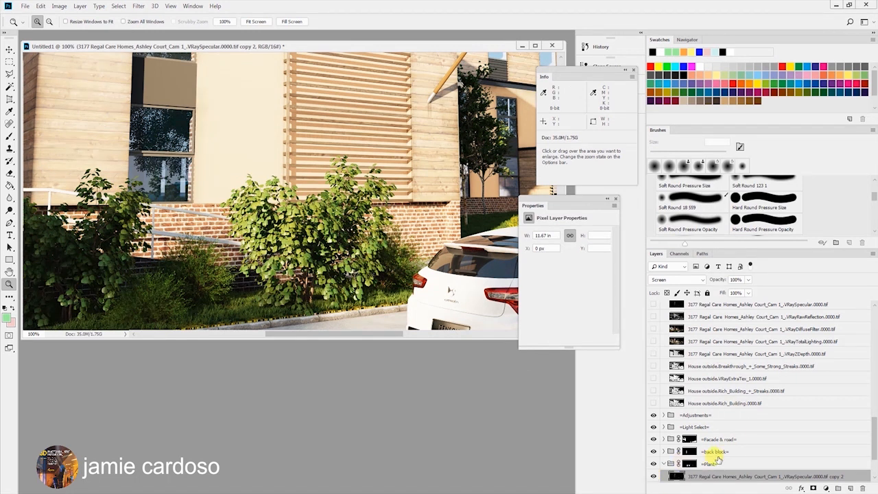
click(324, 264)
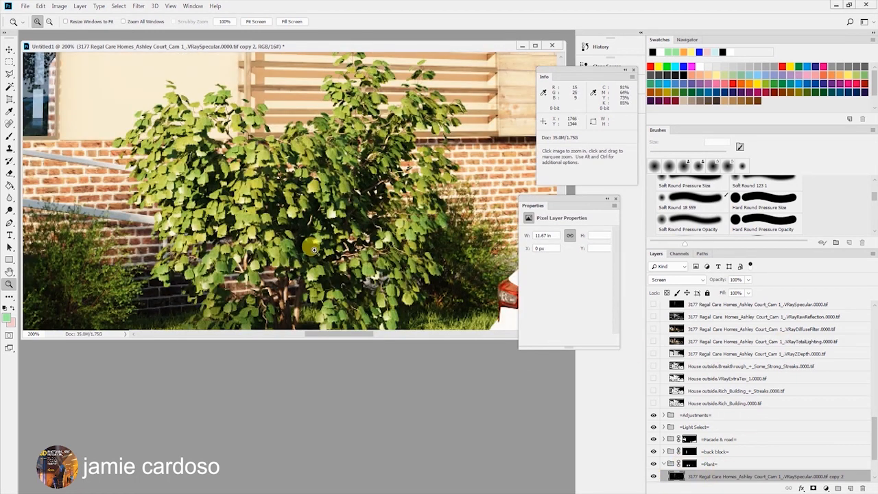
alt+click(311, 245)
alt+click(311, 245)
click(827, 487)
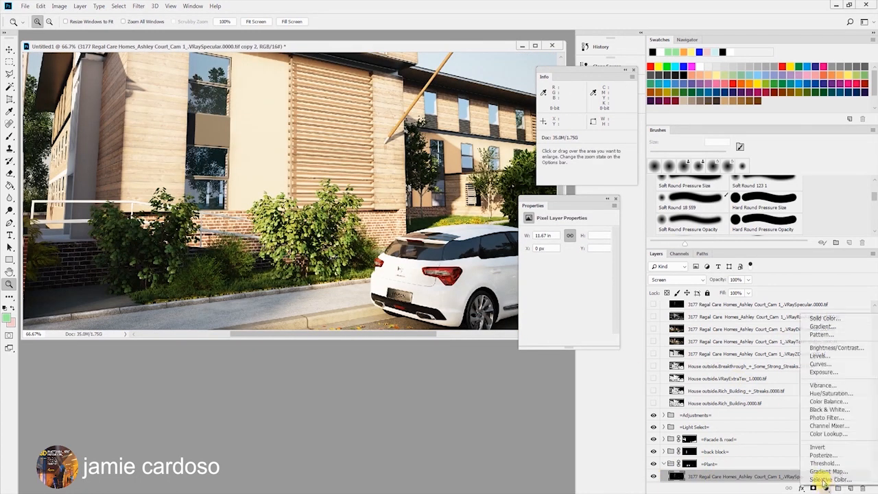
click(827, 396)
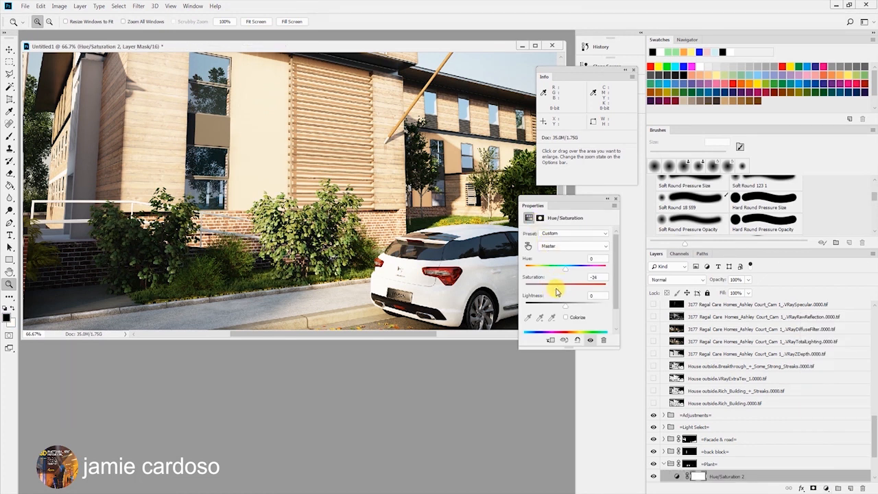
Step: Compare the whole image with the =Facade & road= group hidden and shown, leaving the group visible
alt+click(369, 219)
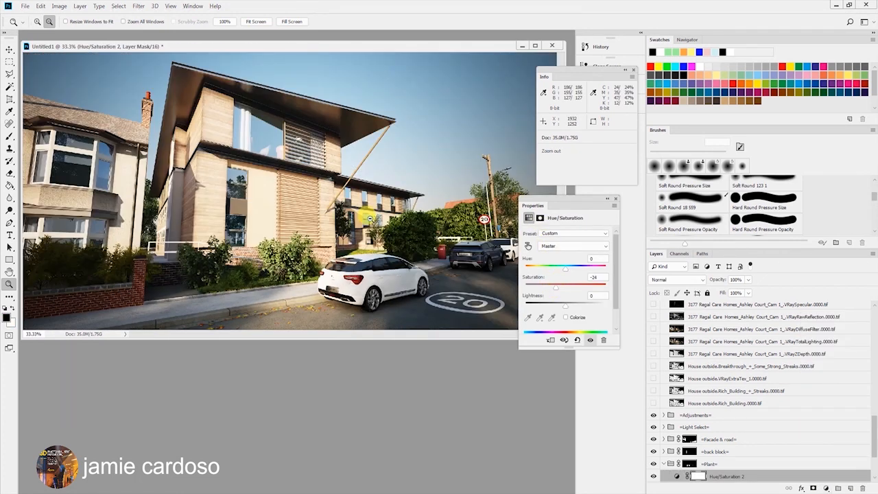
alt+click(369, 218)
click(668, 440)
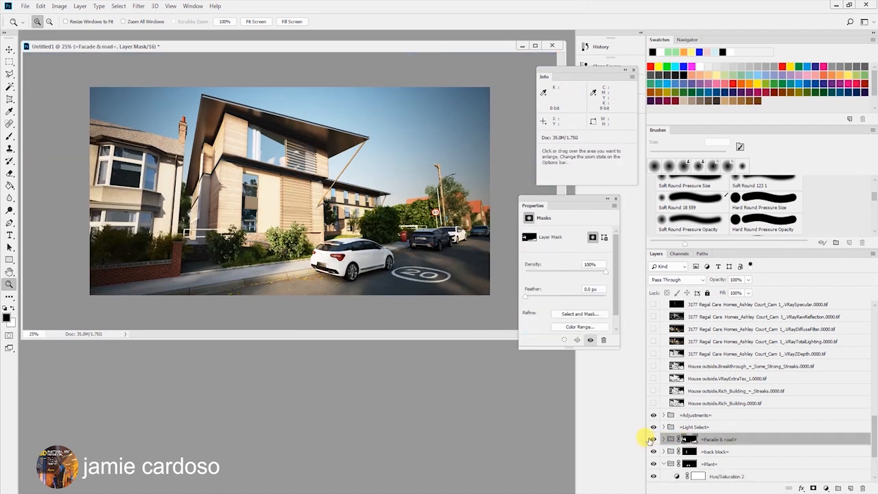
click(653, 440)
click(653, 440)
click(653, 441)
click(653, 441)
click(653, 440)
click(652, 440)
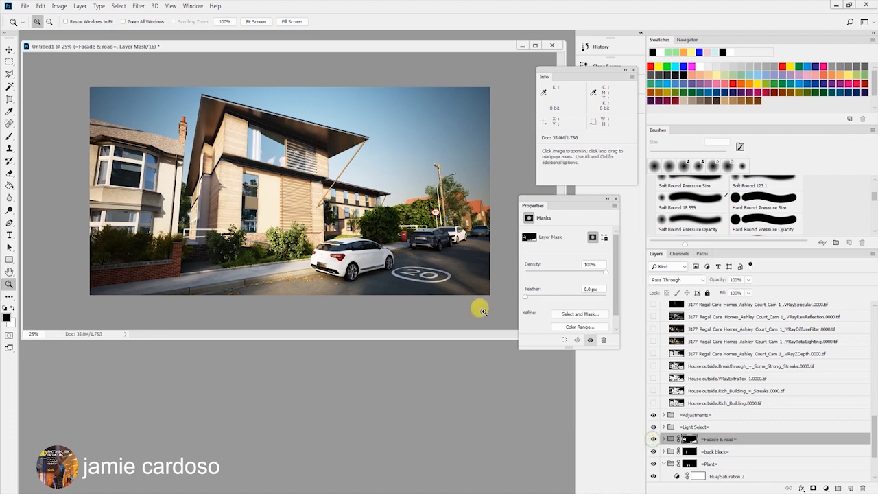
click(653, 440)
click(653, 441)
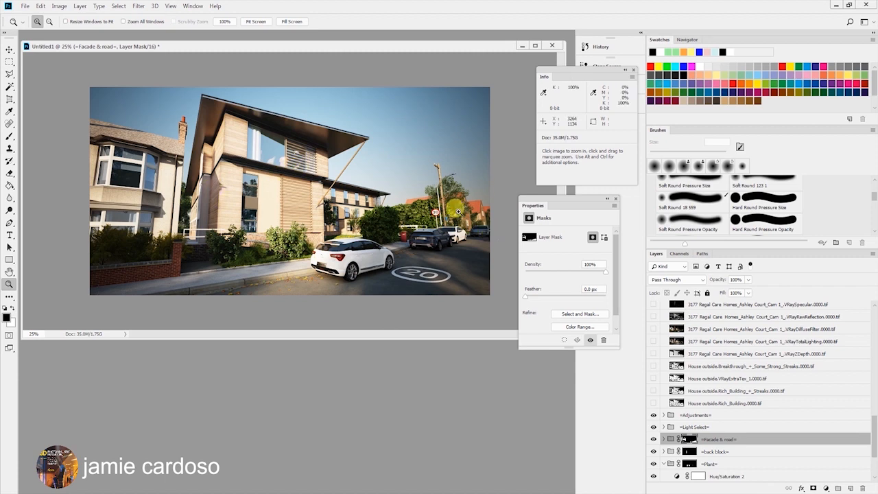
click(453, 238)
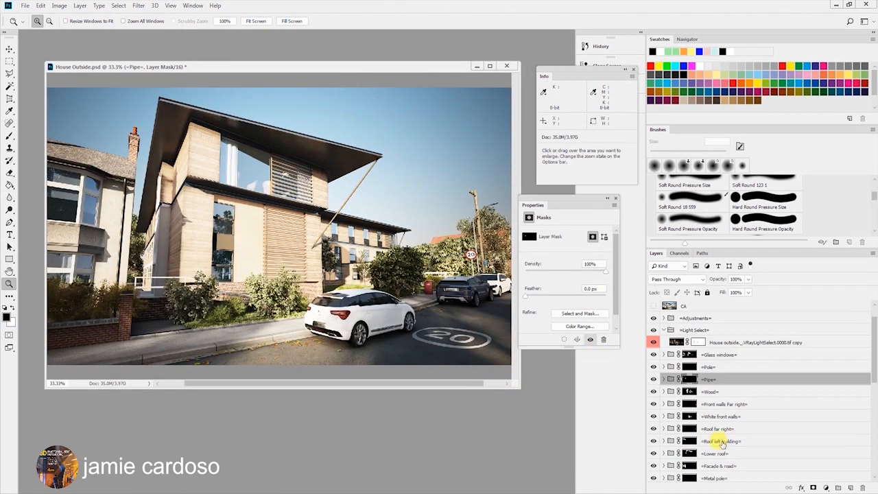
Step: Examine the layer groups of House Outside.psd and its shrubs, cladding and car up close and in the full image
scroll(728, 450, down, 3)
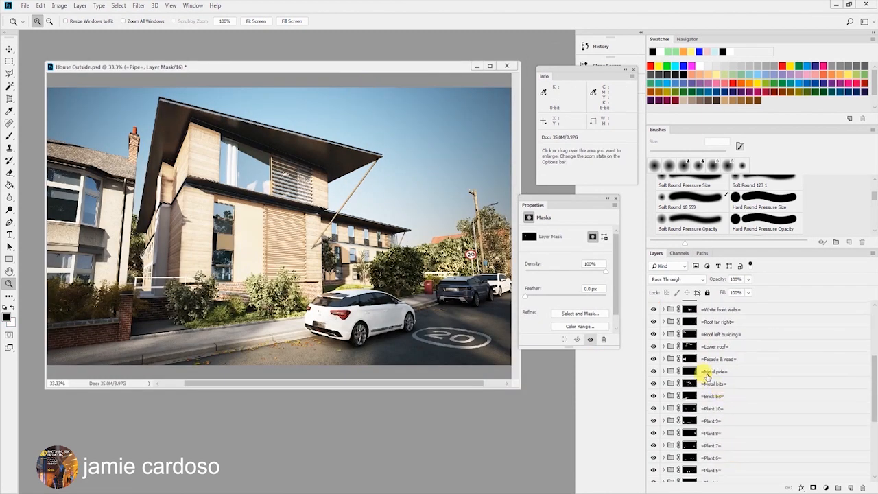
click(720, 372)
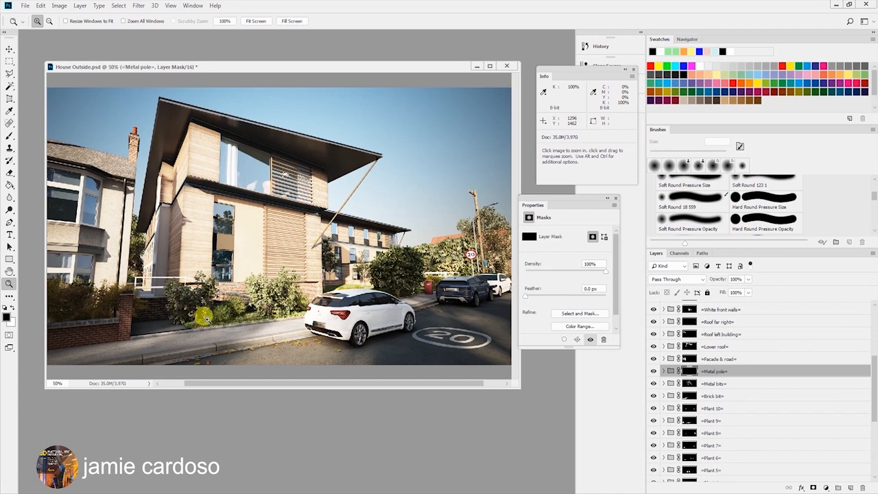
click(202, 316)
click(262, 223)
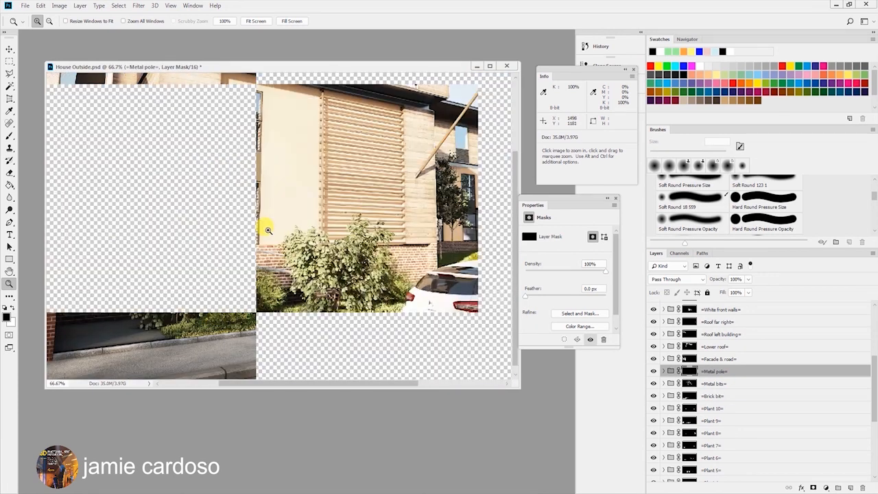
alt+click(316, 283)
alt+click(316, 283)
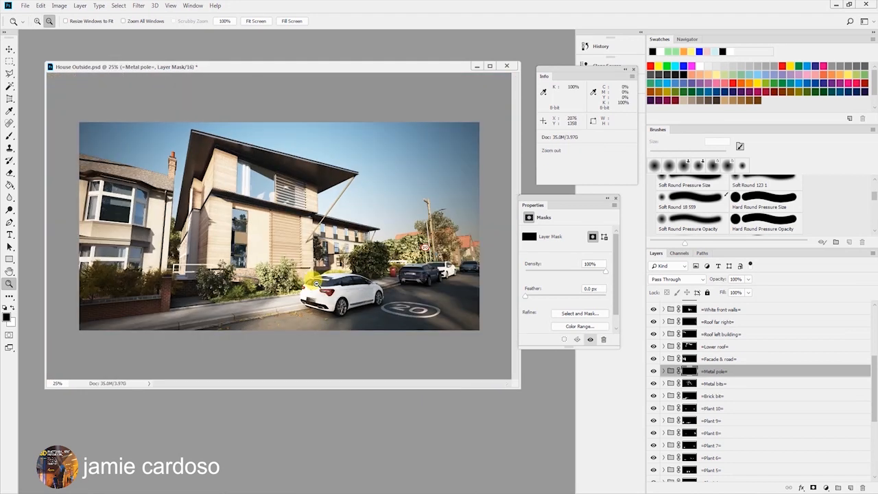
click(244, 277)
alt+click(252, 280)
click(300, 284)
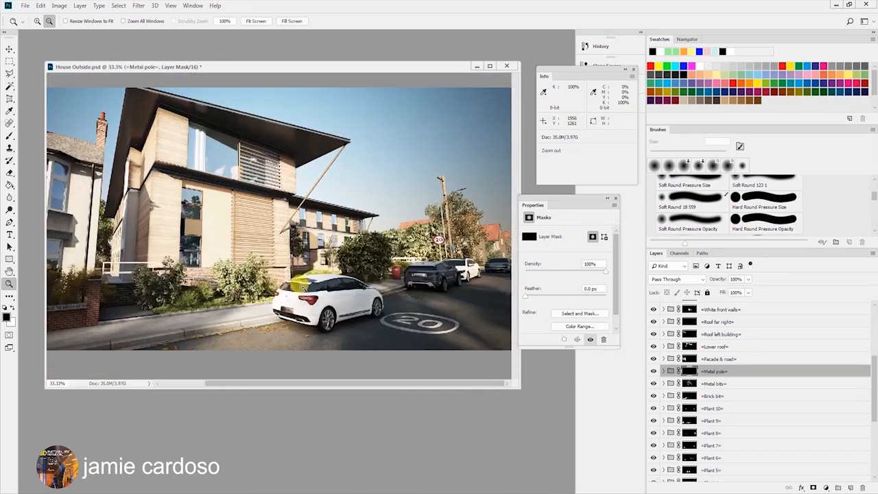
click(328, 251)
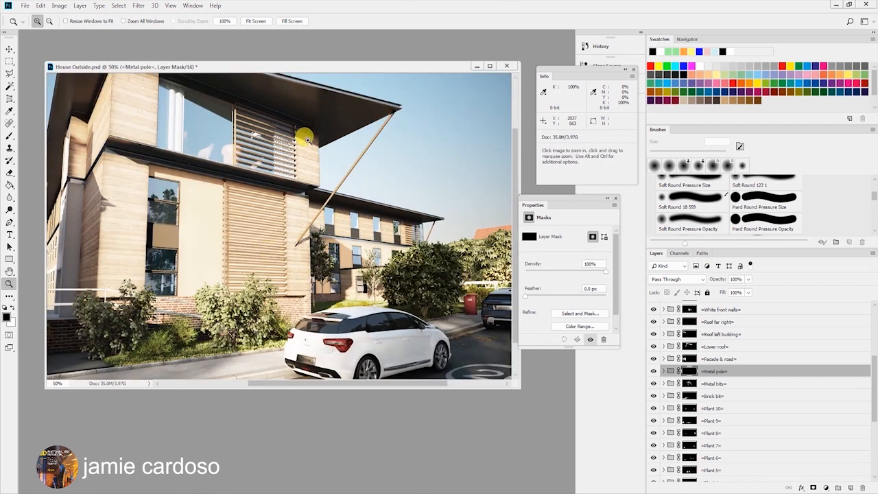
Step: Move the House Outside.psd window clear and duplicate the image with all its layers as House Outside copy
drag(315, 70, 306, 107)
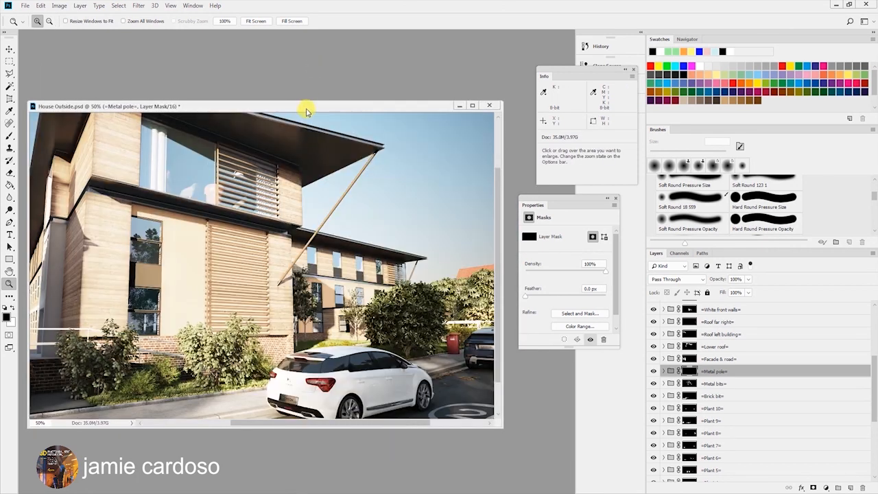
right_click(347, 112)
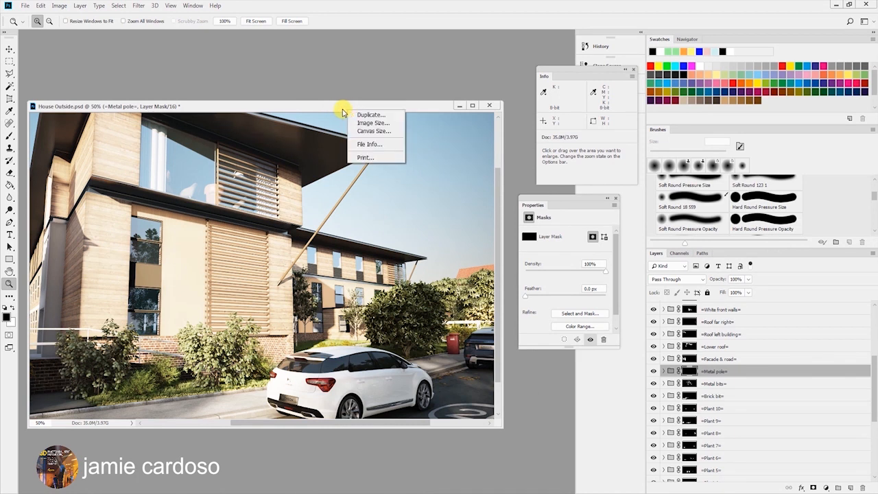
click(337, 109)
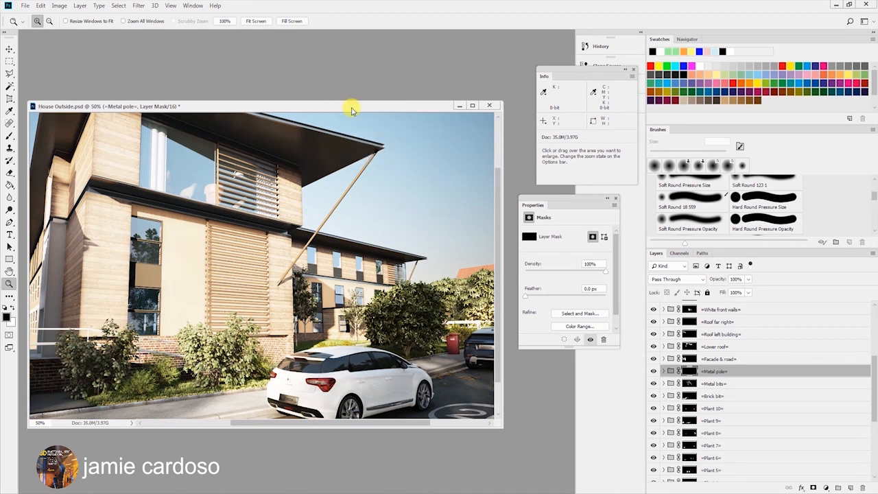
right_click(351, 107)
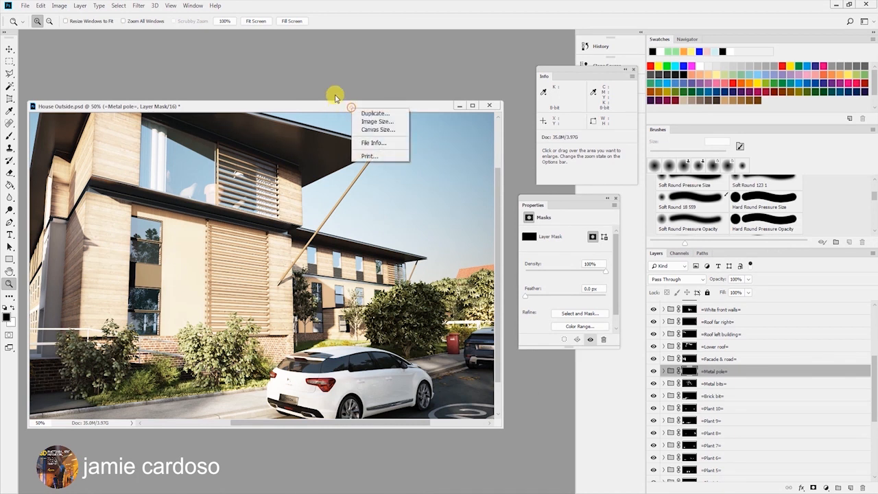
click(367, 113)
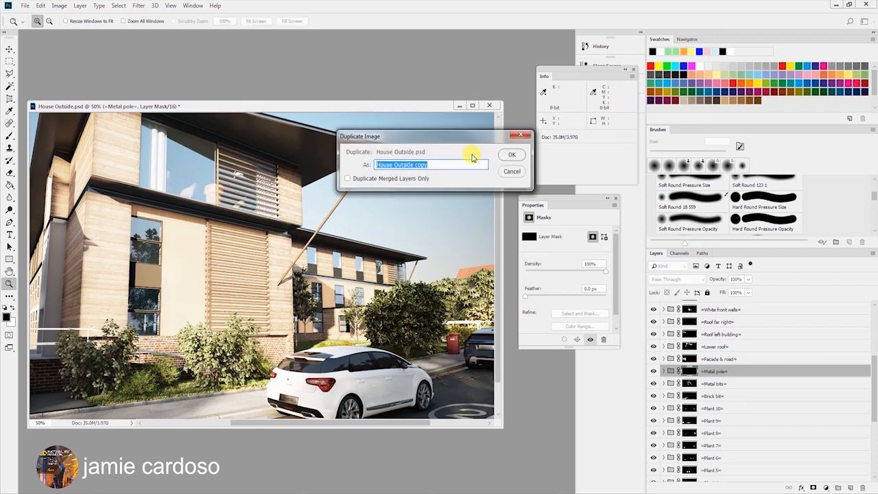
click(508, 156)
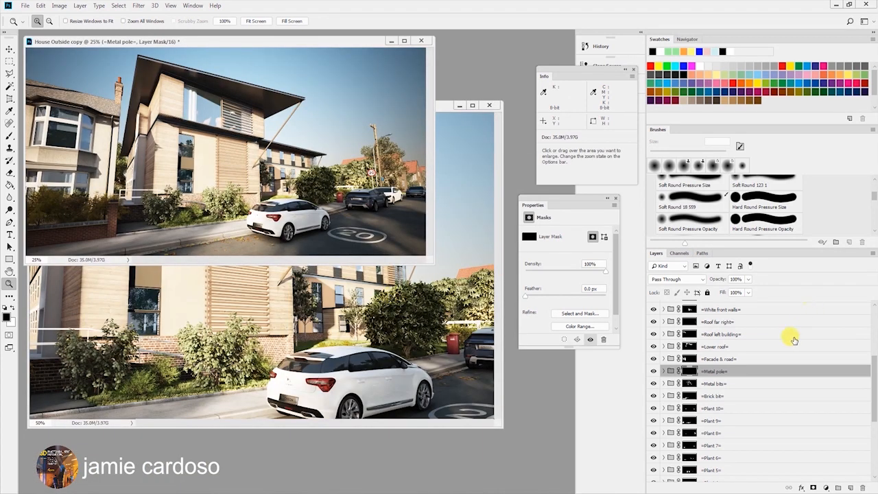
Step: Flatten House Outside copy into a single background layer, discarding the hidden layers
scroll(810, 408, down, 5)
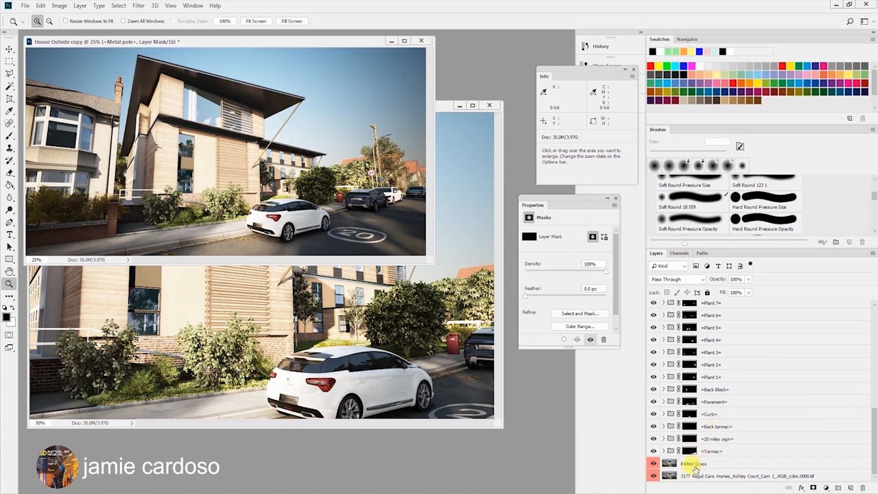
click(695, 464)
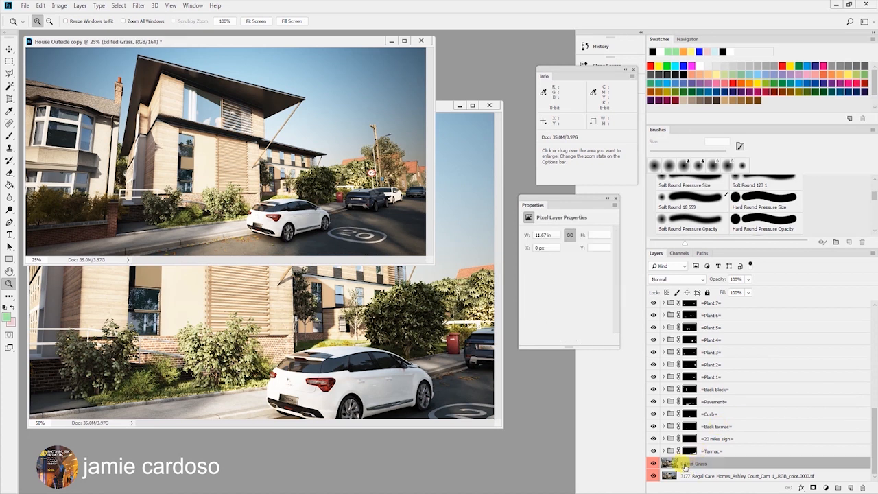
right_click(711, 463)
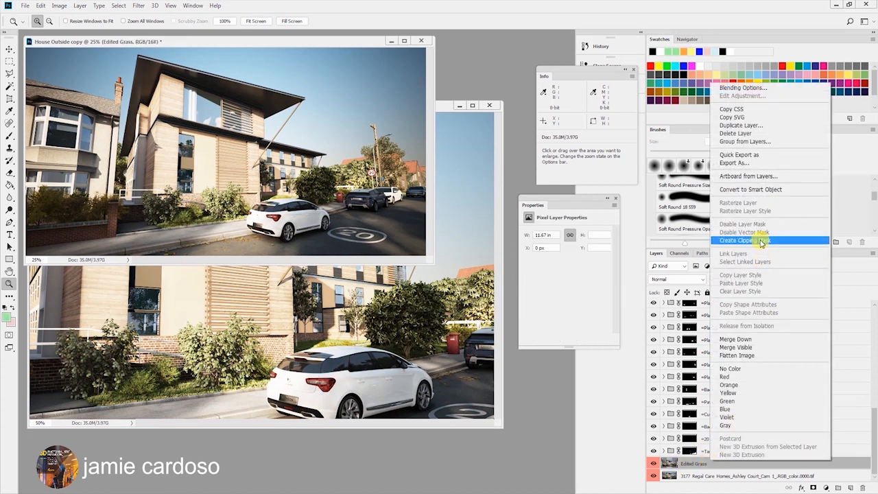
click(753, 357)
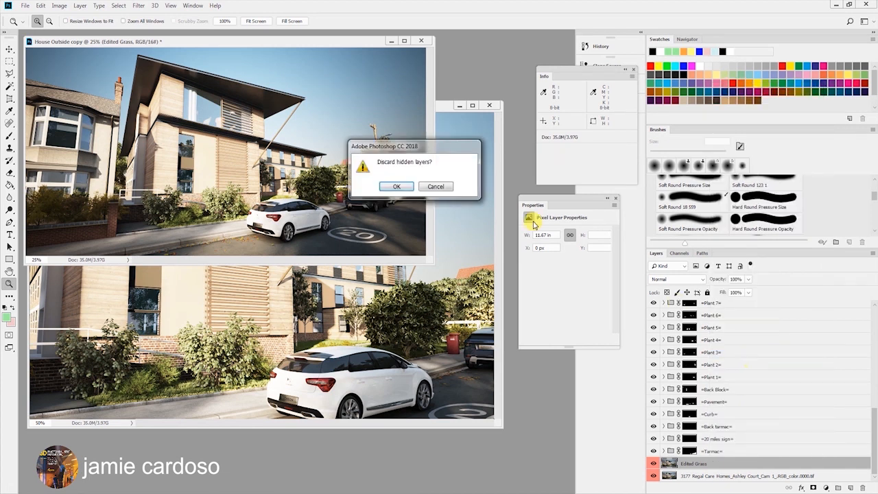
click(397, 187)
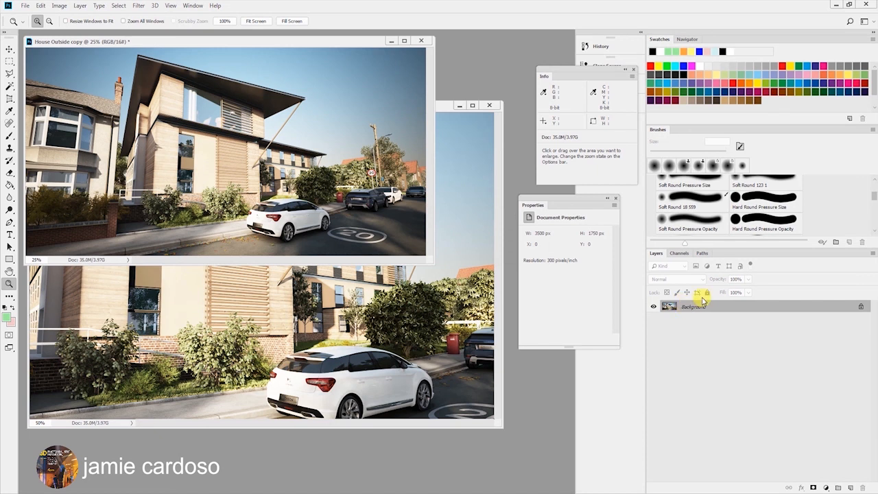
Step: Undo the flattening of House Outside copy and check the commands available for the =Multimatte= group
key(ctrl+z)
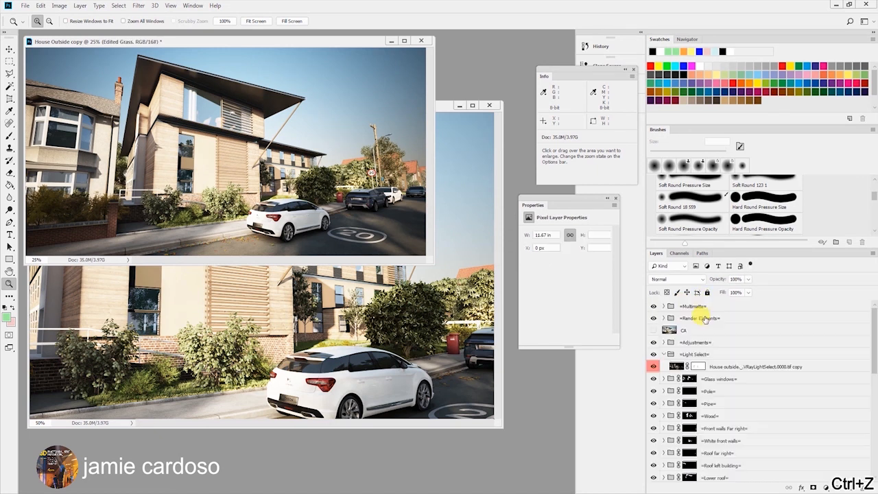
click(697, 306)
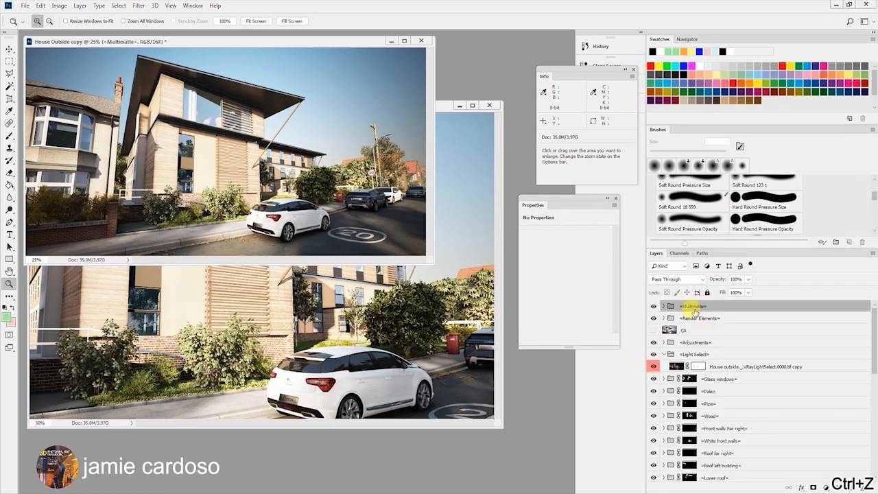
right_click(695, 307)
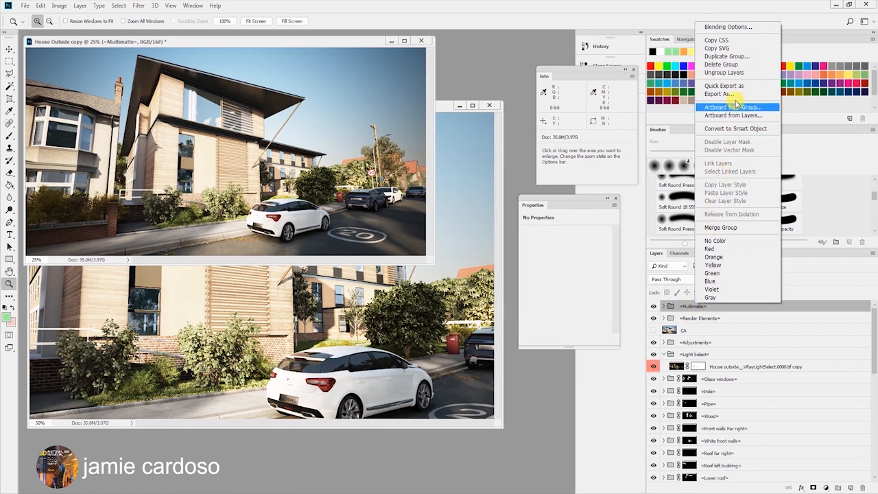
click(730, 427)
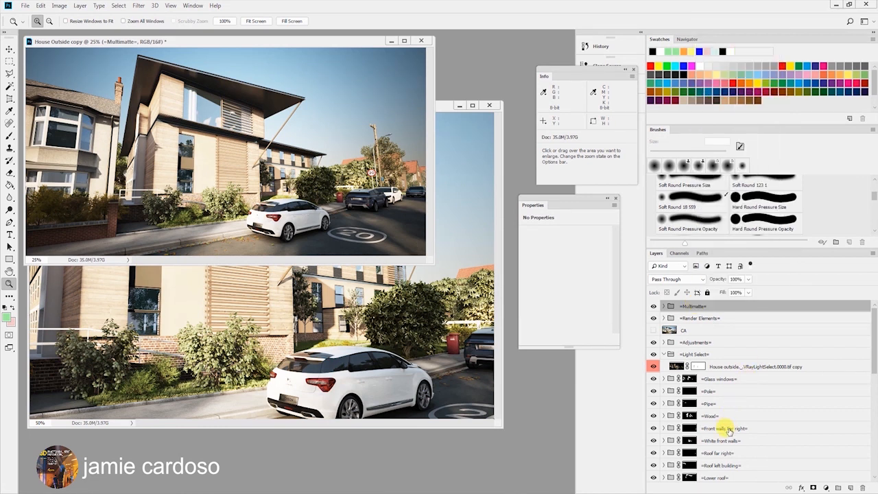
click(729, 428)
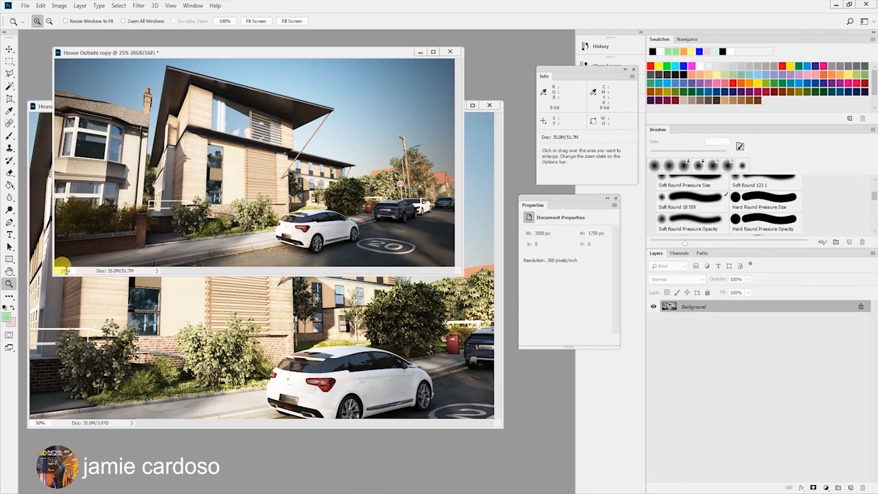
Step: At 100% zoom, offset the individual colour channels of House Outside copy slightly with the Move tool for colour fringing, ending on the RGB composite
drag(71, 271, 44, 269)
text(1)
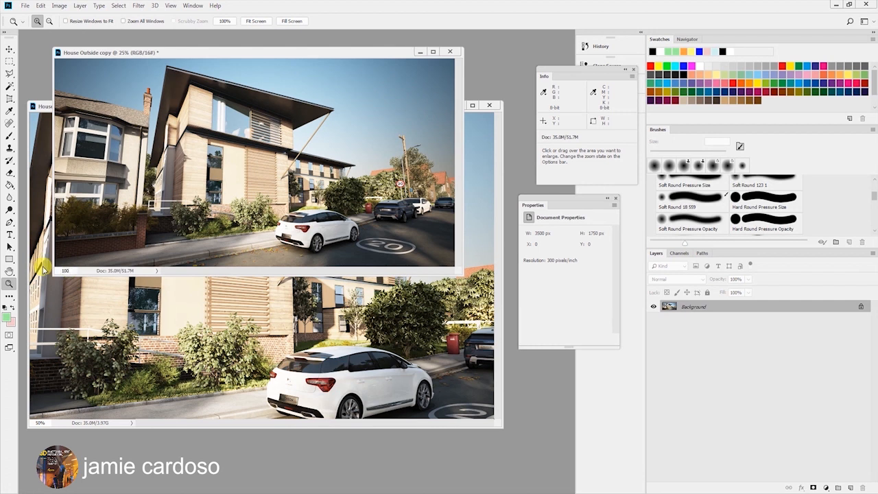
text(00)
key(Return)
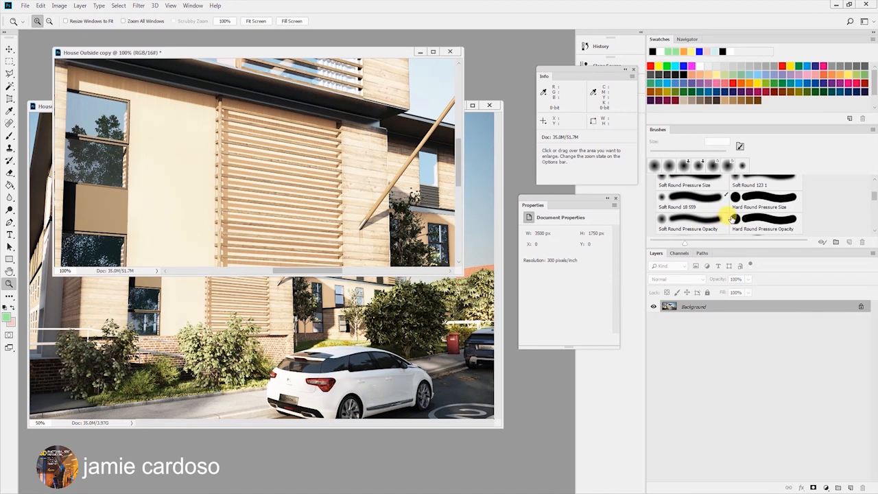
click(680, 254)
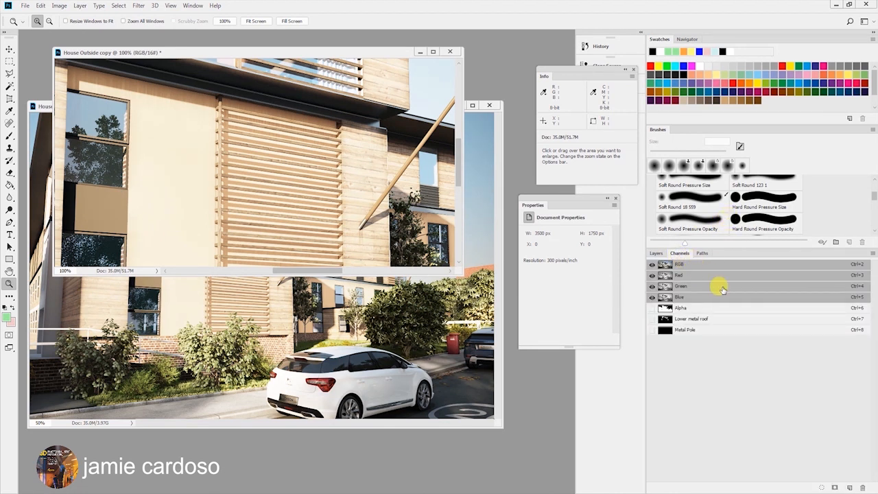
click(690, 275)
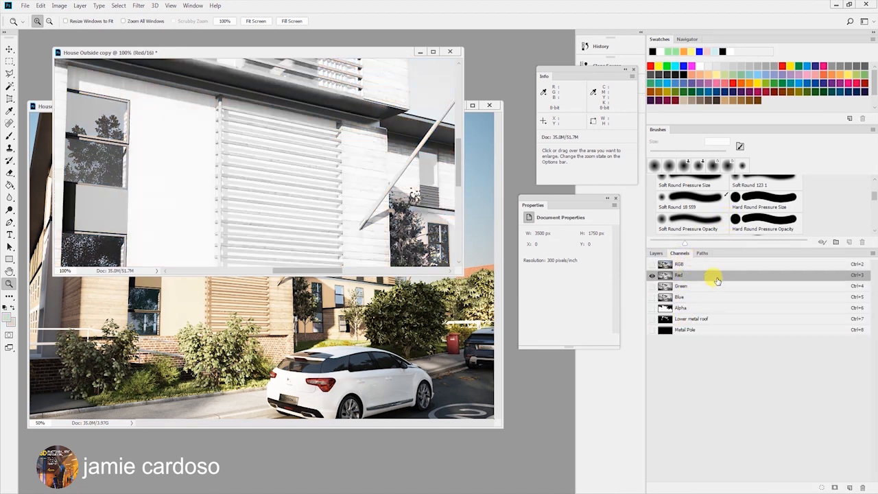
click(10, 49)
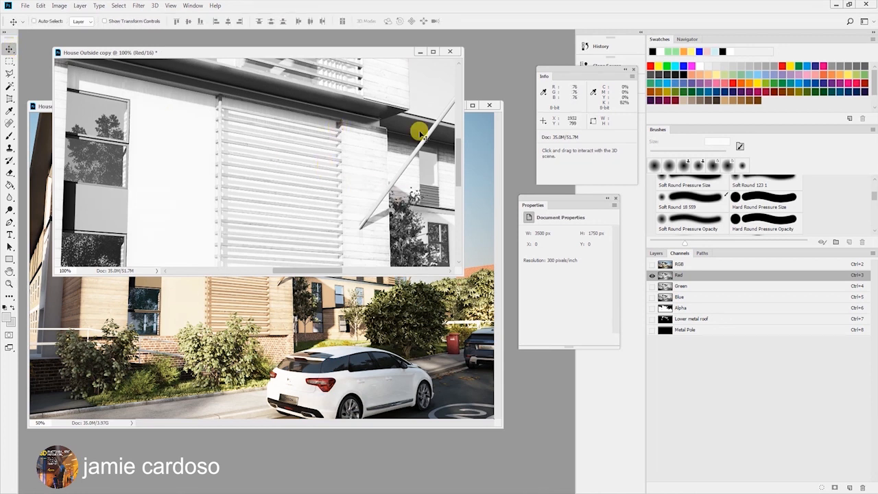
click(680, 286)
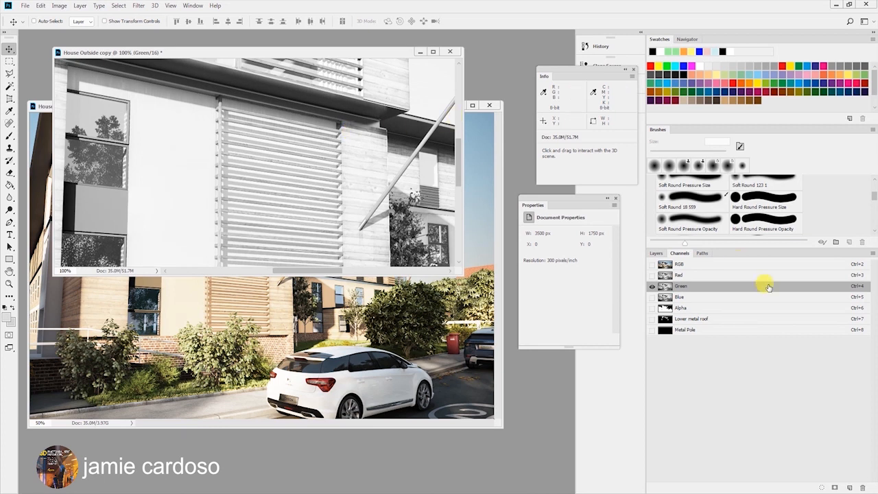
click(721, 296)
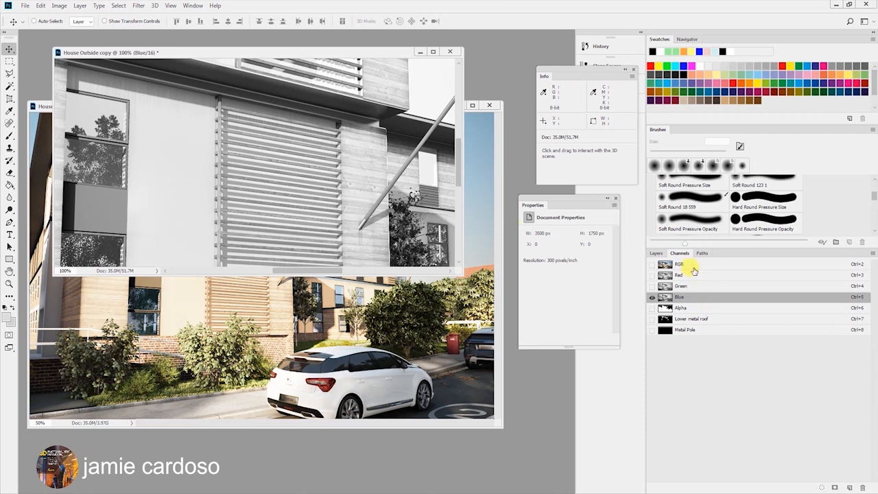
click(658, 253)
click(680, 253)
click(688, 265)
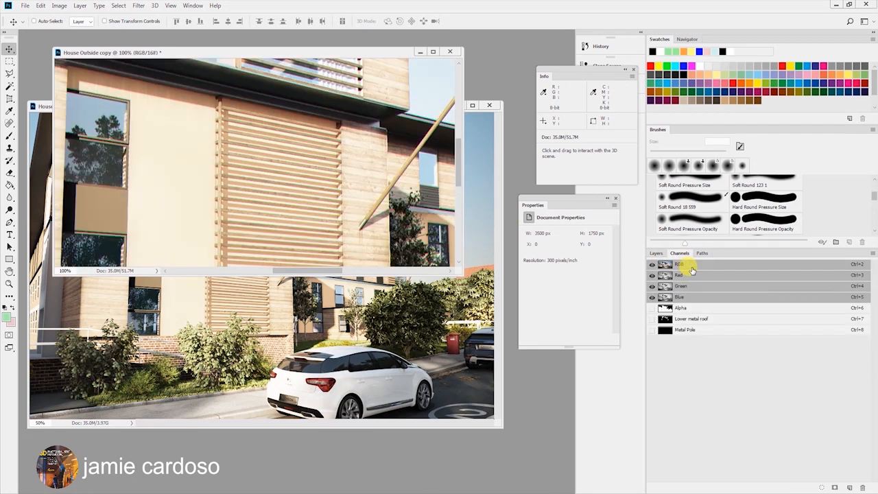
Step: Duplicate the Background layer of House Outside copy into House Outside.psd, directly above the =Adjustments= group
key(z)
alt+click(289, 197)
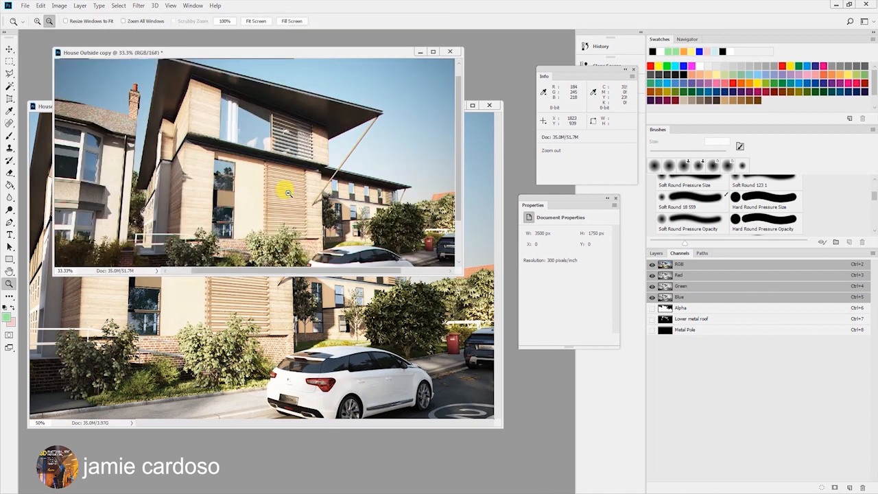
alt+click(289, 197)
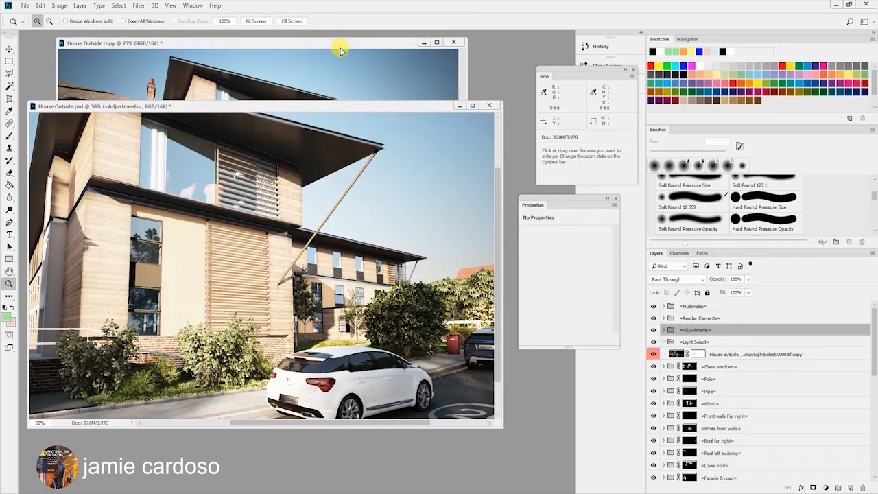
click(337, 43)
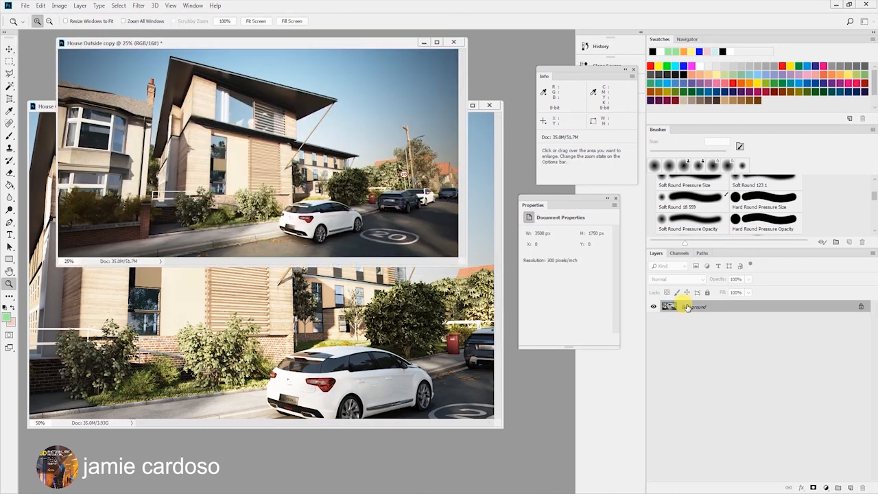
right_click(688, 308)
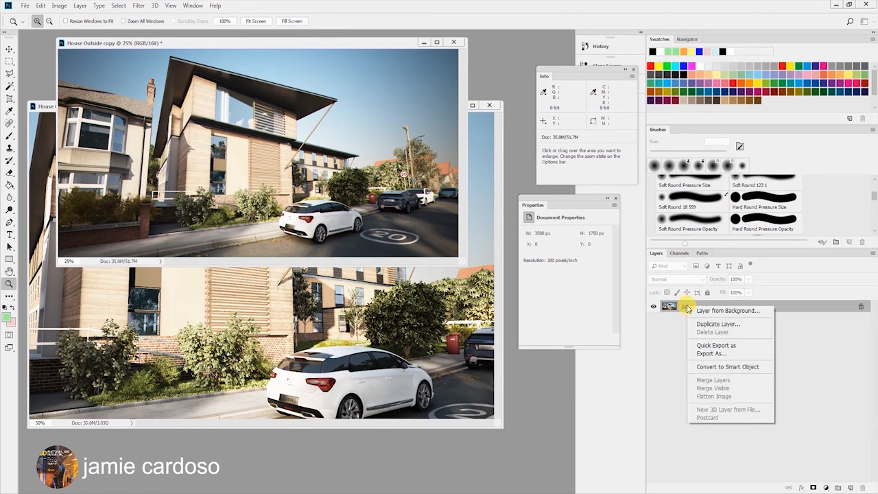
click(717, 324)
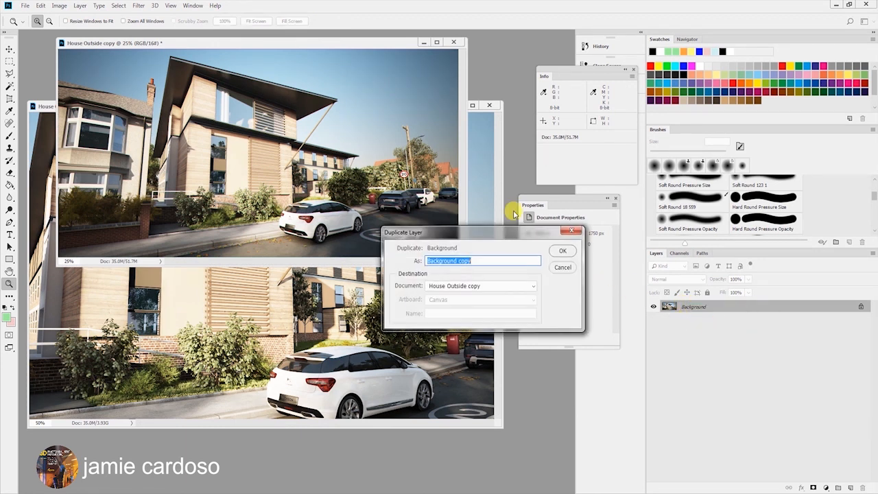
click(503, 285)
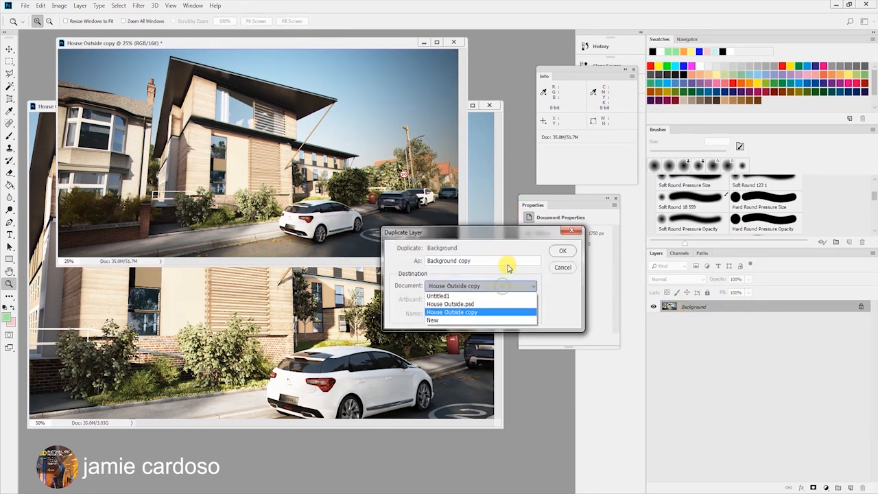
click(466, 305)
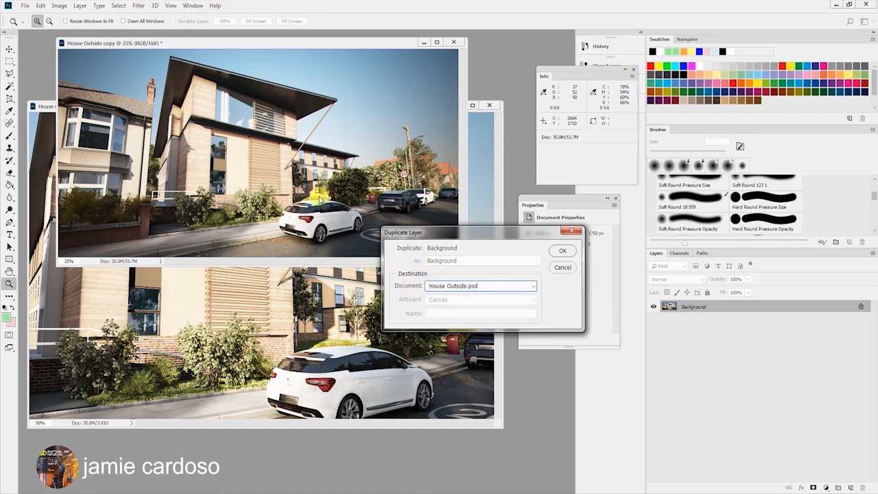
click(563, 251)
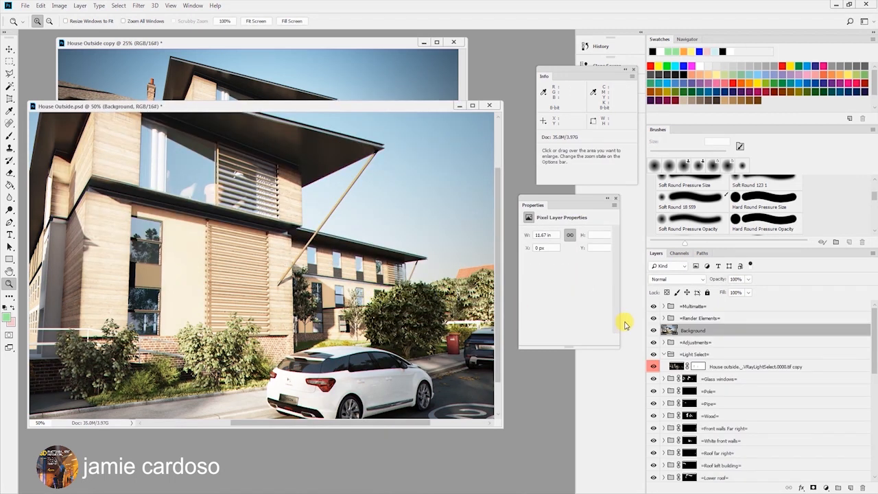
Step: Rename the duplicated Background layer in House Outside.psd as "chromatic aberration"
double_click(693, 331)
click(729, 342)
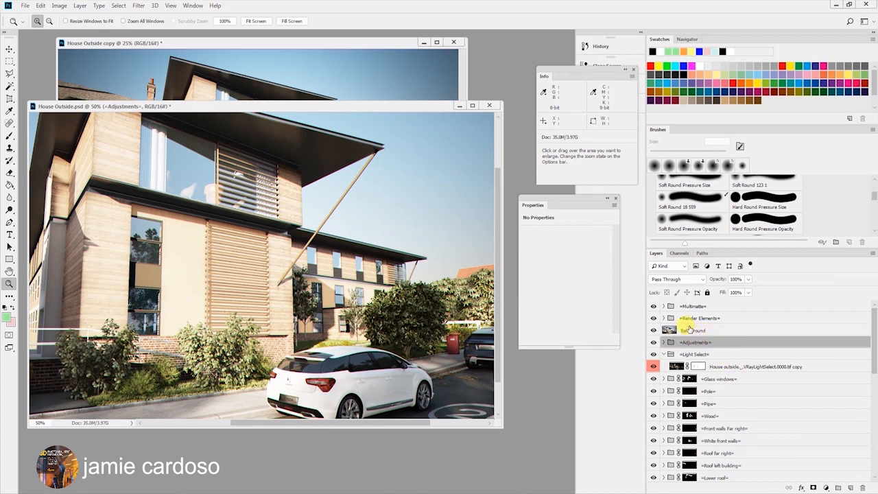
click(691, 331)
click(707, 343)
click(700, 331)
double_click(697, 333)
click(720, 333)
double_click(686, 330)
text(c)
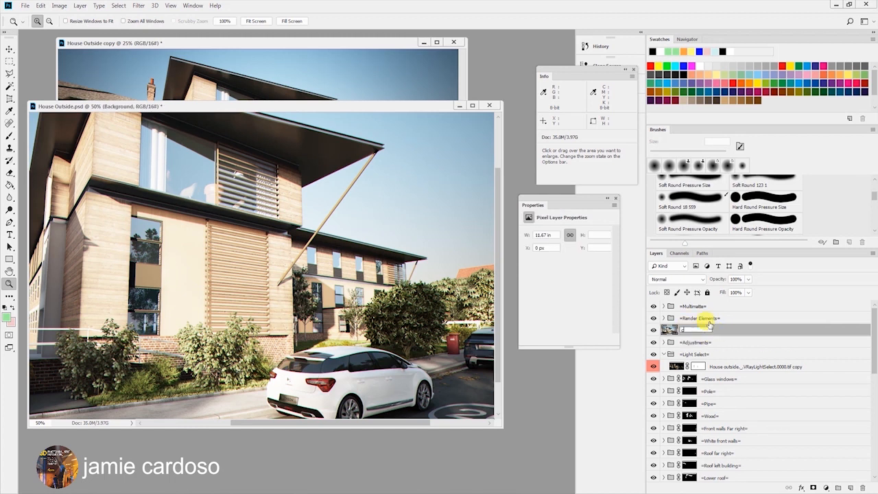
text(hromatic aberration)
key(Return)
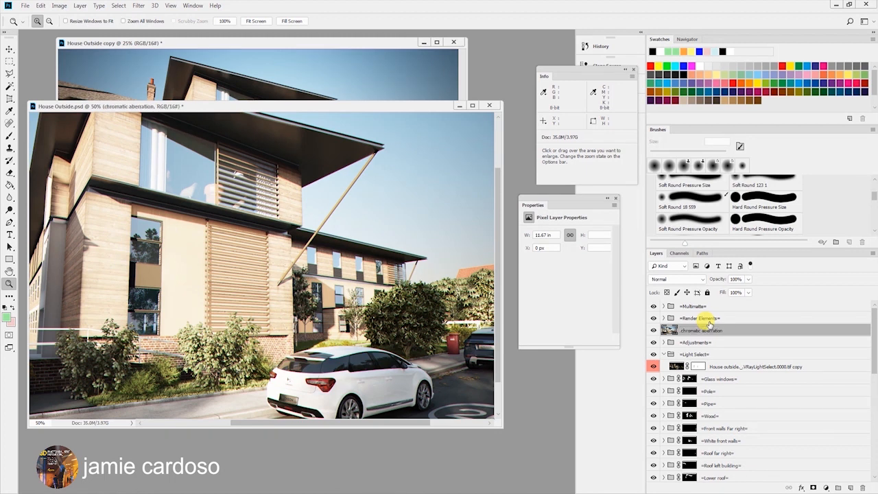
Step: Look inside the =Multimatte= and =Render Elements= groups above the chromatic aberration layer, leaving both collapsed
click(679, 307)
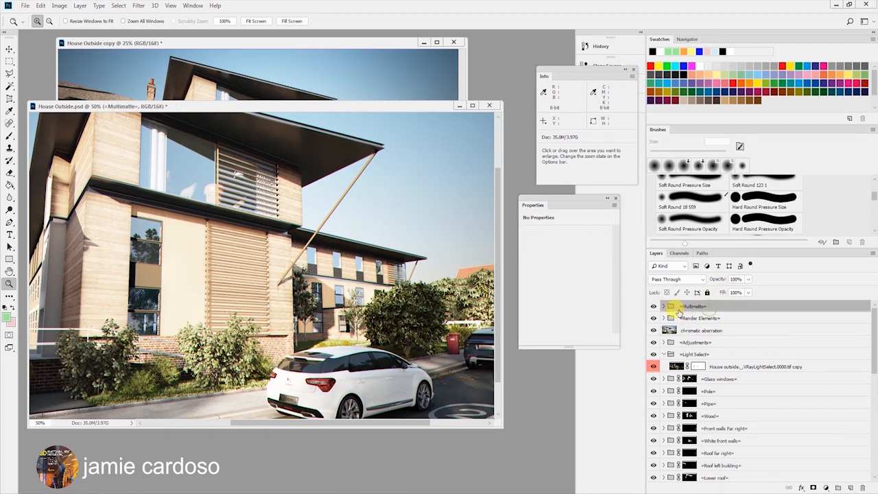
click(664, 307)
click(664, 307)
click(664, 318)
click(664, 318)
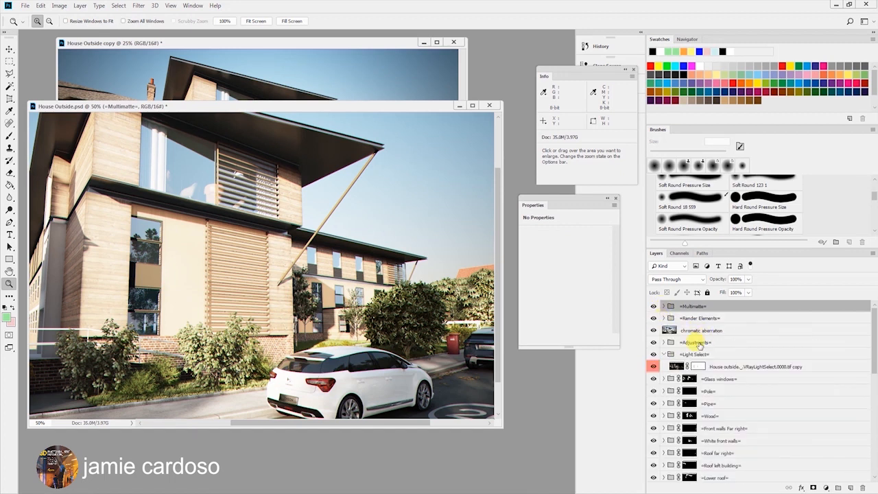
Step: Set the blend mode of the chromatic aberration layer to Darker Color
click(690, 331)
click(669, 280)
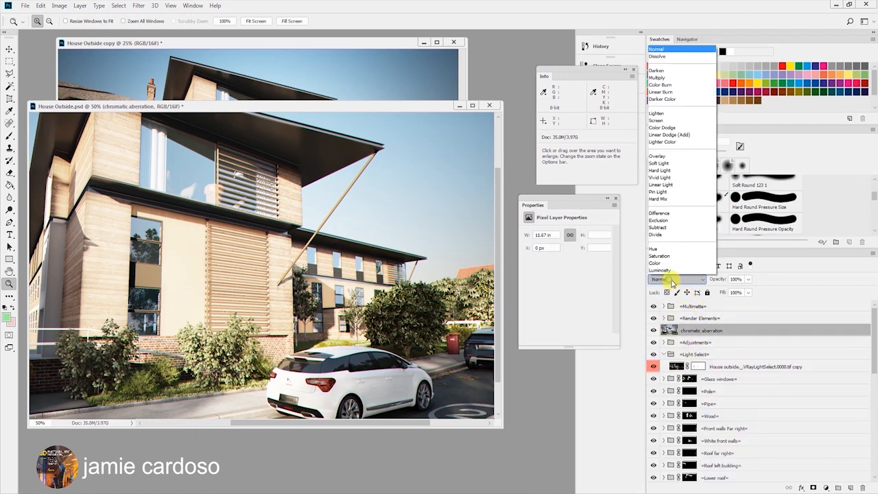
click(676, 100)
Step: Compare the area around the white car's roof at 200% with the chromatic aberration layer hidden and shown, leaving it visible
click(311, 364)
click(312, 364)
click(312, 364)
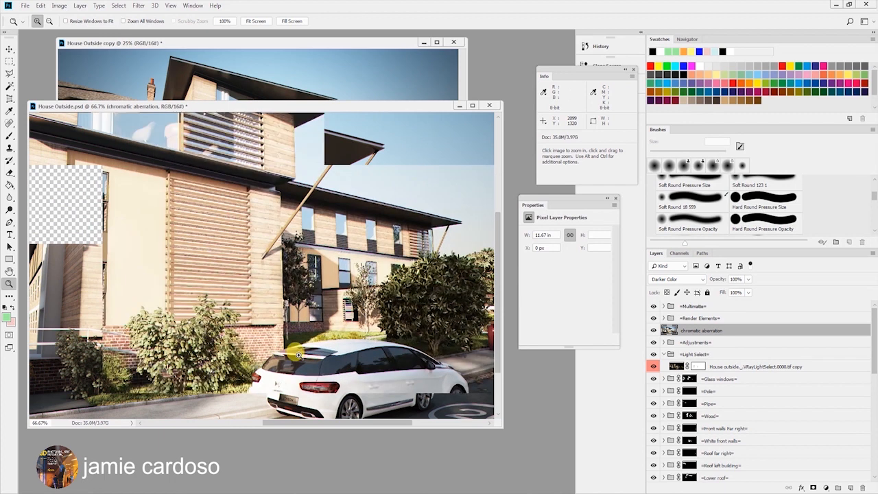
click(654, 331)
click(654, 330)
click(654, 331)
click(654, 330)
click(654, 331)
click(654, 331)
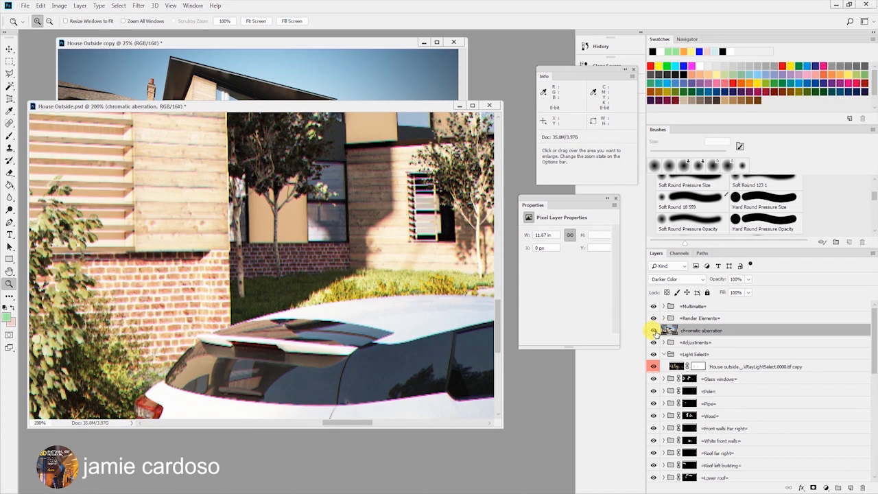
Step: Set the opacity of the chromatic aberration layer to 33%
click(748, 279)
drag(735, 293, 726, 294)
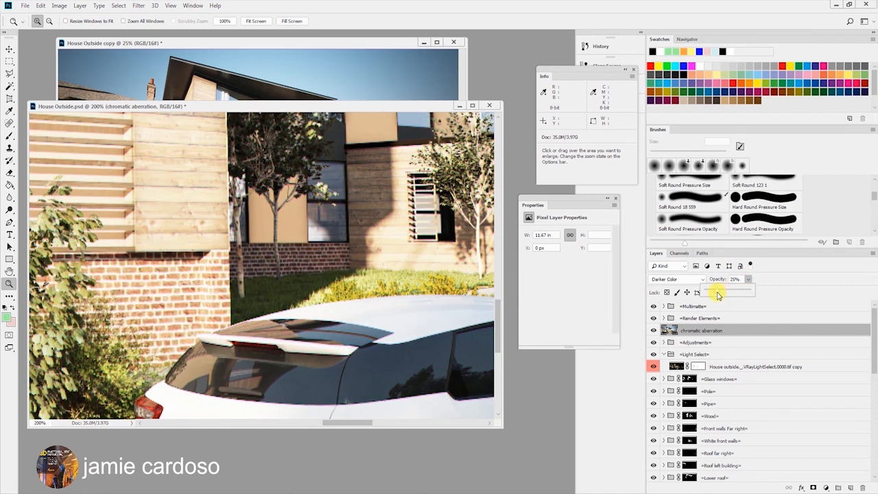
click(429, 151)
Step: Examine the reduced fringing around the louvred window, brick wall and white car's roof at high magnification, and check the whole image at 25%
click(399, 140)
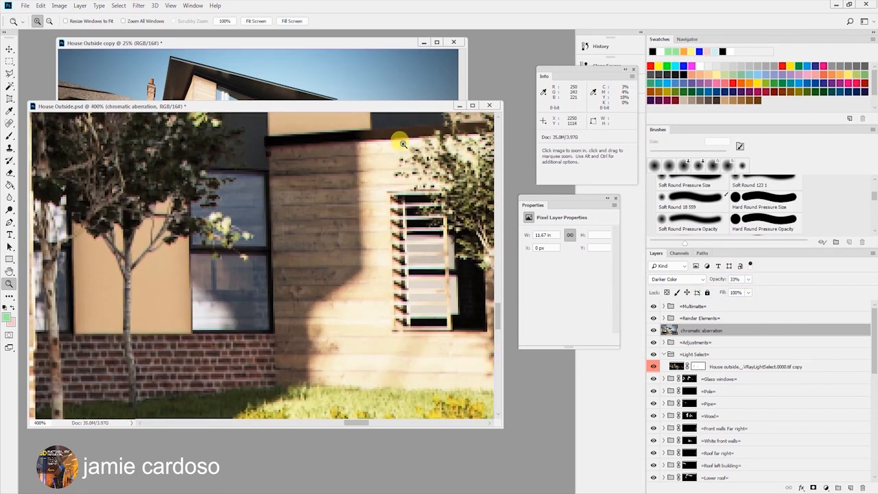
alt+click(248, 266)
alt+click(249, 265)
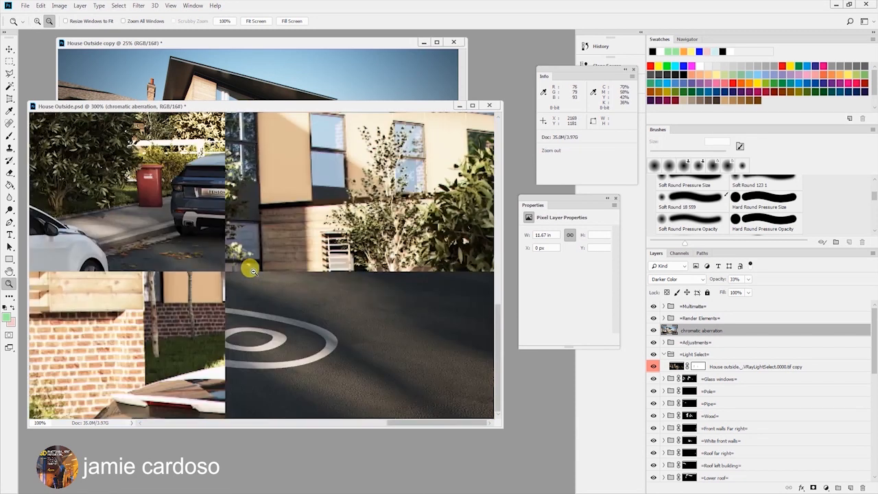
alt+click(251, 269)
alt+click(251, 271)
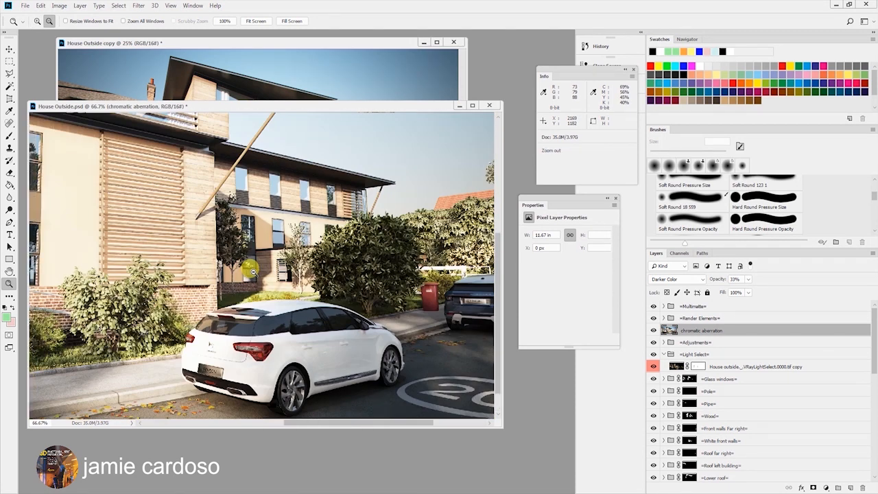
click(254, 274)
click(262, 291)
click(264, 295)
alt+click(346, 302)
drag(161, 296, 325, 287)
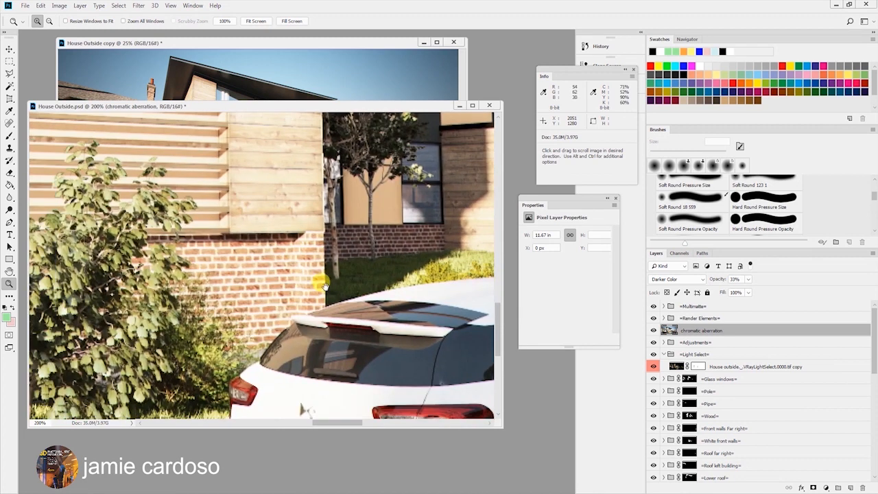
click(350, 304)
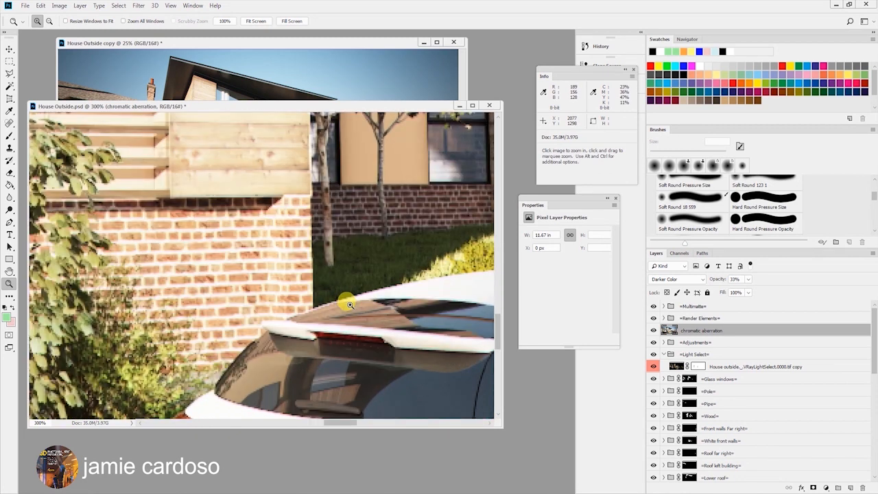
alt+click(349, 304)
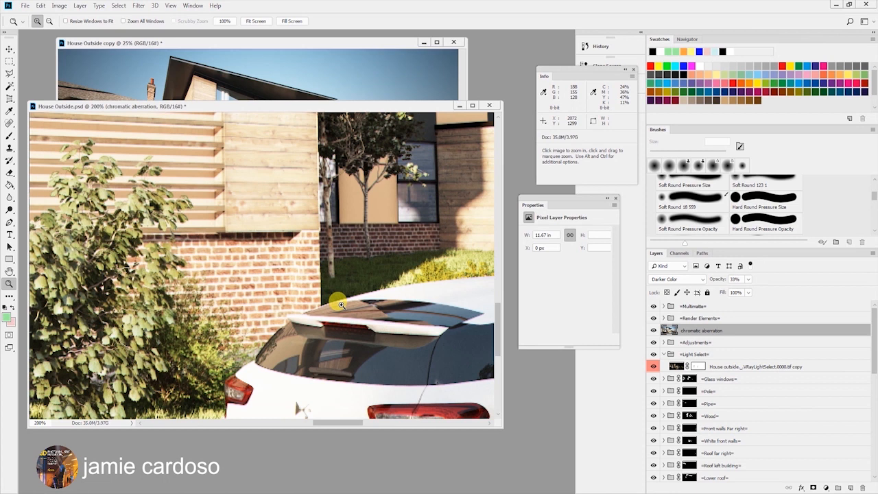
alt+click(341, 305)
alt+click(371, 281)
alt+click(411, 247)
alt+click(459, 216)
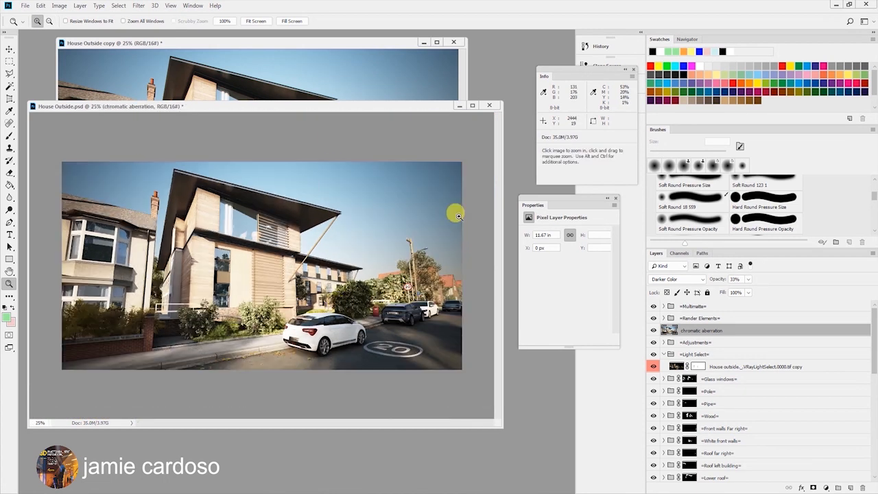
drag(258, 106, 261, 102)
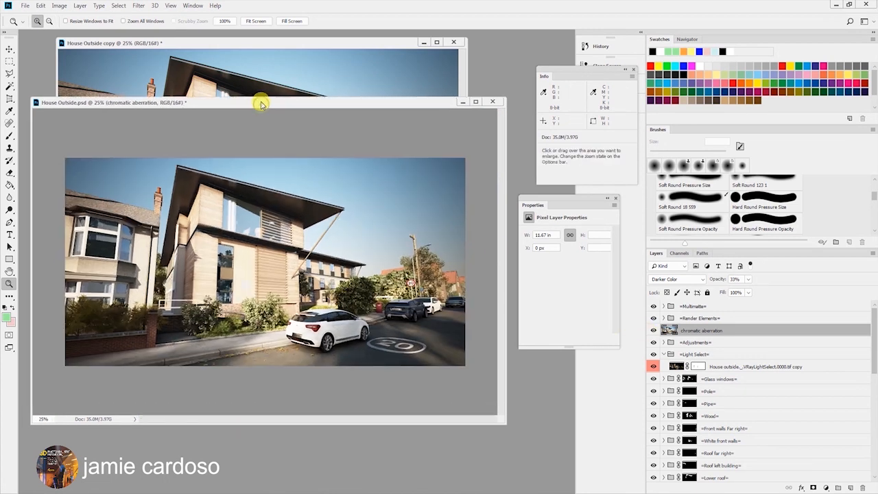
Step: Save a TIFF copy named House Outside without layers or alpha channels, using no image compression, interleaved pixel order and IBM PC byte order
click(24, 6)
click(58, 120)
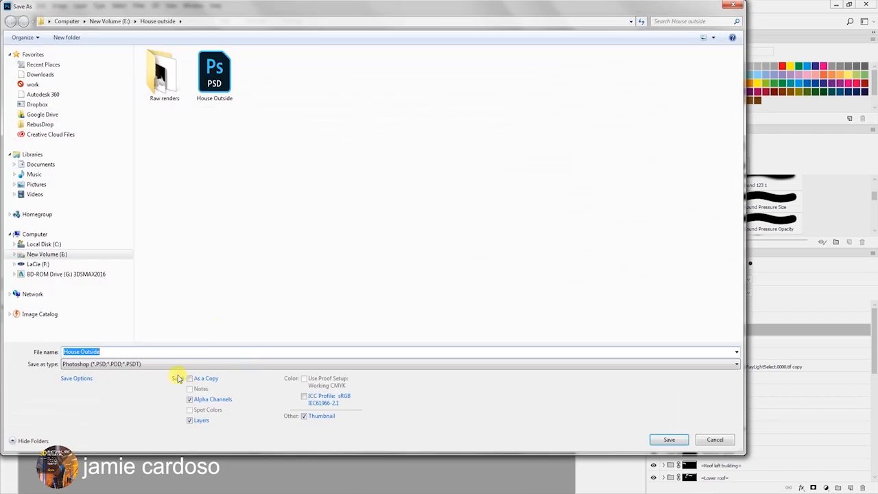
click(166, 364)
click(74, 468)
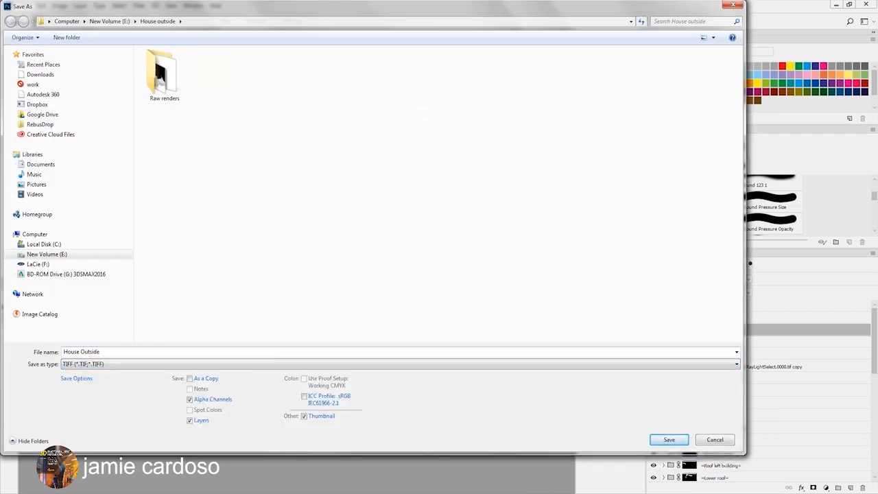
click(190, 420)
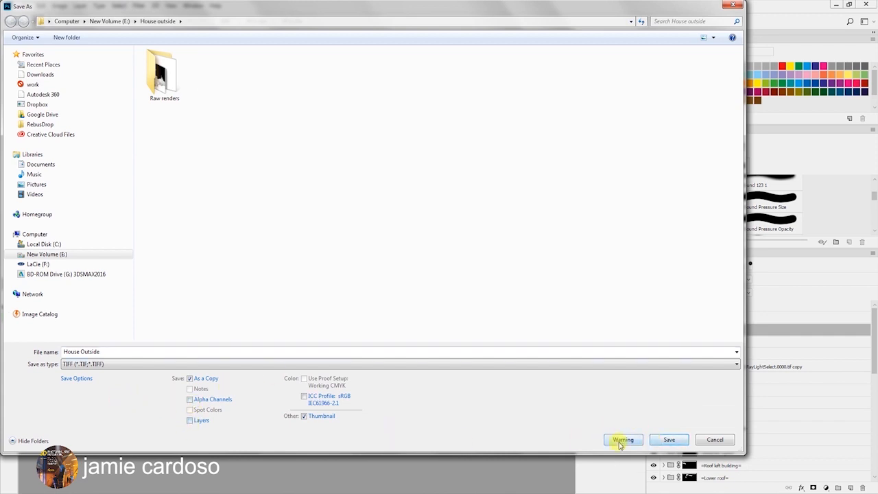
click(663, 441)
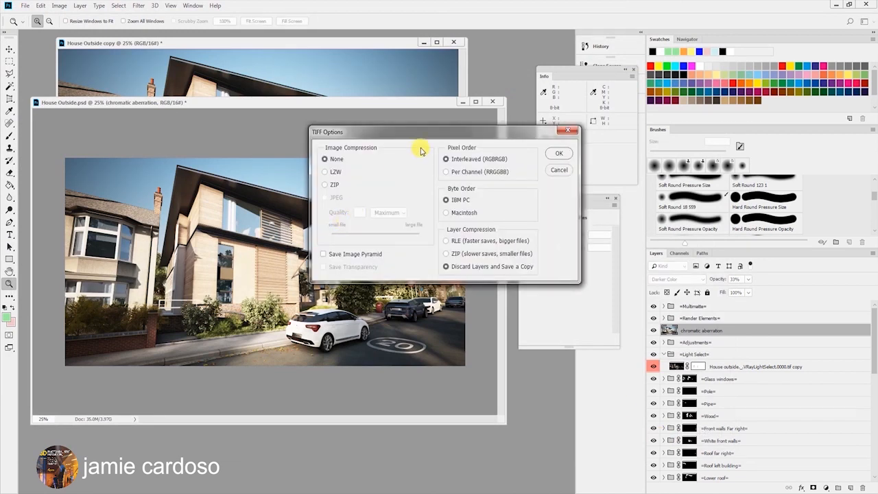
drag(423, 133, 397, 188)
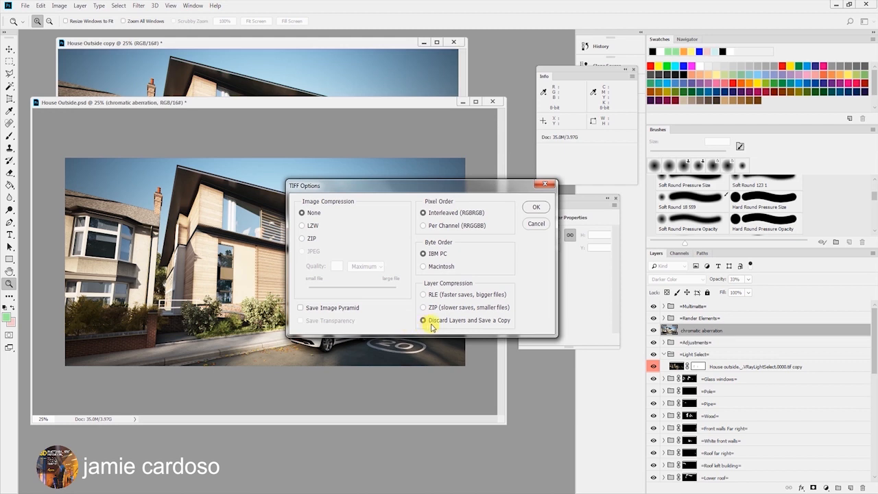
click(535, 208)
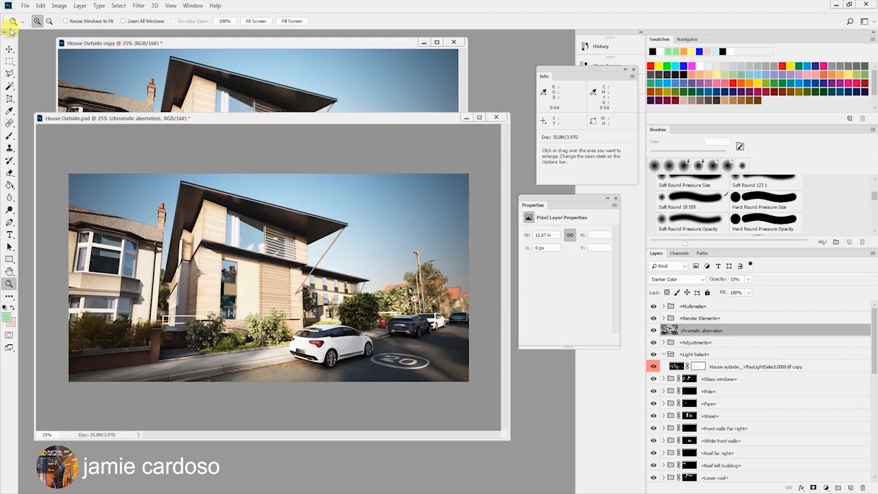
Step: Save the layered document in Photoshop format as House Outside, replacing the existing file in the House outside folder
click(25, 5)
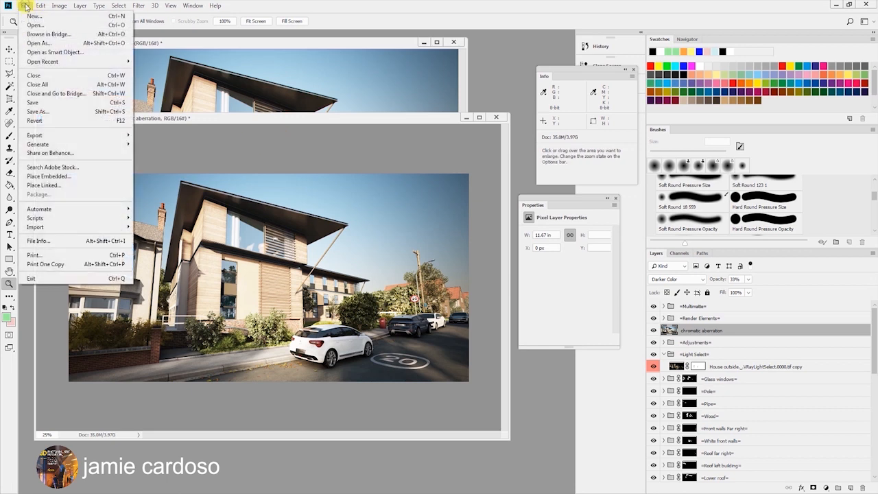
click(41, 112)
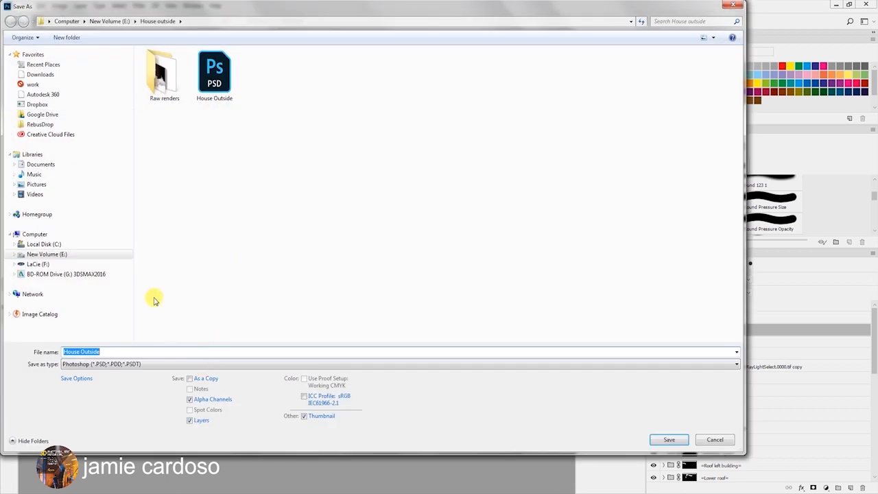
click(668, 440)
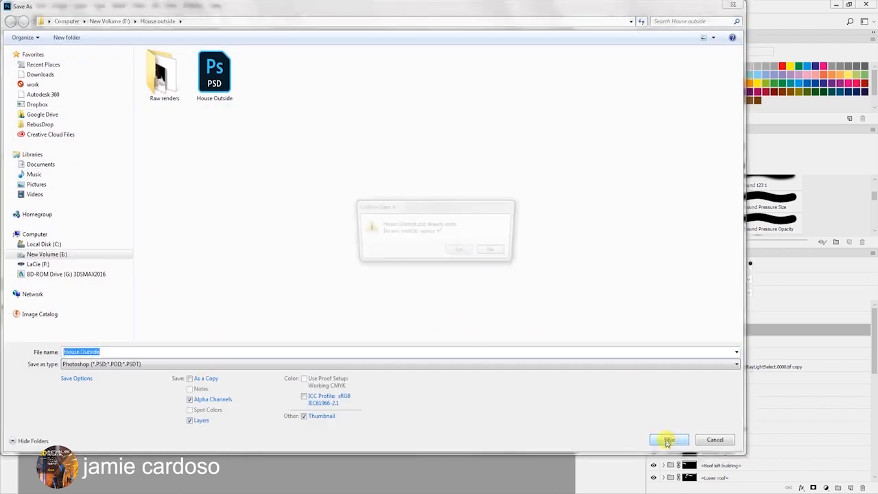
click(462, 252)
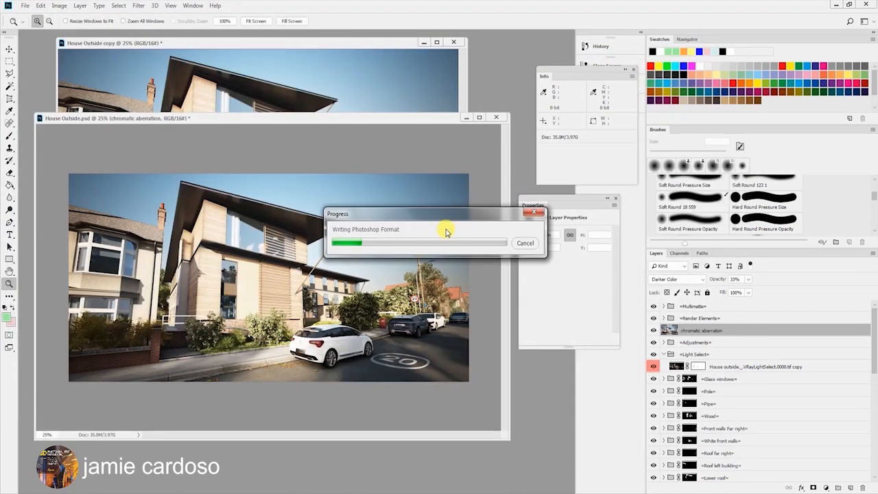
Step: Select the House outside.Rich_Building_+_Streaks.0000.tif copy 2 layer in =Wood= from the layers beneath a point on the building, and collapse the =Light Select= group
key(v)
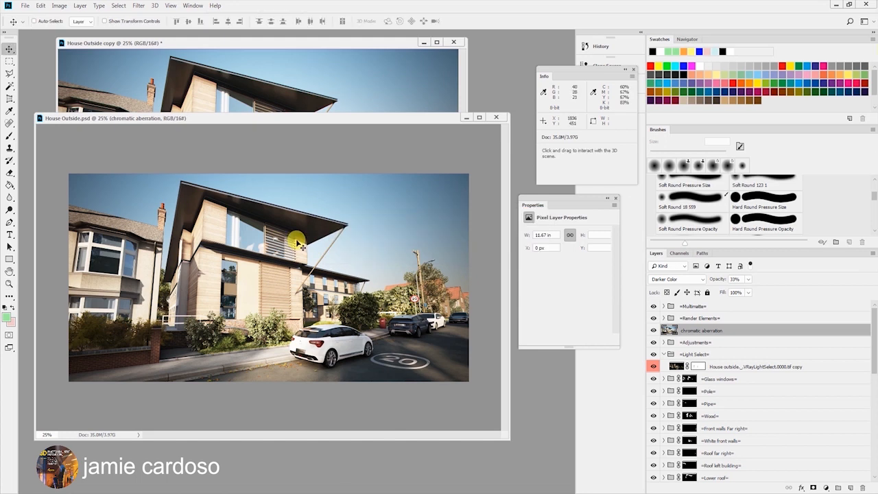
right_click(291, 282)
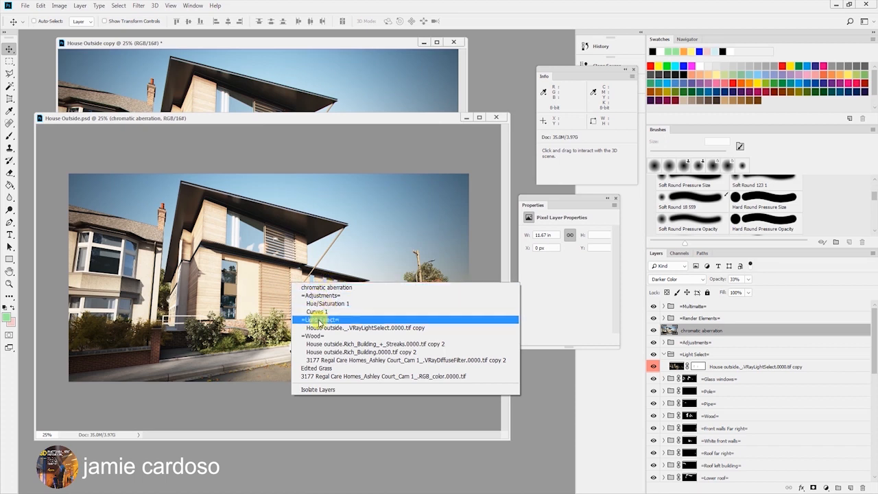
click(315, 344)
right_click(280, 252)
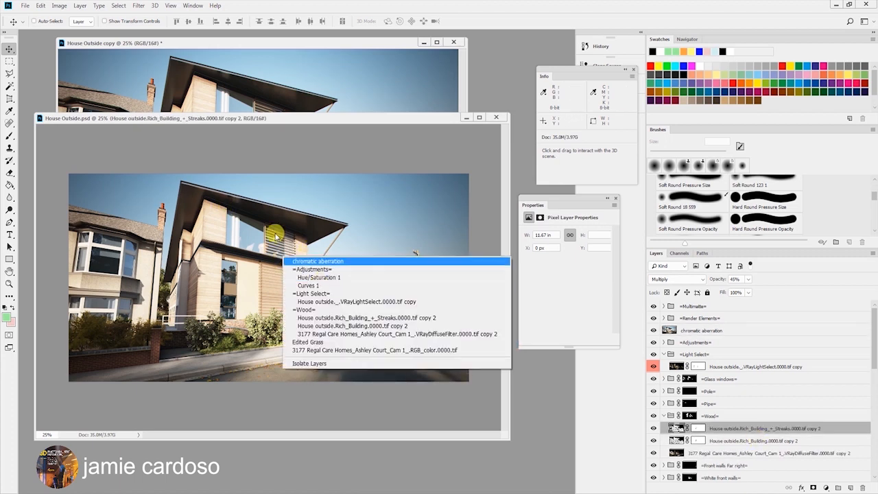
click(252, 261)
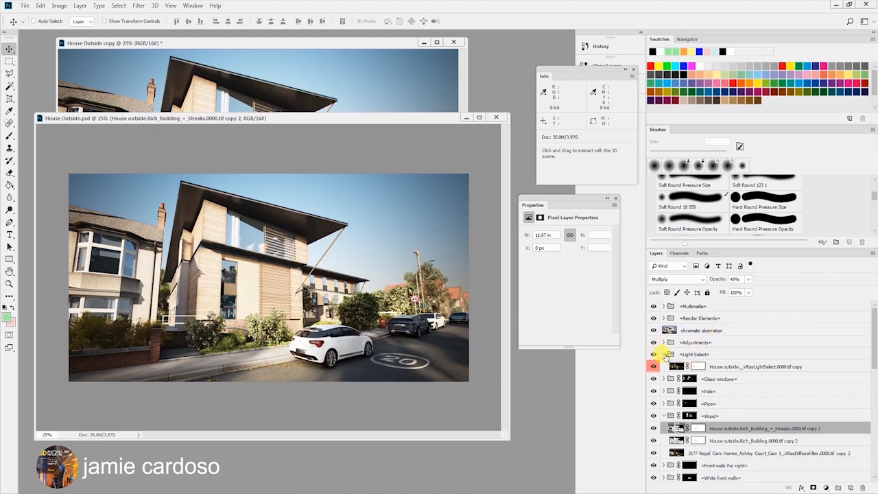
click(663, 354)
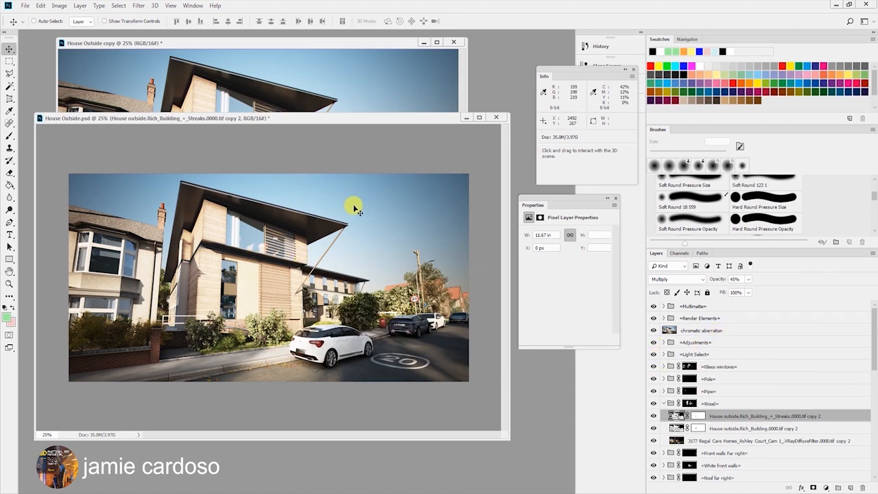